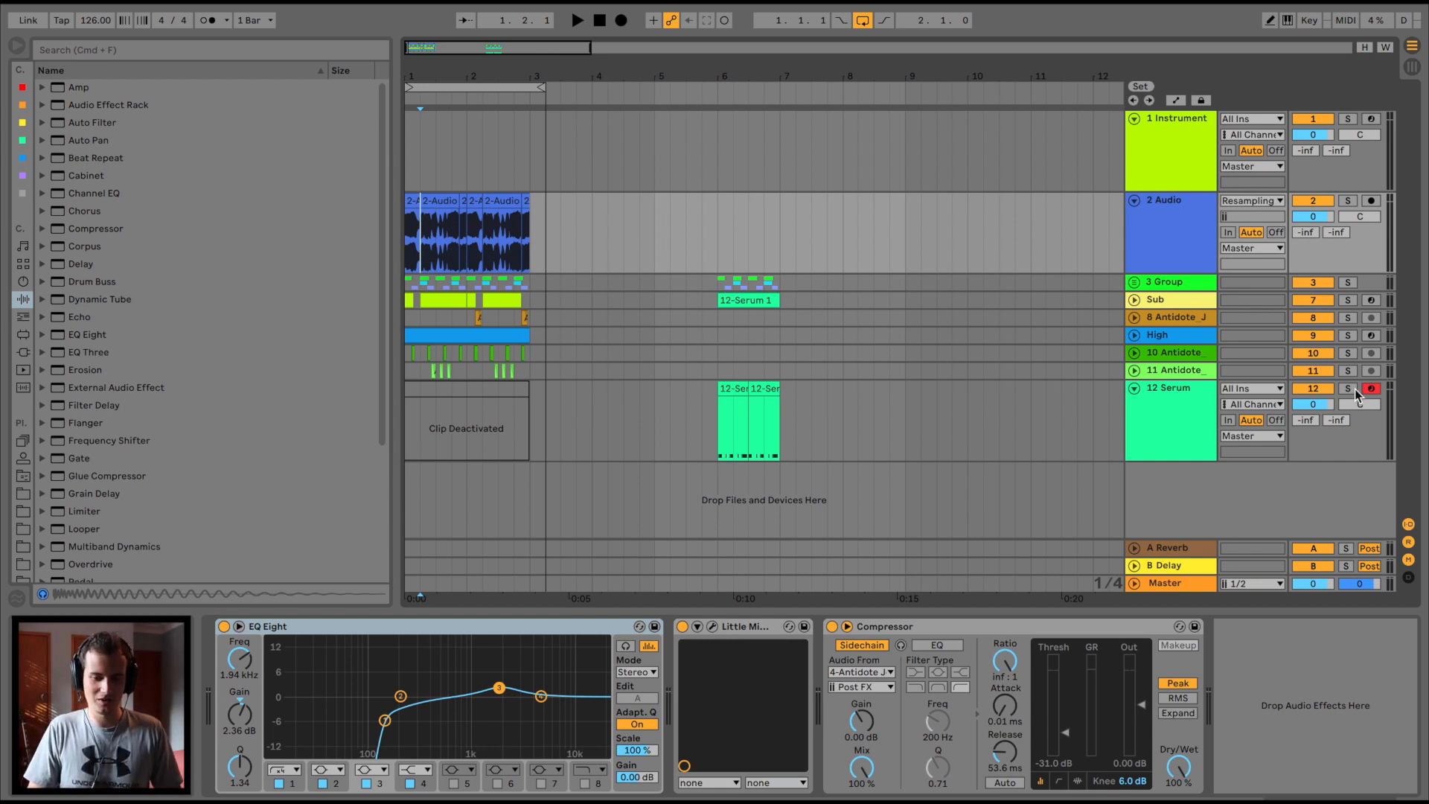
# Add a MIDI track below the 12 Serum track, load Serum on it and play a test note.
pyautogui.click(1348, 389)
pyautogui.click(735, 386)
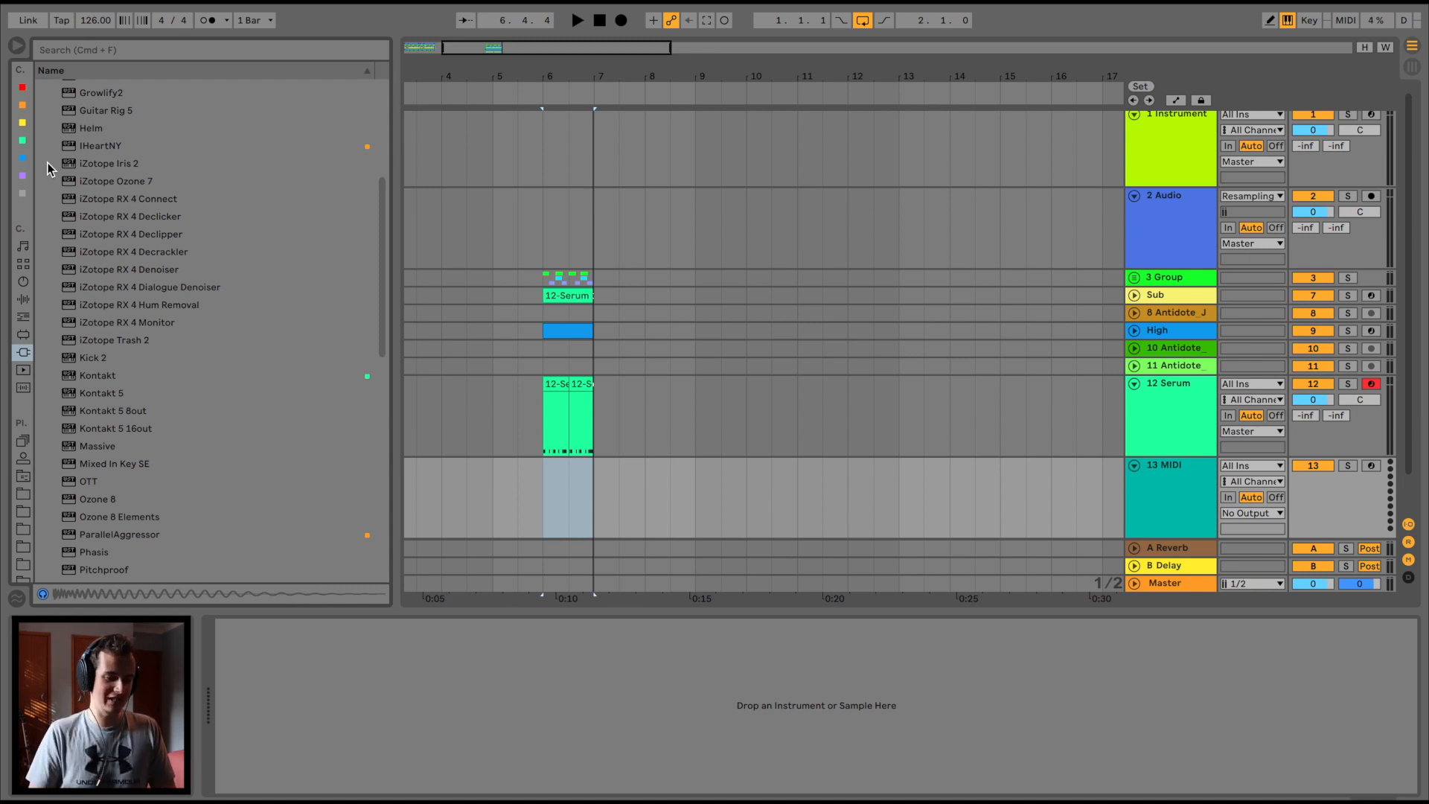
pyautogui.scroll(-10, 190, 336)
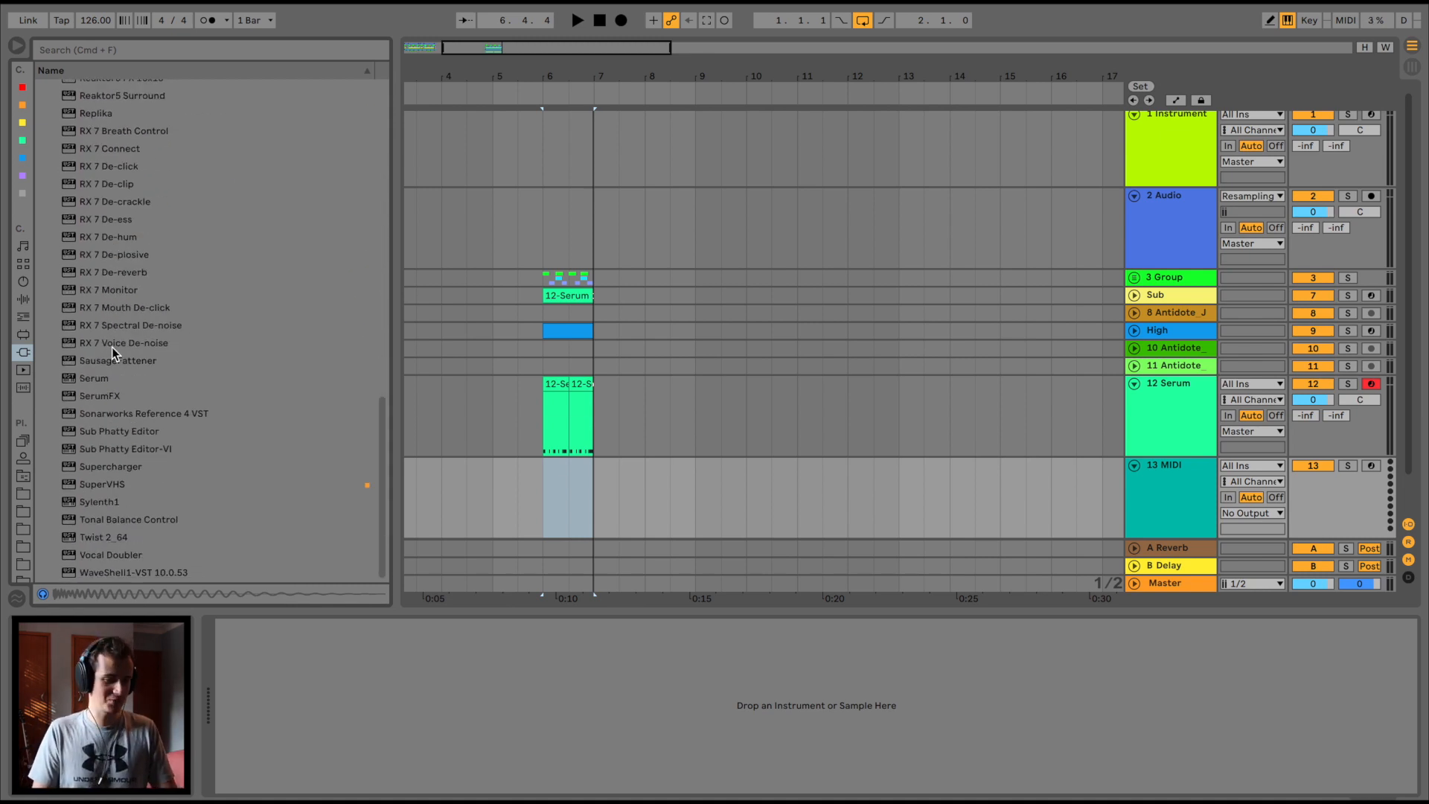
pyautogui.moveTo(90, 379); pyautogui.dragTo(714, 486)
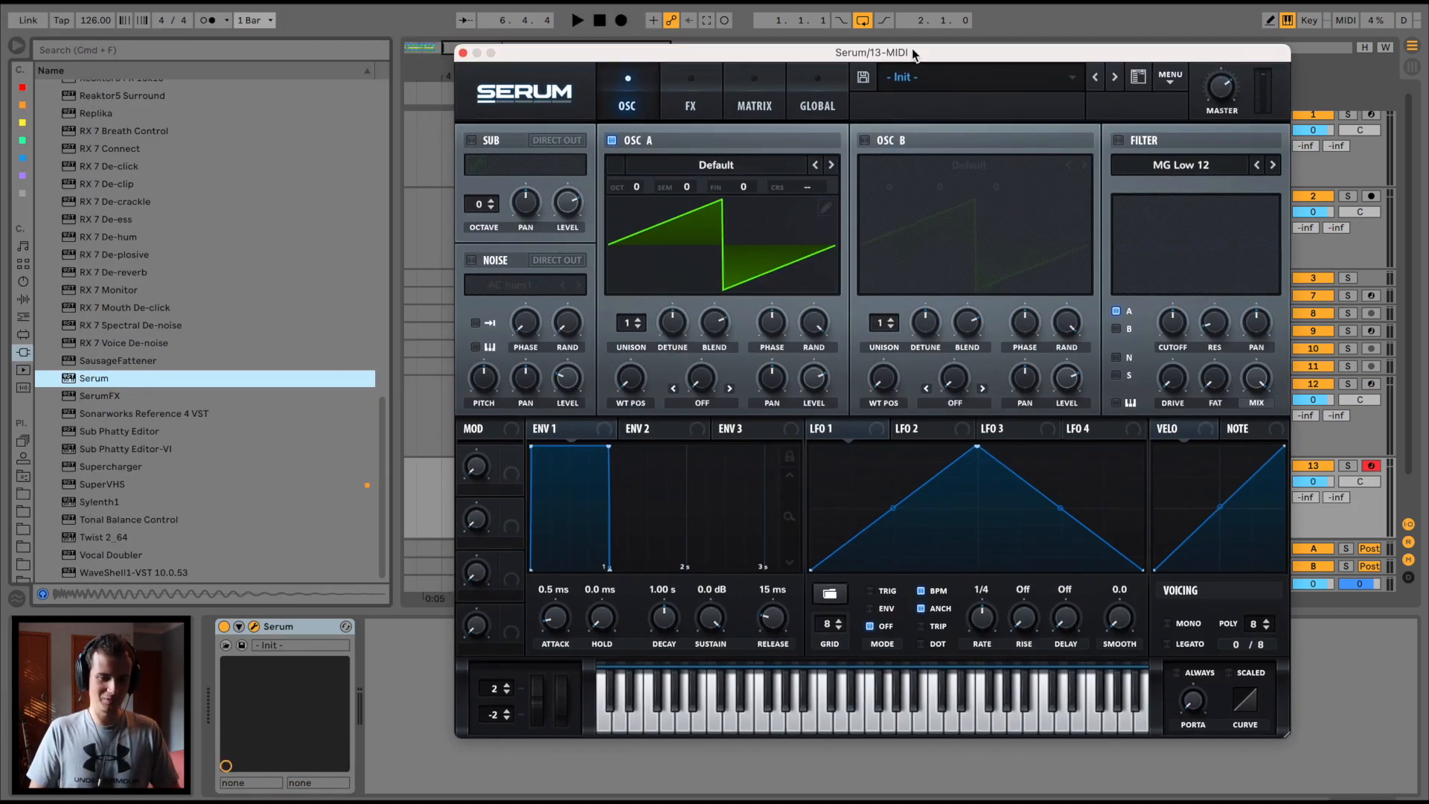
pyautogui.moveTo(912, 49)
pyautogui.mouseDown()
pyautogui.moveTo(923, 34)
pyautogui.moveTo(560, 59)
pyautogui.mouseUp()
pyautogui.press('a')
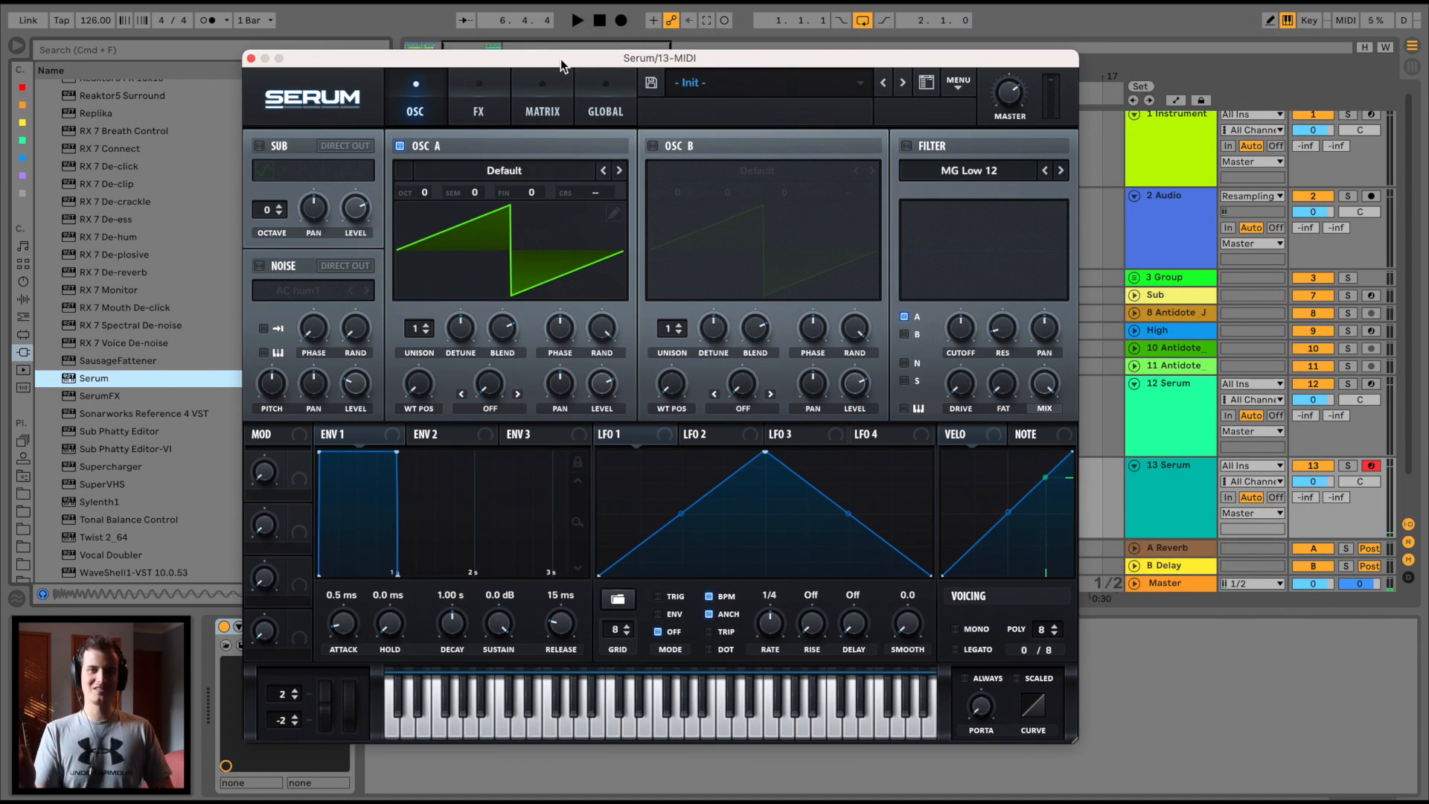
# Set oscillator A's coarse pitch to -64 and audition the note.
pyautogui.press('f')
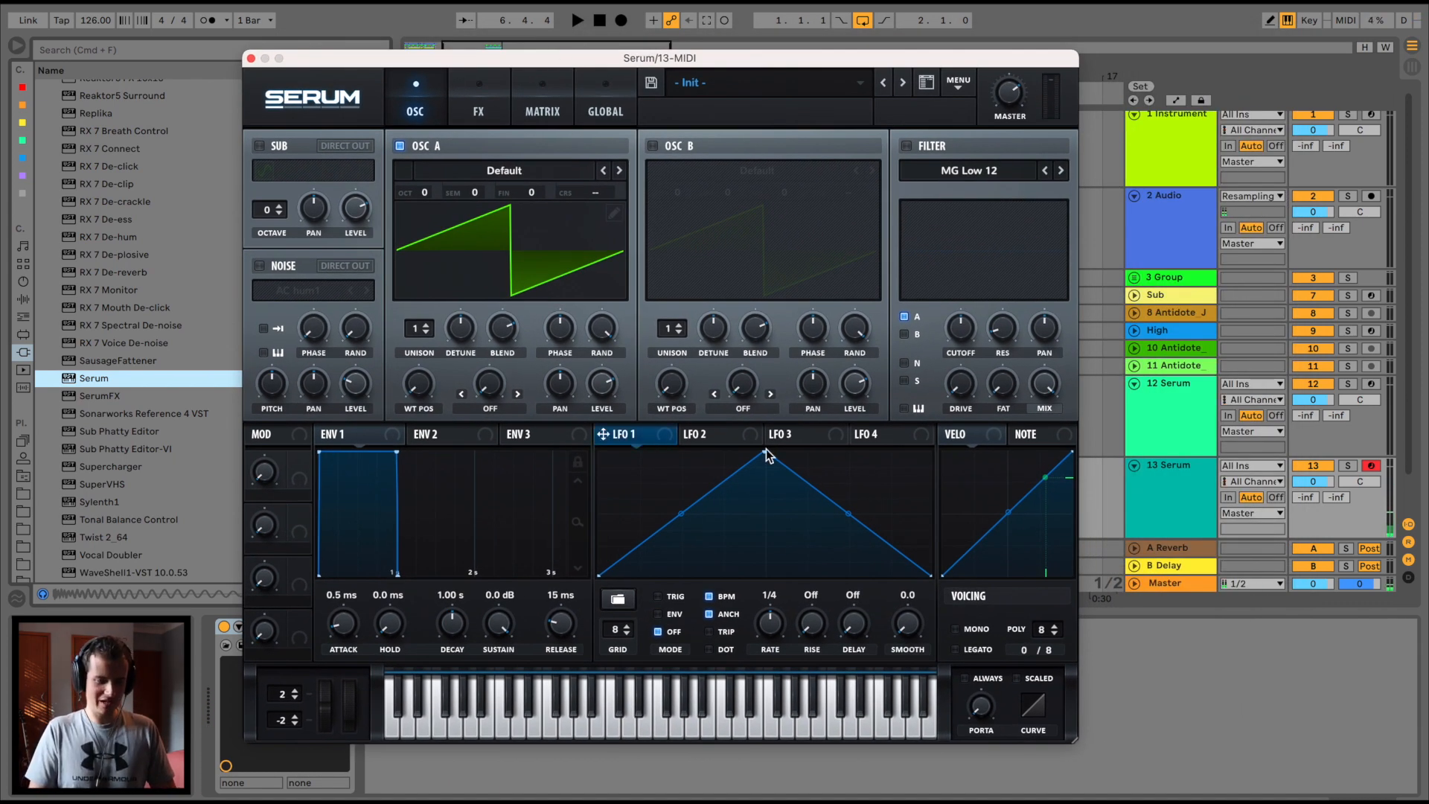
pyautogui.moveTo(593, 193); pyautogui.dragTo(524, 710)
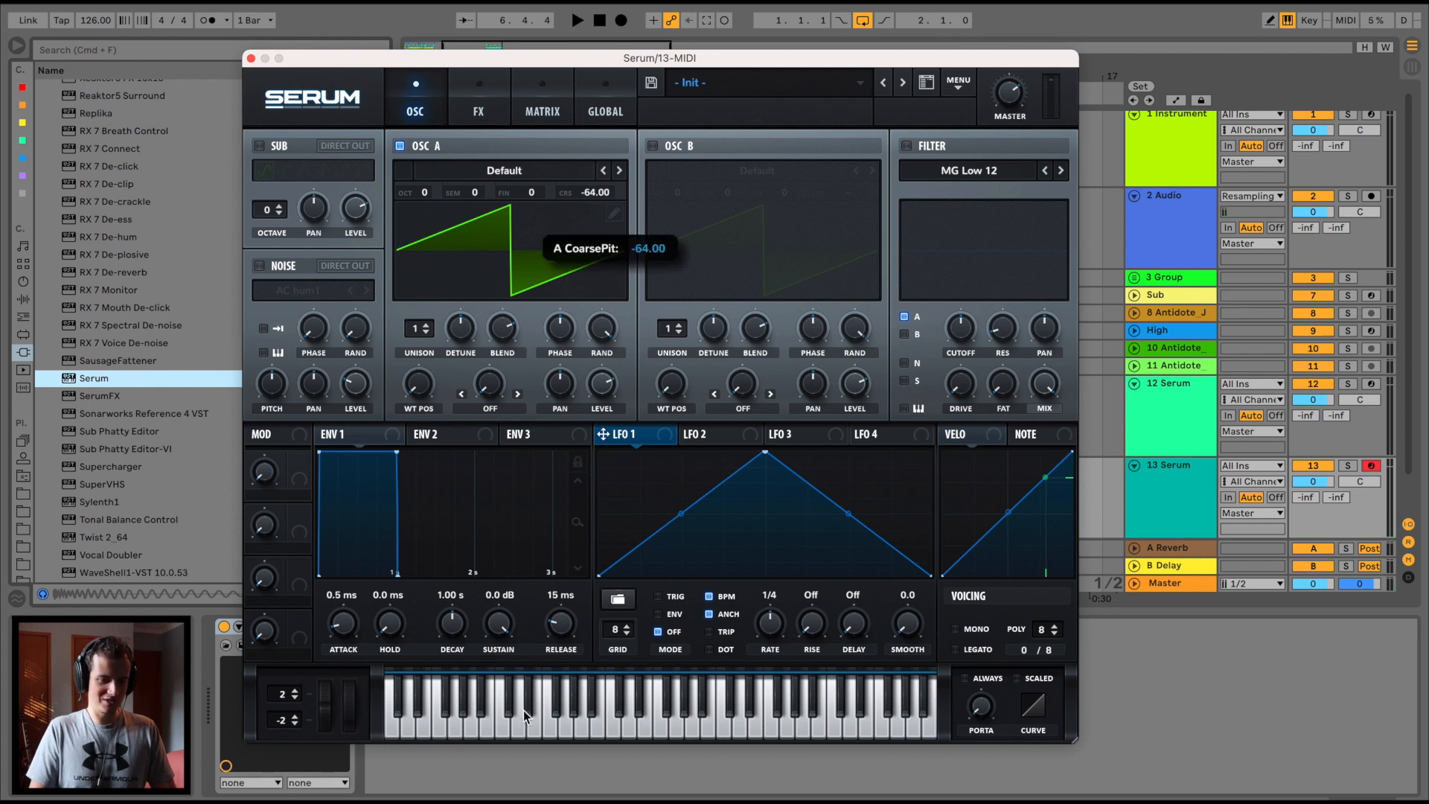
pyautogui.press('f')
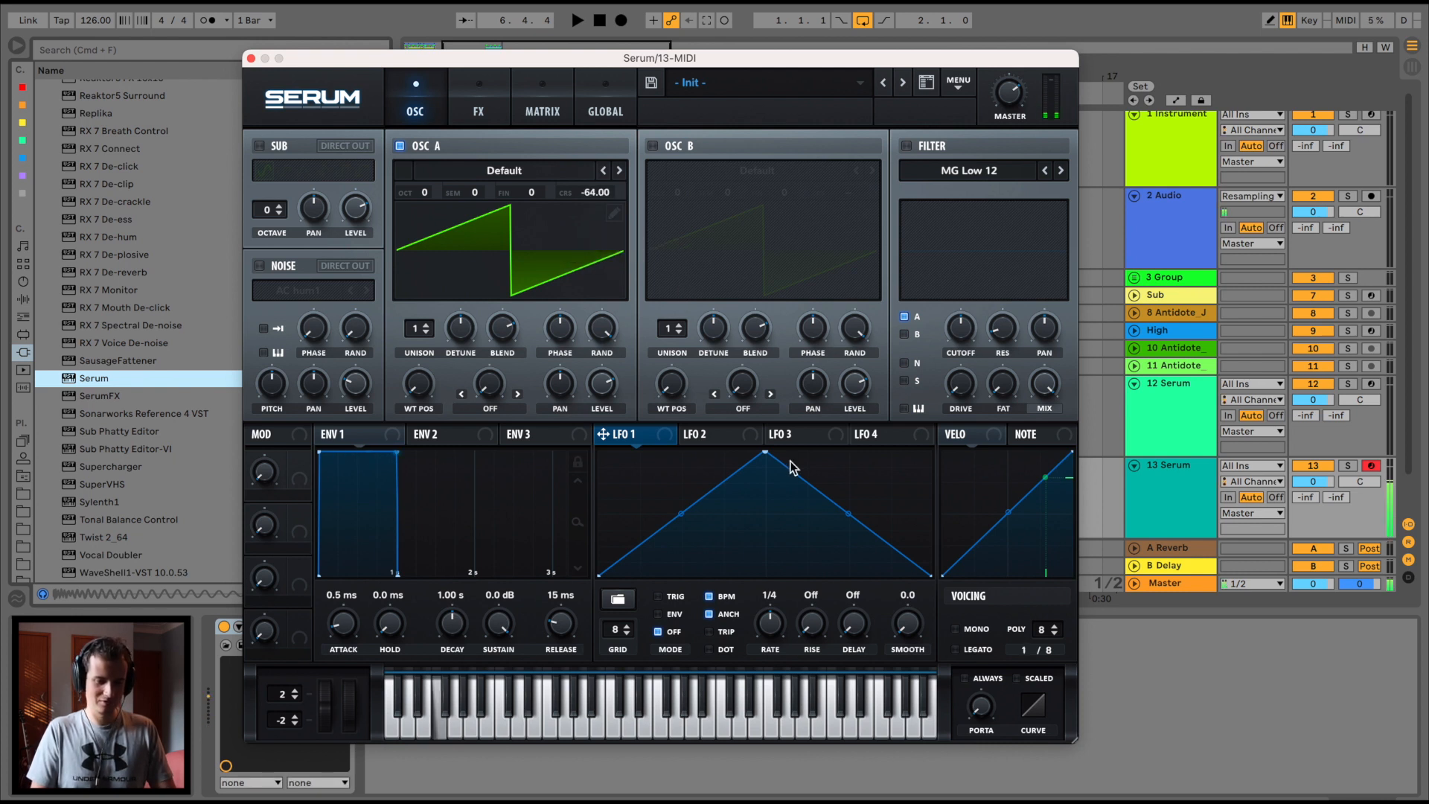
# Reshape LFO 1 into a plateau by moving its peak near the start and adding a high point near the end.
pyautogui.moveTo(767, 453); pyautogui.dragTo(617, 452)
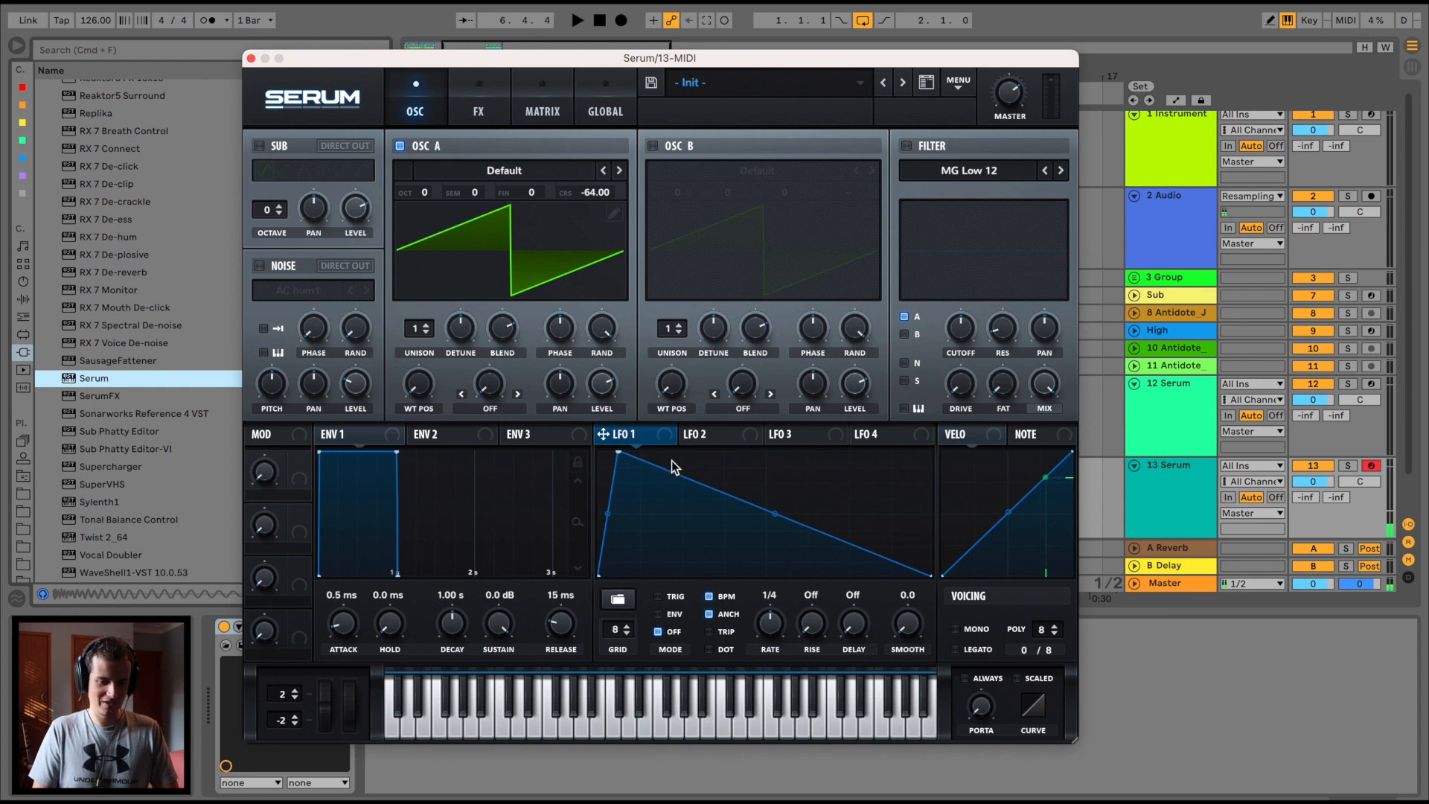
pyautogui.doubleClick(755, 467)
pyautogui.moveTo(766, 475); pyautogui.dragTo(896, 454)
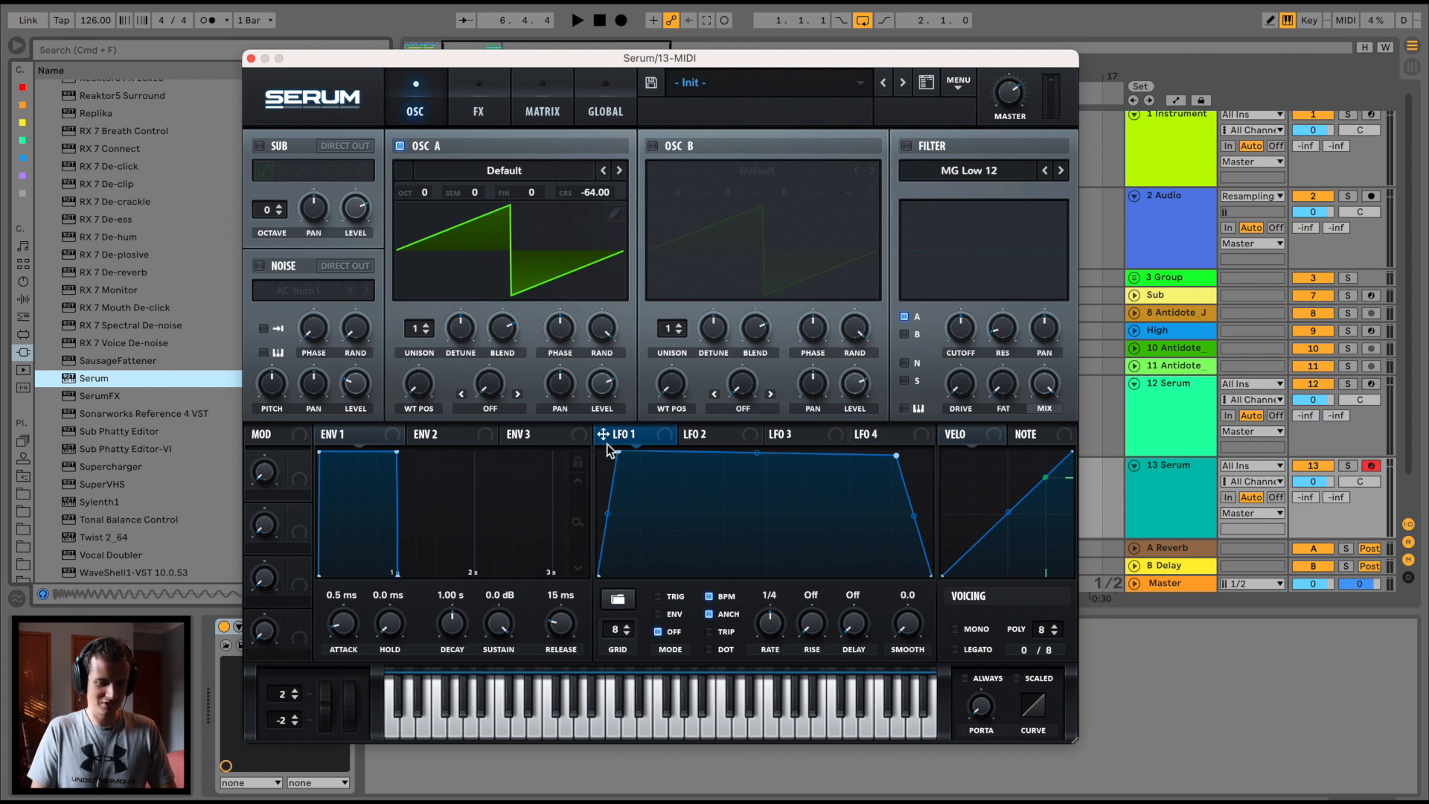
# Modulate oscillator A's coarse pitch with LFO 1, adjust the modulation amount and set the LFO to TRIG mode.
pyautogui.moveTo(604, 436); pyautogui.dragTo(619, 192)
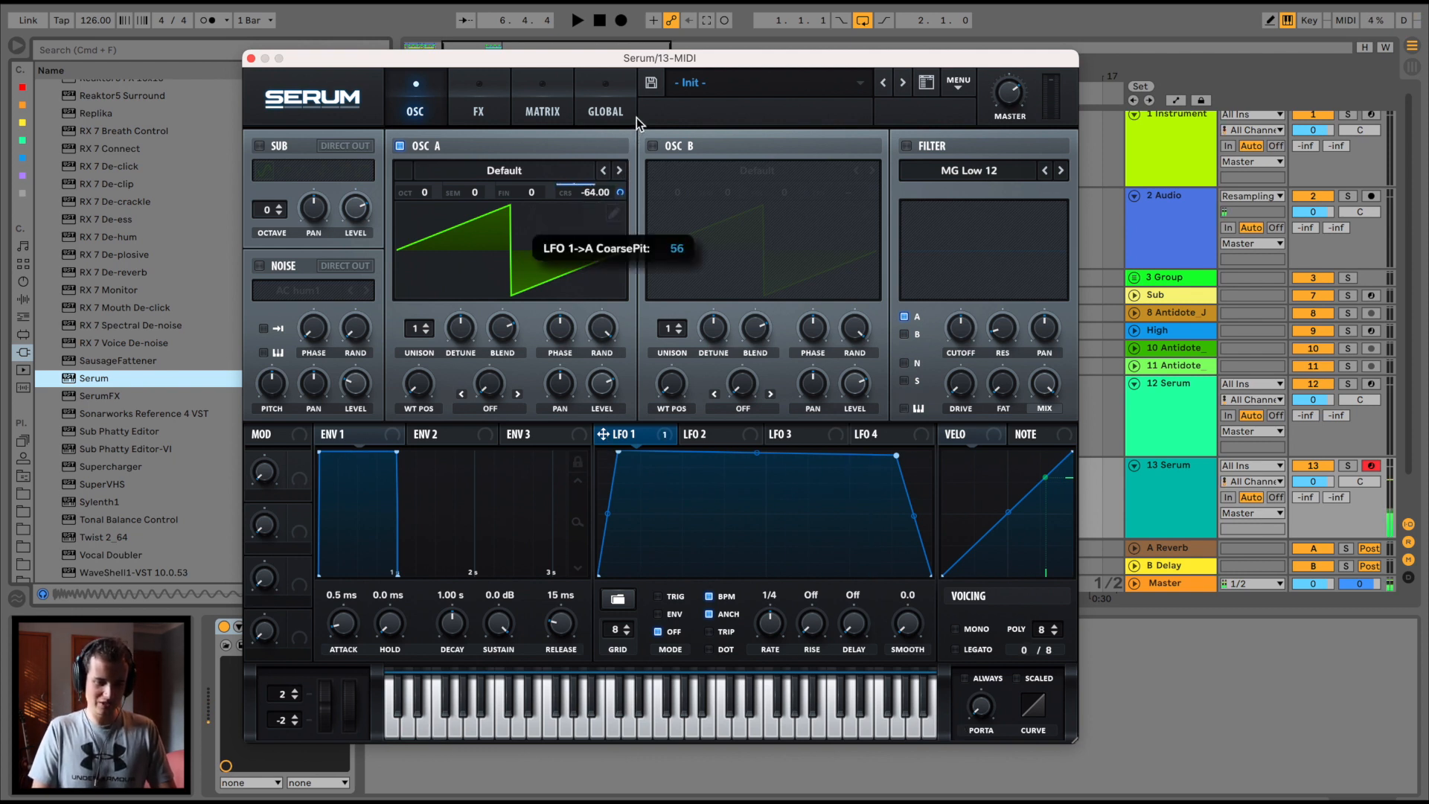
pyautogui.moveTo(636, 118); pyautogui.dragTo(637, 113)
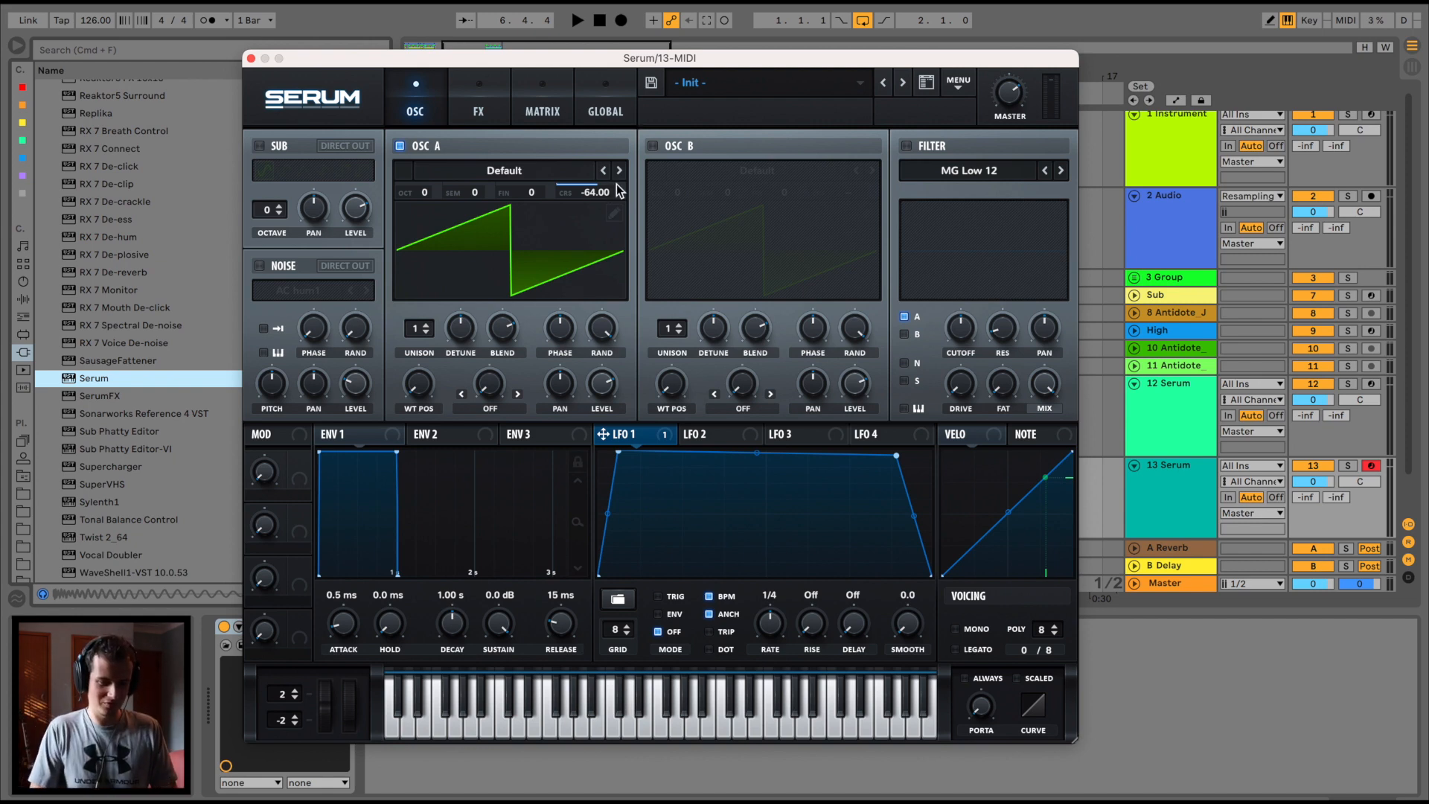
pyautogui.moveTo(619, 192); pyautogui.dragTo(619, 213)
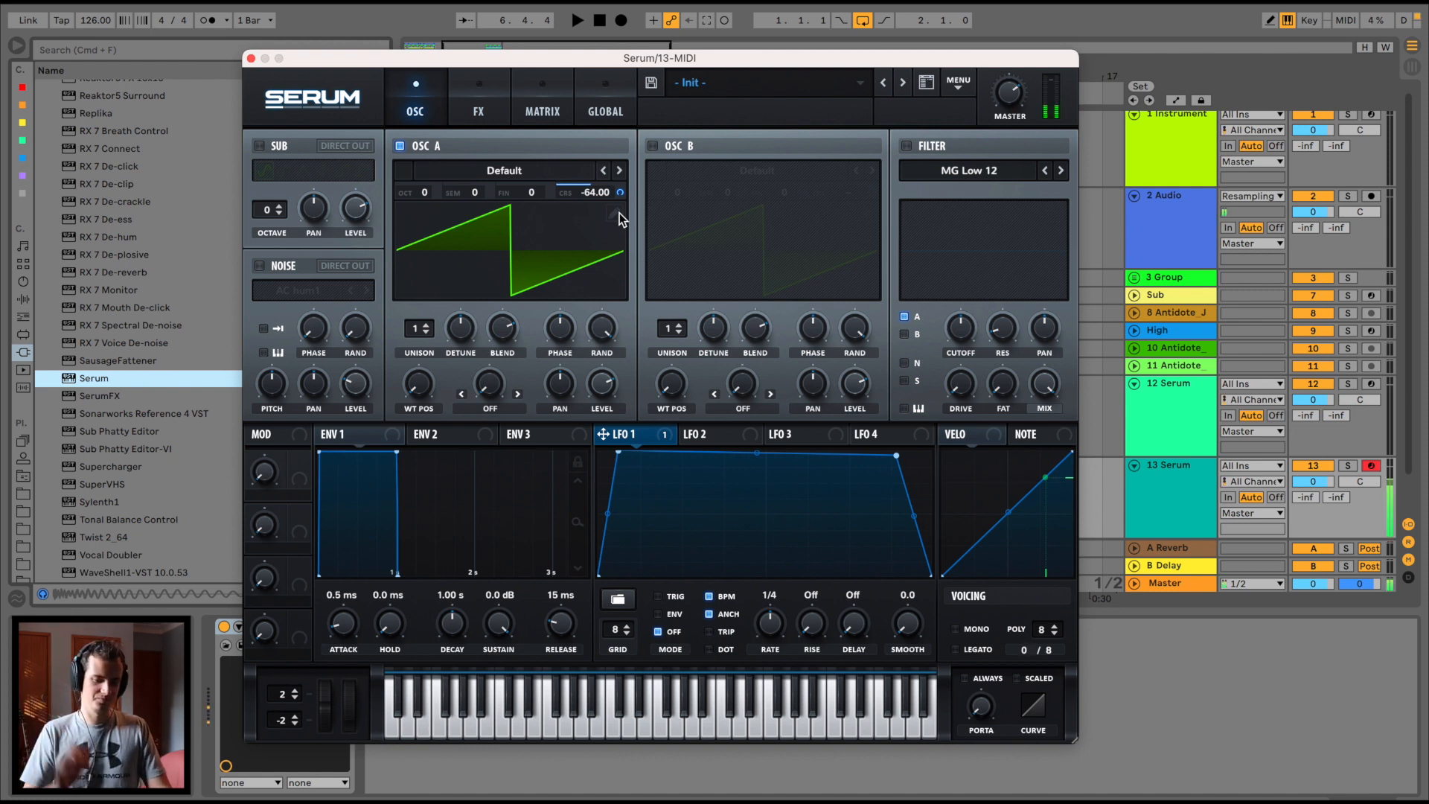
pyautogui.click(662, 594)
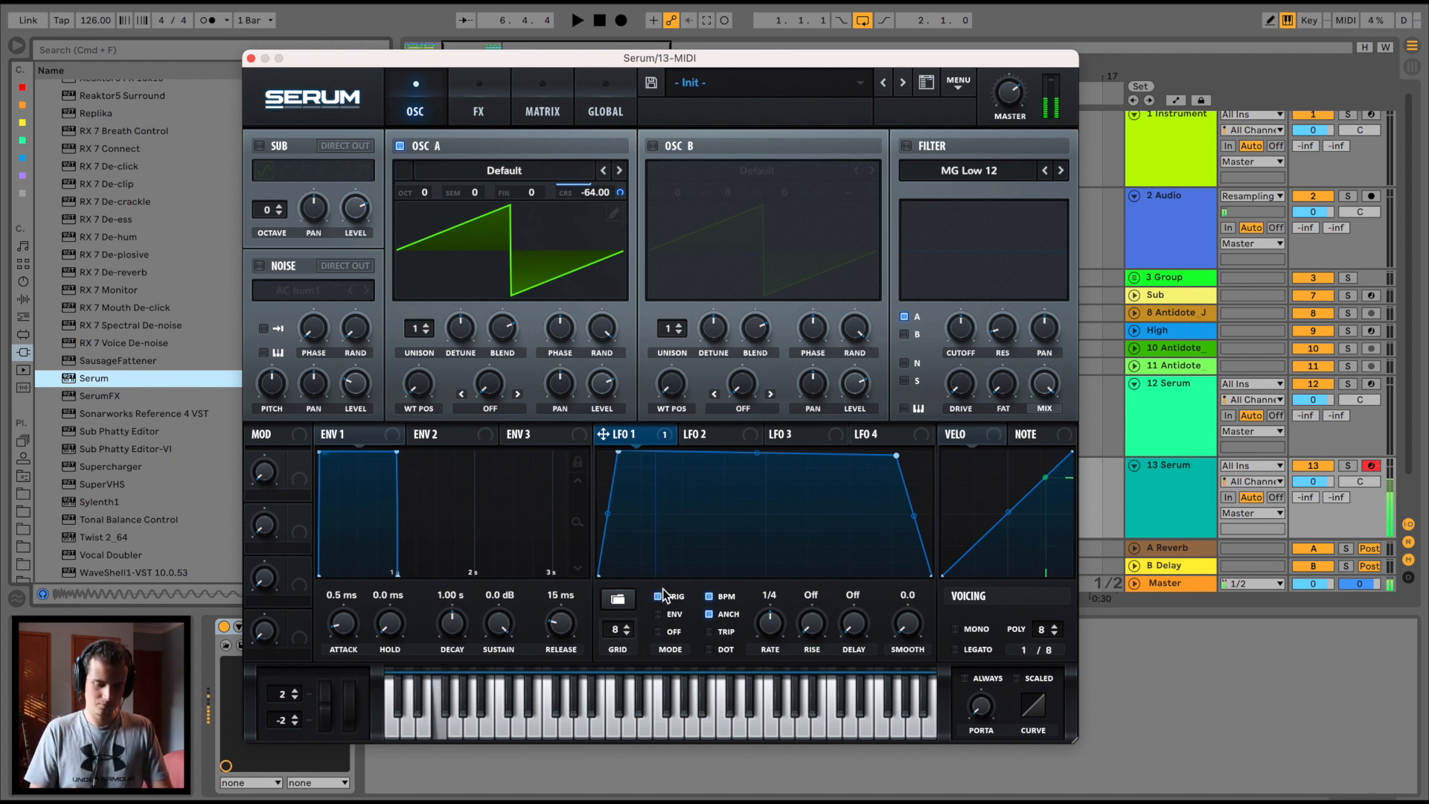
# Give LFO 1 a slower, rounded rise into its plateau and level the end point with the top.
pyautogui.moveTo(618, 451); pyautogui.dragTo(719, 451)
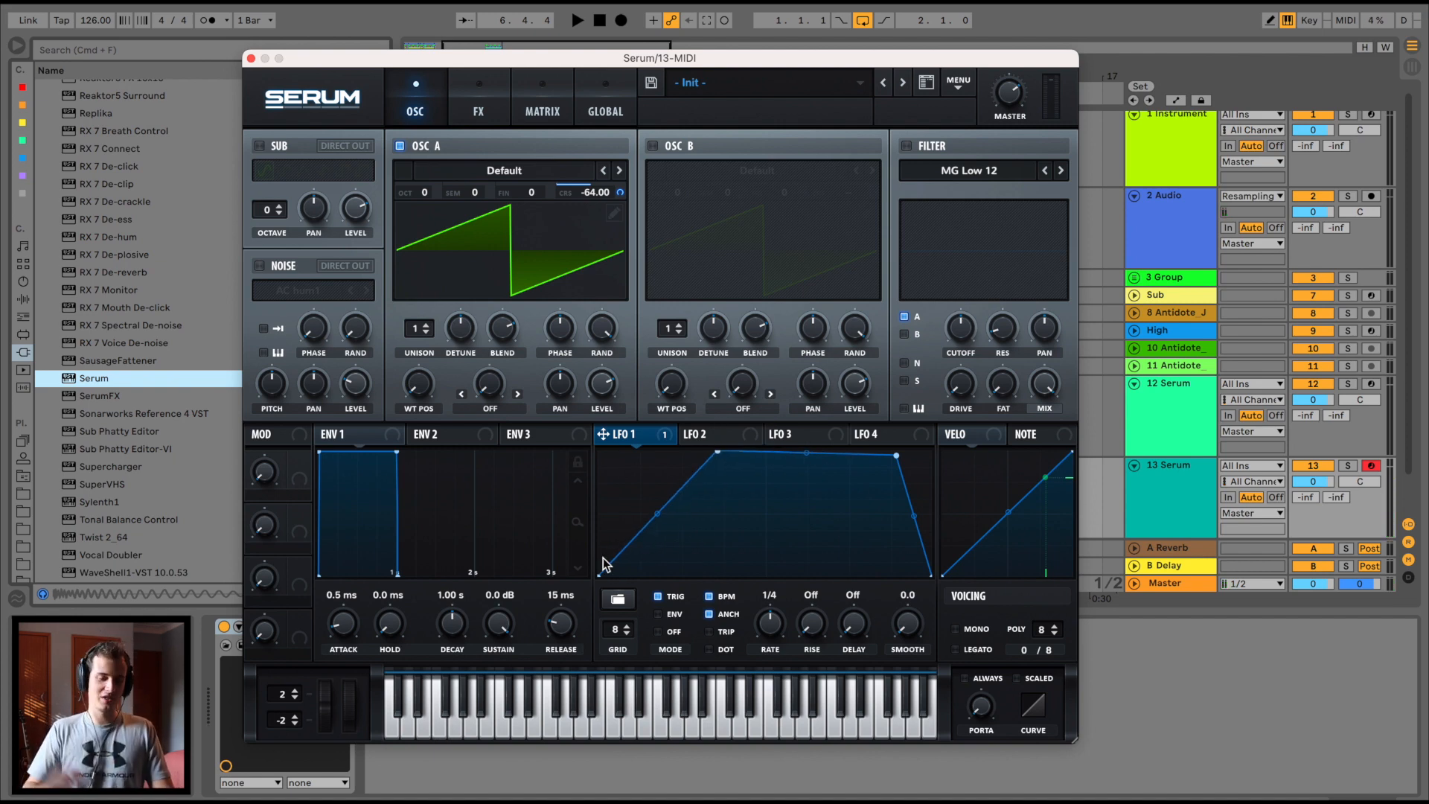
pyautogui.moveTo(655, 513); pyautogui.dragTo(638, 480)
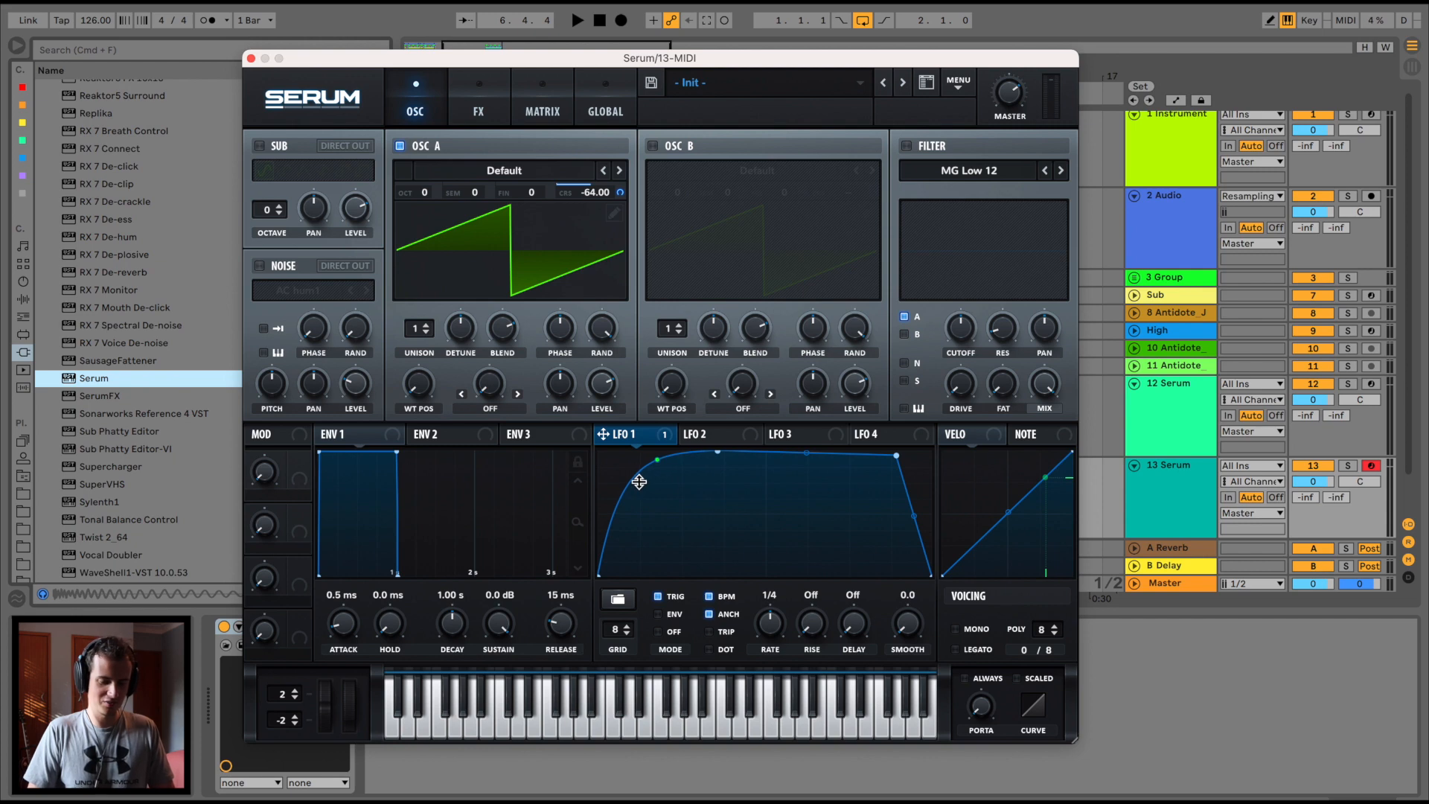
pyautogui.moveTo(728, 453); pyautogui.dragTo(699, 451)
pyautogui.moveTo(896, 455); pyautogui.dragTo(901, 451)
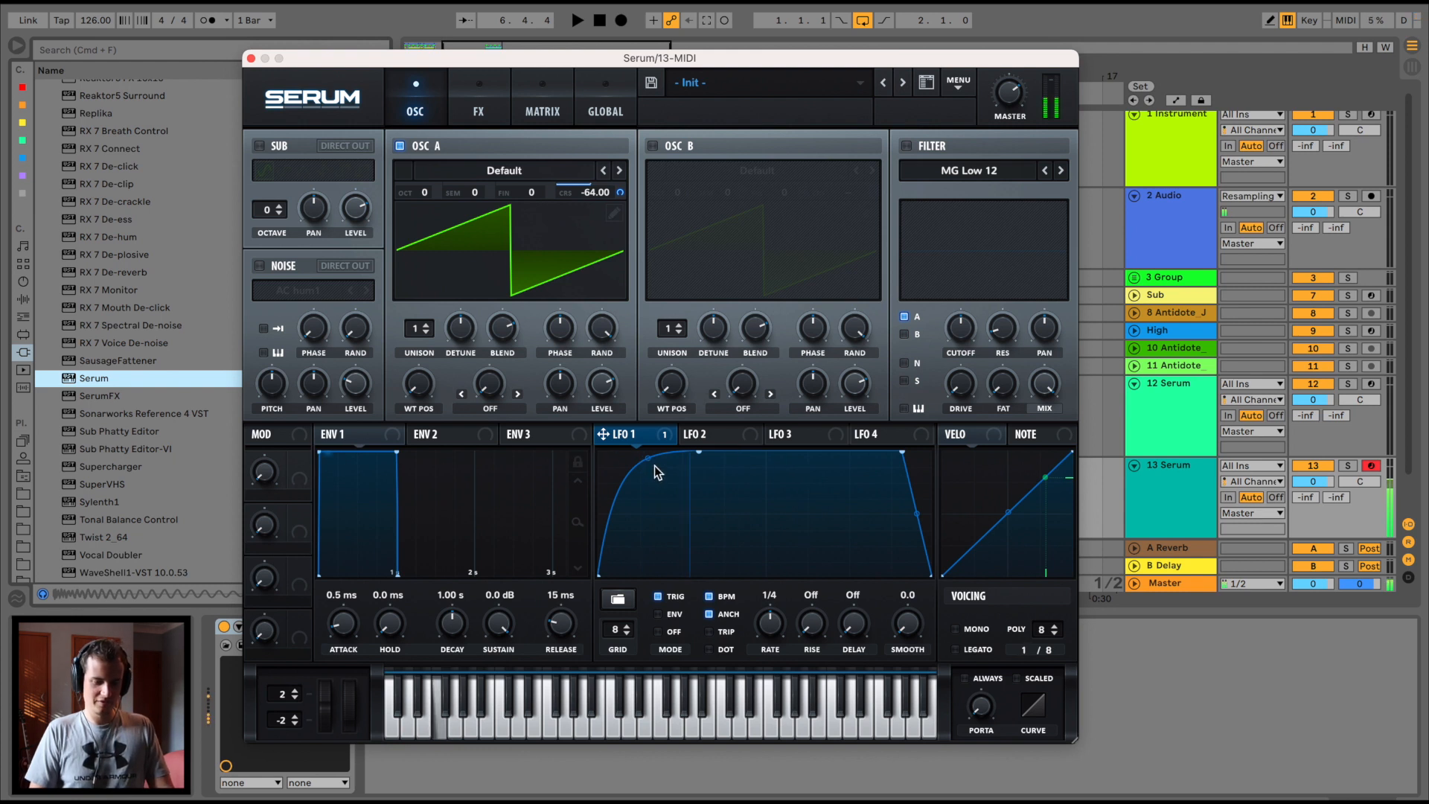
pyautogui.moveTo(654, 468)
pyautogui.mouseDown()
pyautogui.moveTo(710, 594)
pyautogui.moveTo(708, 470)
pyautogui.moveTo(663, 461)
pyautogui.mouseUp()
# Add a point to LFO 1's plateau, slope the end downward from it and move the first peak earlier.
pyautogui.doubleClick(827, 453)
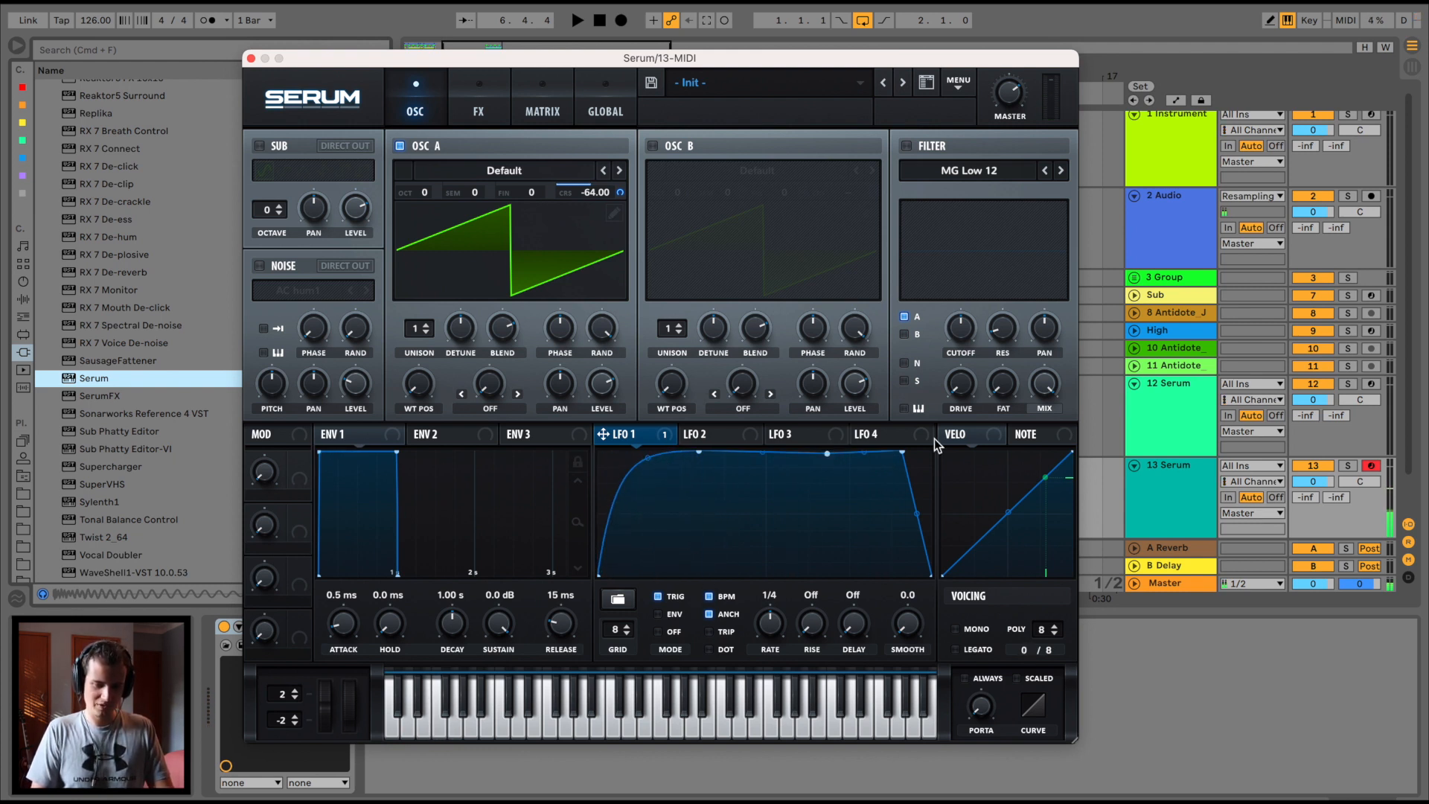
pyautogui.moveTo(906, 449); pyautogui.dragTo(904, 517)
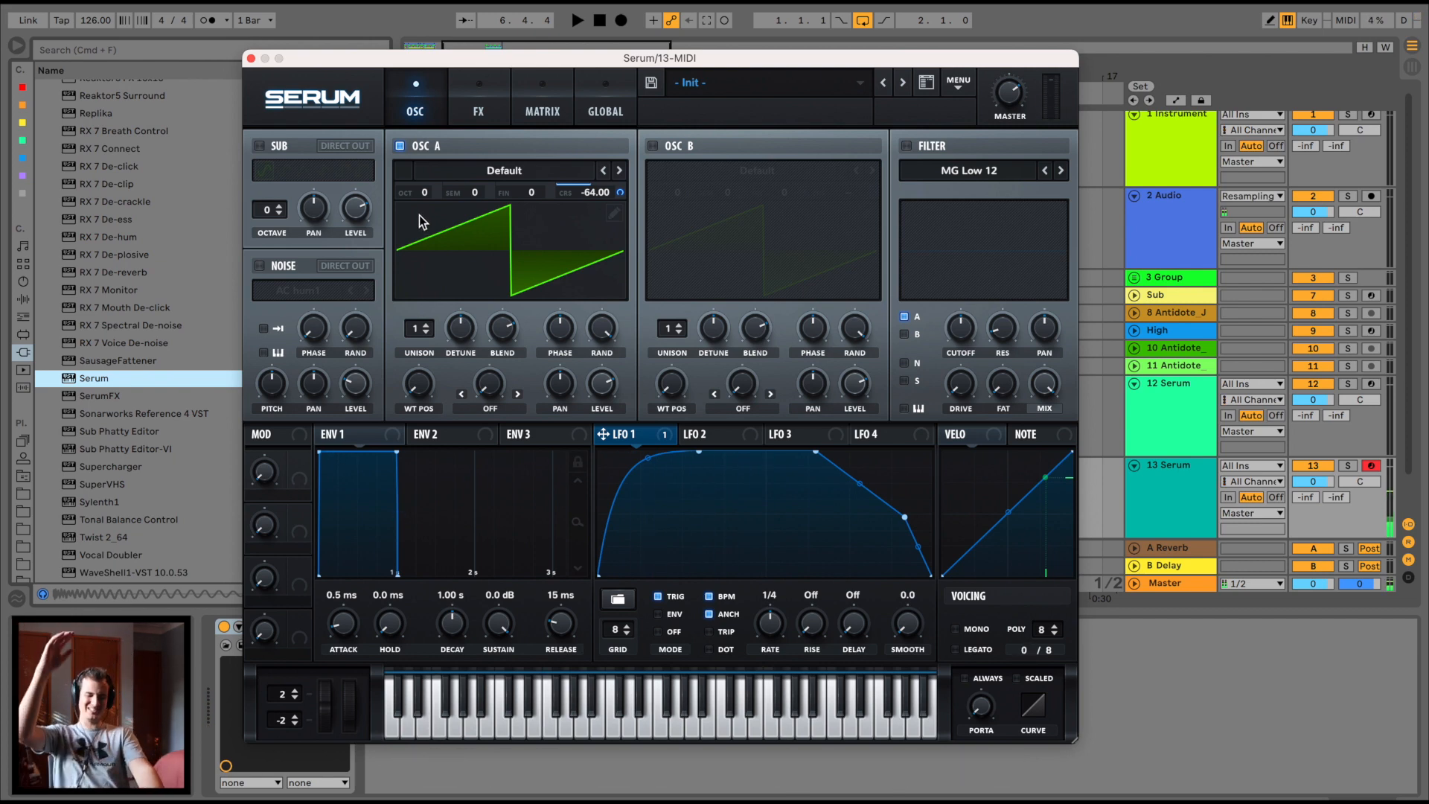
pyautogui.moveTo(698, 451); pyautogui.dragTo(656, 463)
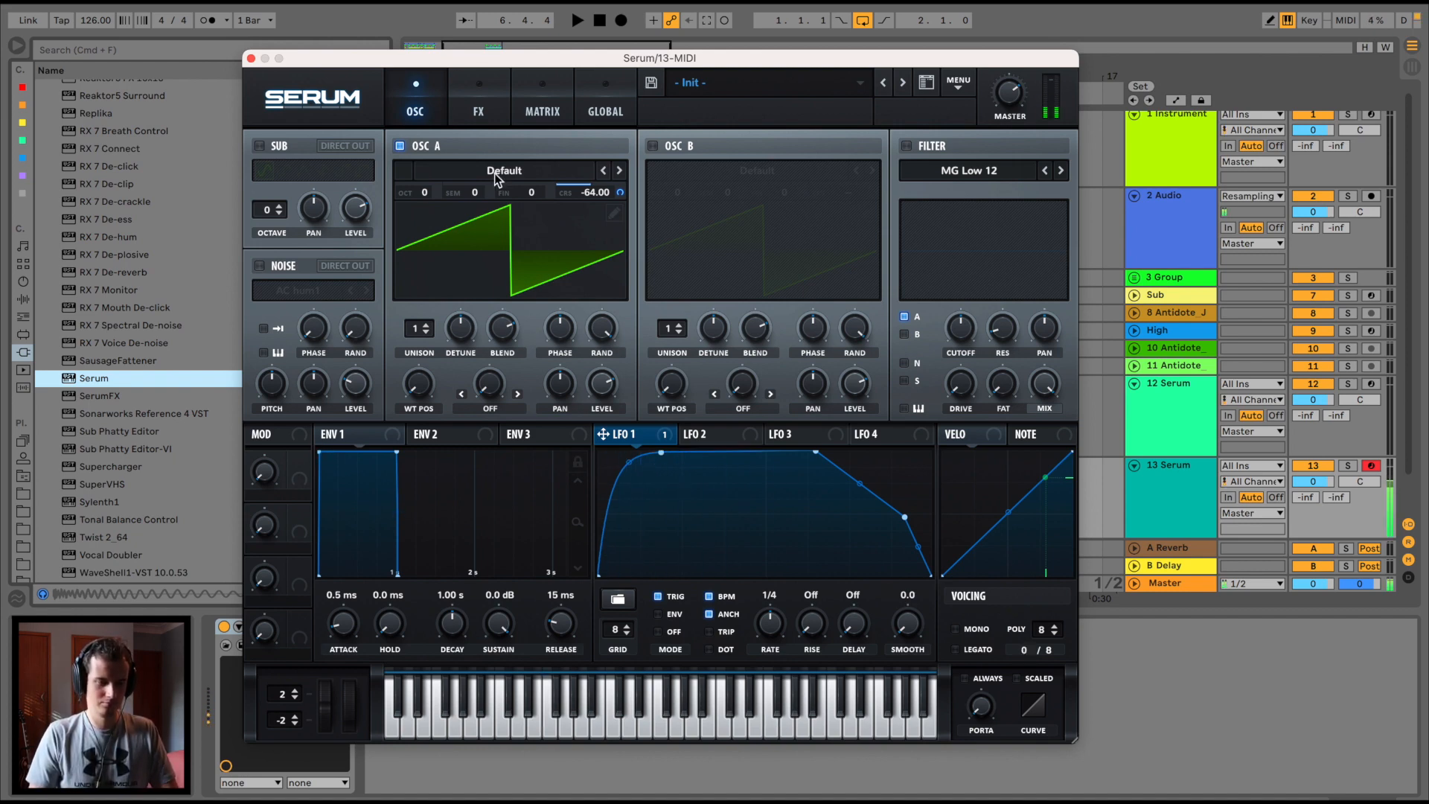
# Enable the Tube distortion with adjusted drive, and add the multiband compressor with its gain raised slightly.
pyautogui.click(473, 113)
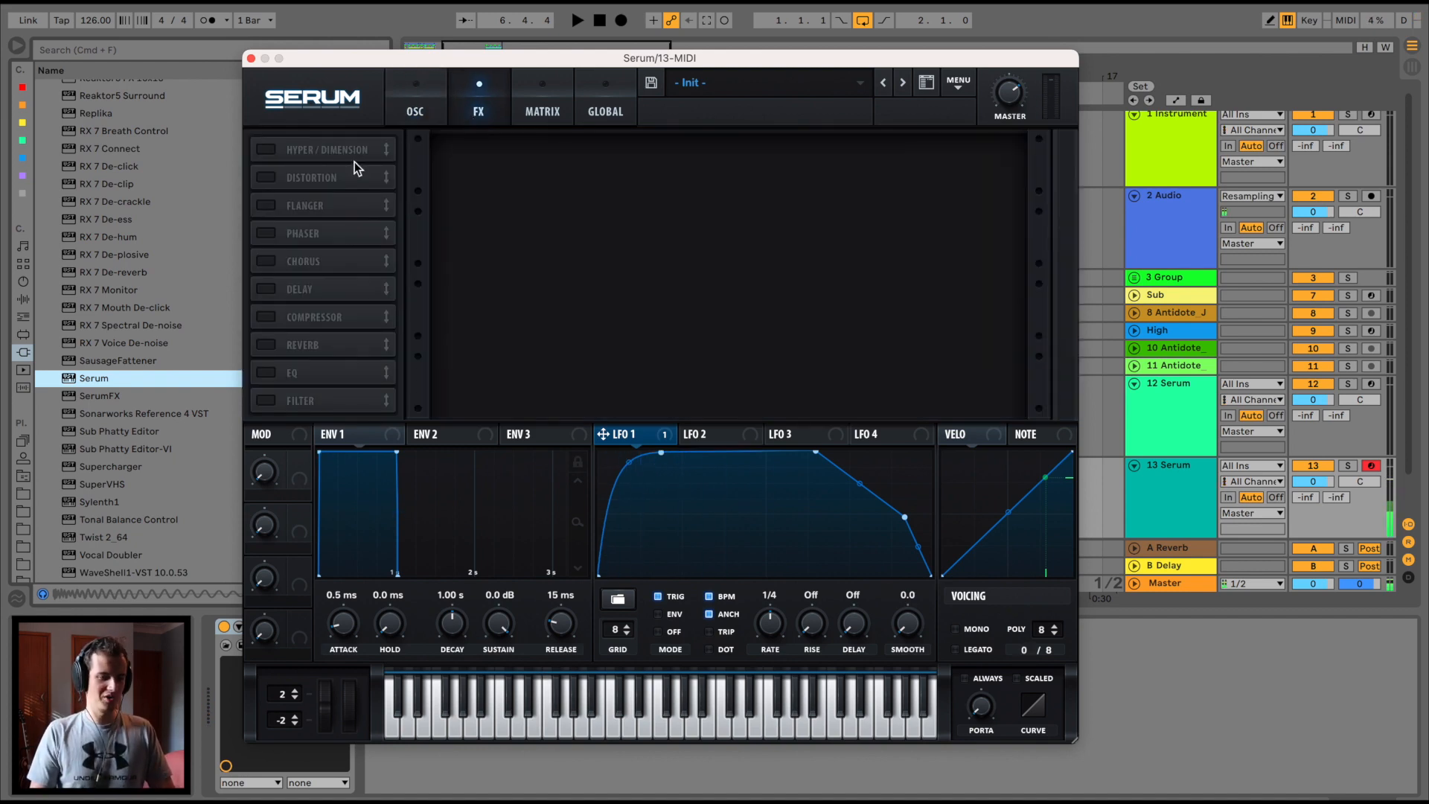
pyautogui.click(265, 176)
pyautogui.moveTo(856, 160); pyautogui.dragTo(856, 97)
pyautogui.moveTo(863, 163); pyautogui.dragTo(864, 217)
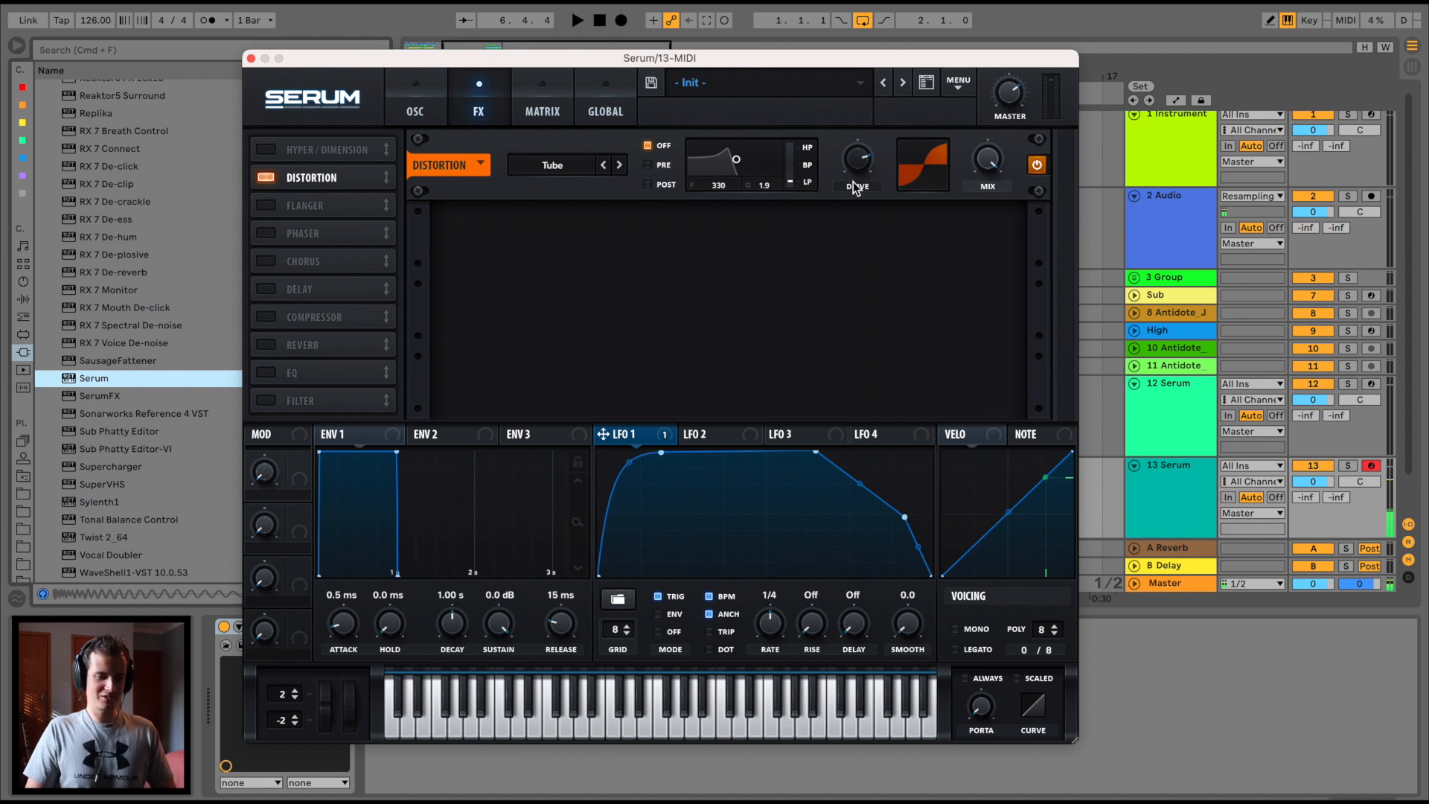
pyautogui.click(268, 316)
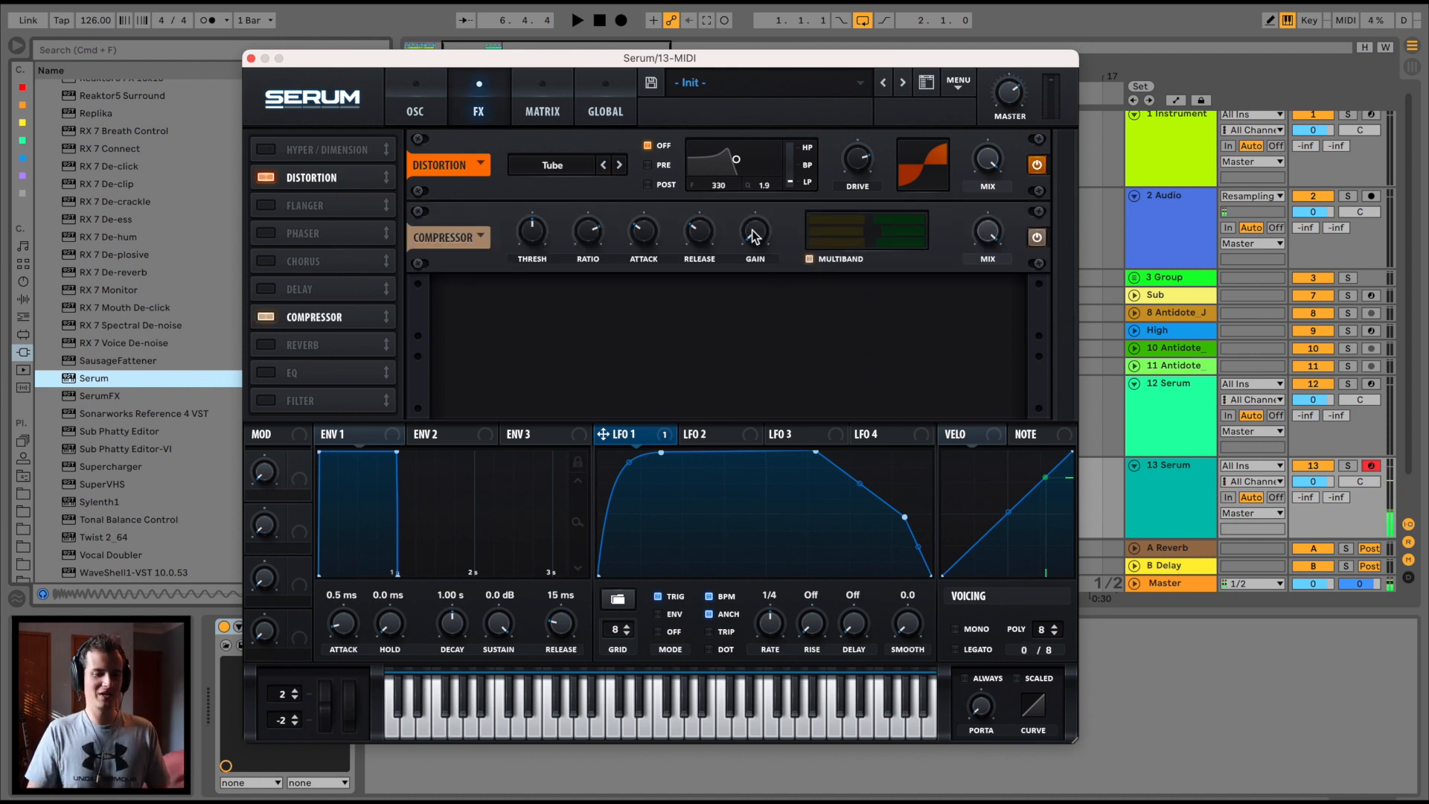
pyautogui.moveTo(755, 236); pyautogui.dragTo(758, 192)
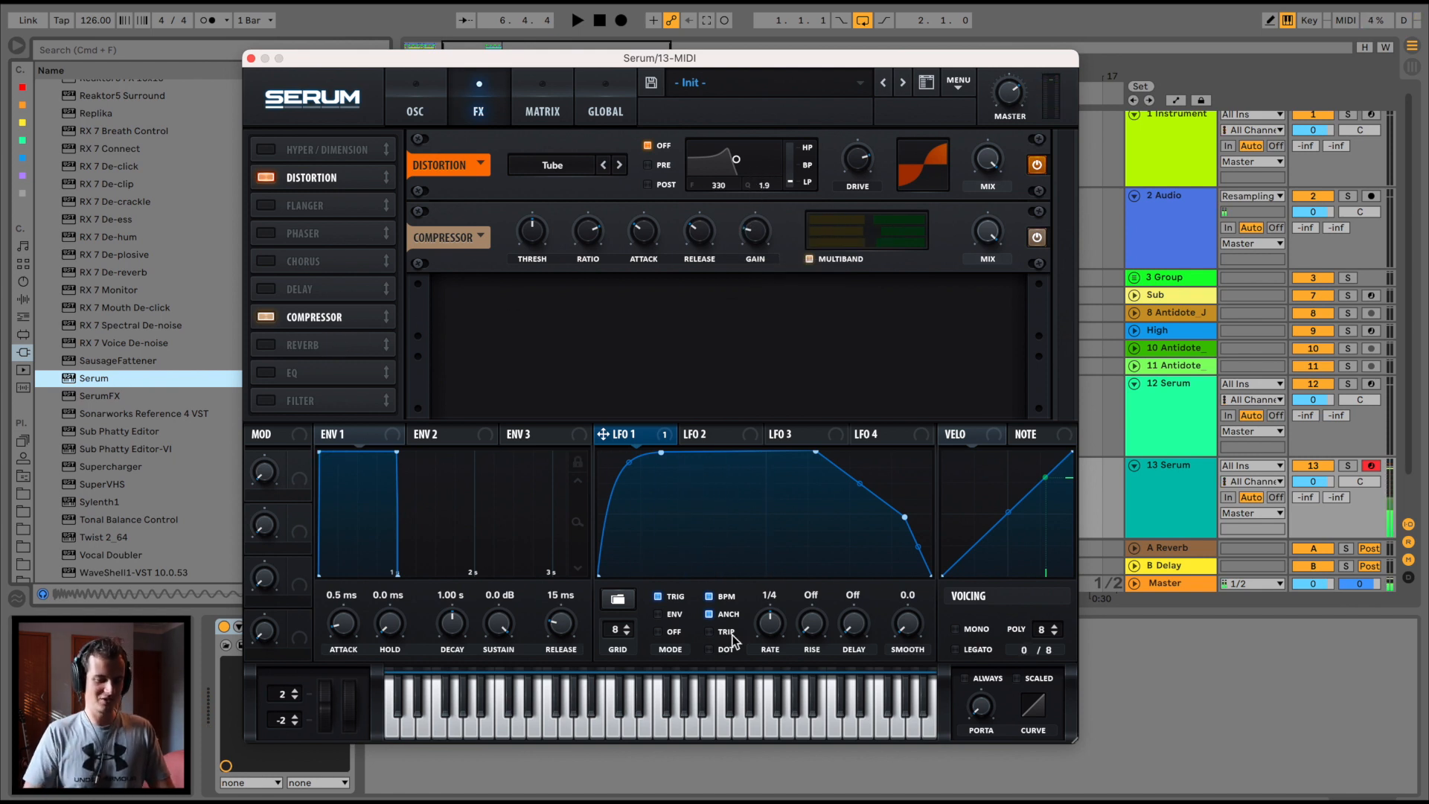
# Enable the EQ effect and set its low band to a low-cut filter at about 171 Hz.
pyautogui.click(264, 373)
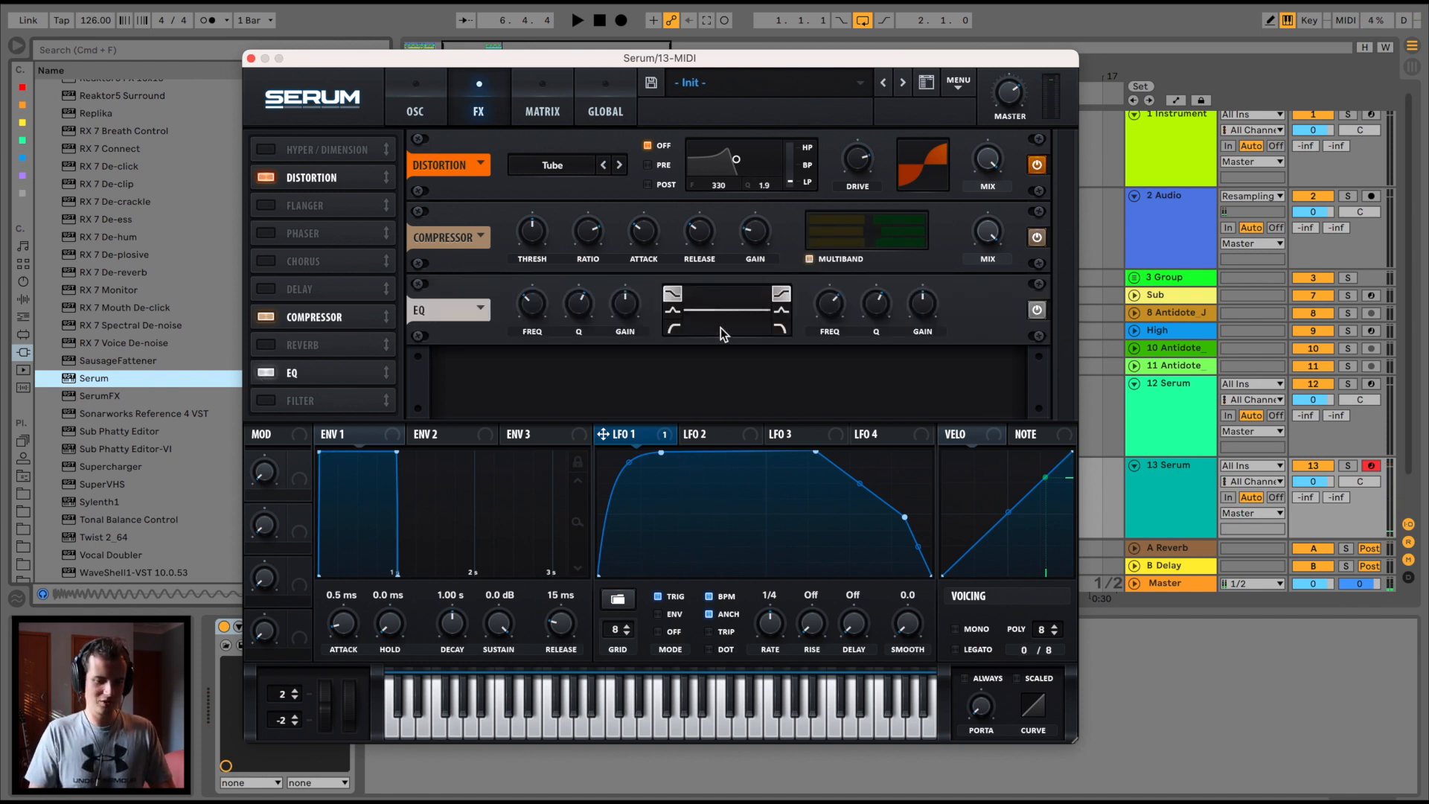
pyautogui.click(672, 327)
pyautogui.moveTo(538, 307)
pyautogui.mouseDown()
pyautogui.moveTo(544, 258)
pyautogui.moveTo(524, 310)
pyautogui.mouseUp()
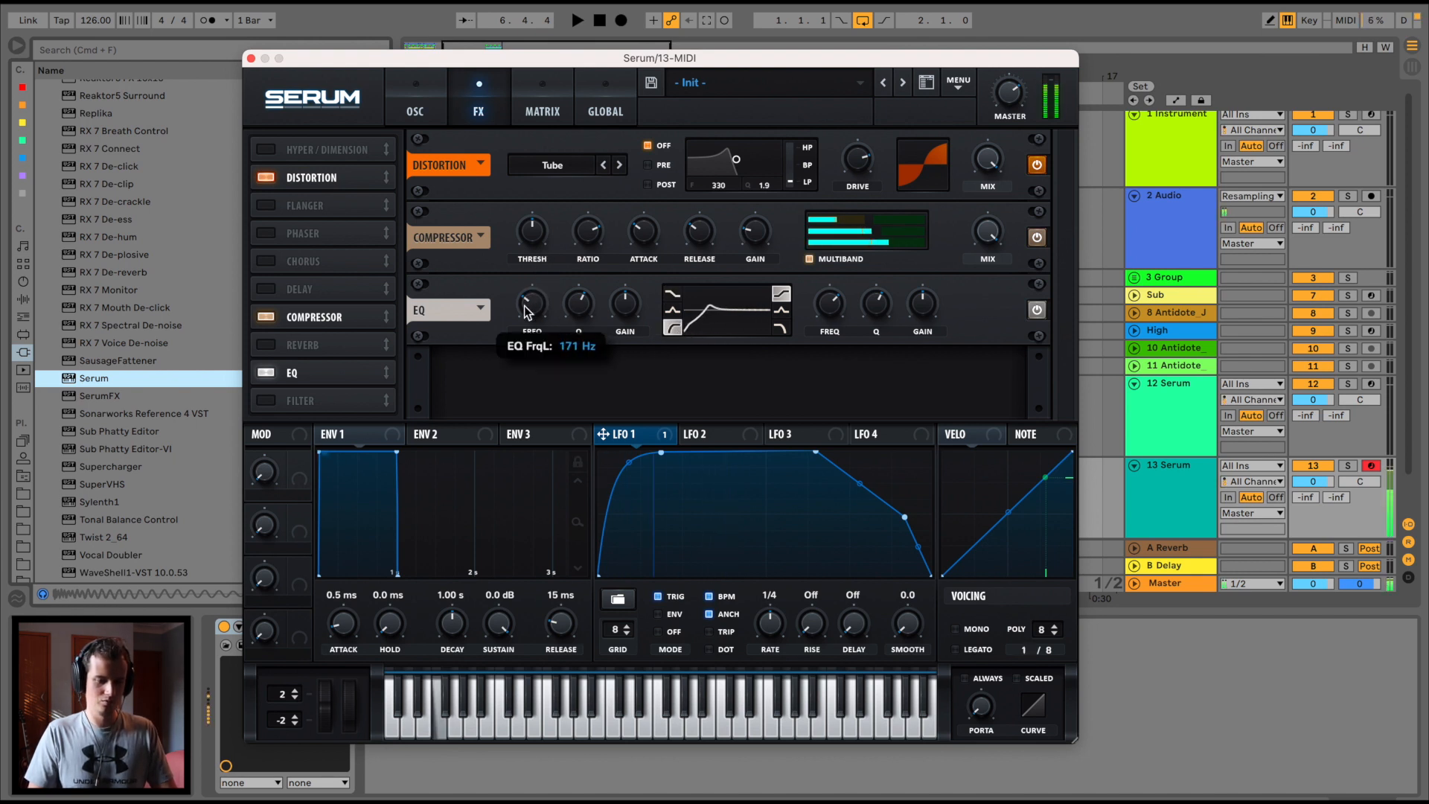
# Turn on the noise oscillator and shape LFO 2 with an early peak and a steep curved decay.
pyautogui.click(415, 111)
pyautogui.click(259, 265)
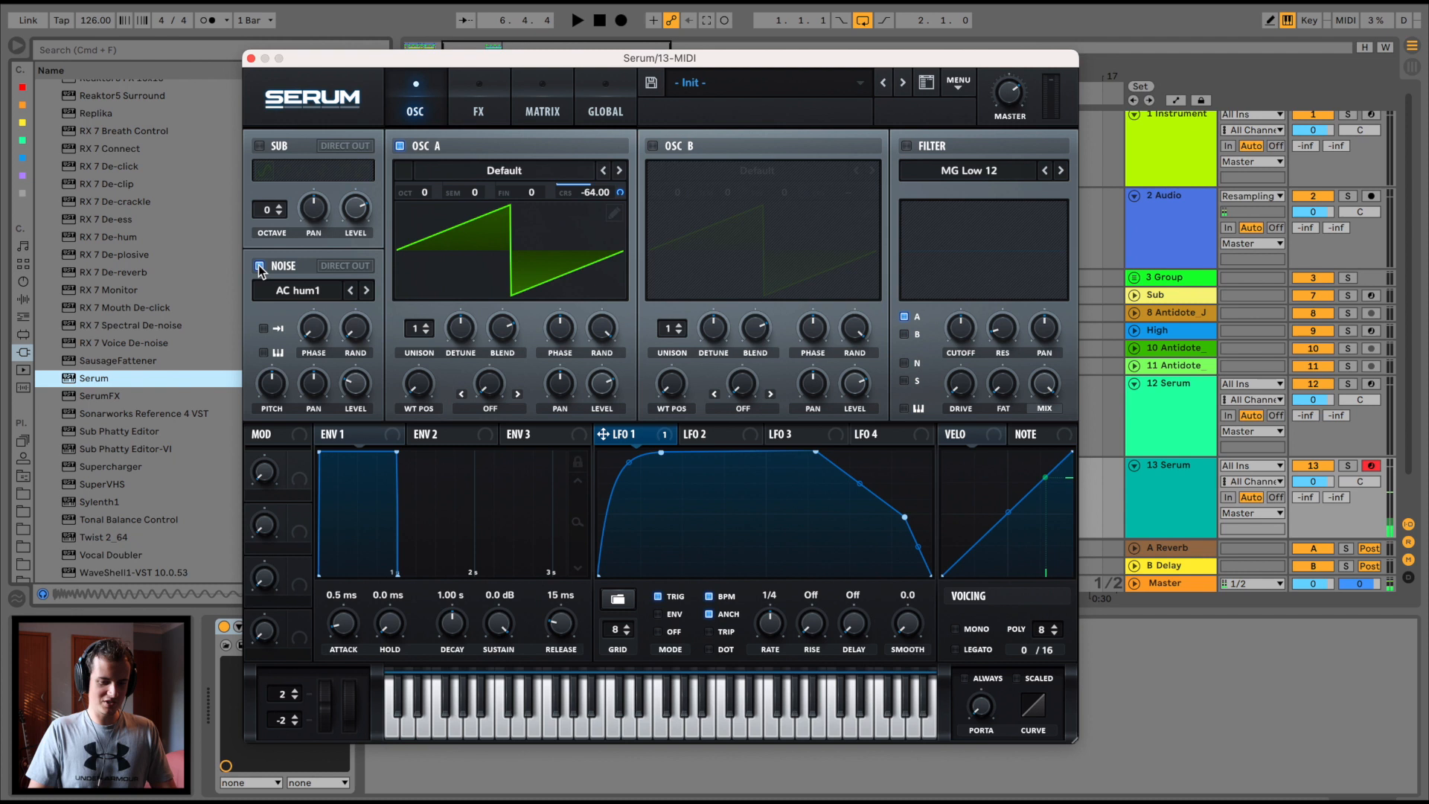
pyautogui.click(699, 435)
pyautogui.moveTo(781, 459); pyautogui.dragTo(645, 451)
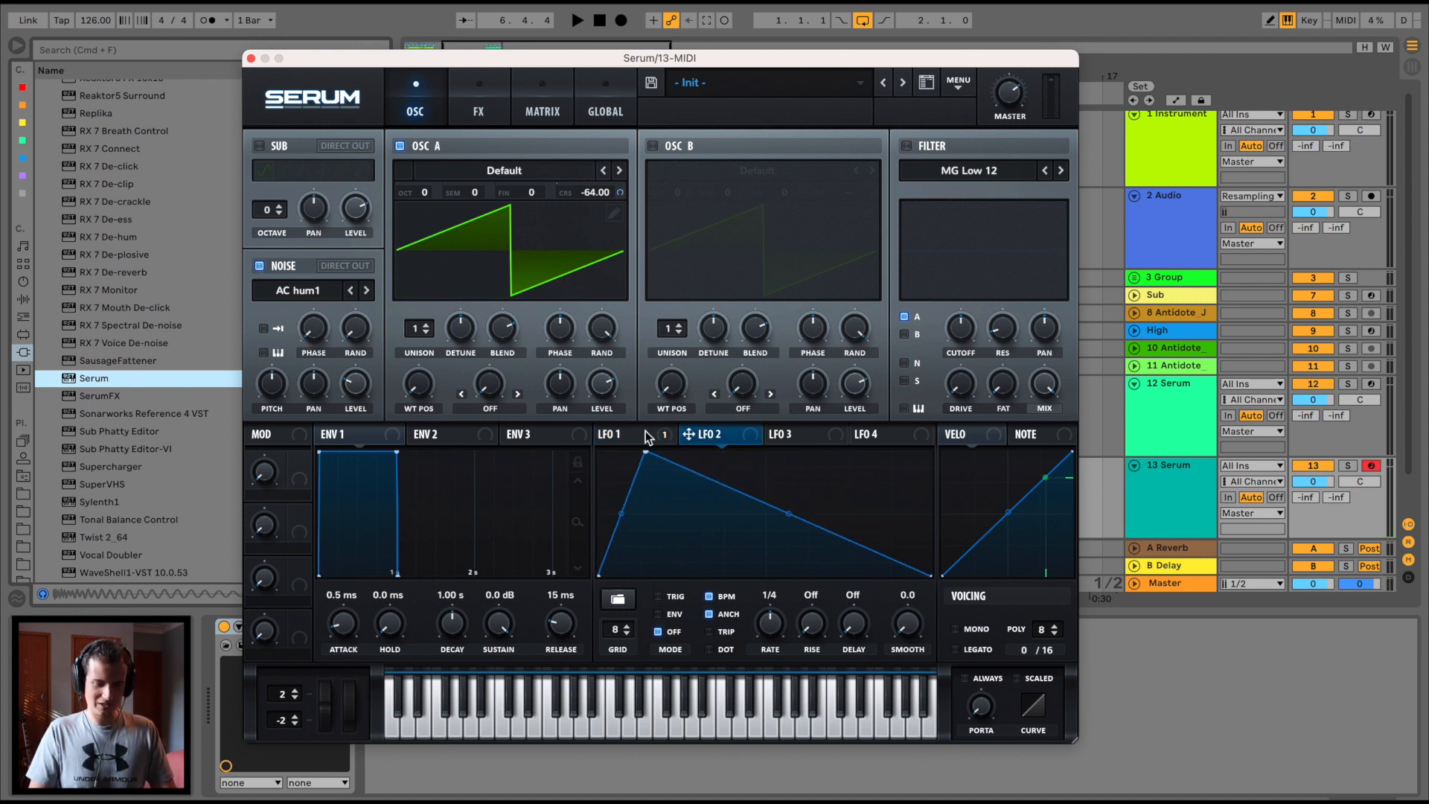
pyautogui.moveTo(787, 514); pyautogui.dragTo(785, 546)
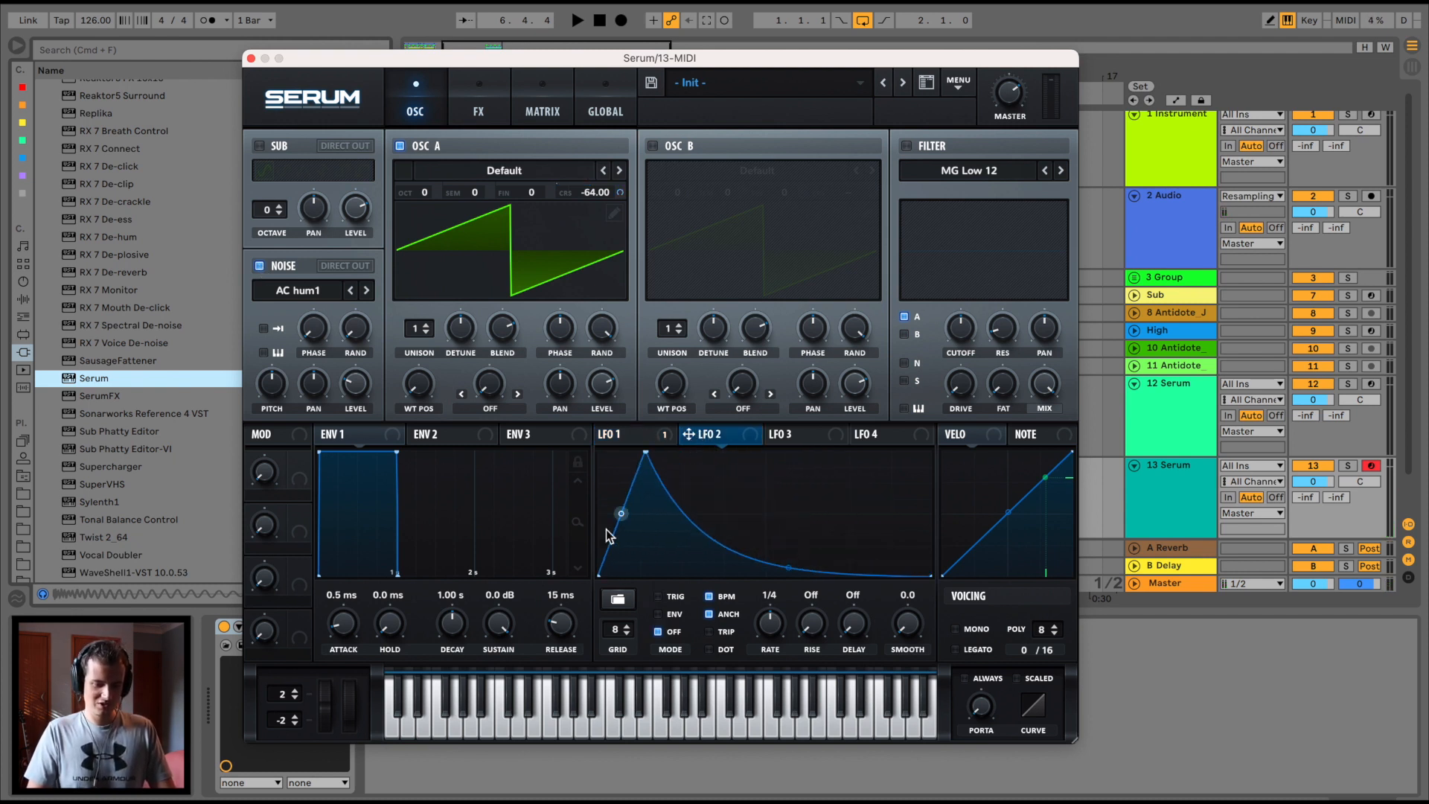
# Set LFO 2 to TRIG mode and assign it to the noise oscillator's level.
pyautogui.click(636, 437)
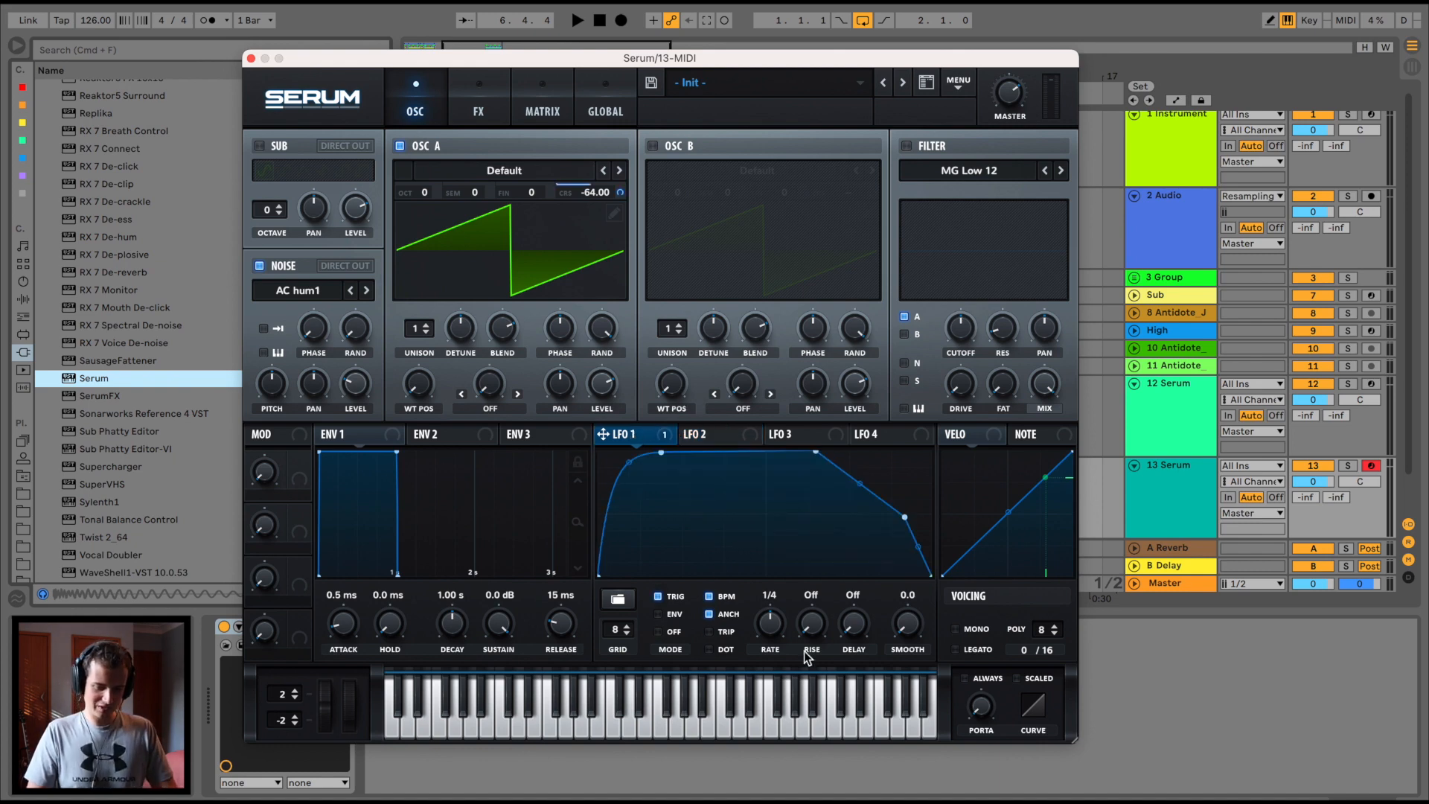
pyautogui.click(716, 438)
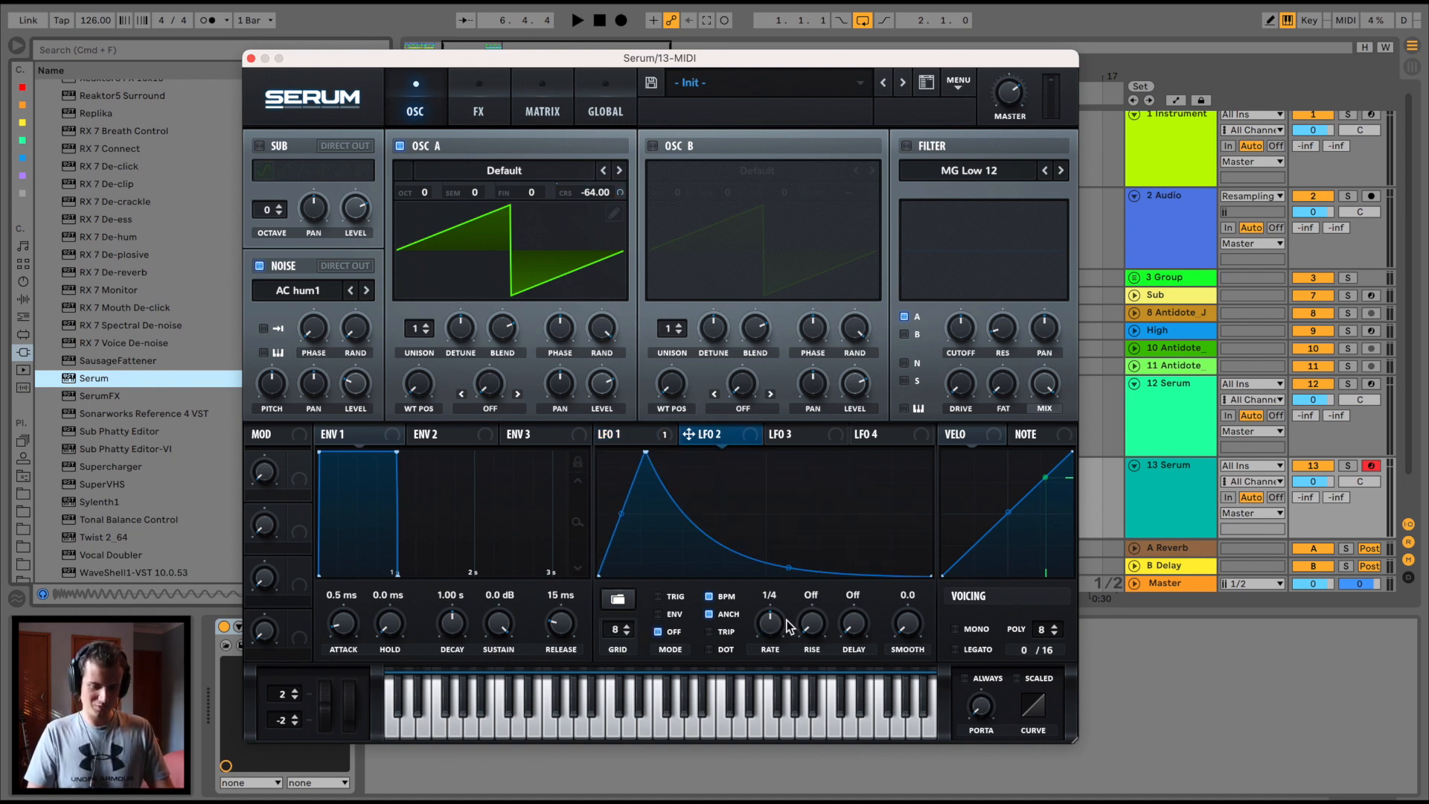
pyautogui.click(674, 614)
pyautogui.click(670, 597)
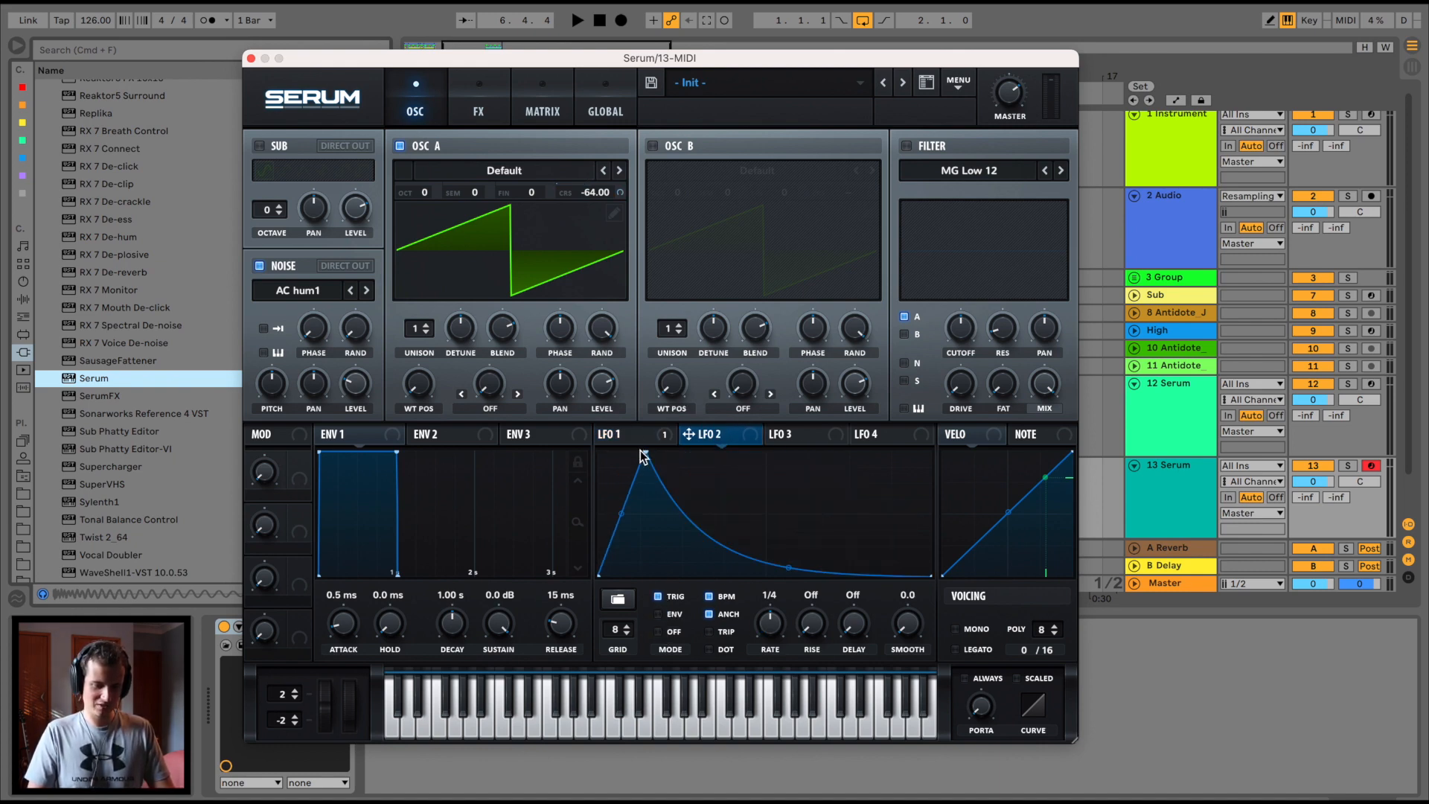
pyautogui.click(630, 441)
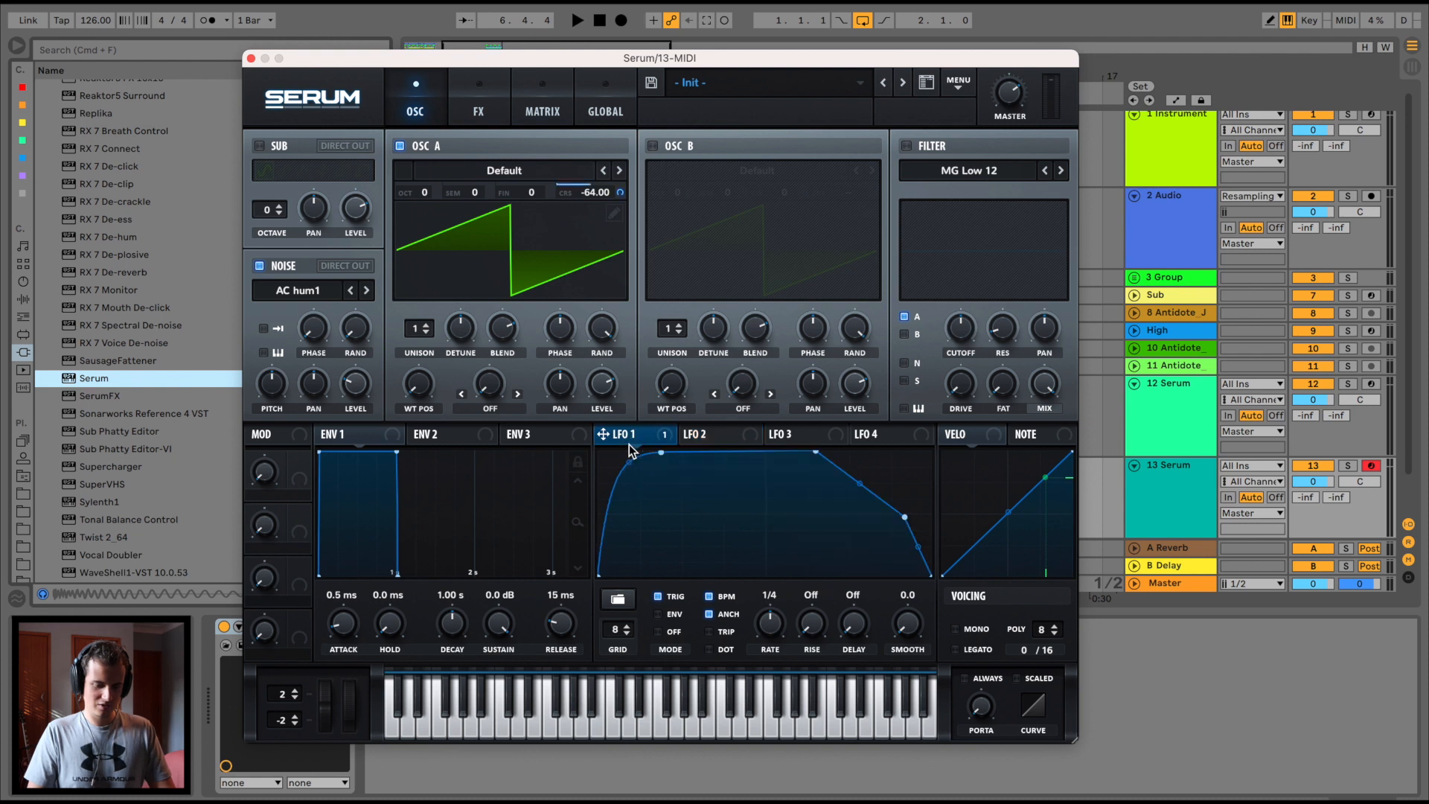
pyautogui.click(709, 435)
pyautogui.moveTo(688, 435); pyautogui.dragTo(355, 383)
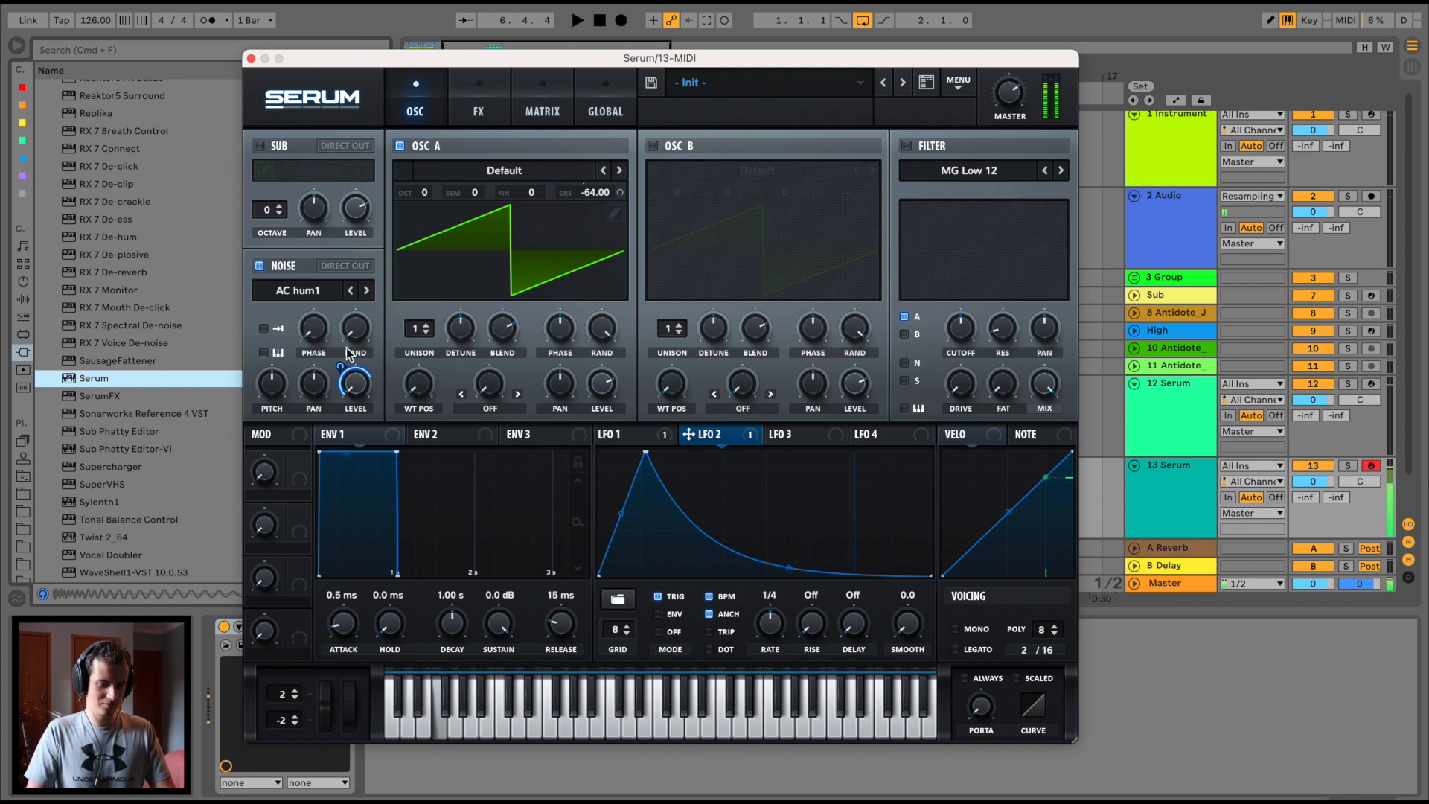
# Move the end of LFO 1's plateau earlier so that the downward slope starts sooner.
pyautogui.click(630, 434)
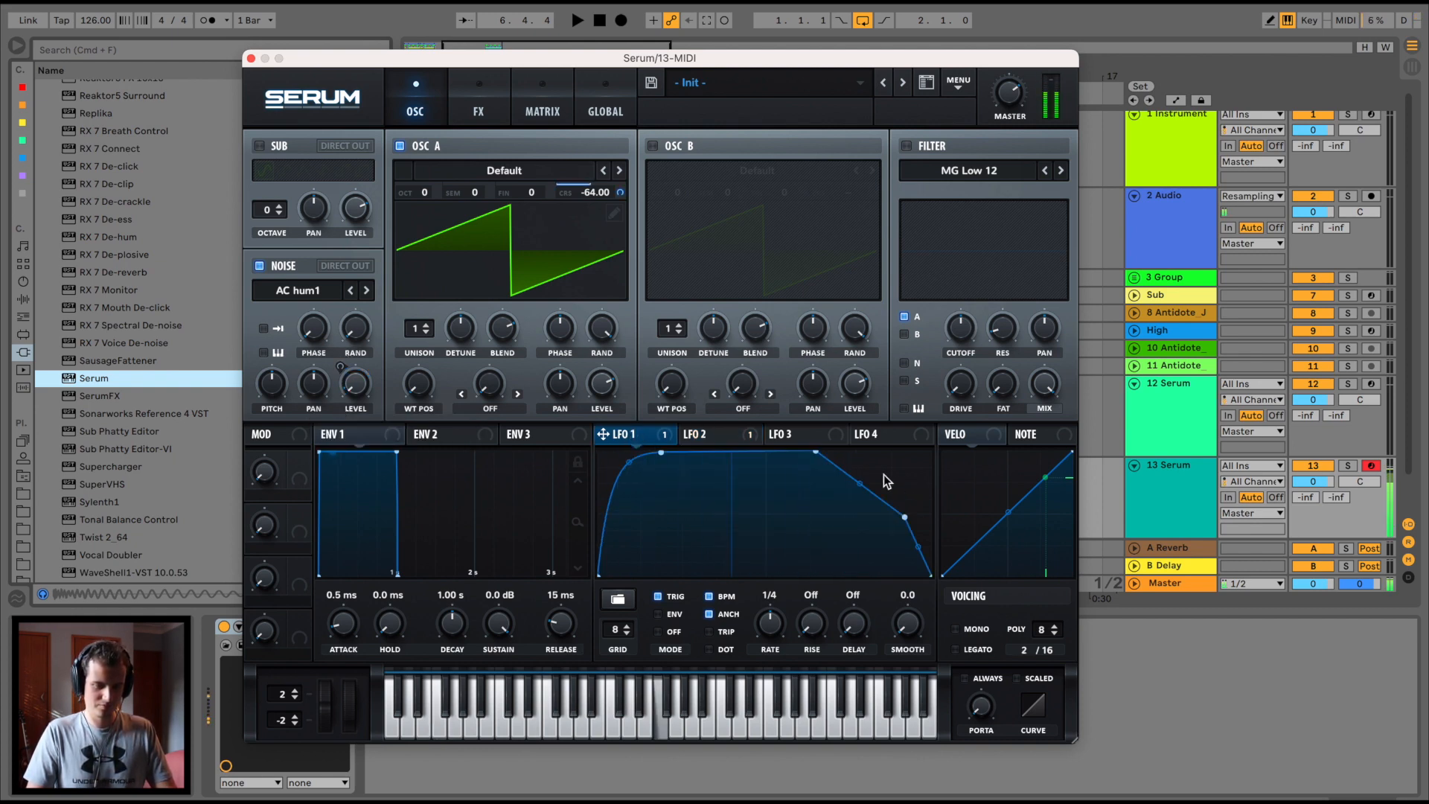
pyautogui.moveTo(815, 451); pyautogui.dragTo(695, 451)
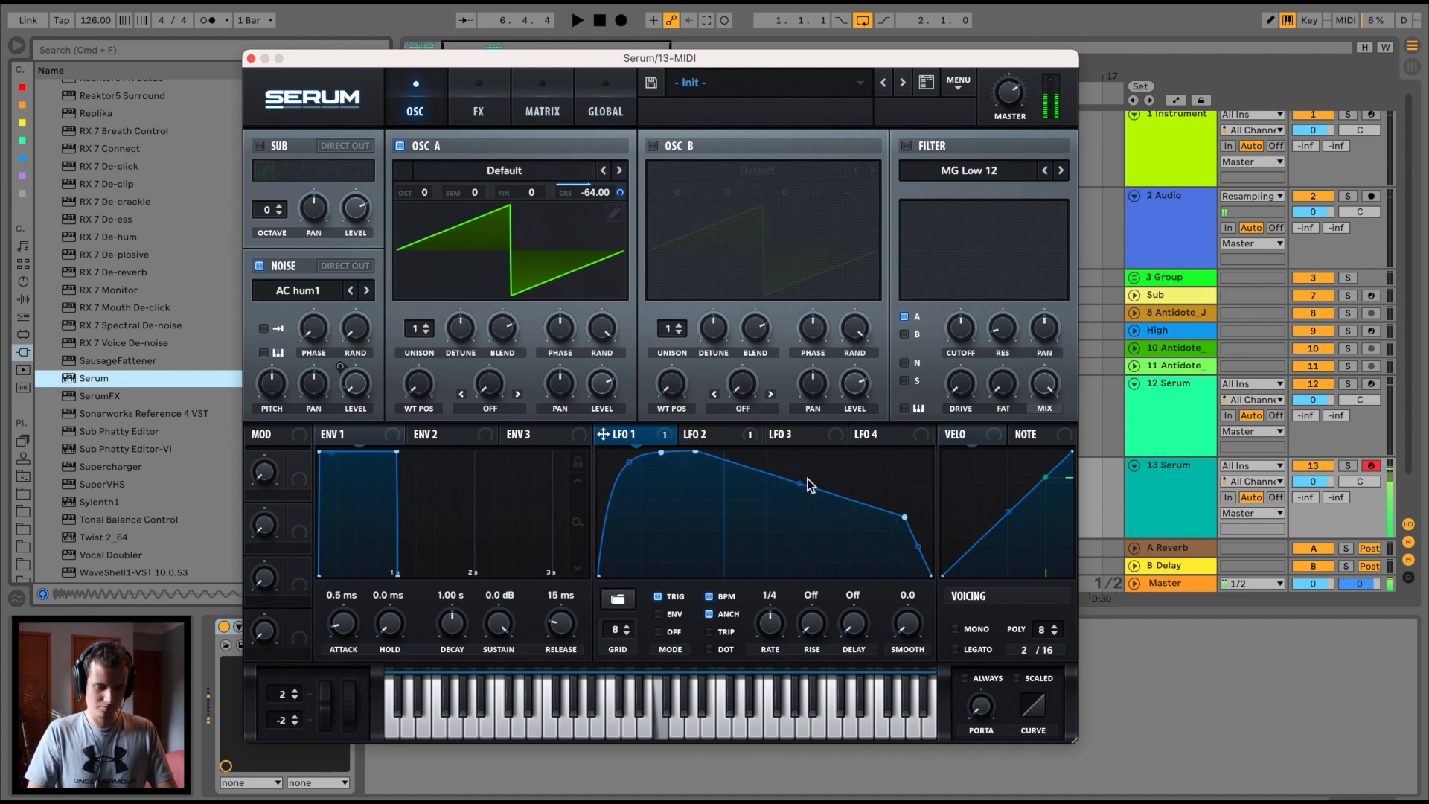
# Reshape the end of LFO 1 so it drops steeply after the plateau to a low mid-point and tapers off.
pyautogui.moveTo(904, 517); pyautogui.dragTo(742, 637)
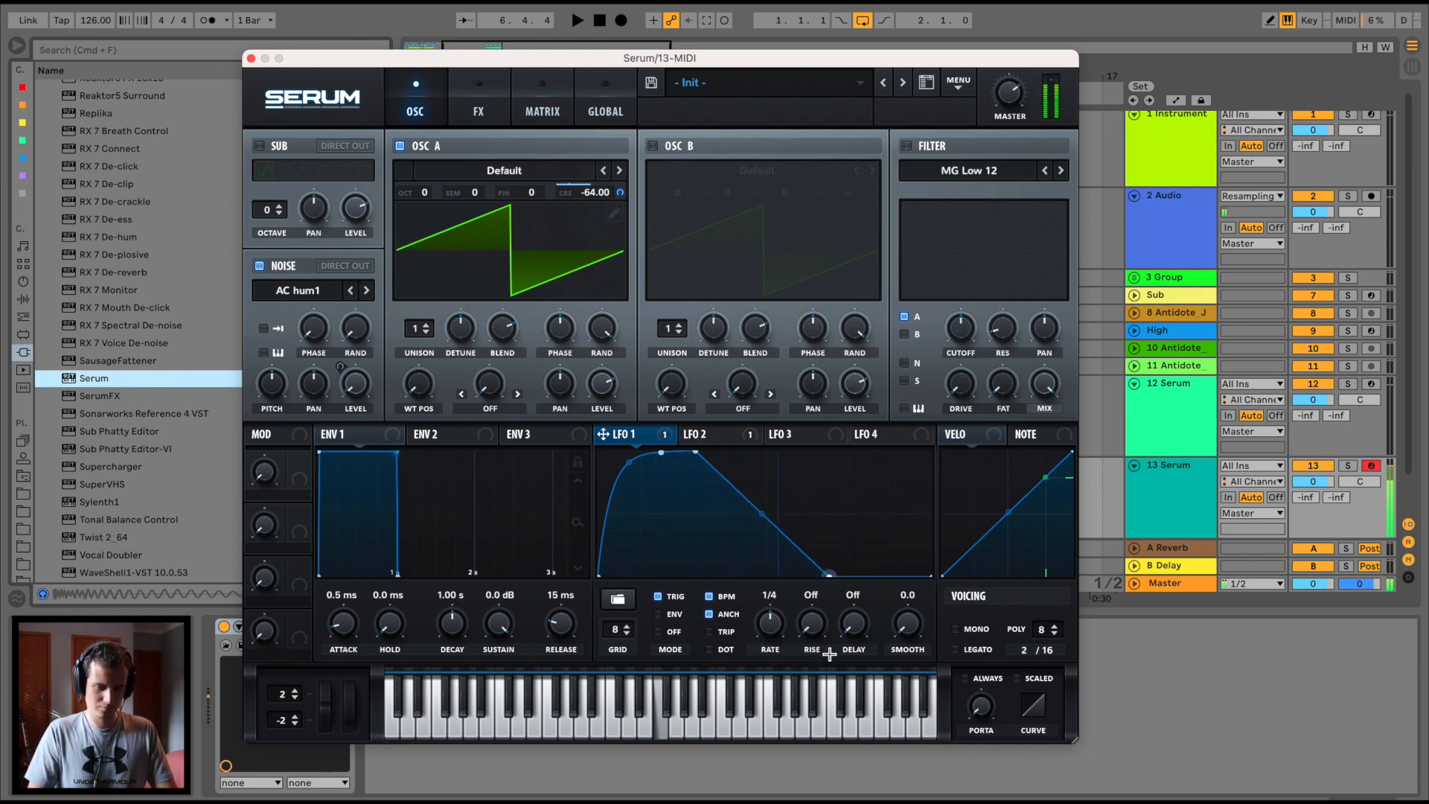
pyautogui.moveTo(911, 573); pyautogui.dragTo(790, 536)
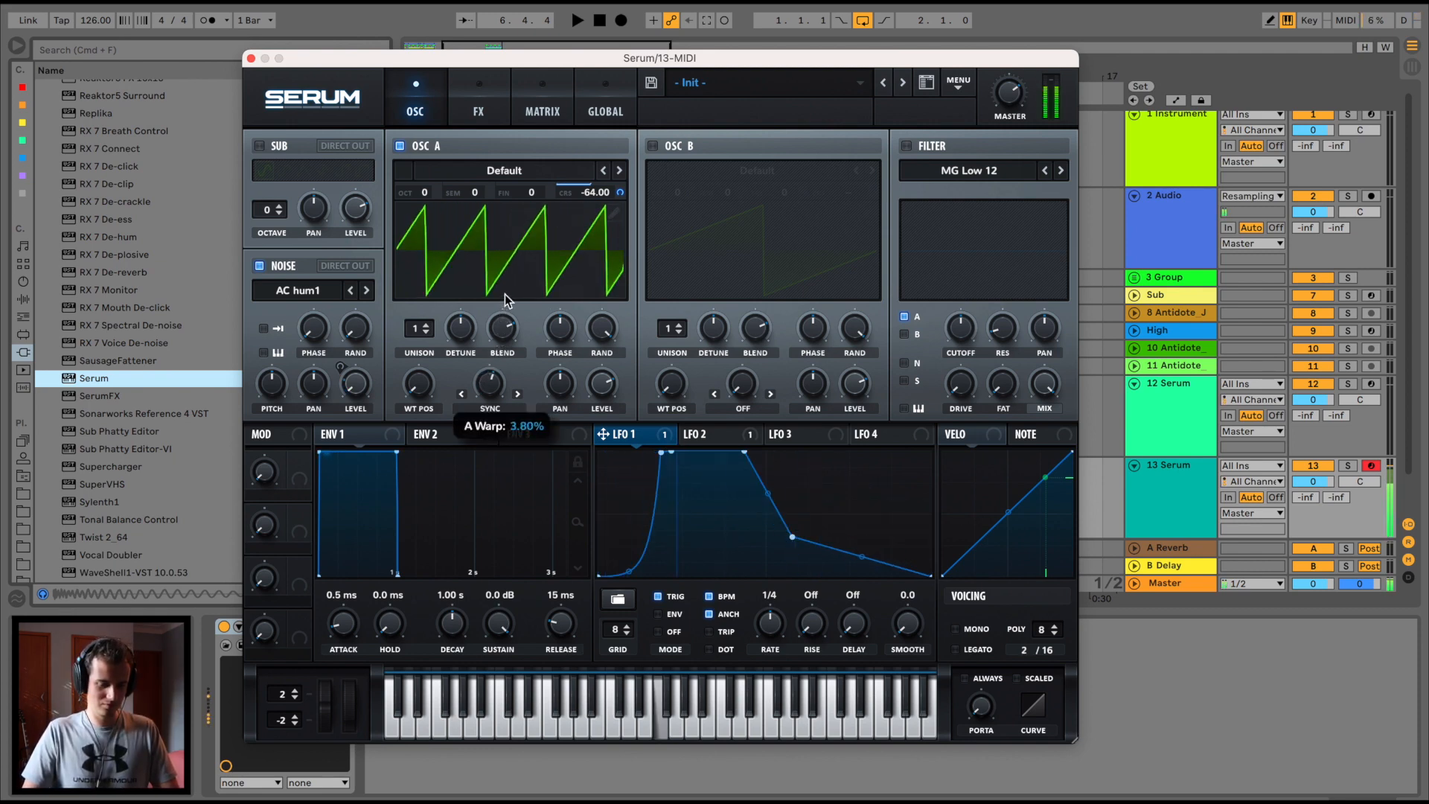
# Assign LFO 2 to oscillator A's Sync warp at a base of about 1%, then adjust its modulation amounts on the warp and noise level.
pyautogui.click(691, 435)
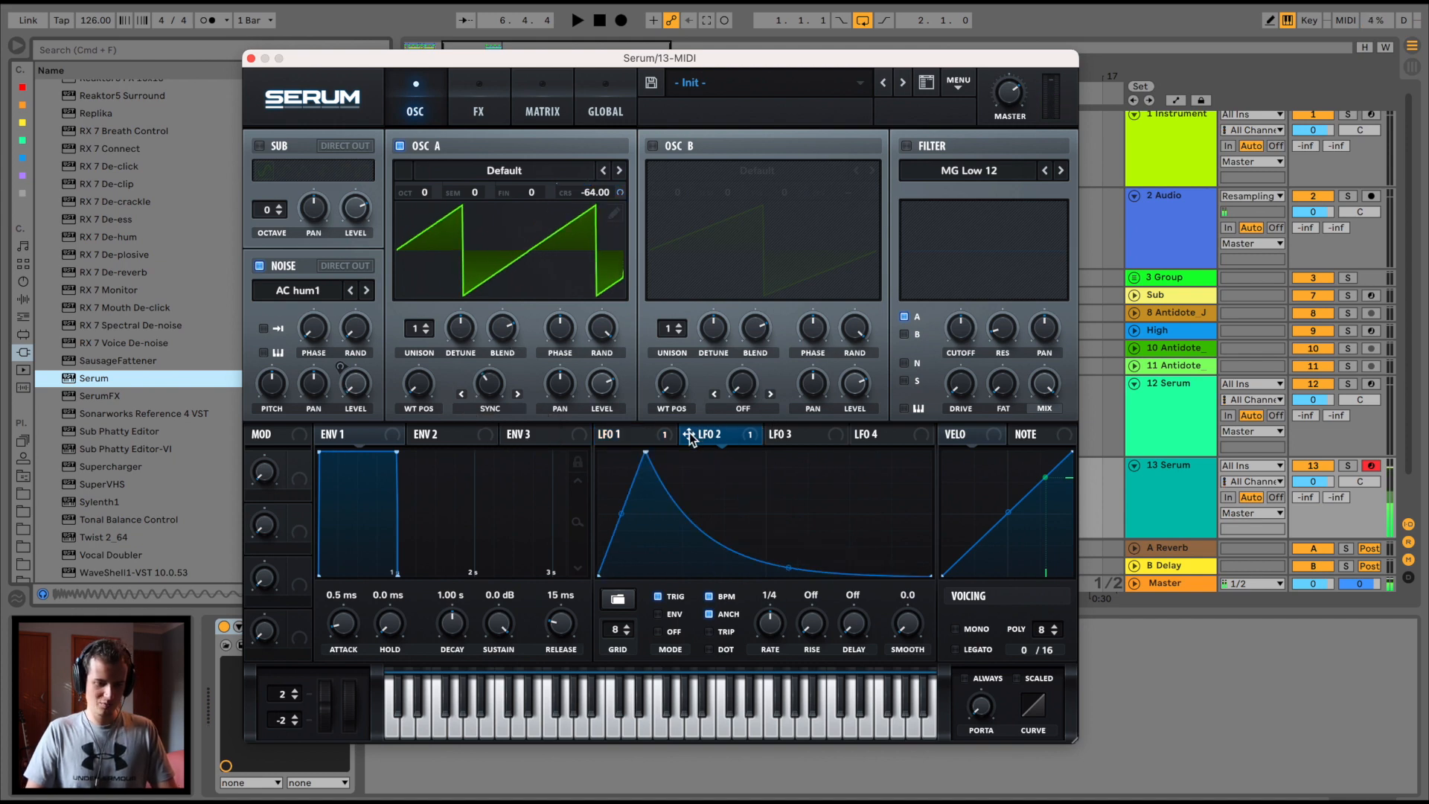
pyautogui.moveTo(489, 391); pyautogui.dragTo(487, 393)
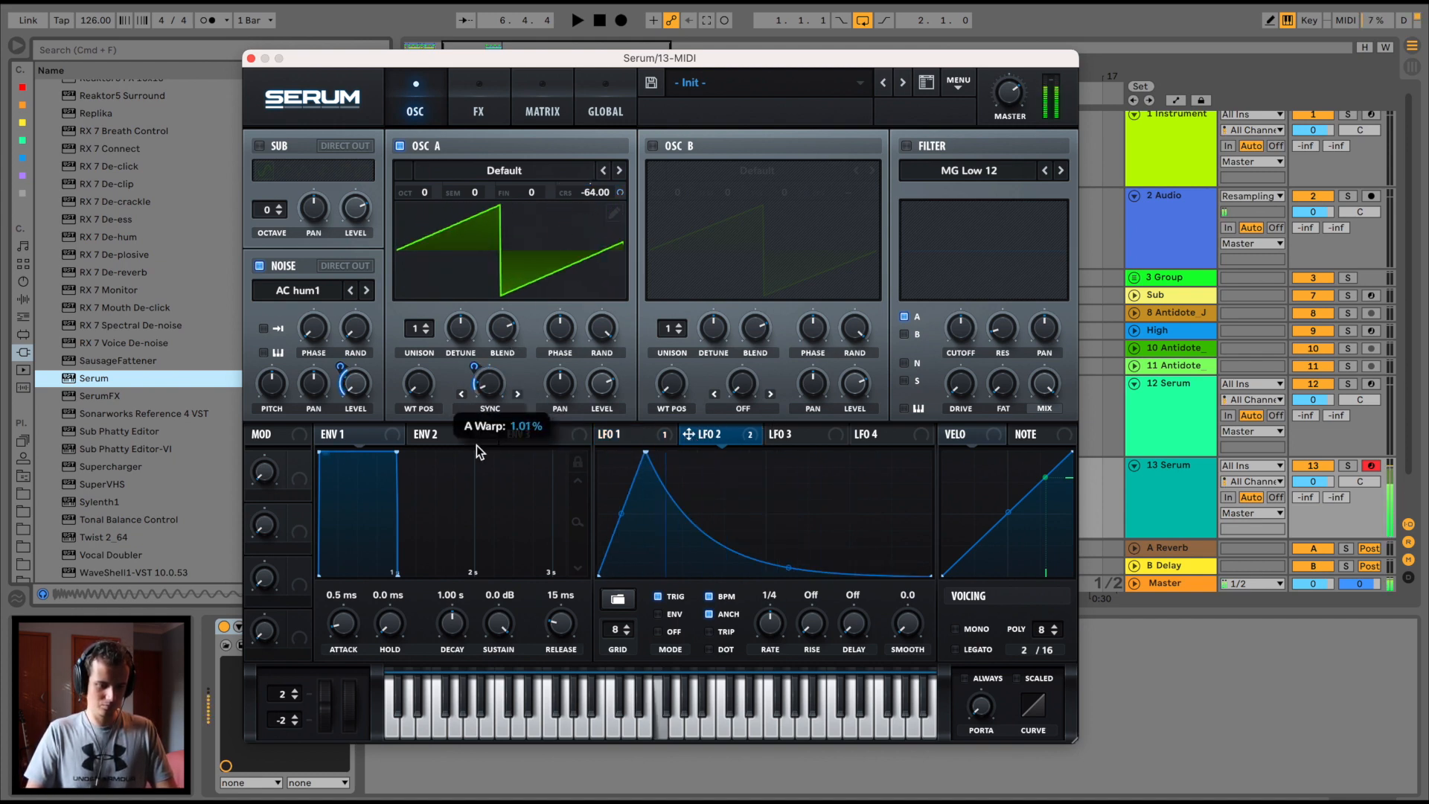
pyautogui.moveTo(477, 373); pyautogui.dragTo(481, 341)
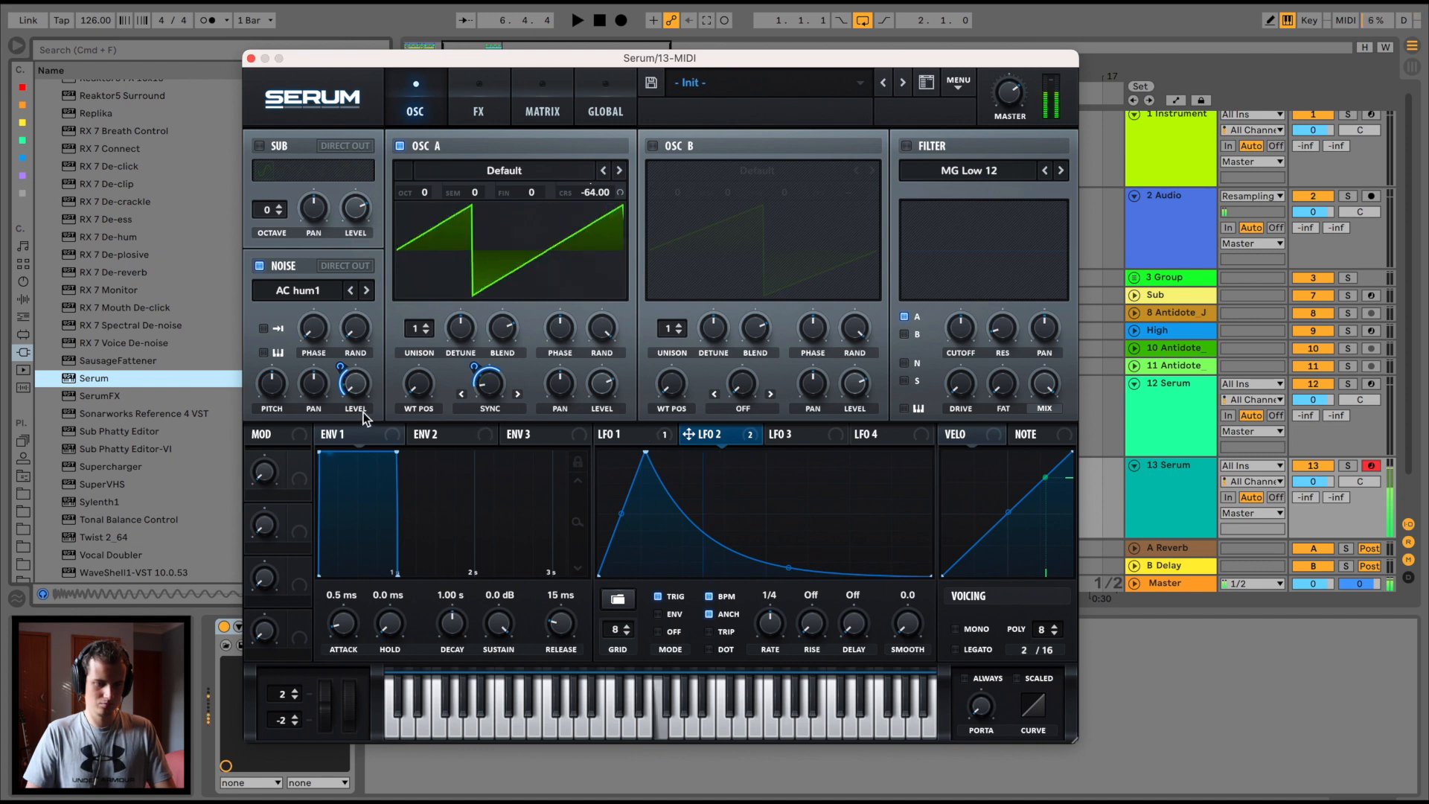
pyautogui.moveTo(340, 366); pyautogui.dragTo(337, 380)
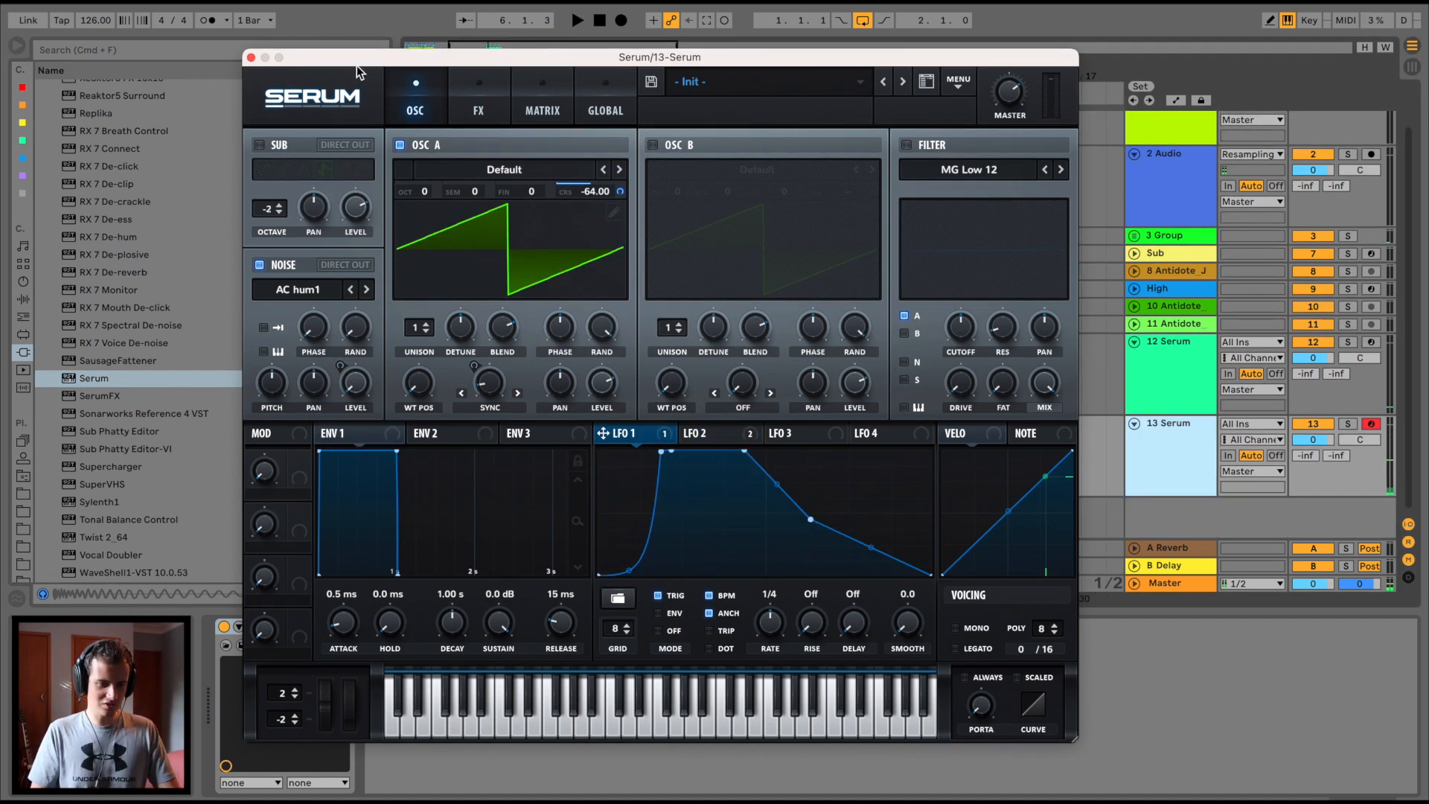
# Check the effect chain of track 12, then turn off the compressor effect in Serum on track 13.
pyautogui.moveTo(396, 57); pyautogui.dragTo(581, 499)
pyautogui.click(1135, 376)
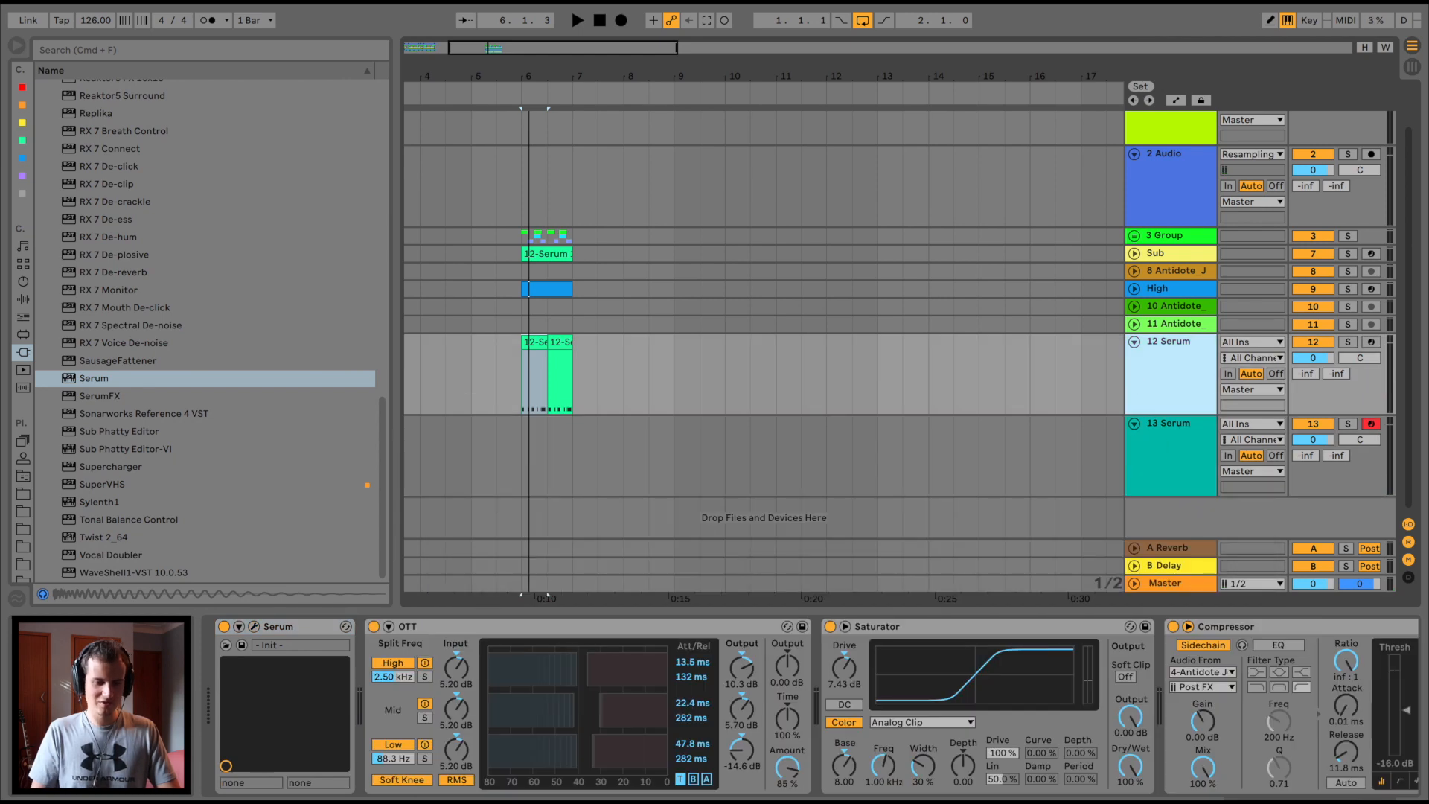
pyautogui.click(1155, 475)
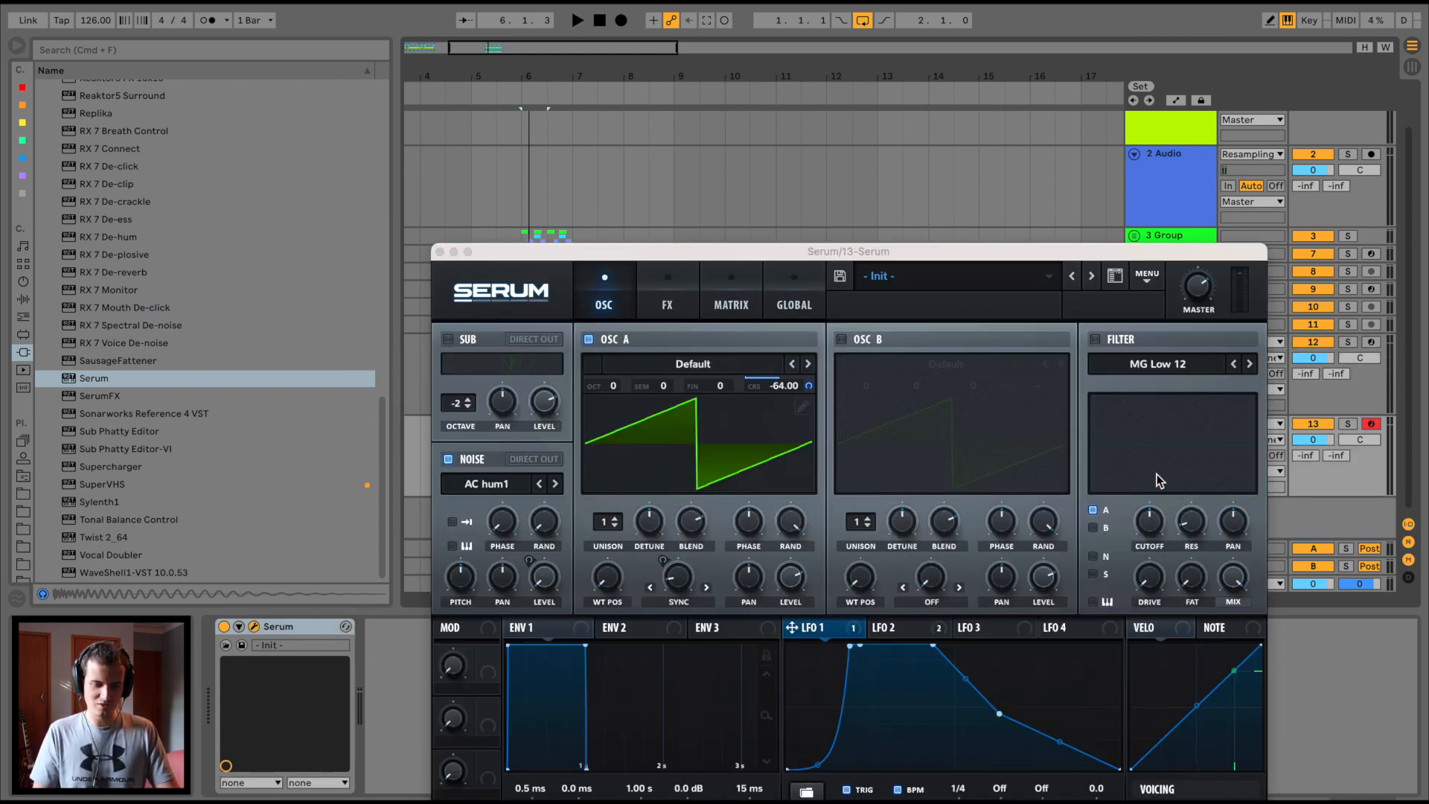
pyautogui.click(662, 304)
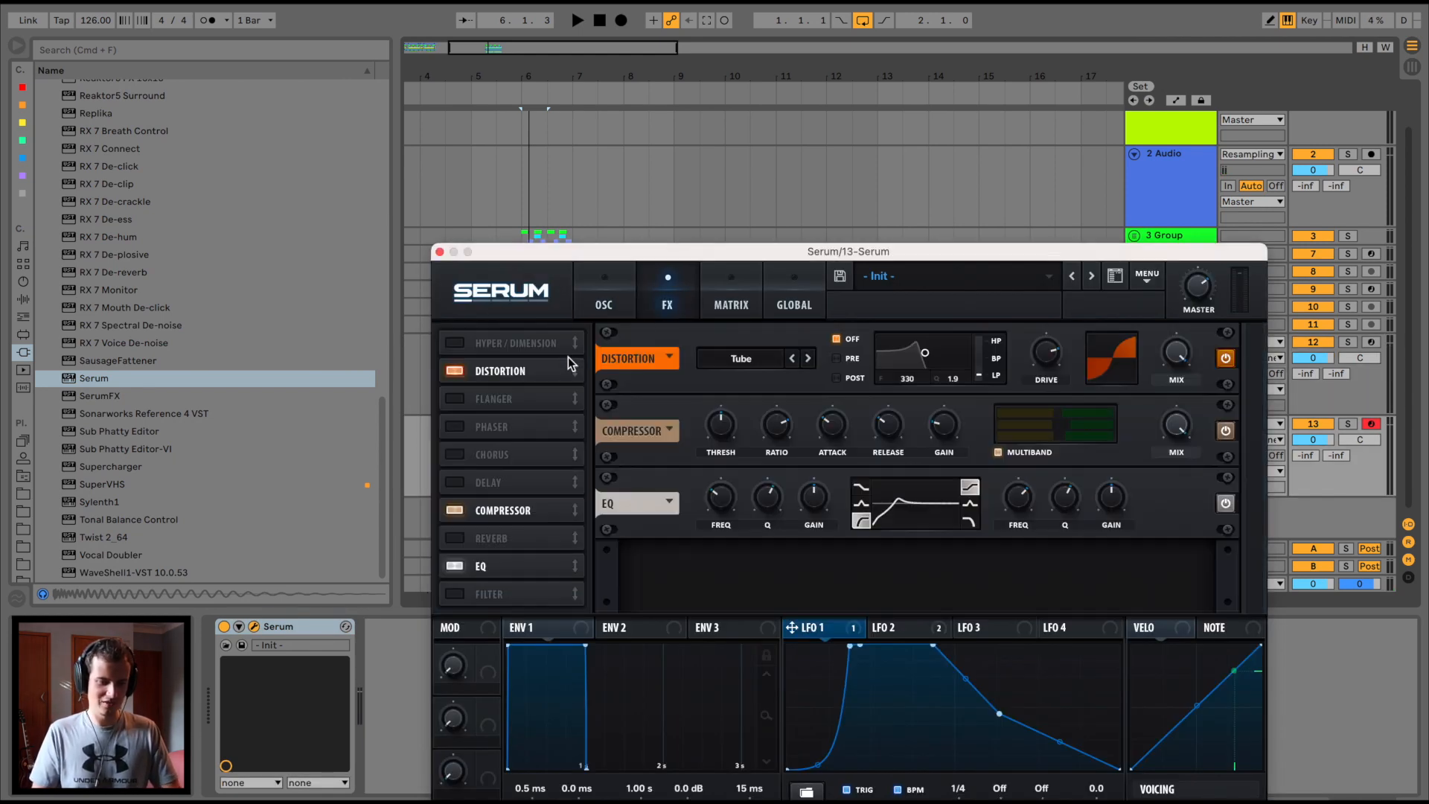
pyautogui.click(455, 512)
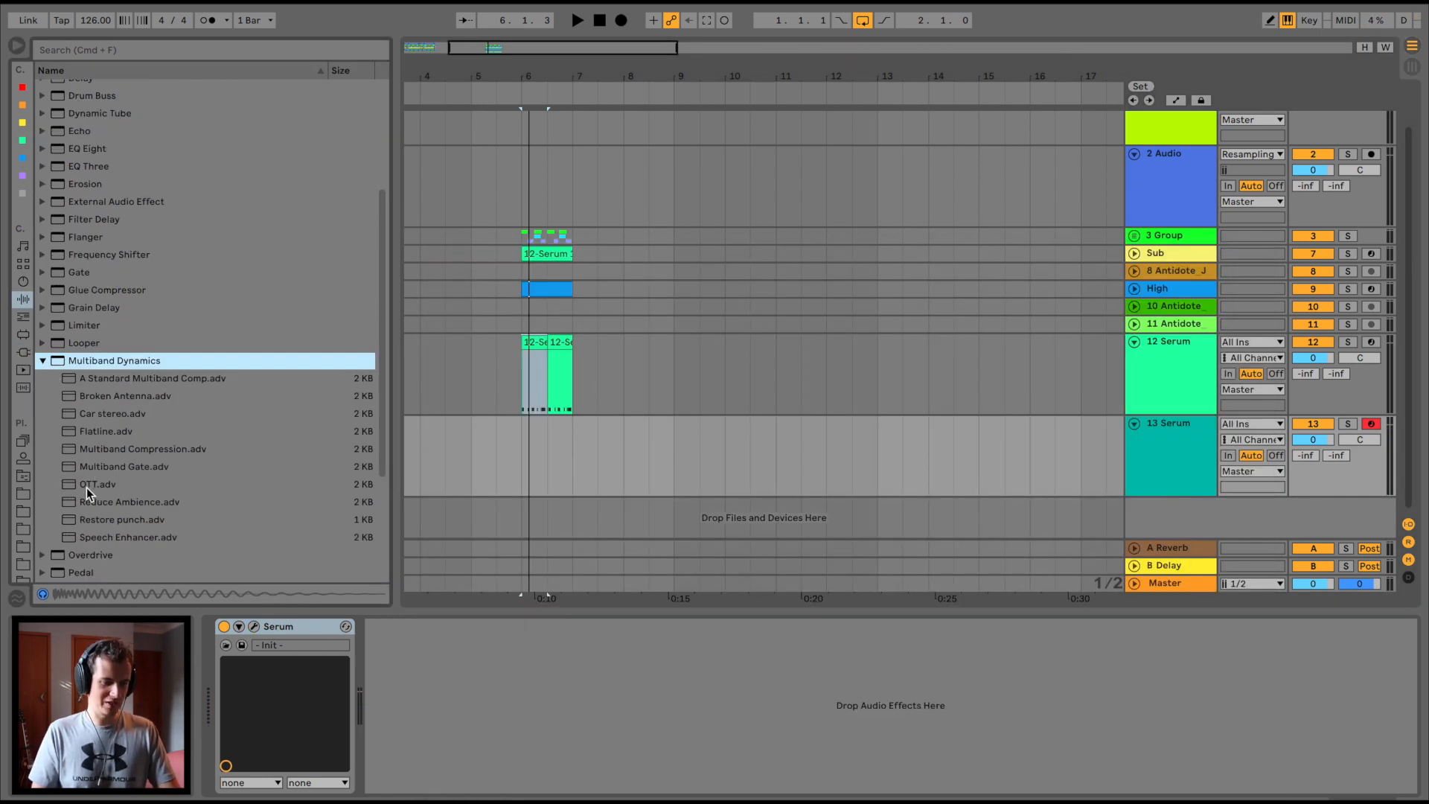
# Add the OTT preset of Multiband Dynamics and a Saturator after Serum on track 13.
pyautogui.doubleClick(86, 484)
pyautogui.click(41, 360)
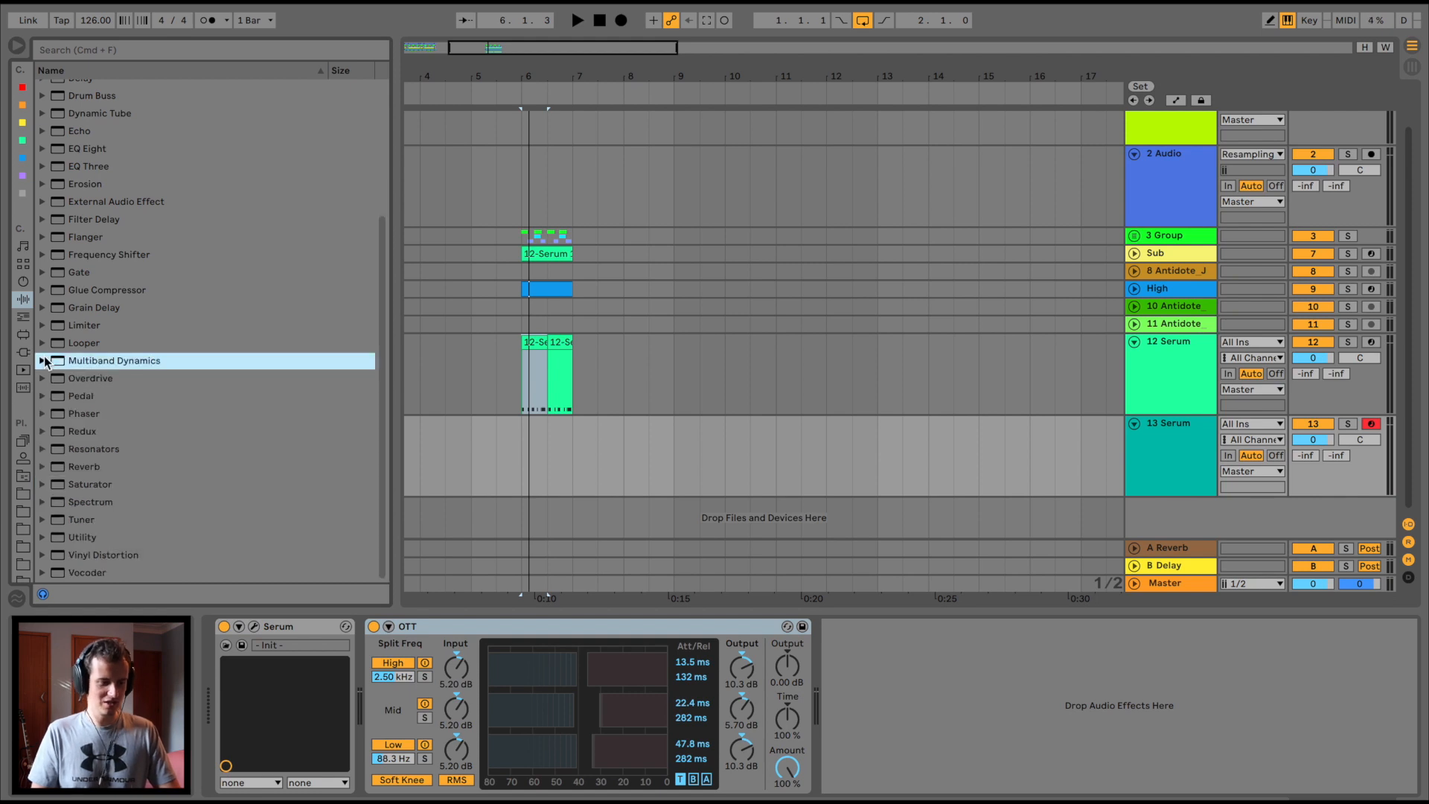
pyautogui.doubleClick(79, 485)
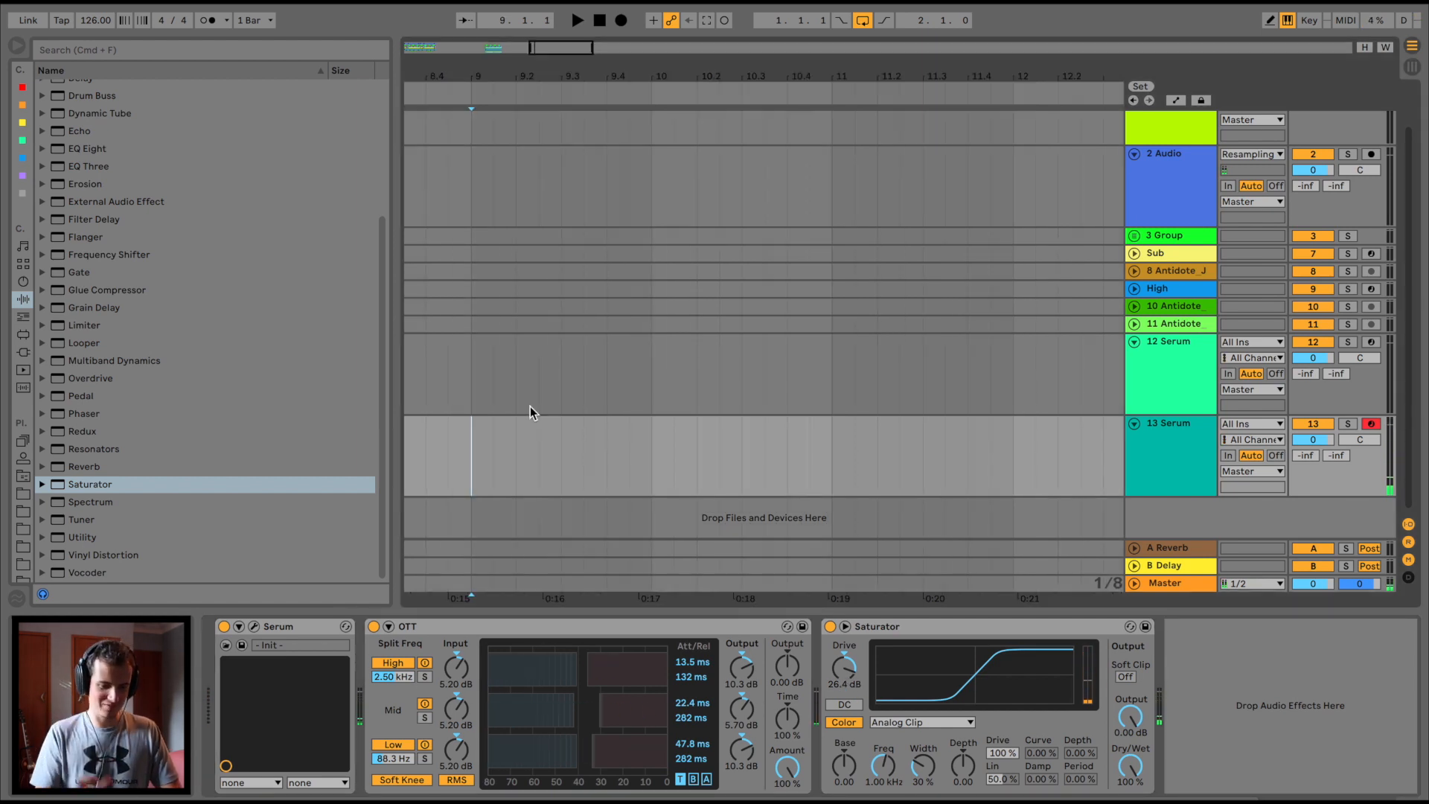
# Create a new audio track below track 13 and set its input to Resampling.
pyautogui.press('super+t')
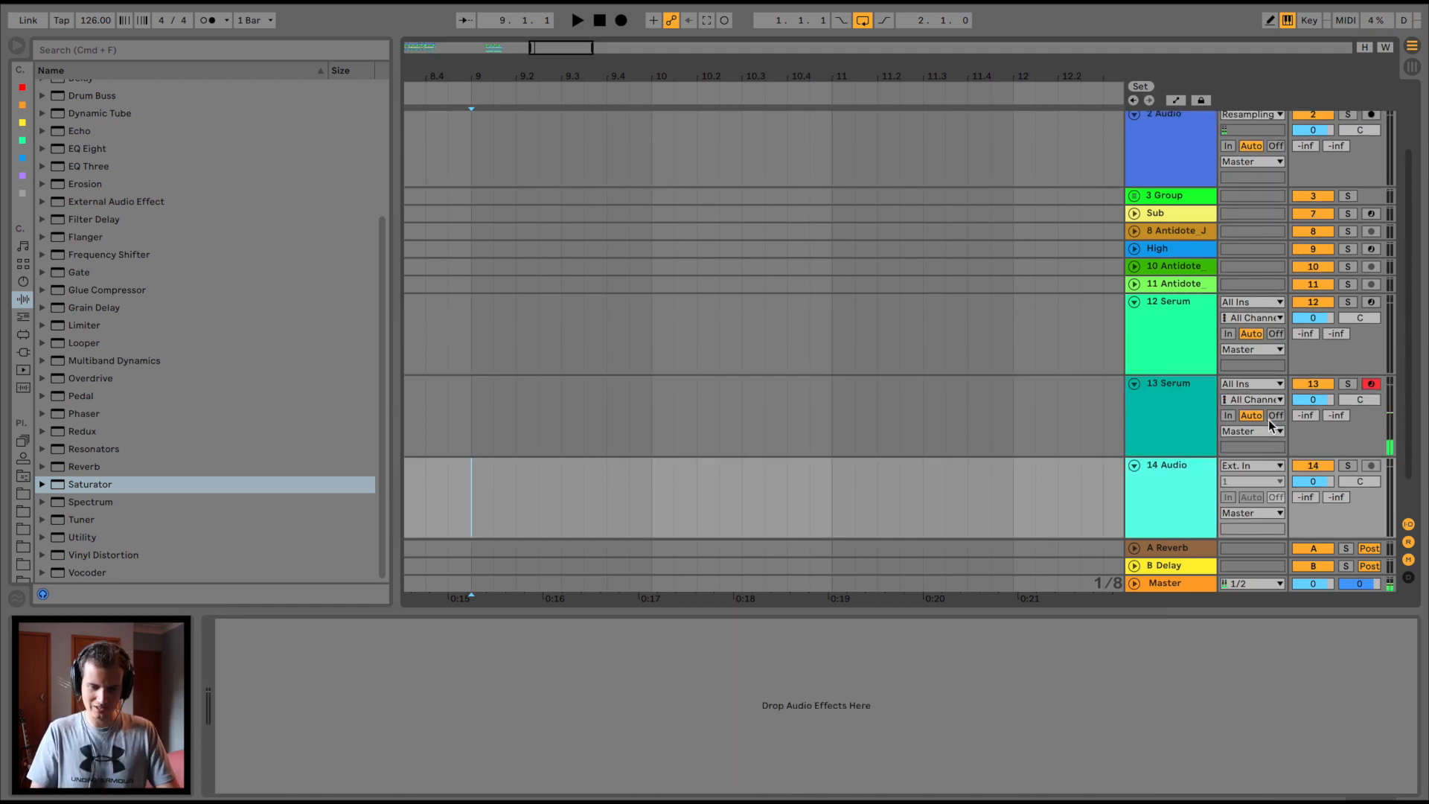
pyautogui.click(1265, 467)
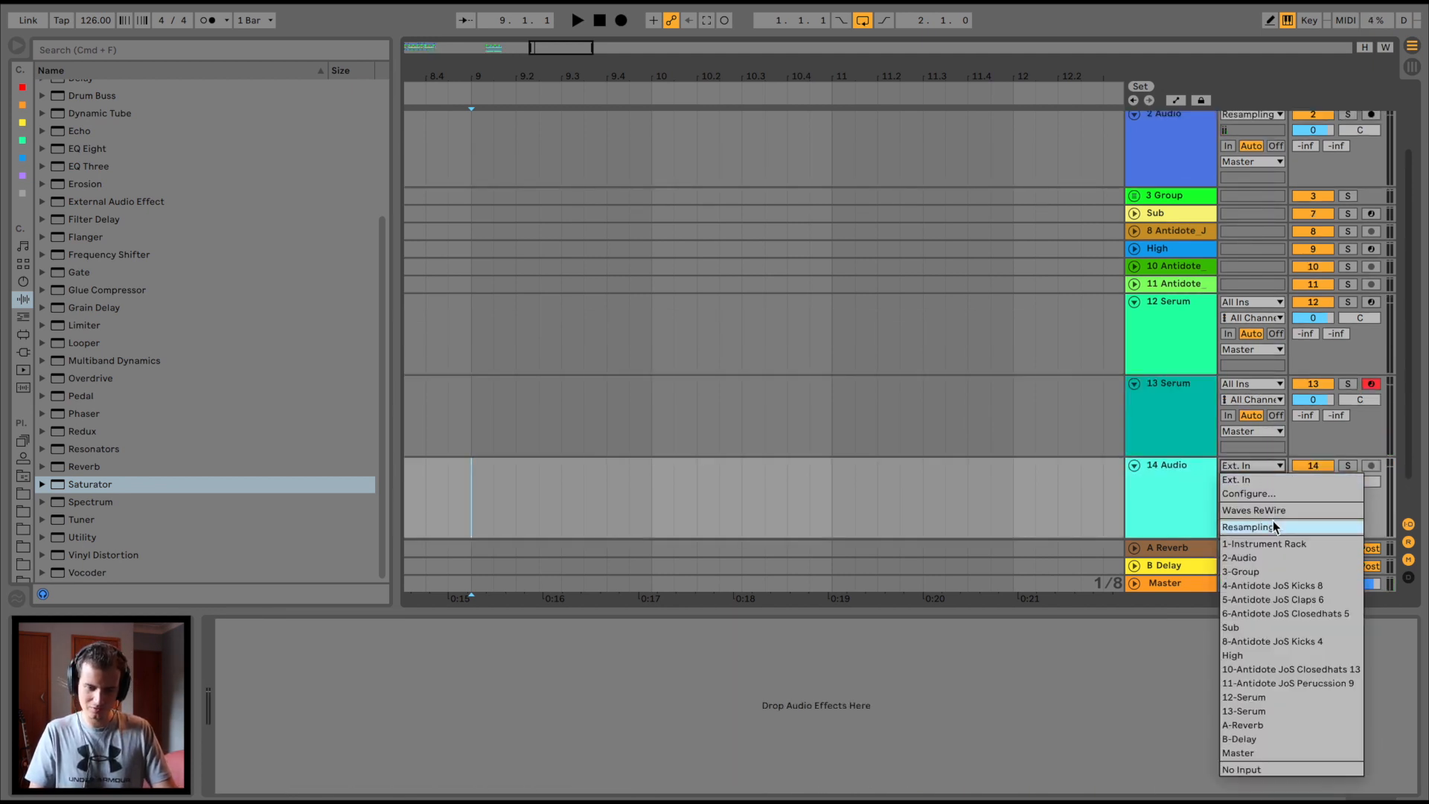
pyautogui.click(1258, 526)
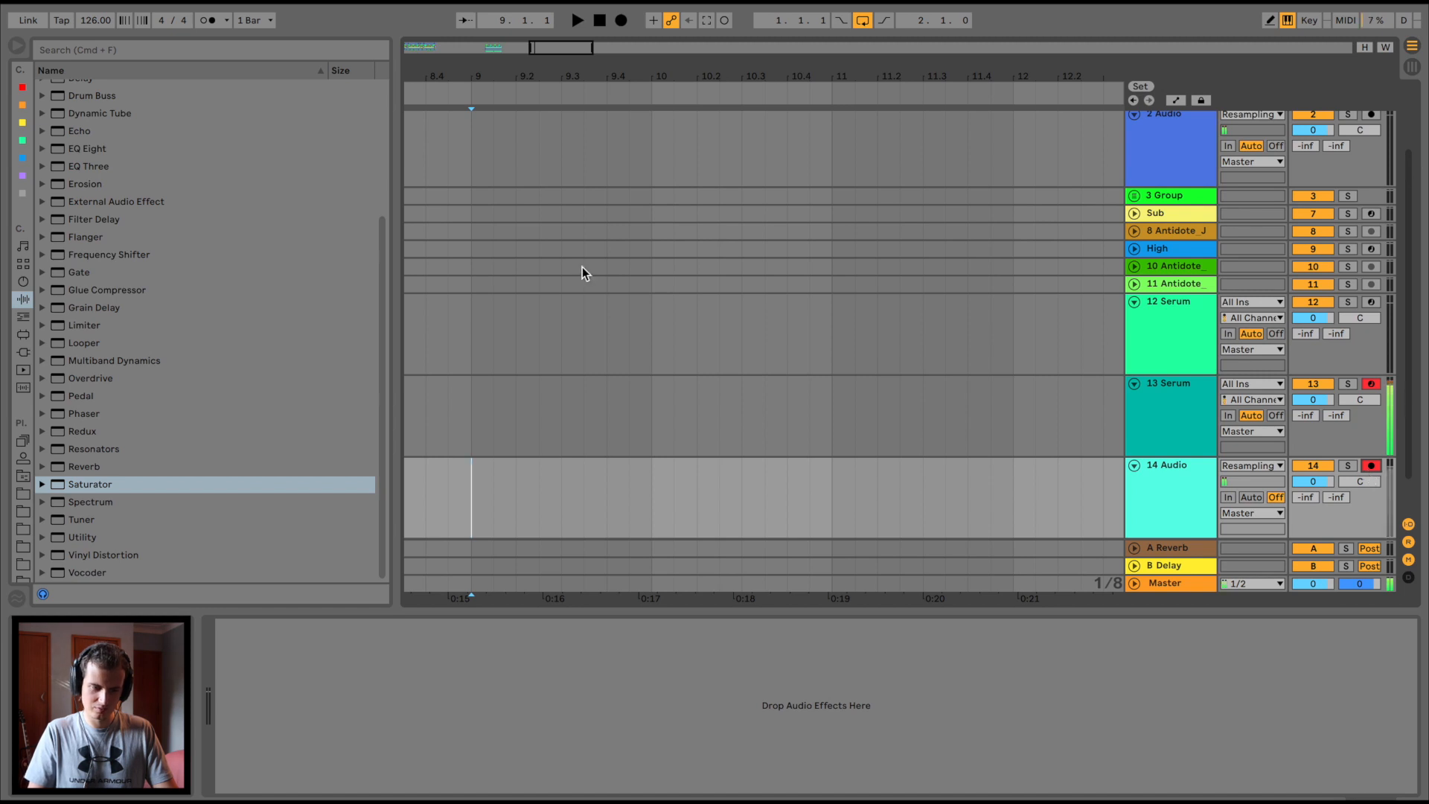
# Record a short bass note from bar 9 onto the Serum track and the resampling audio track.
pyautogui.click(471, 413)
pyautogui.press('F9')
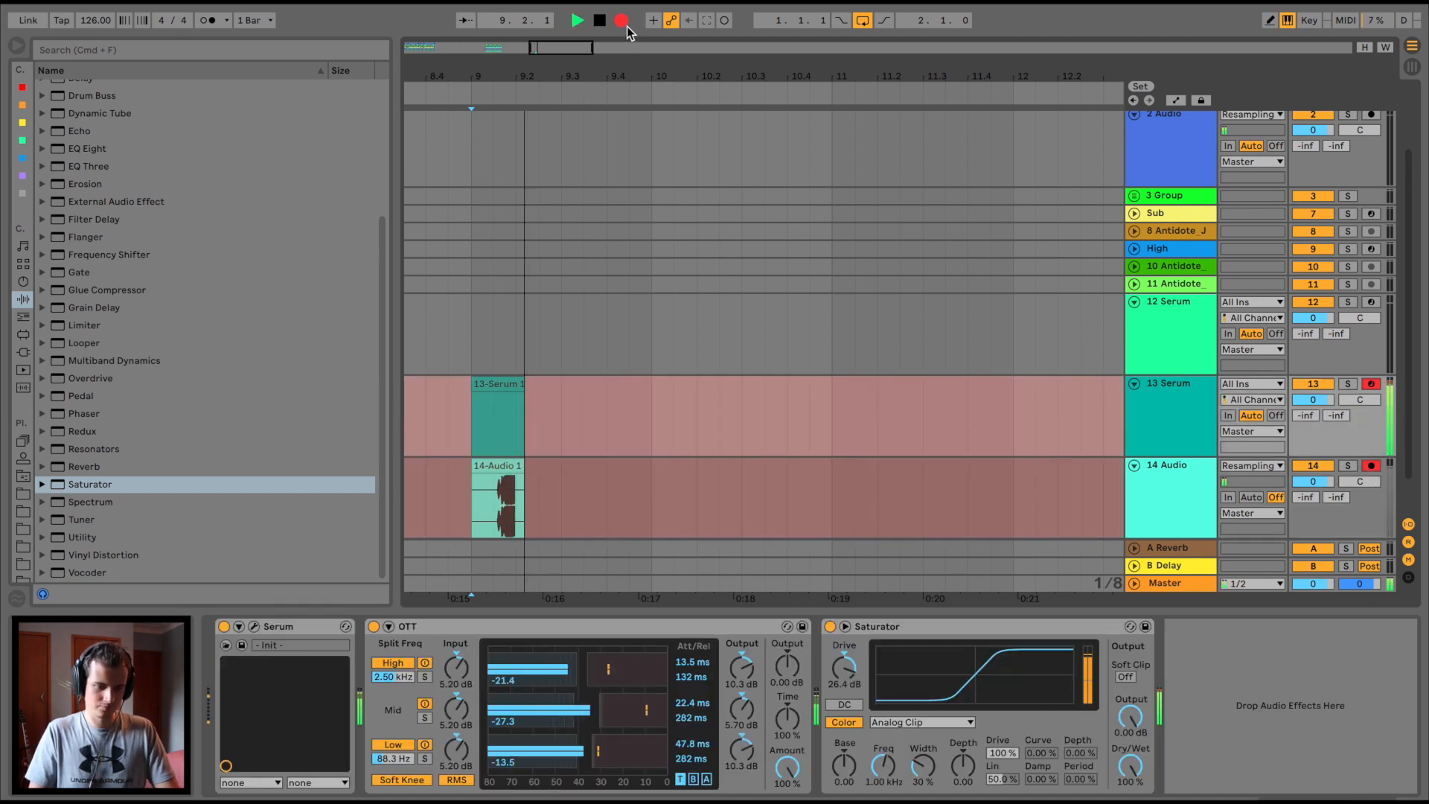
pyautogui.press('space')
# Select the attack of the recorded note in the 14-Audio 1 clip and play it back.
pyautogui.moveTo(487, 79); pyautogui.dragTo(488, 193)
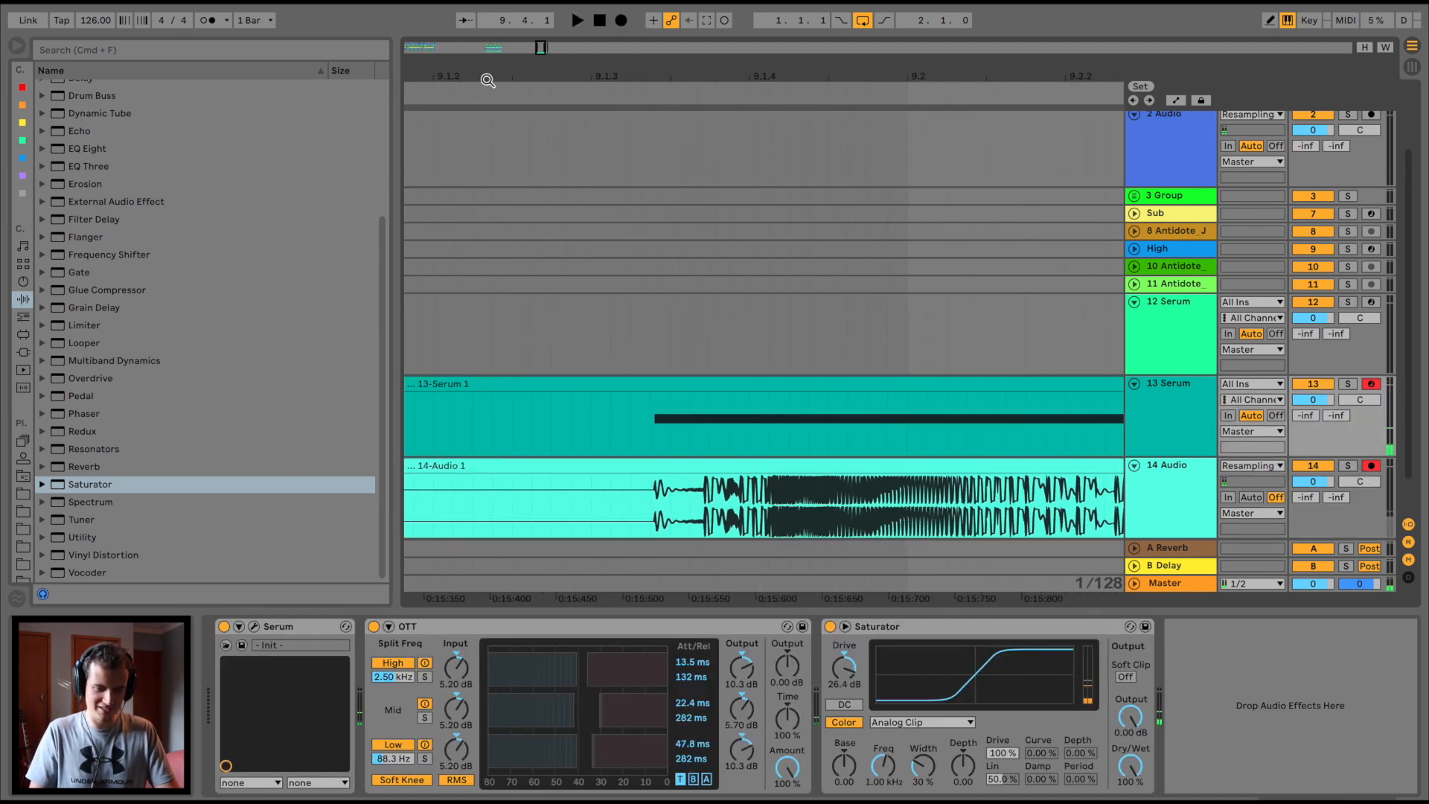
pyautogui.moveTo(654, 526); pyautogui.dragTo(772, 487)
pyautogui.press('space')
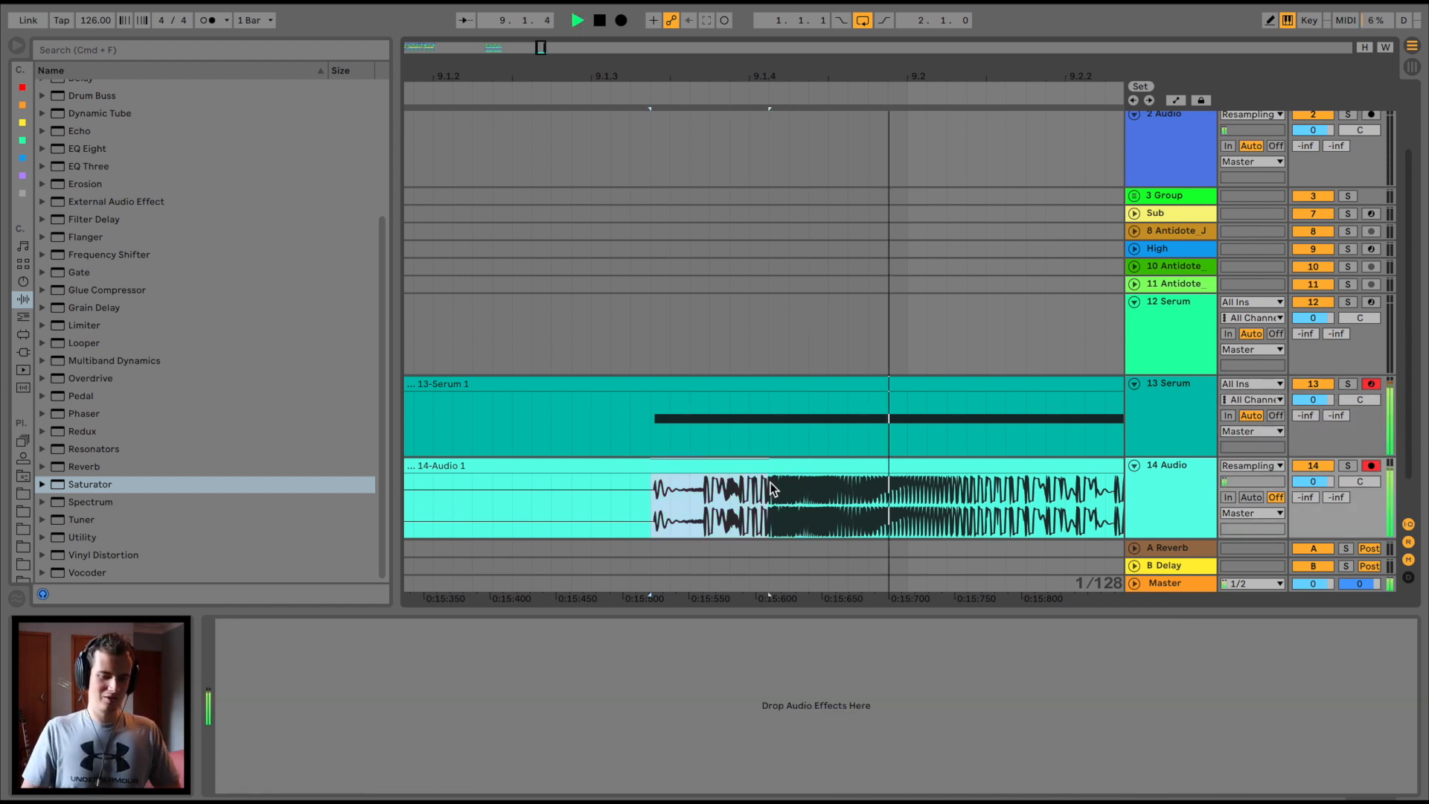
pyautogui.press('space')
pyautogui.press('space')
pyautogui.press('space')
# Move the 14-Audio 1 clip earlier on its track so it starts at about 8.2.2.
pyautogui.moveTo(776, 76); pyautogui.dragTo(776, 22)
pyautogui.moveTo(755, 466); pyautogui.dragTo(506, 466)
pyautogui.moveTo(581, 70); pyautogui.dragTo(581, 38)
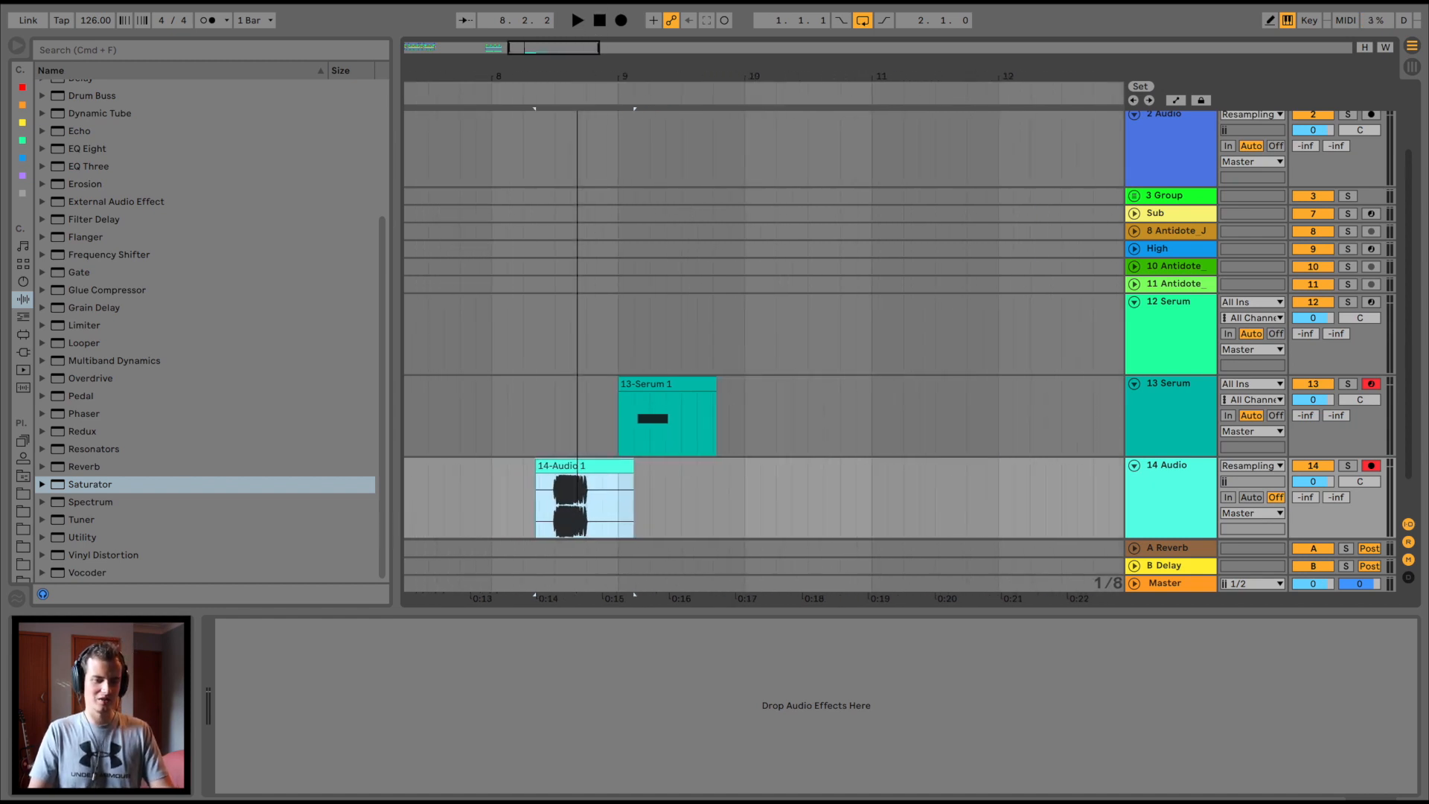
# Lower the Saturator drive on track 13 to 16.6 dB.
pyautogui.click(652, 382)
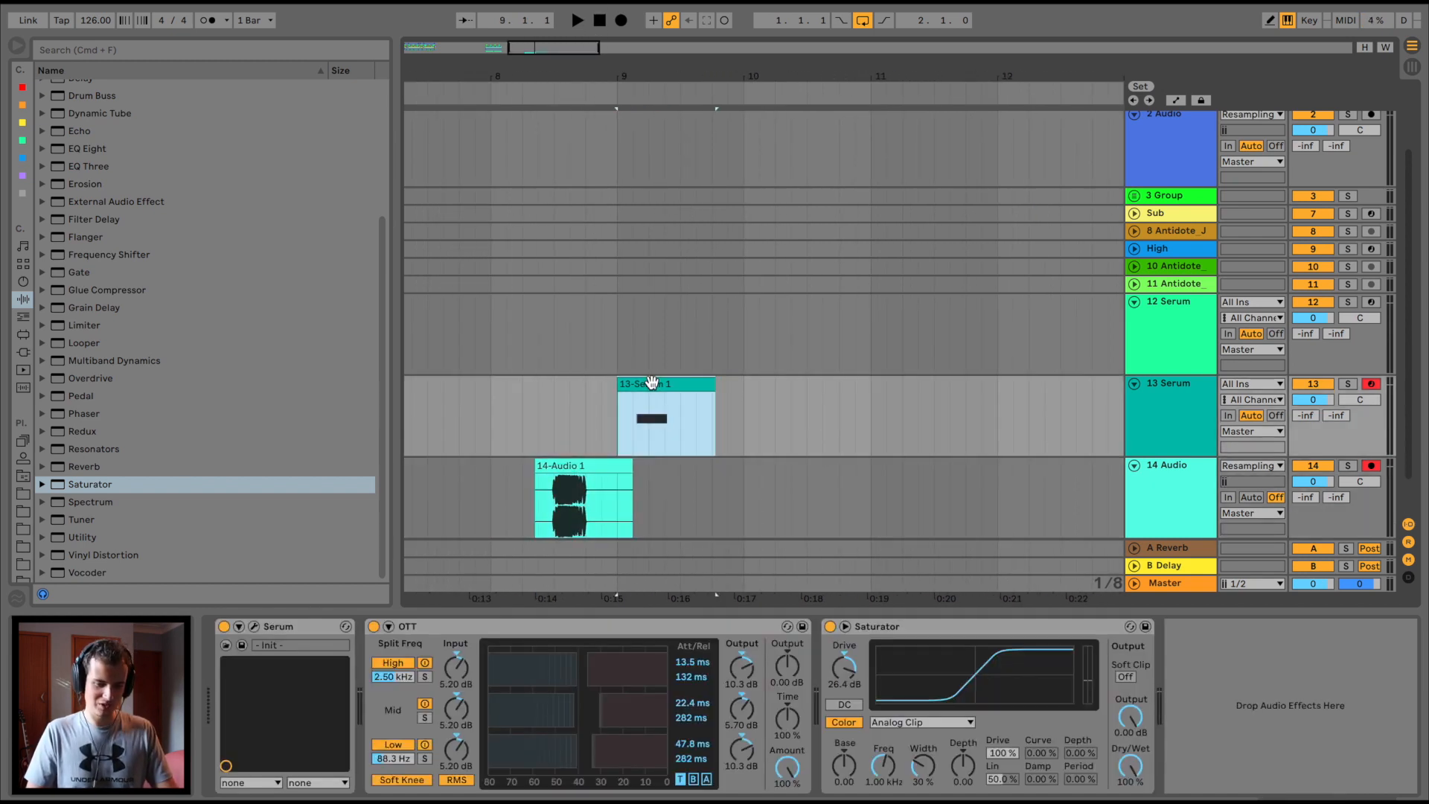
pyautogui.click(1155, 386)
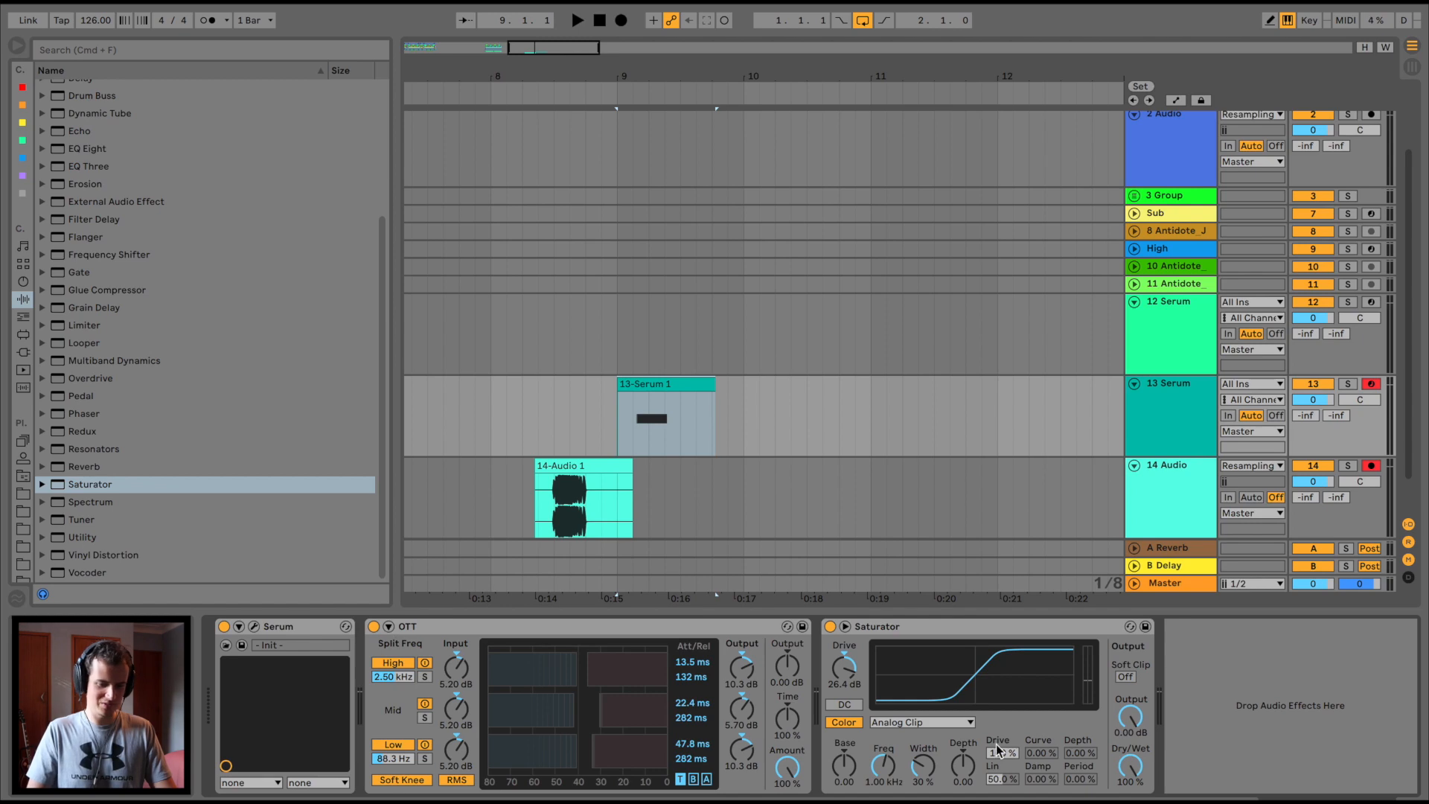
pyautogui.moveTo(844, 666); pyautogui.dragTo(844, 692)
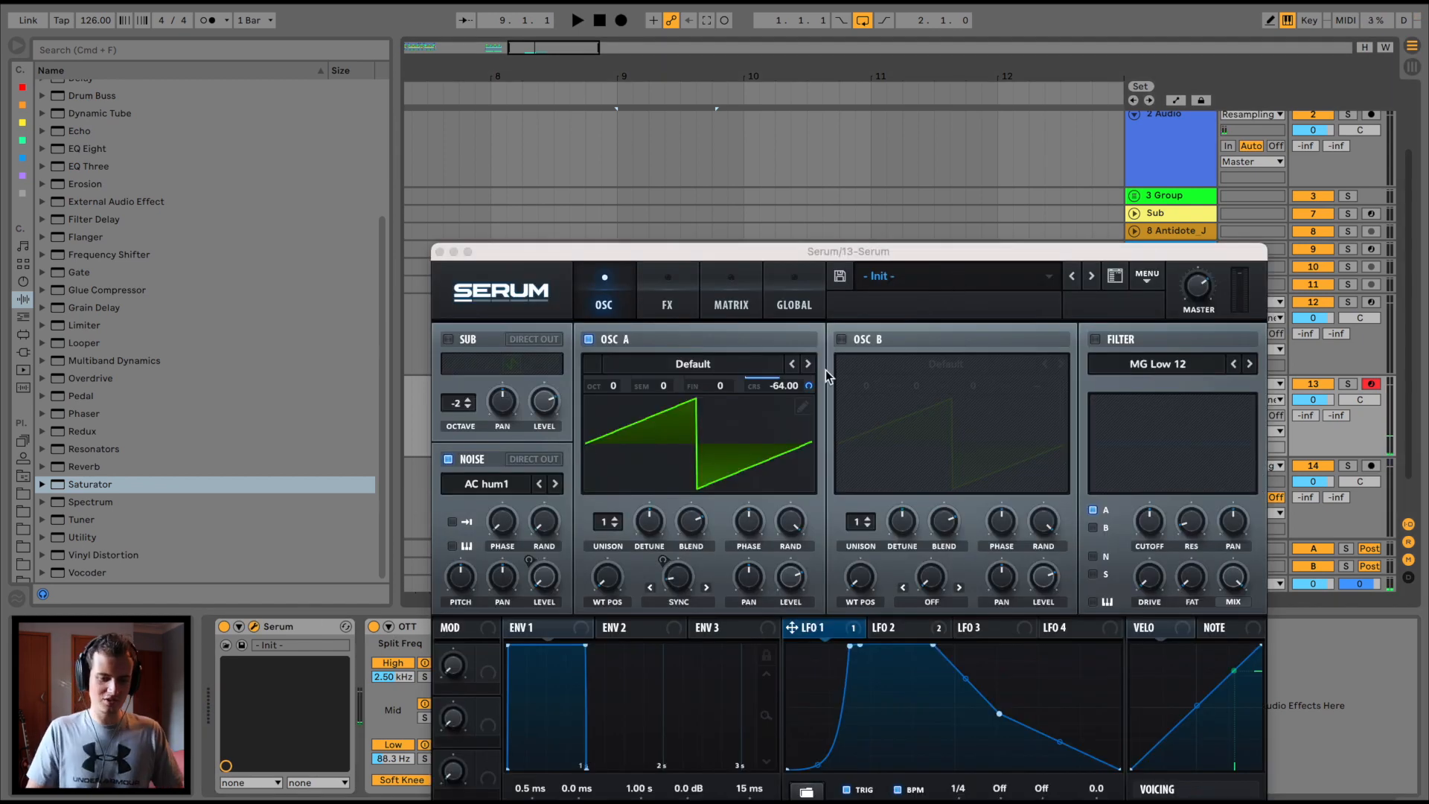
# Change oscillator A's wavetable to Acid, leave oscillator B switched off and close the Serum window.
pyautogui.click(843, 340)
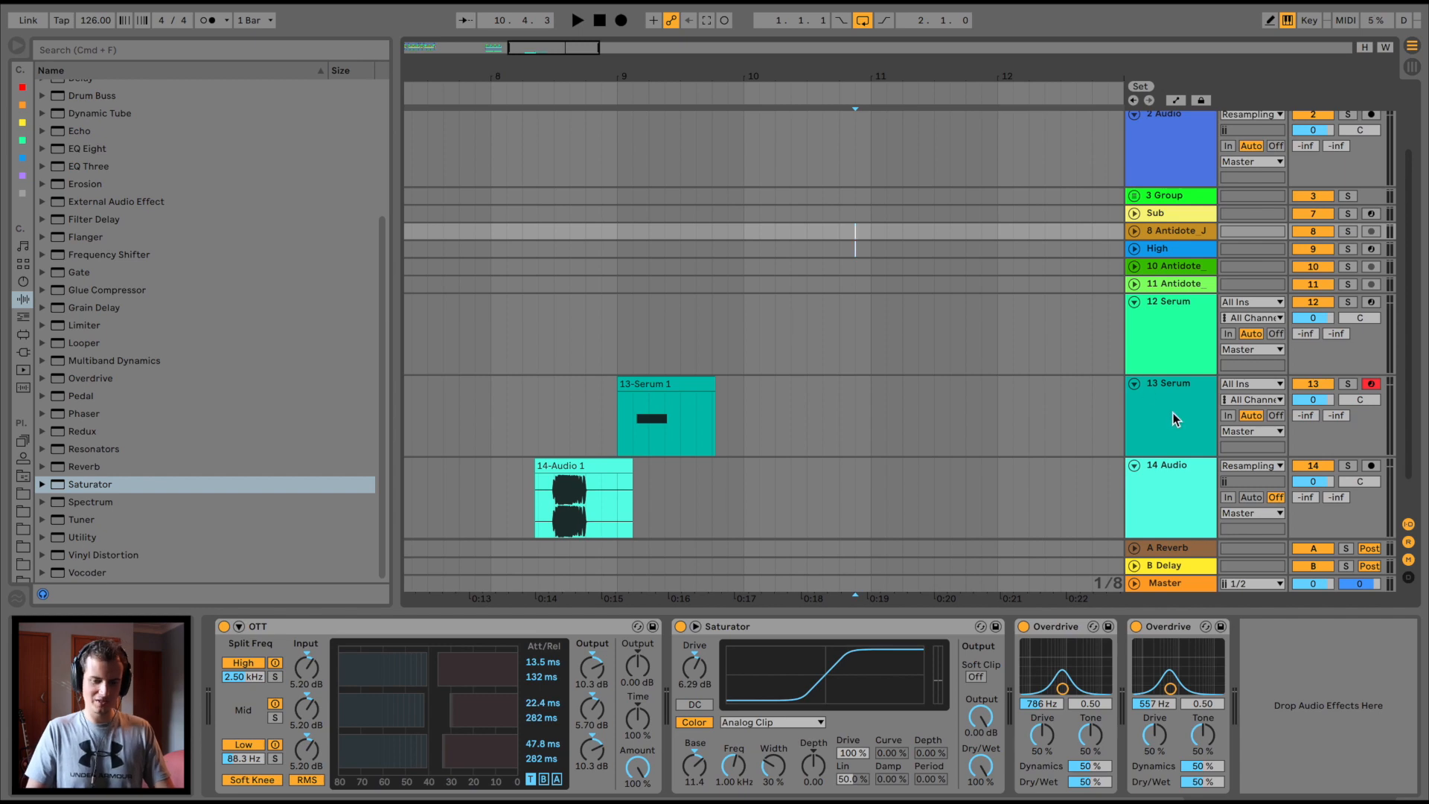
pyautogui.click(1172, 418)
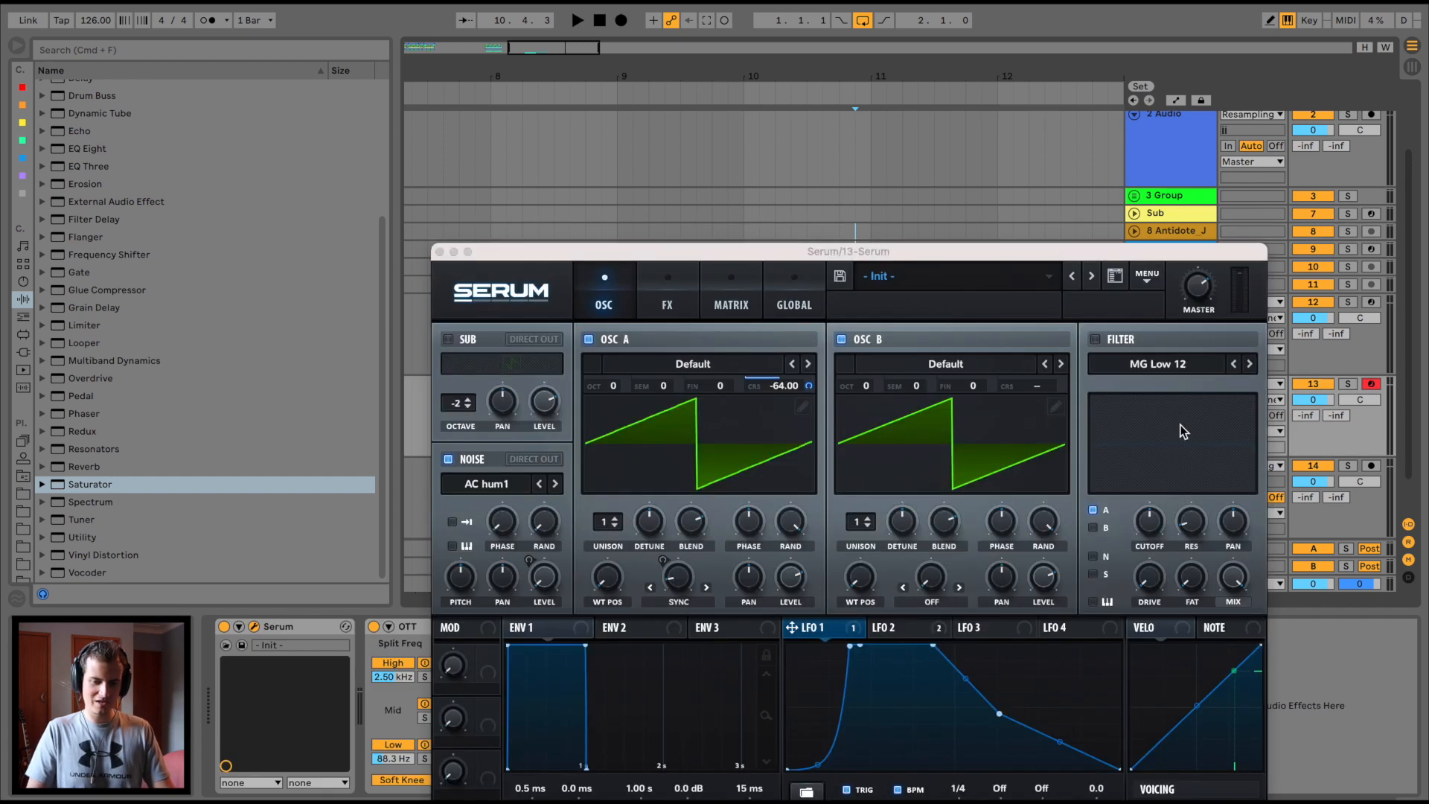
pyautogui.moveTo(725, 251); pyautogui.dragTo(714, 86)
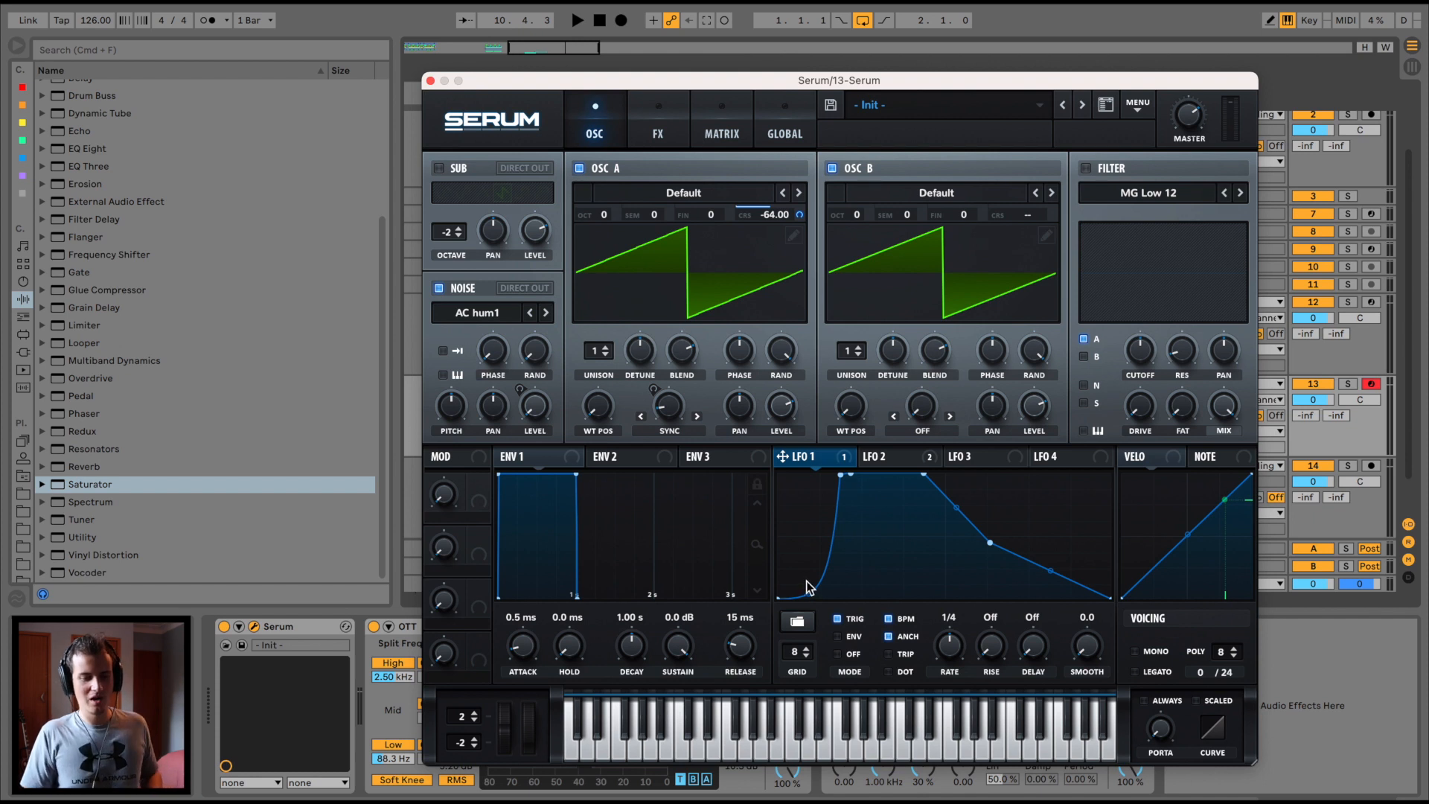
pyautogui.click(799, 193)
pyautogui.click(799, 194)
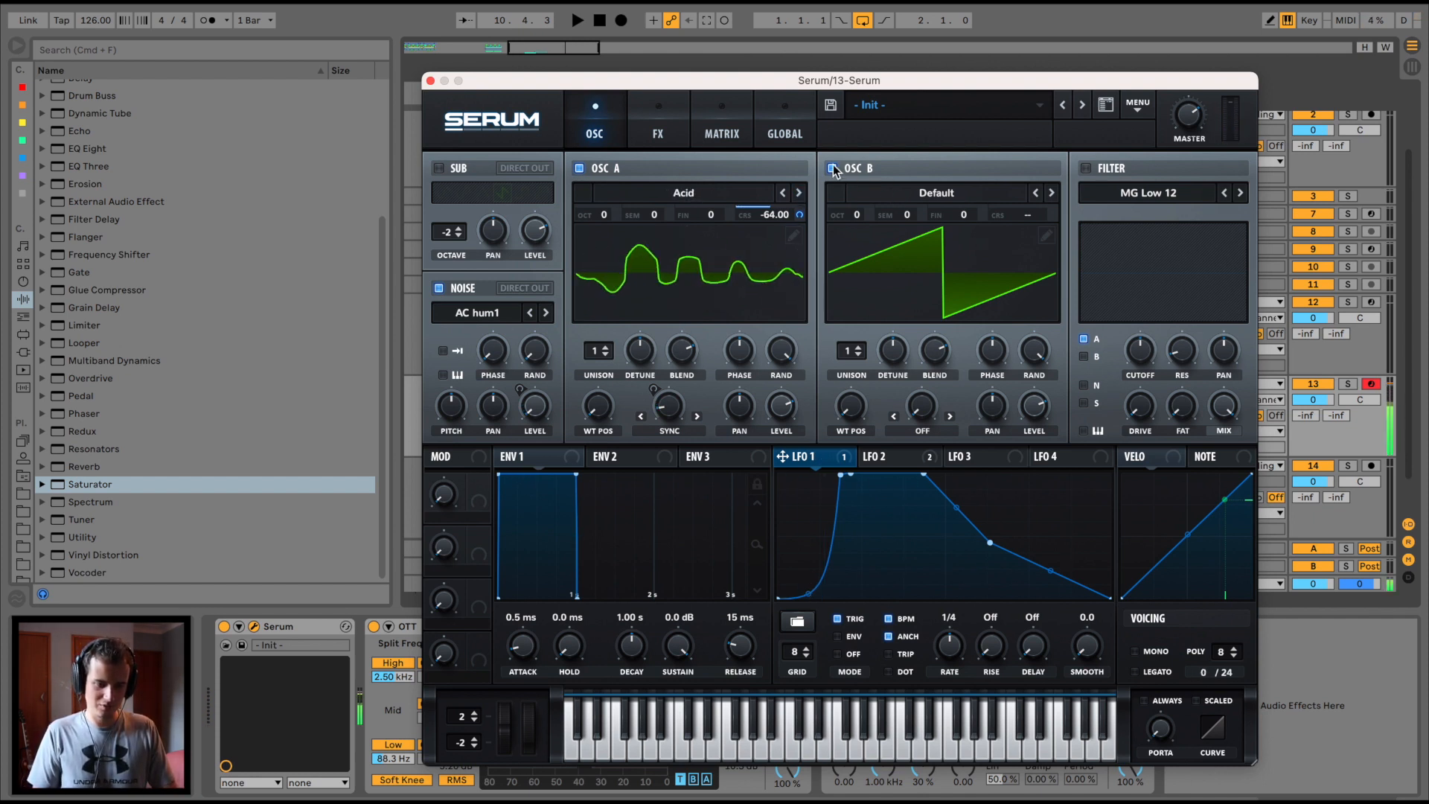
pyautogui.click(832, 168)
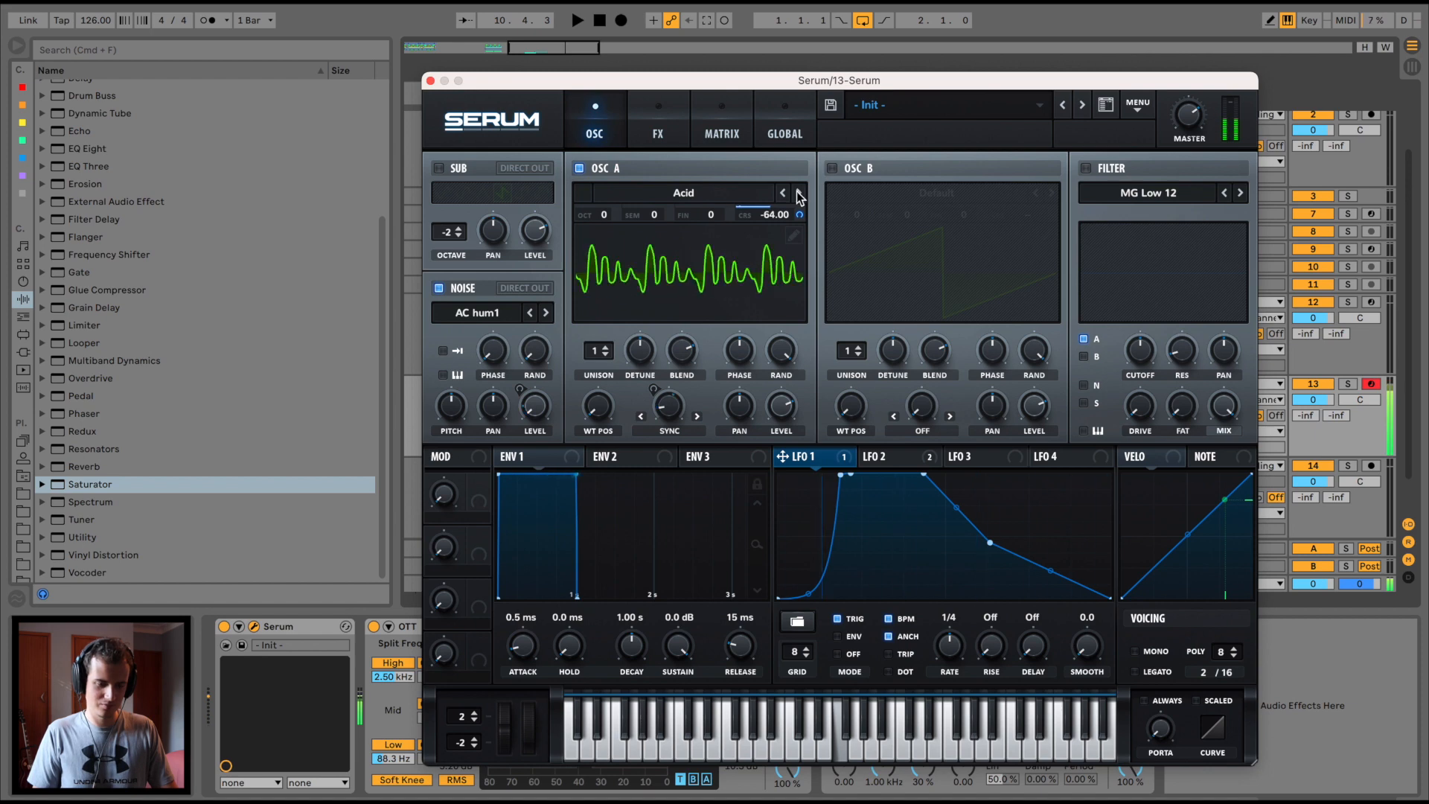
pyautogui.click(431, 81)
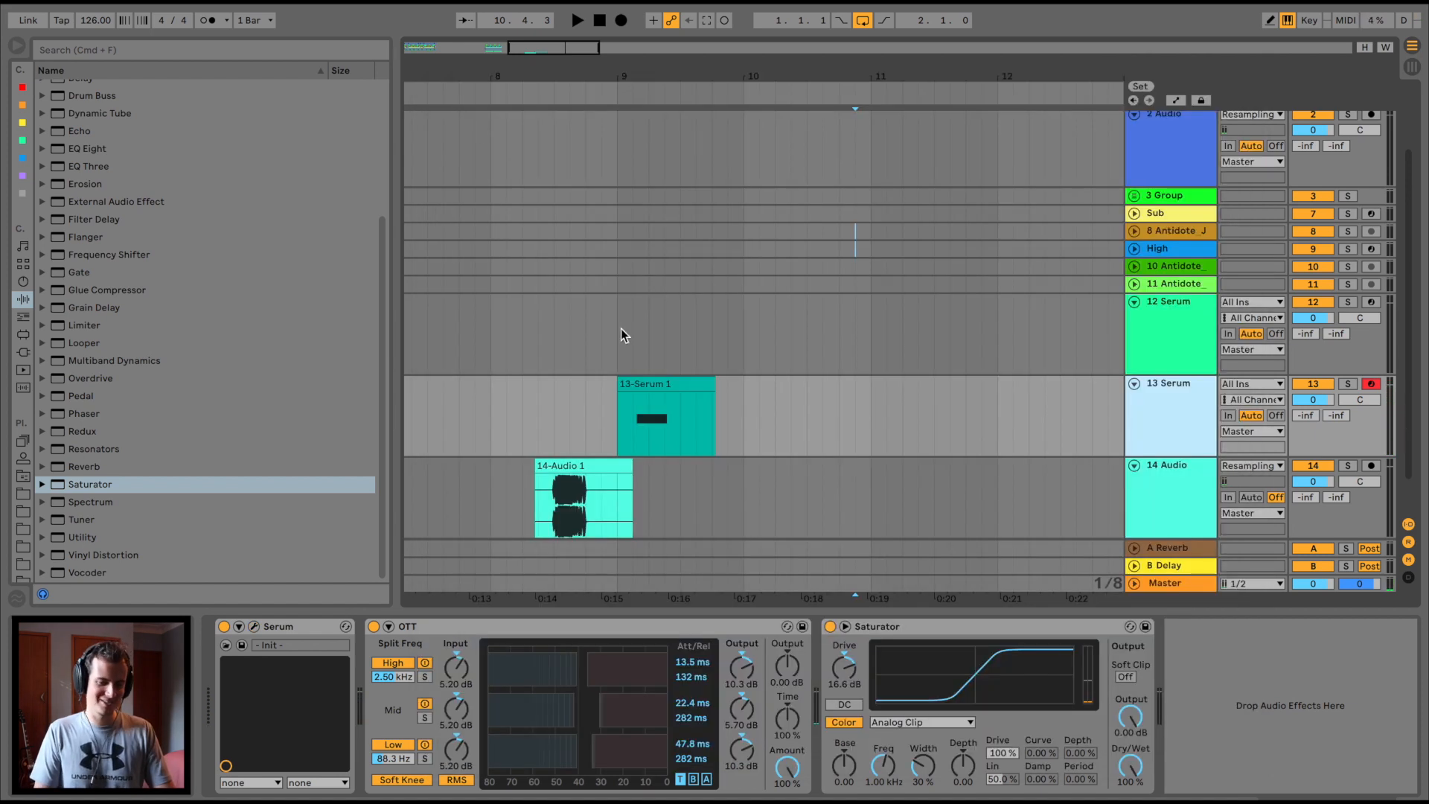
# Record a second take from 10.2 with one long and one short note on the Serum and resampling audio tracks.
pyautogui.click(775, 410)
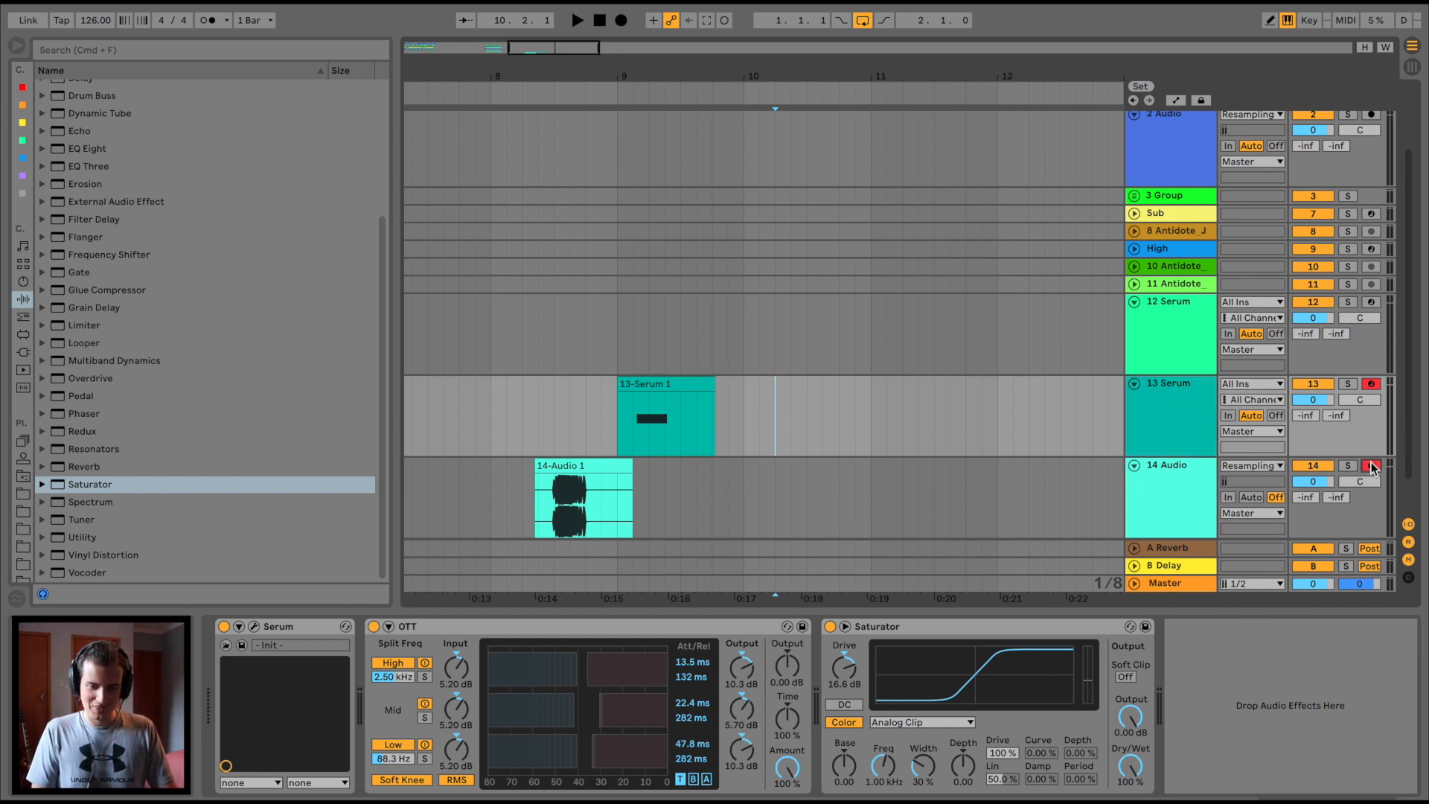
pyautogui.click(621, 22)
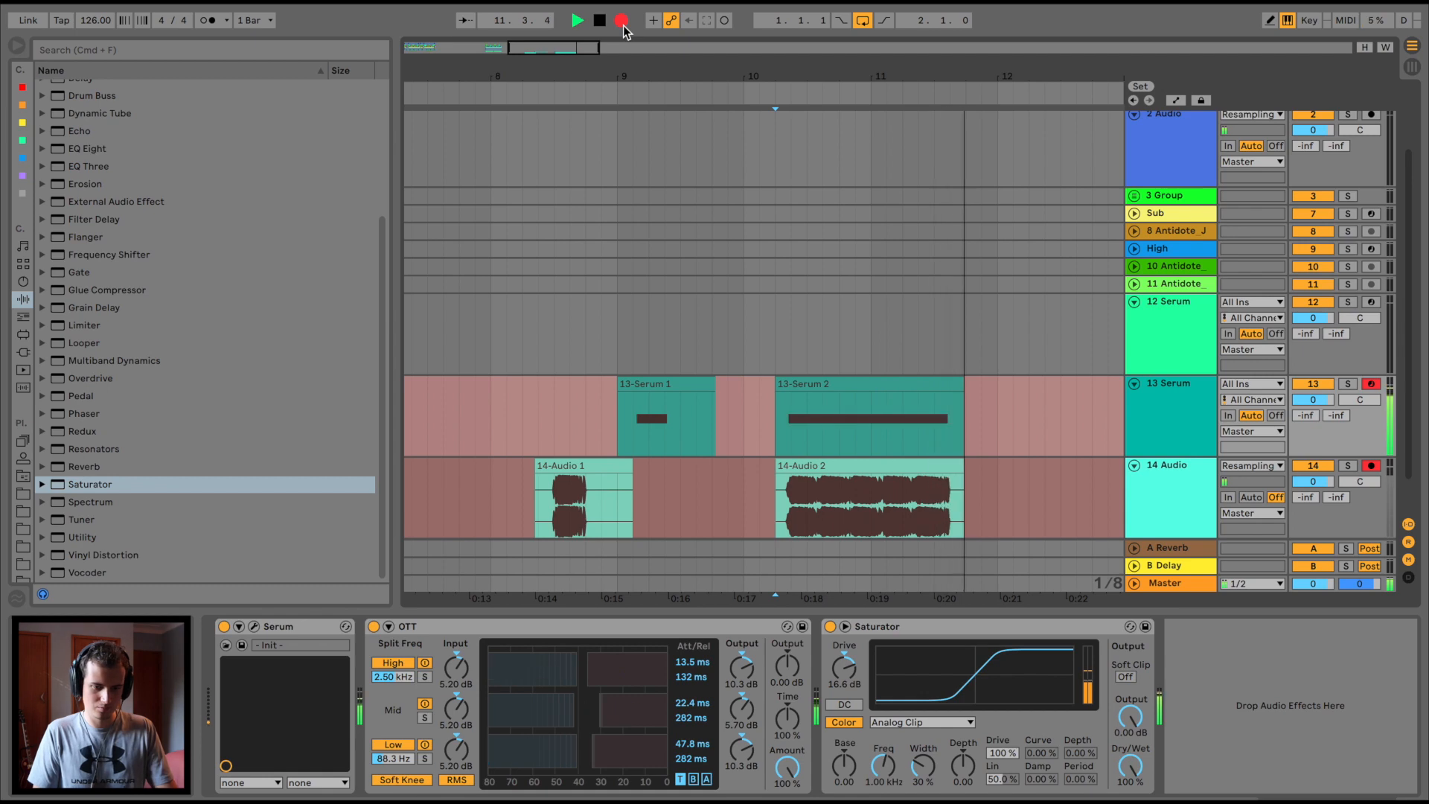
pyautogui.press('space')
# Split the 14-Audio 2 clip in the middle of its short note and again where that note ends.
pyautogui.hscroll(3, 780, 242)
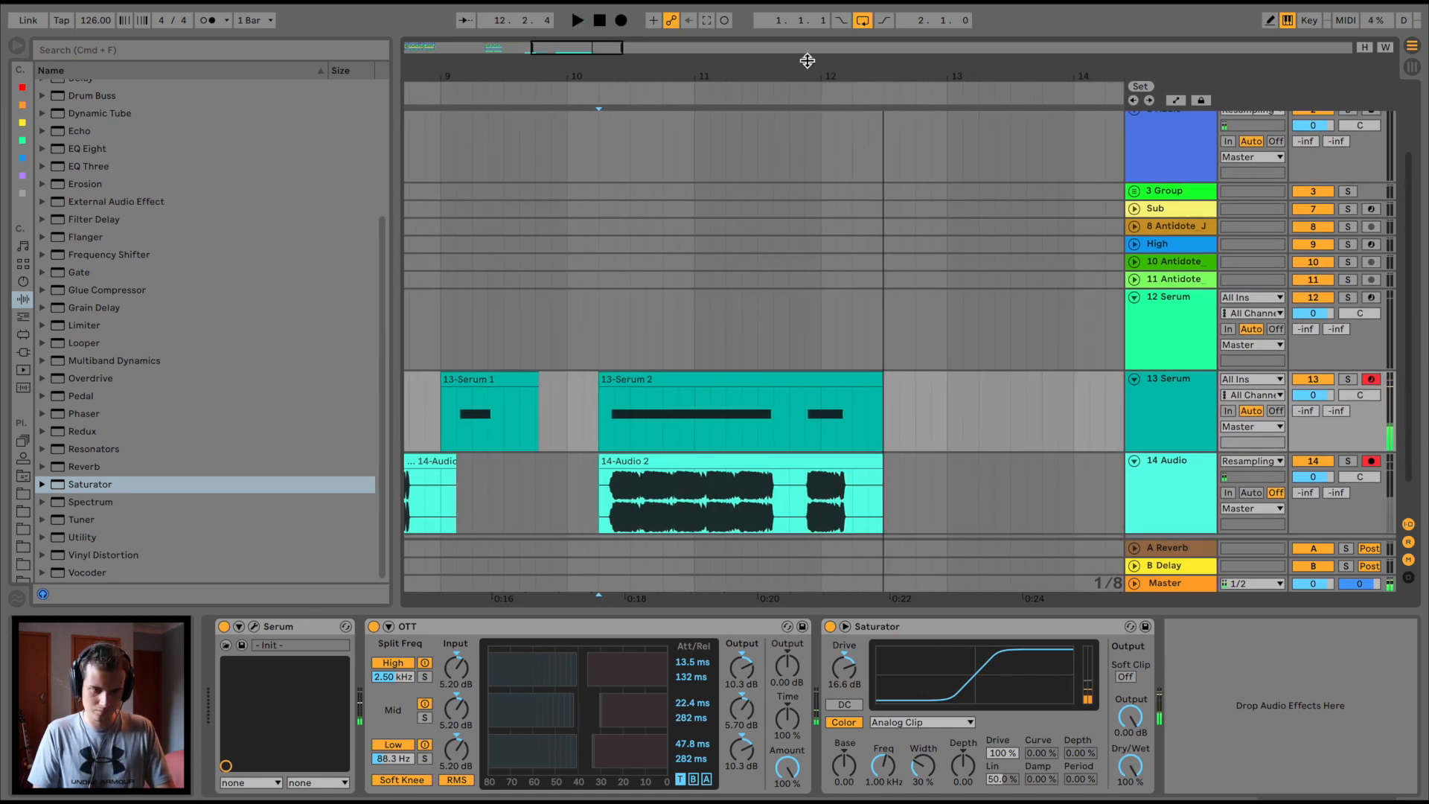
pyautogui.moveTo(816, 73); pyautogui.dragTo(816, 159)
pyautogui.press('super+e')
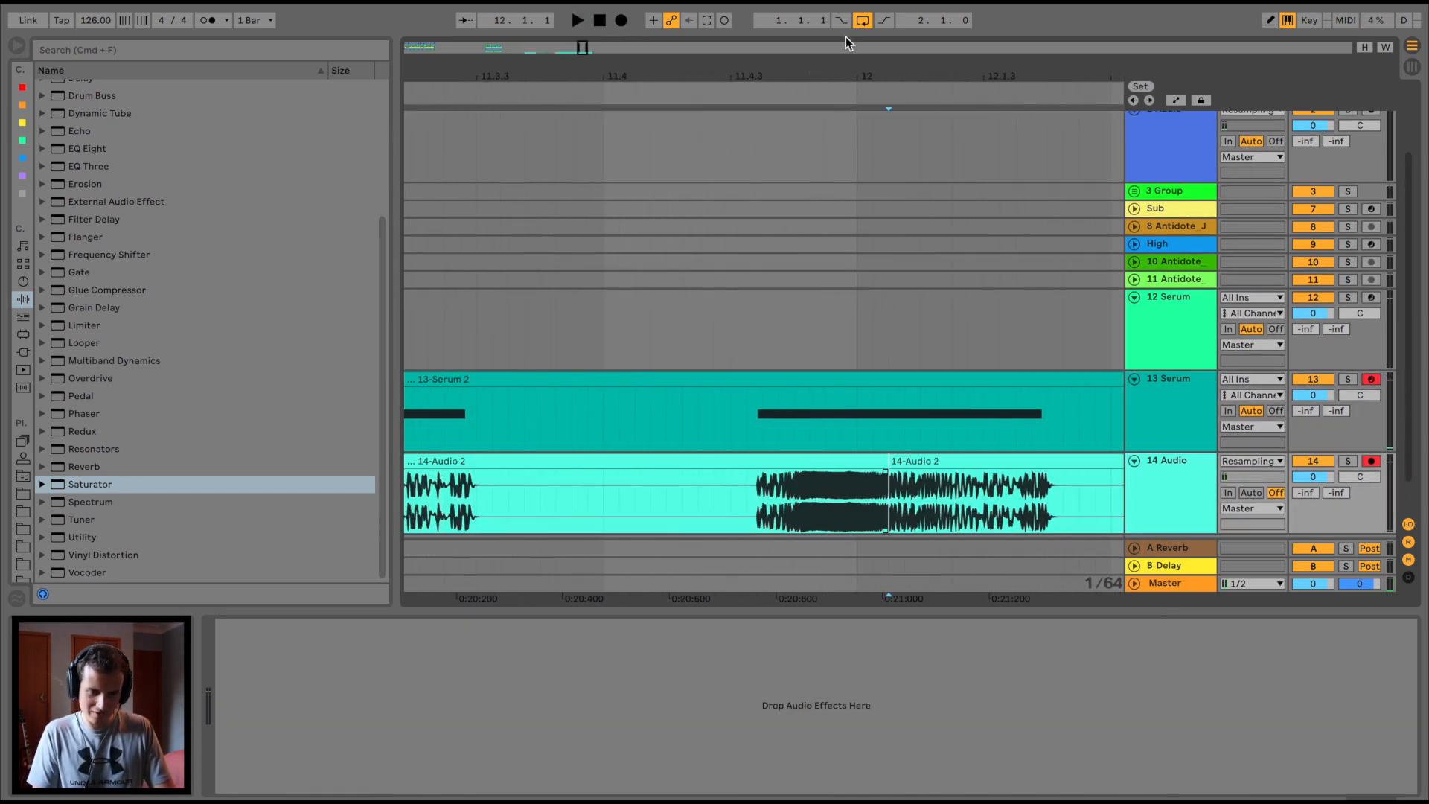
pyautogui.moveTo(870, 68); pyautogui.dragTo(870, 62)
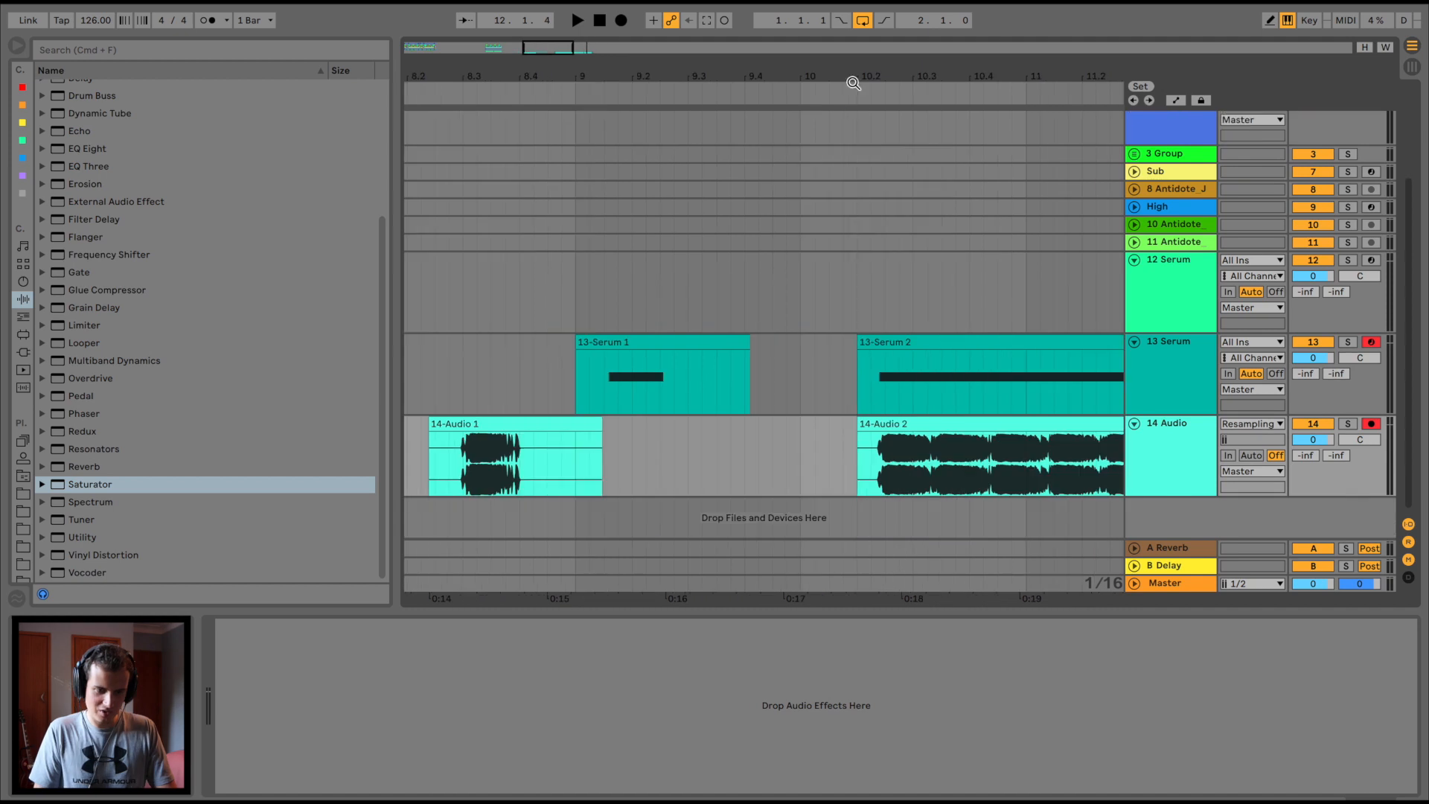
pyautogui.moveTo(853, 86); pyautogui.dragTo(854, 83)
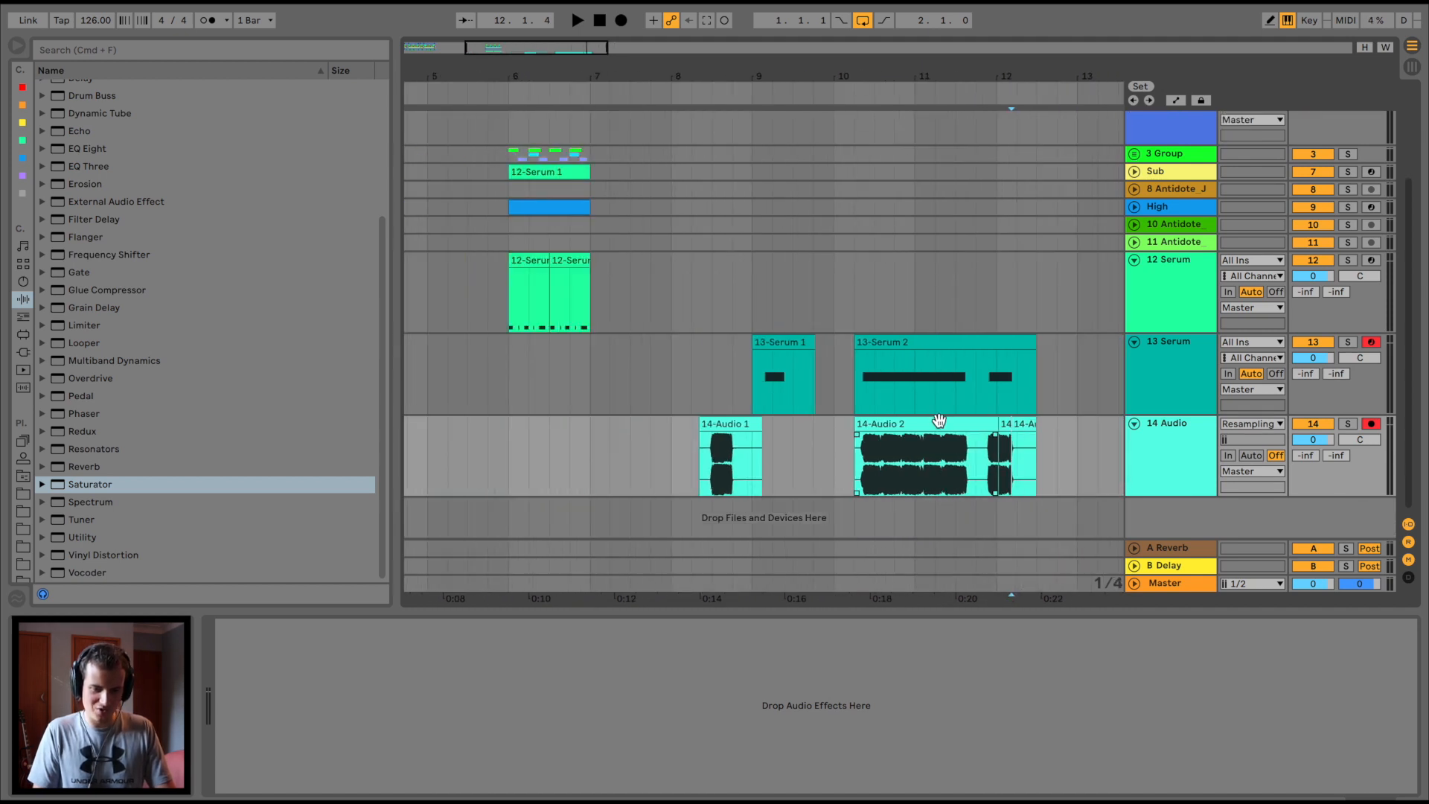
# Delete the long first segment of 14-Audio 2 and move the short split piece to bar 9.
pyautogui.click(939, 421)
pyautogui.press('Delete')
pyautogui.moveTo(1005, 424); pyautogui.dragTo(762, 433)
pyautogui.moveTo(762, 433); pyautogui.dragTo(758, 433)
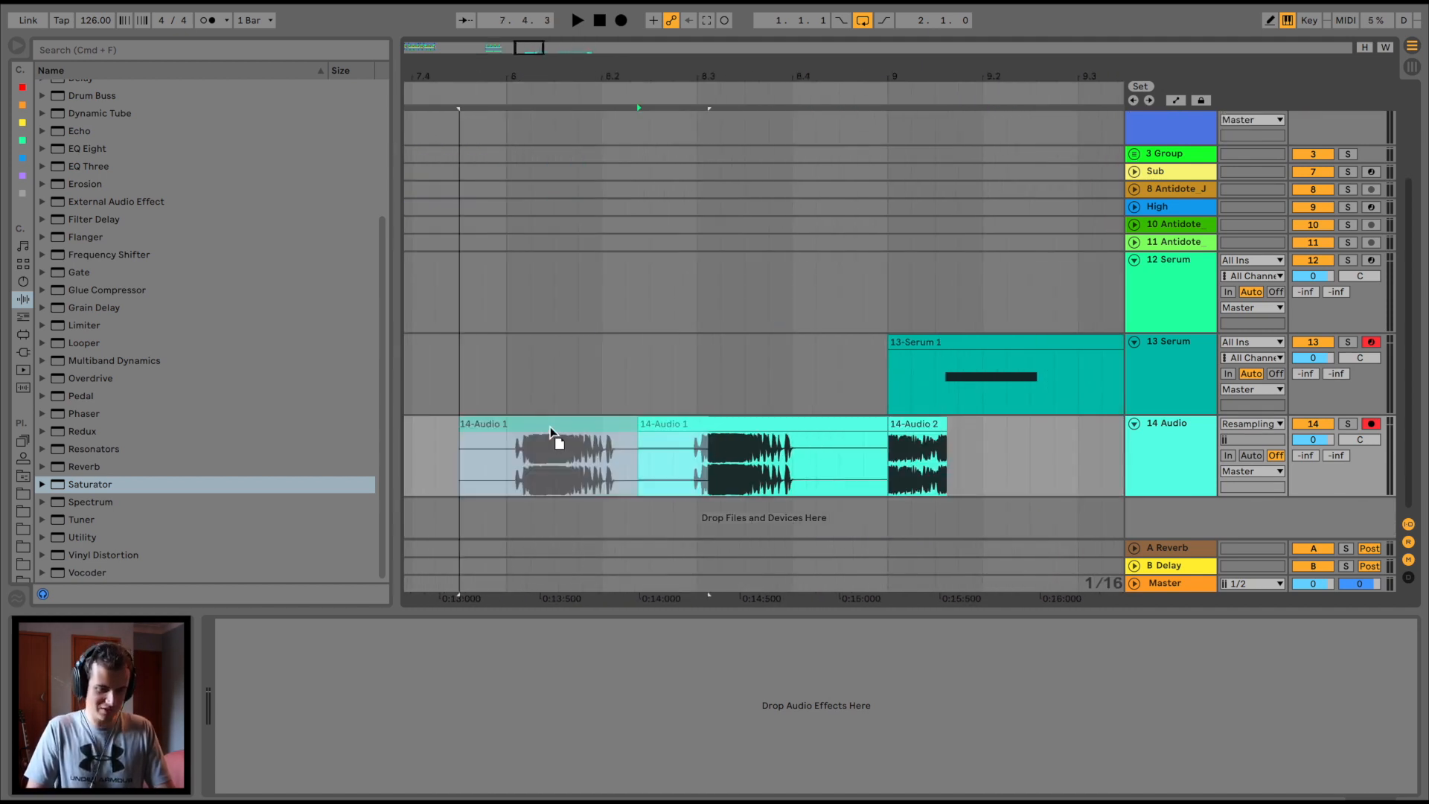
# Align the start of the sound in 14-Audio 1 with bar 8, place the short 14-Audio 2 piece at 8.2 and audition them.
pyautogui.moveTo(551, 430); pyautogui.dragTo(543, 430)
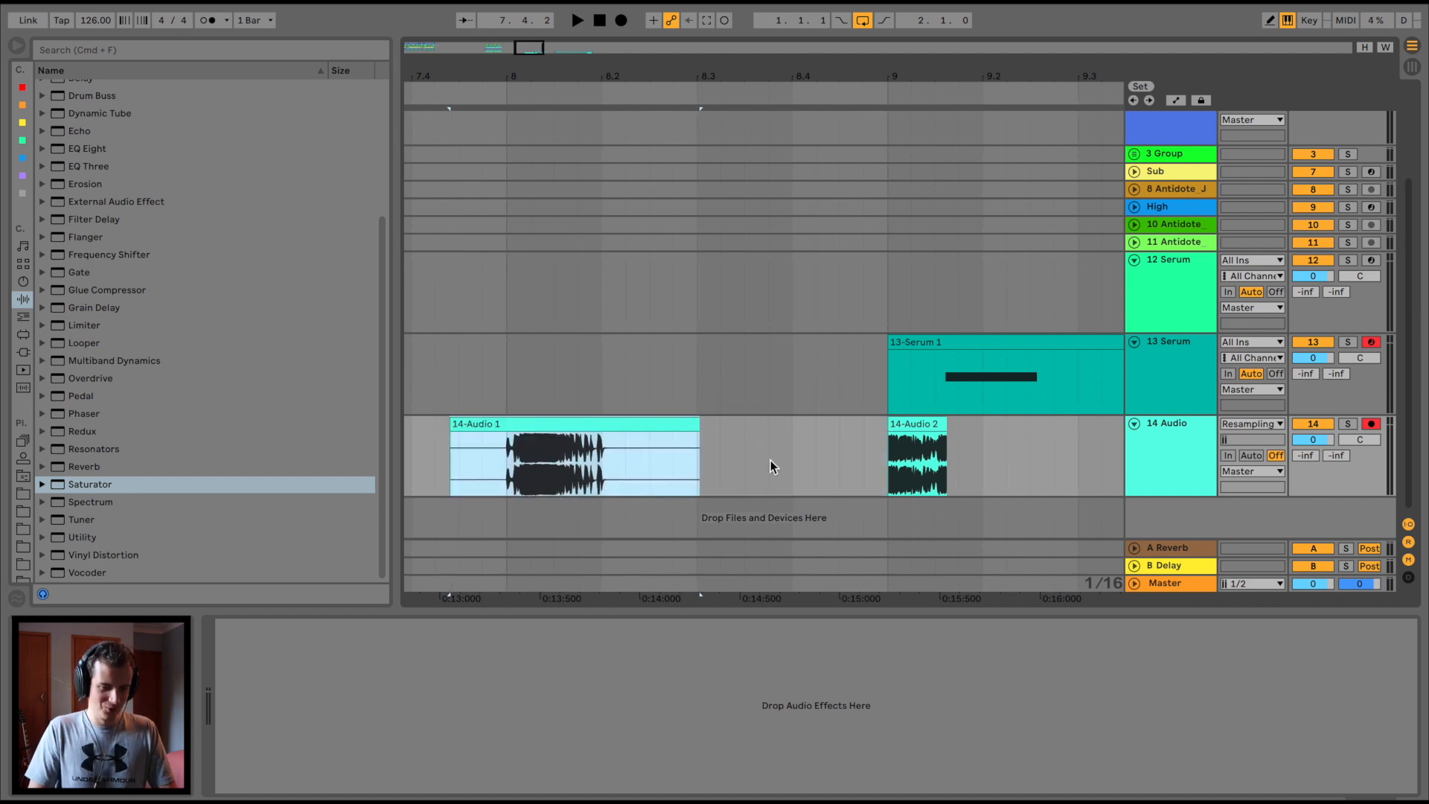
pyautogui.moveTo(932, 418); pyautogui.dragTo(698, 432)
pyautogui.press('space')
pyautogui.press('space')
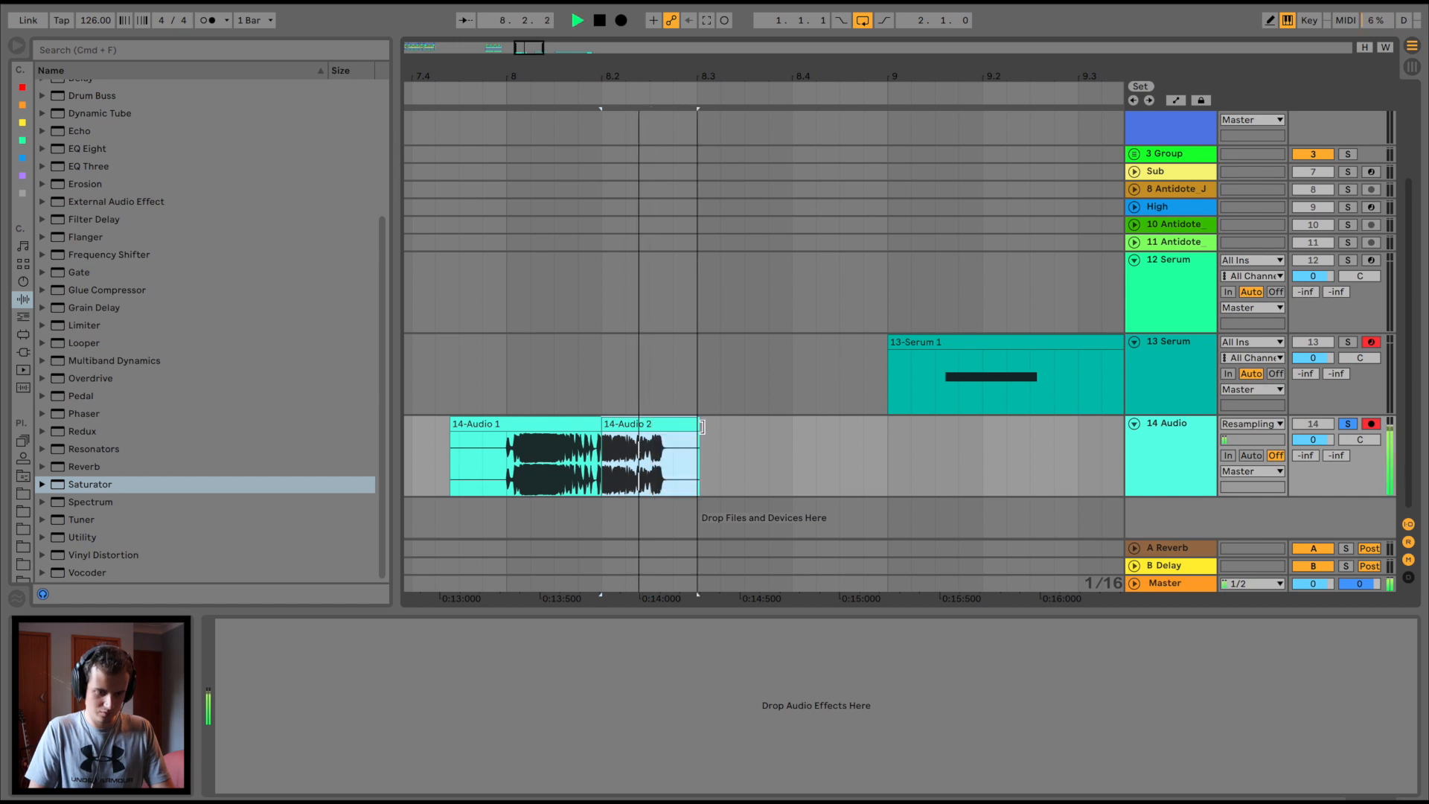
# Split the 14-Audio 2 piece at 8.2.3, duplicate that sixteenth-note slice to 8.2.4 and play back the chops.
pyautogui.click(652, 455)
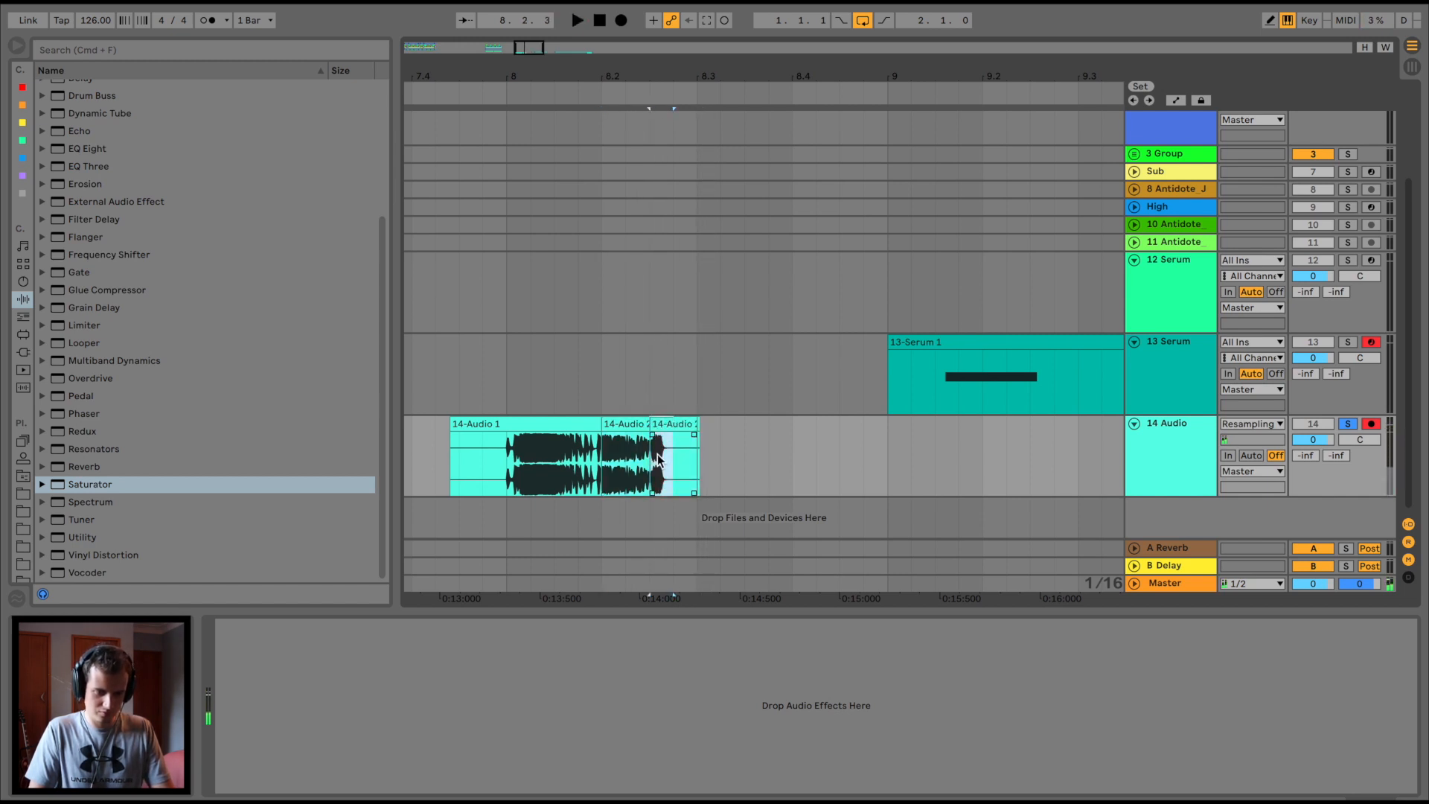
pyautogui.press('super+d')
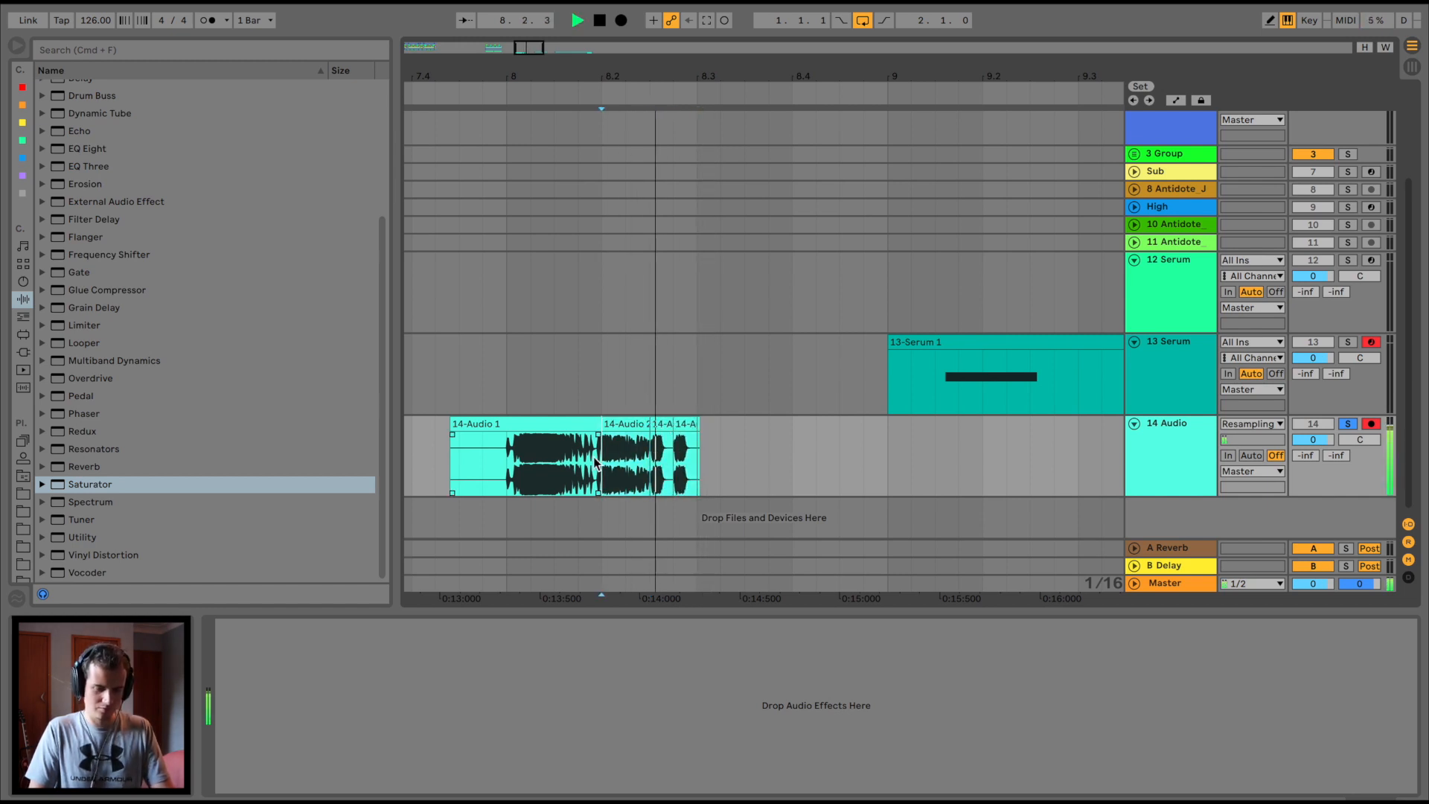
pyautogui.click(686, 426)
pyautogui.press('space')
pyautogui.press('space')
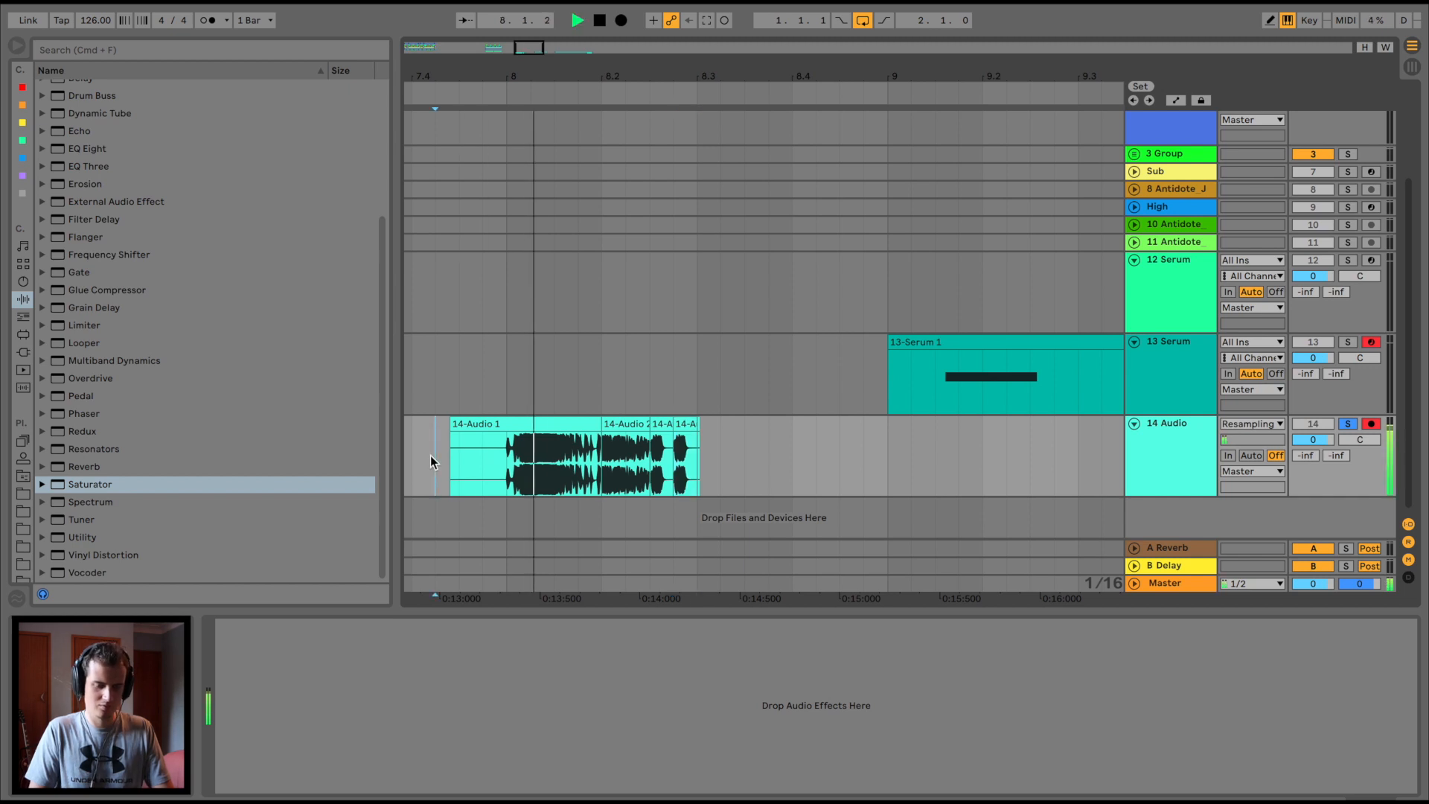
pyautogui.press('-')
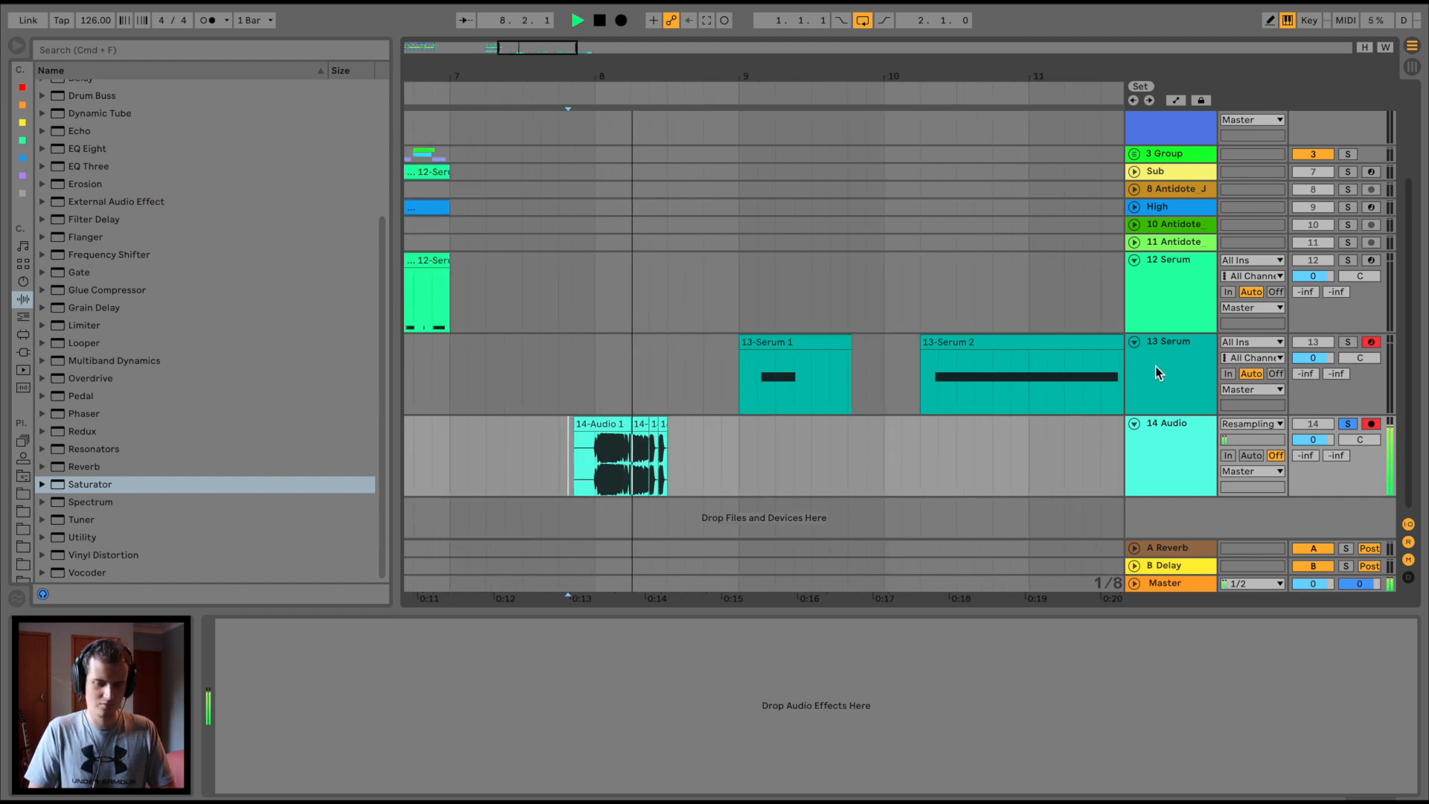
pyautogui.press('space')
# Replace the final duplicated slice at 8.2.4 with a copy of the 14-Audio 2 piece from 8.2.
pyautogui.click(1159, 376)
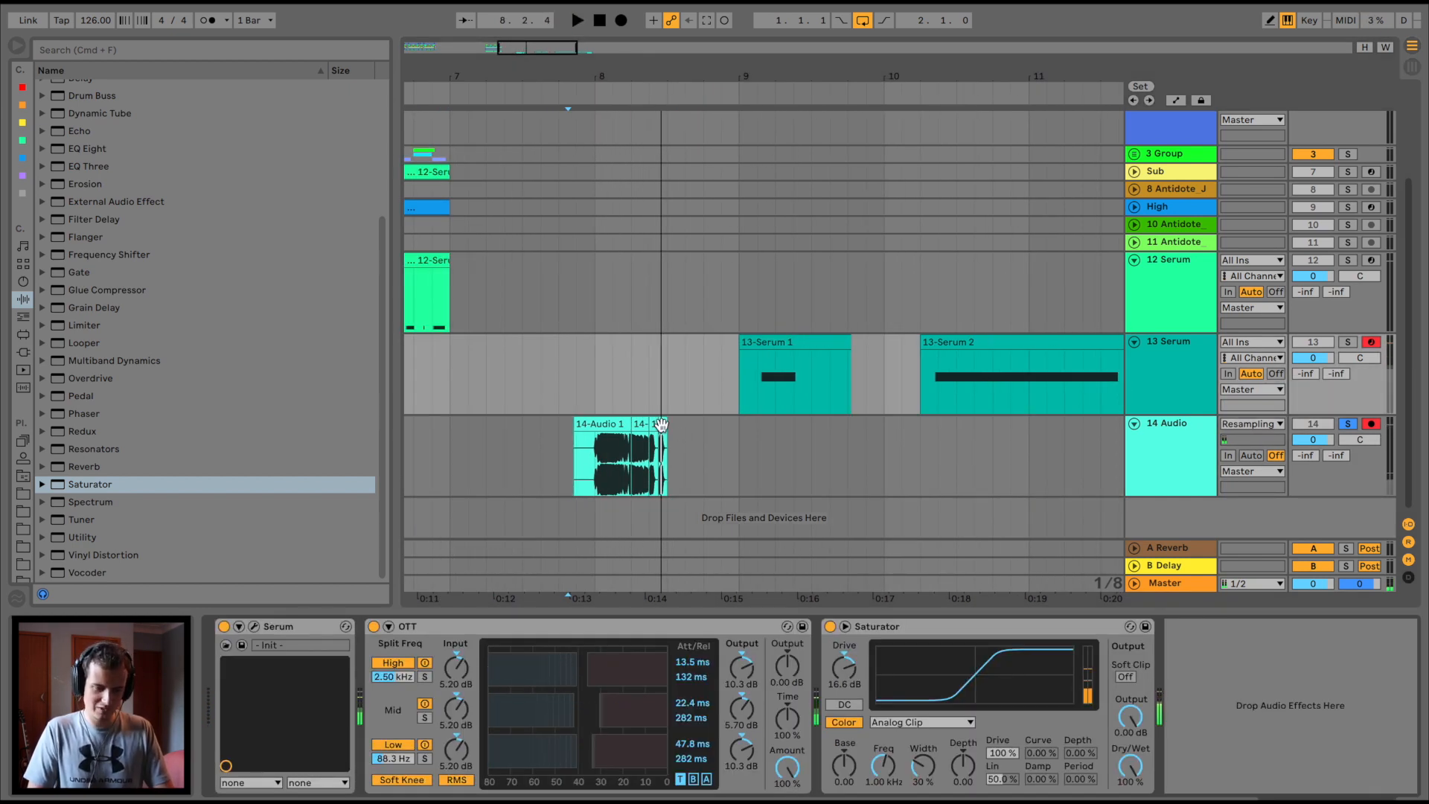
pyautogui.moveTo(640, 424); pyautogui.dragTo(766, 424)
pyautogui.press('space')
pyautogui.press('space')
pyautogui.moveTo(790, 424); pyautogui.dragTo(667, 424)
pyautogui.press('space')
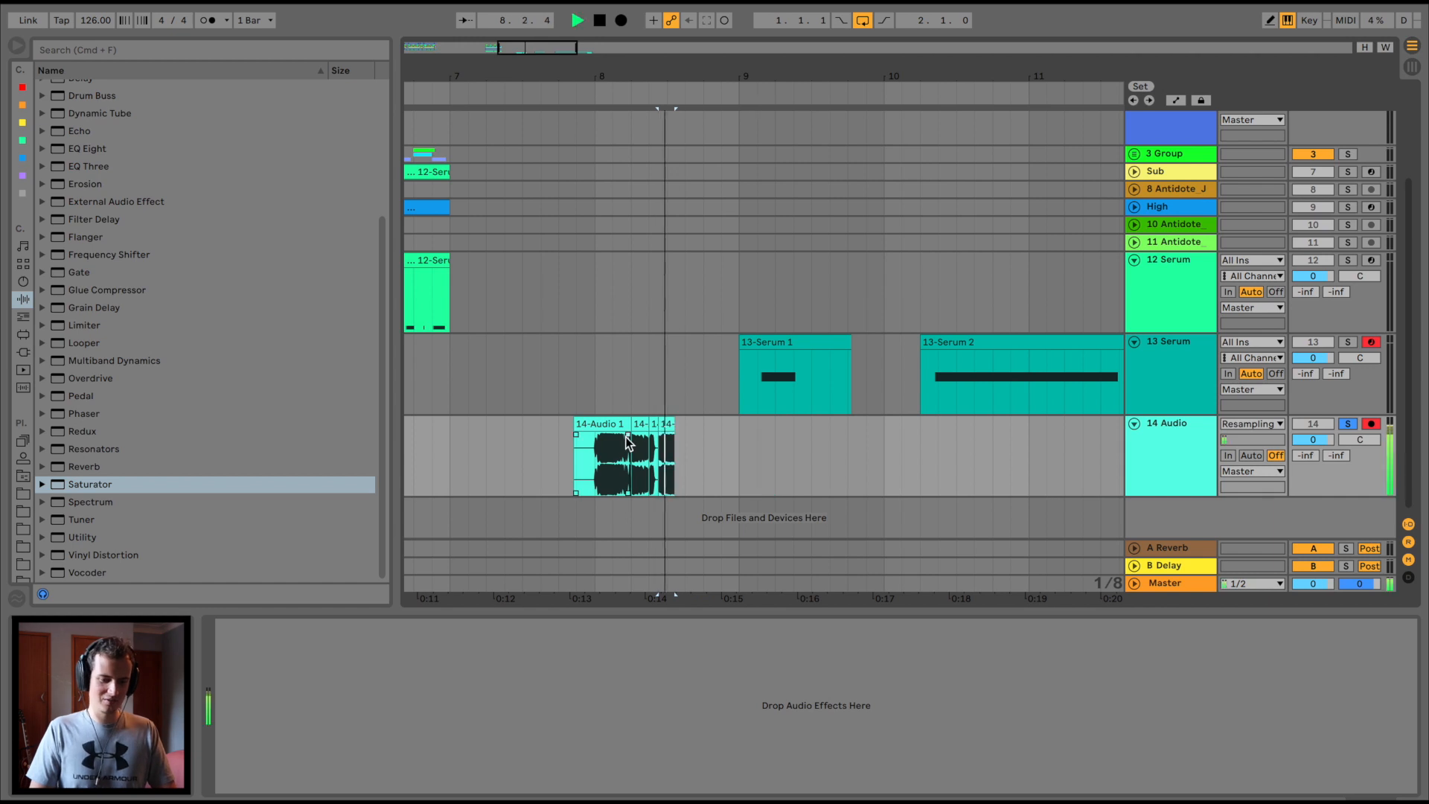
# Trim the last 14-Audio 2 piece so it ends at 8.3 and listen to the result.
pyautogui.moveTo(691, 74); pyautogui.dragTo(703, 245)
pyautogui.press('space')
pyautogui.press('space')
pyautogui.press('space')
pyautogui.press('space')
pyautogui.moveTo(615, 423); pyautogui.dragTo(573, 419)
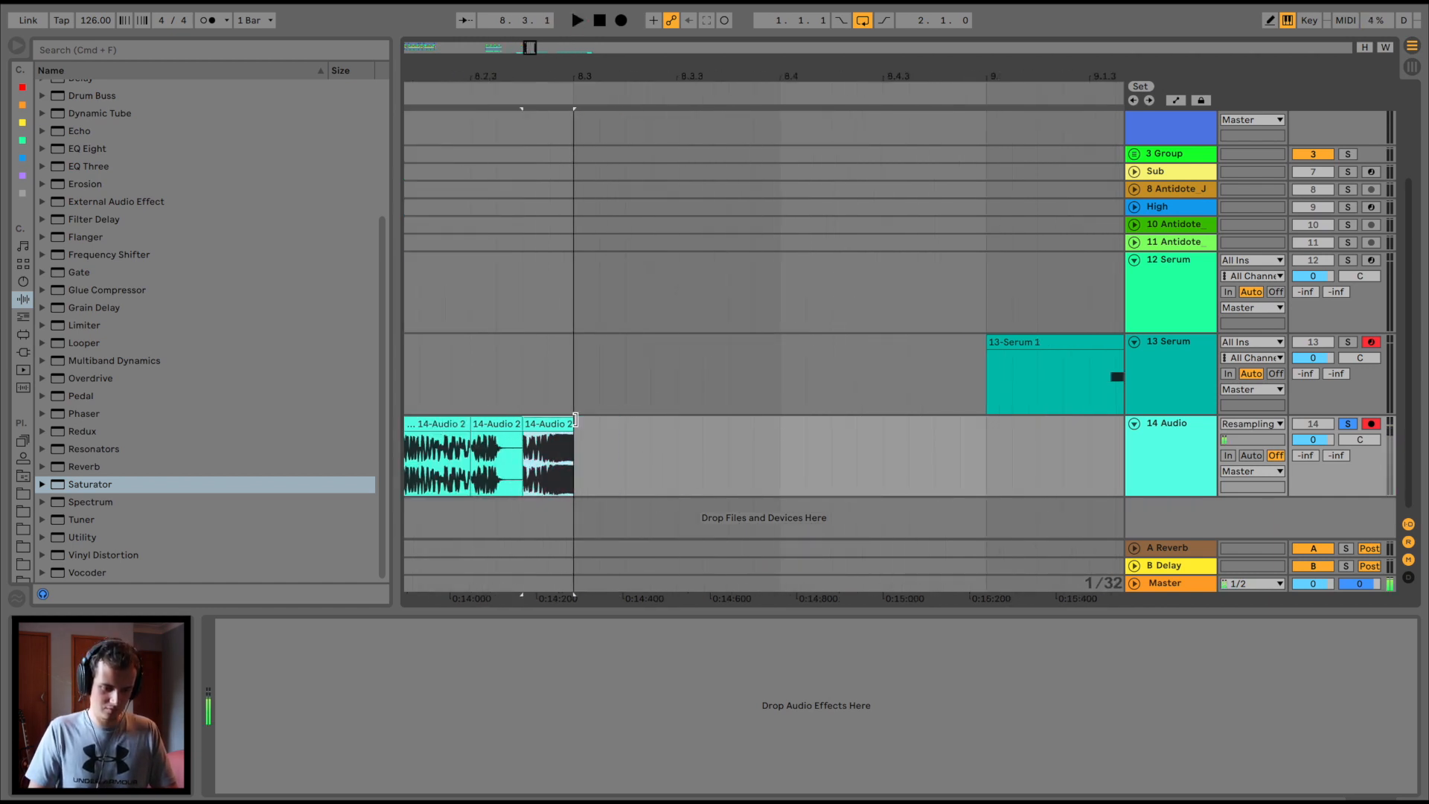
pyautogui.press('space')
pyautogui.hscroll(-3, 578, 419)
pyautogui.hscroll(-3, 578, 419)
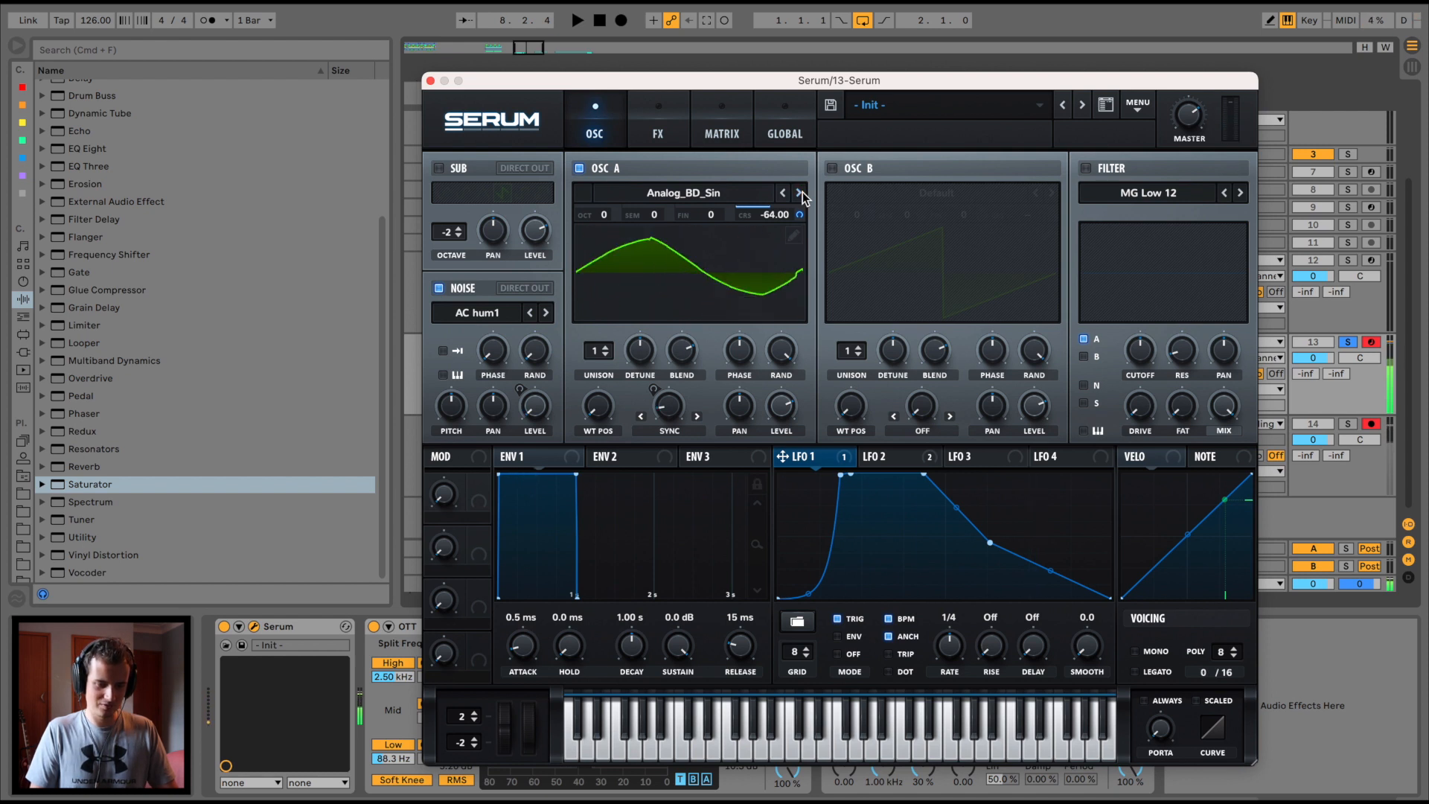
# Change oscillator A's wavetable in Serum to Basic_Cjw and try LFO 1 at a 1/2 rate.
pyautogui.click(799, 193)
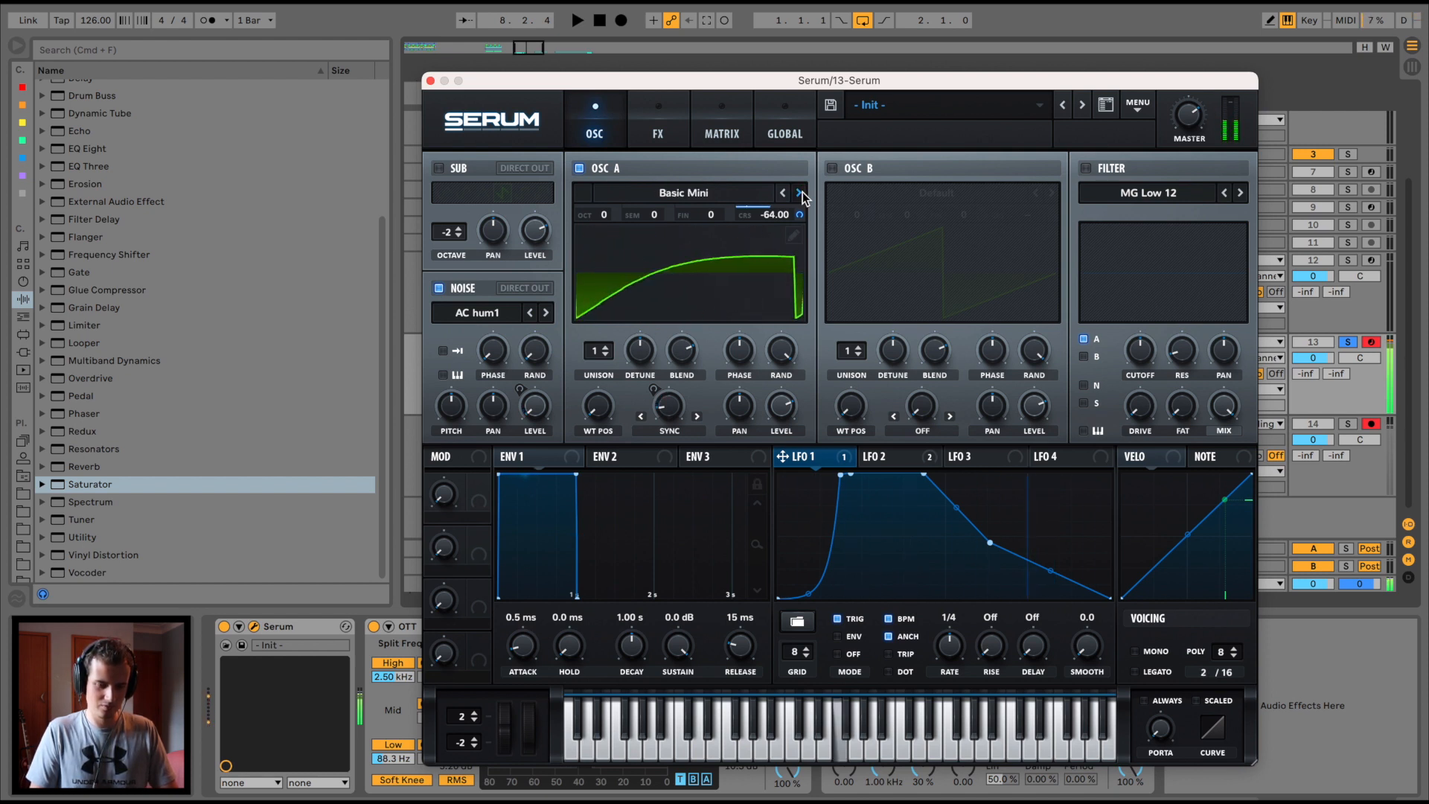
pyautogui.click(799, 193)
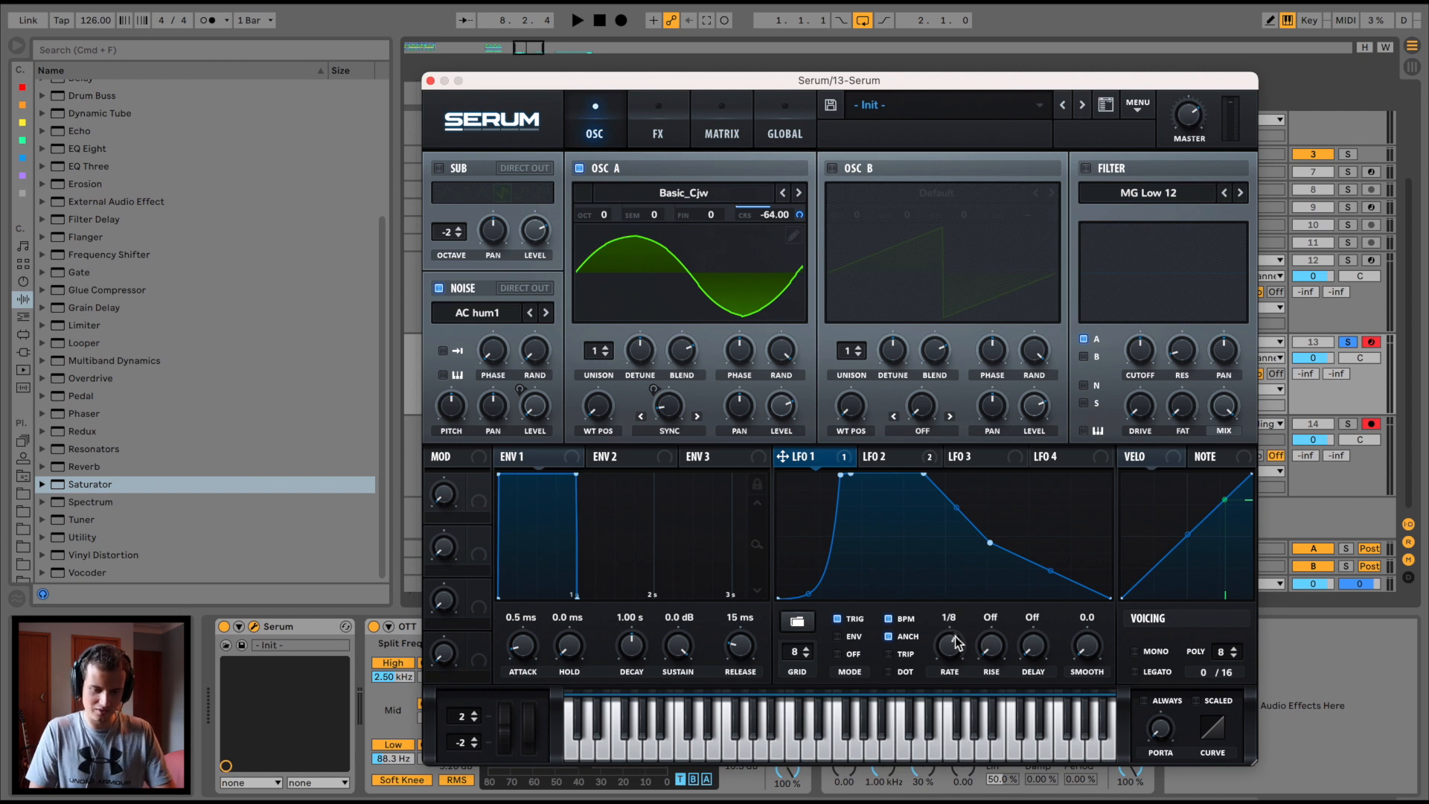
pyautogui.moveTo(947, 644); pyautogui.dragTo(949, 672)
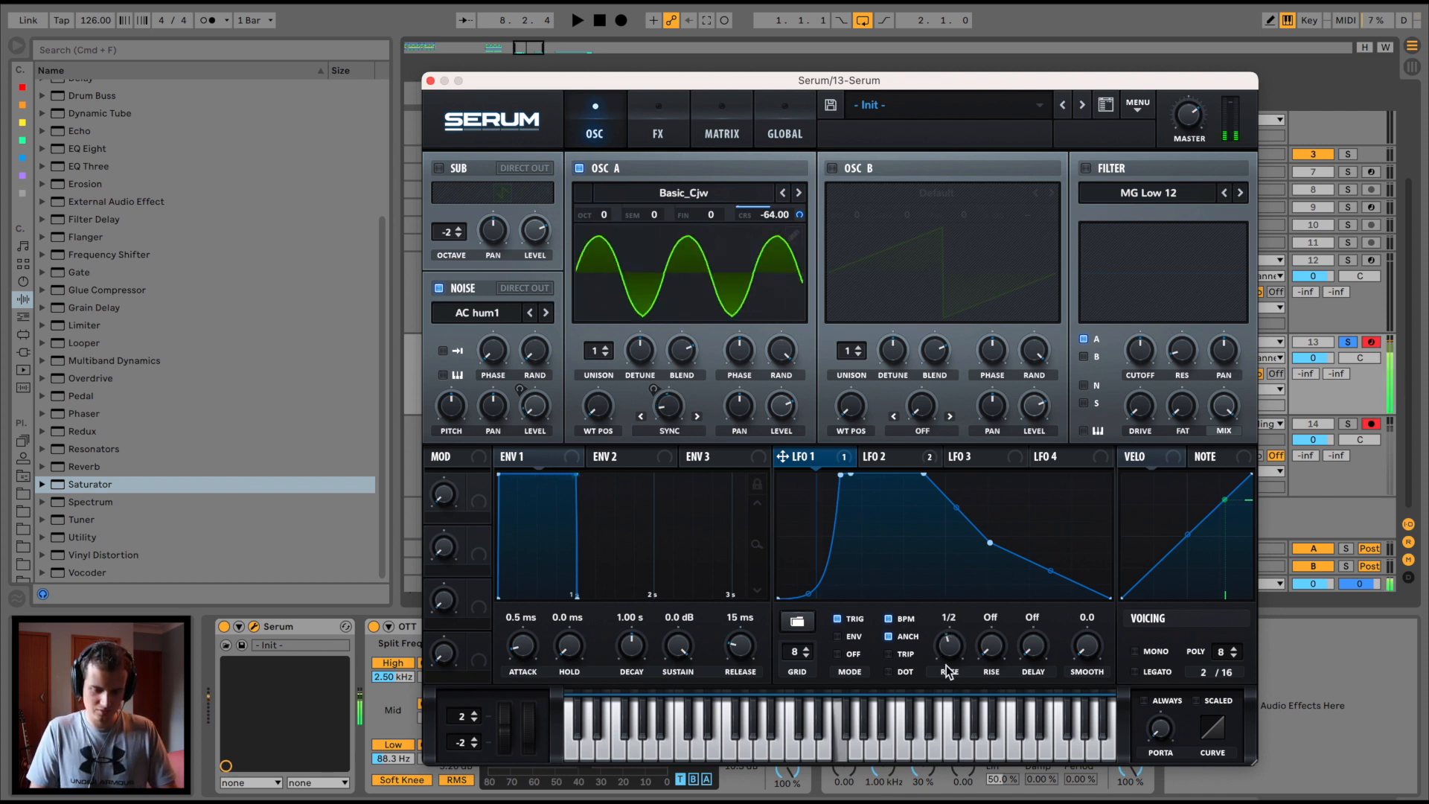
# Set LFO 1 to a 1/8 rate with a steeper initial rise and a later falling slope, and close Serum.
pyautogui.moveTo(820, 597); pyautogui.dragTo(795, 477)
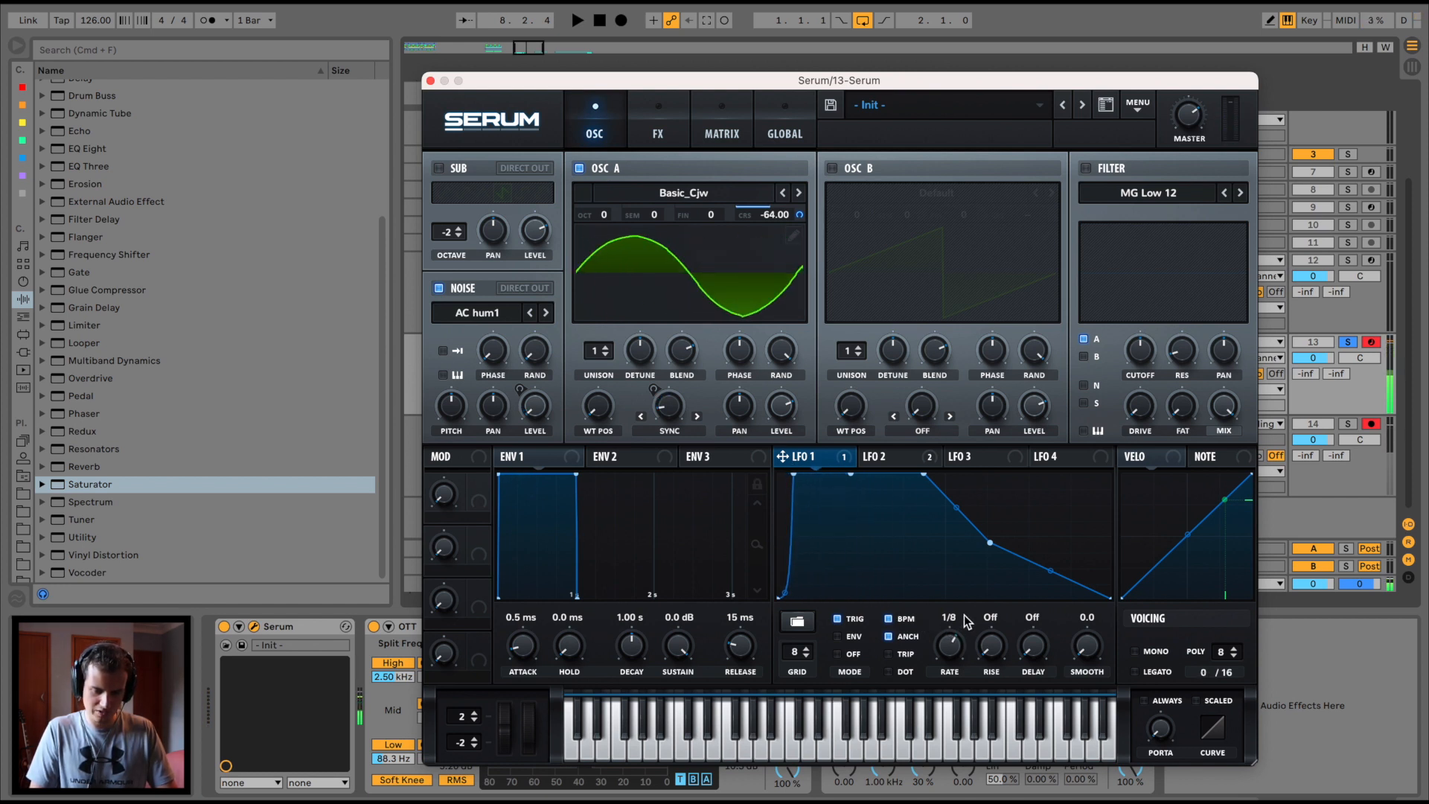
pyautogui.moveTo(923, 473); pyautogui.dragTo(953, 473)
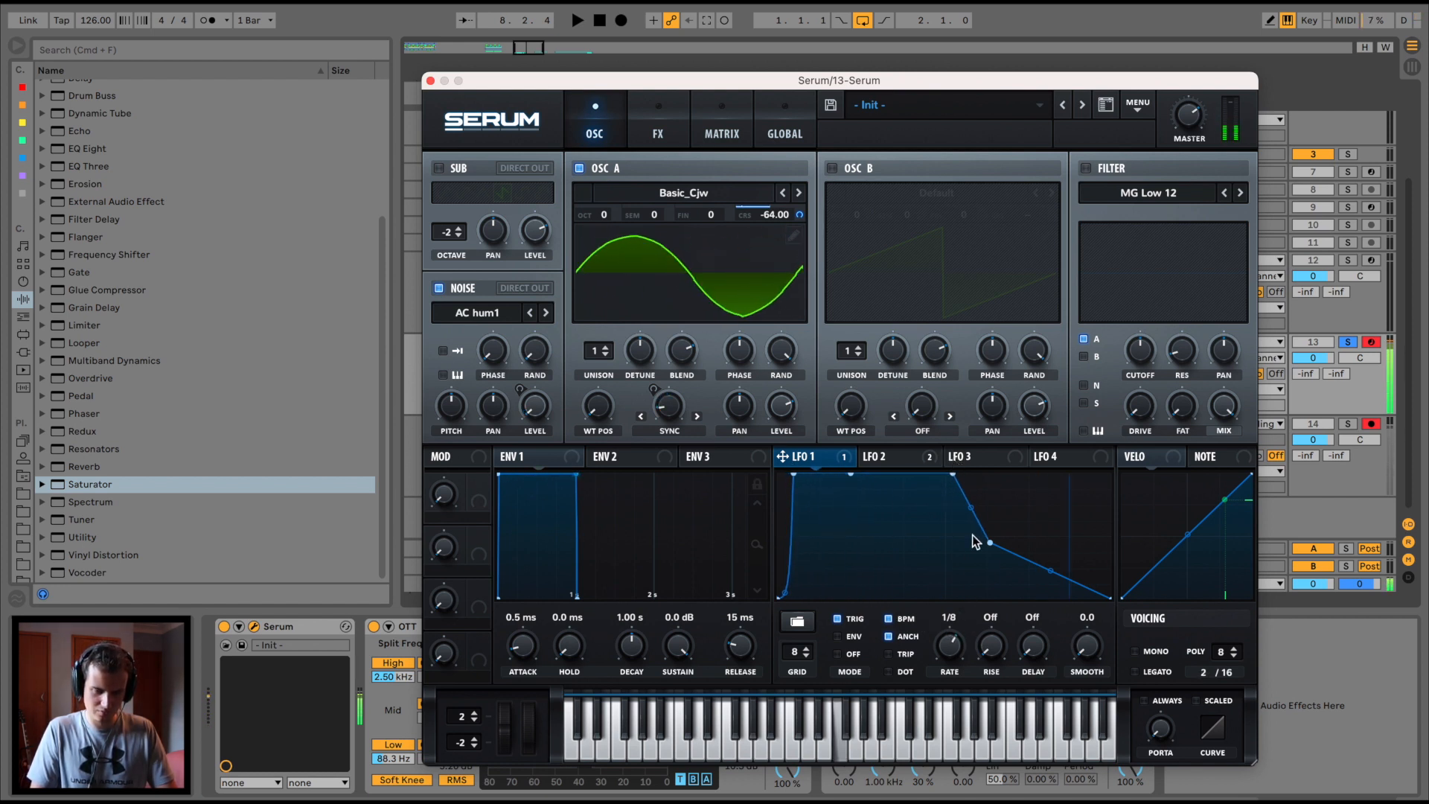
pyautogui.moveTo(986, 544); pyautogui.dragTo(1031, 547)
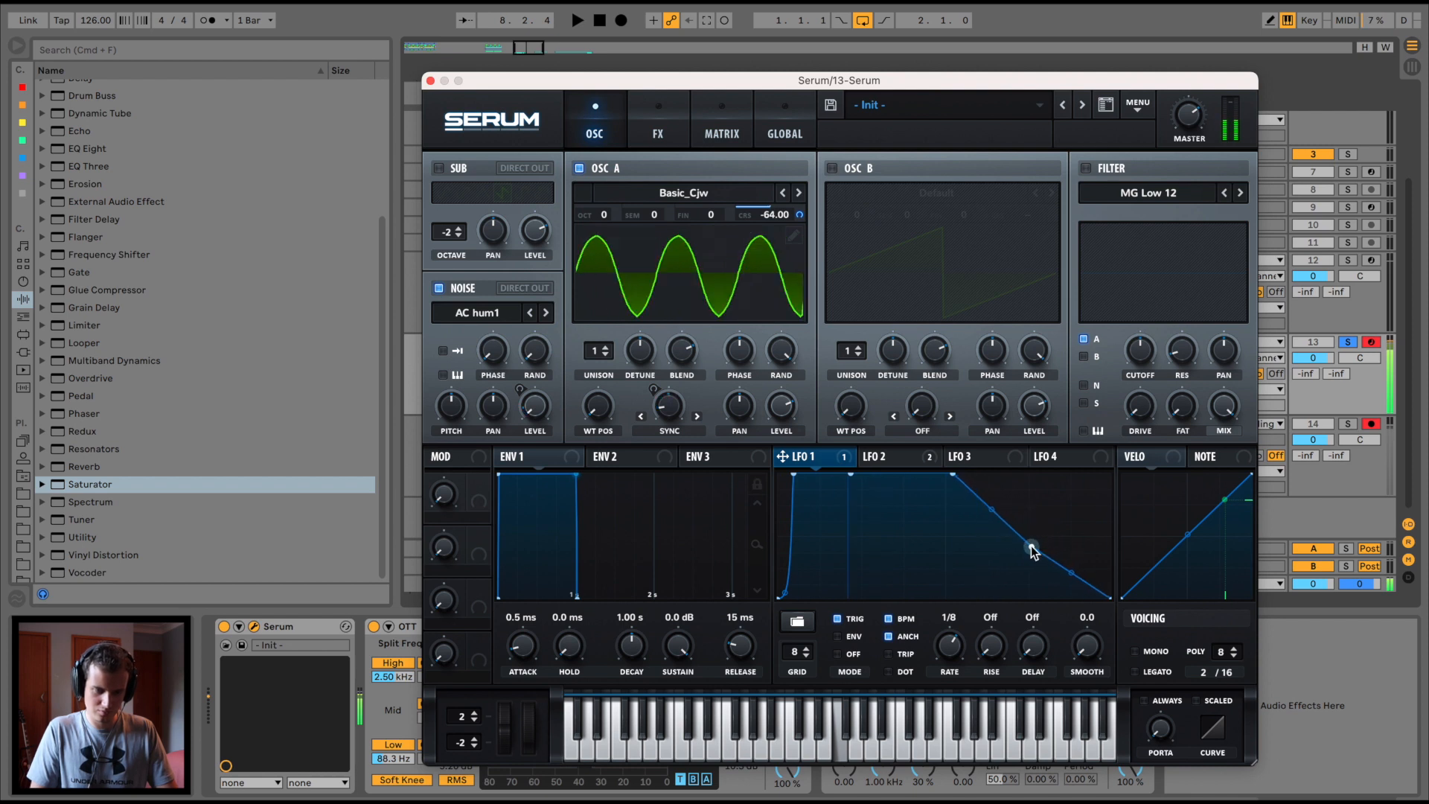
pyautogui.click(884, 458)
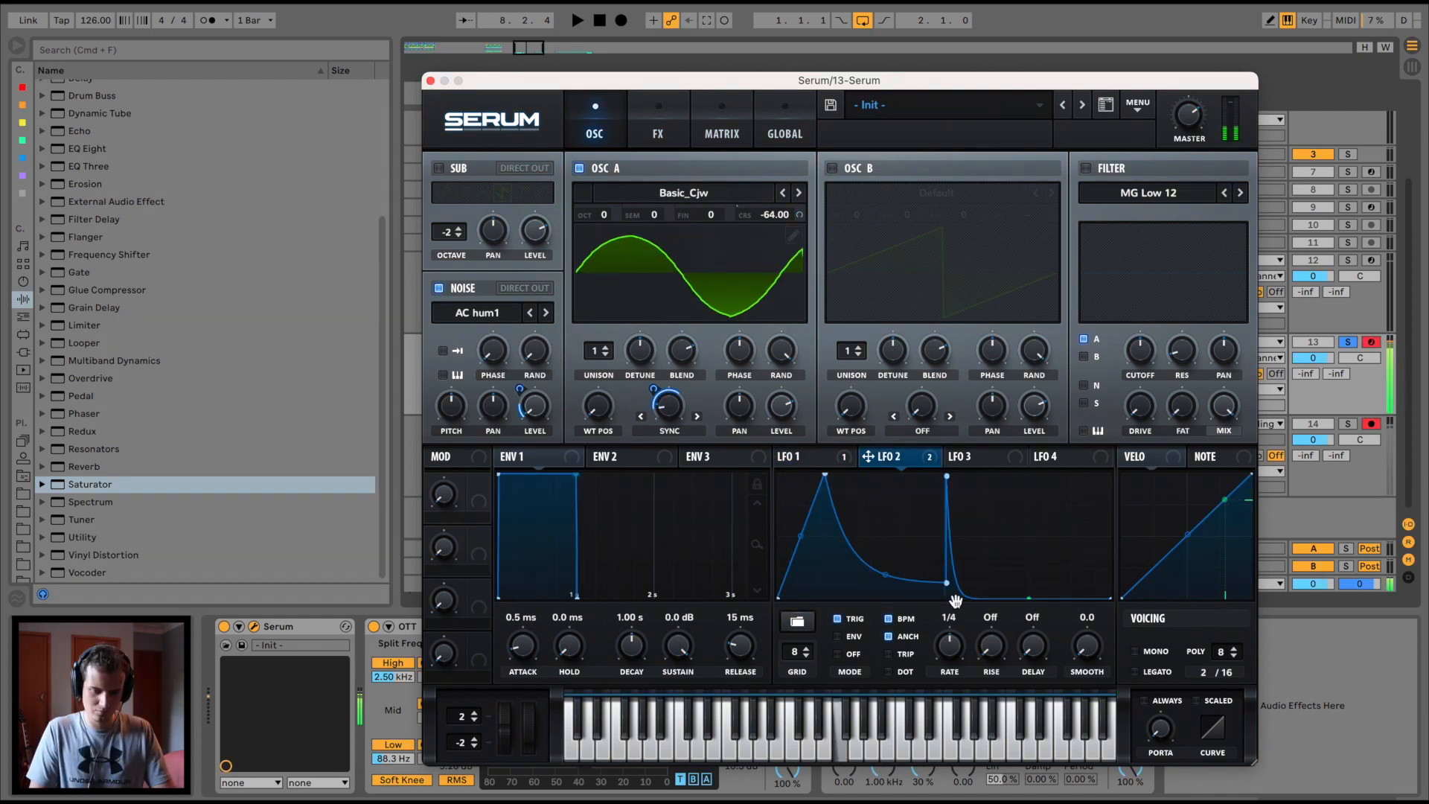
pyautogui.click(430, 81)
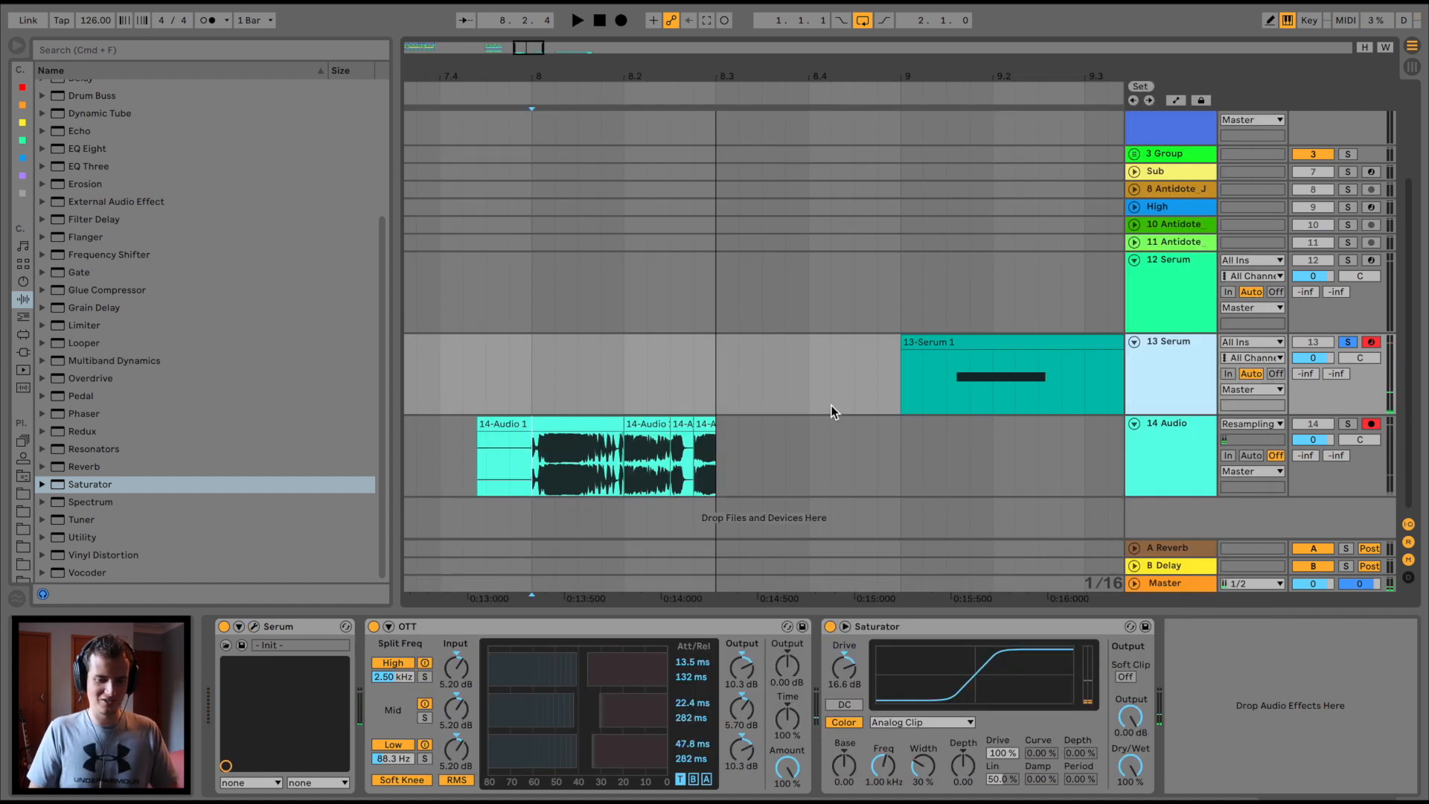
# Record a new two-note take from bar 9 on the 13 Serum and 14 Audio tracks.
pyautogui.click(821, 395)
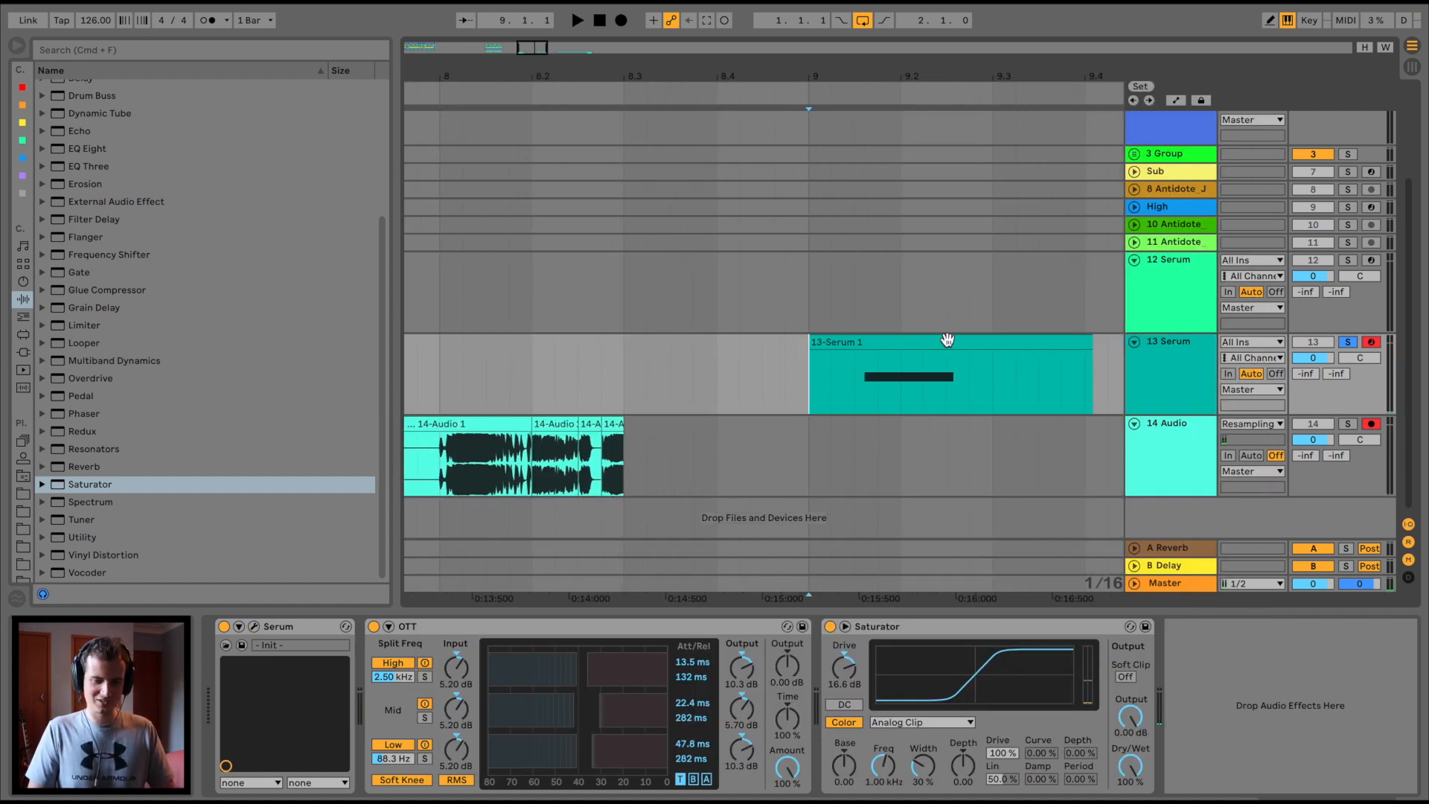
pyautogui.click(622, 21)
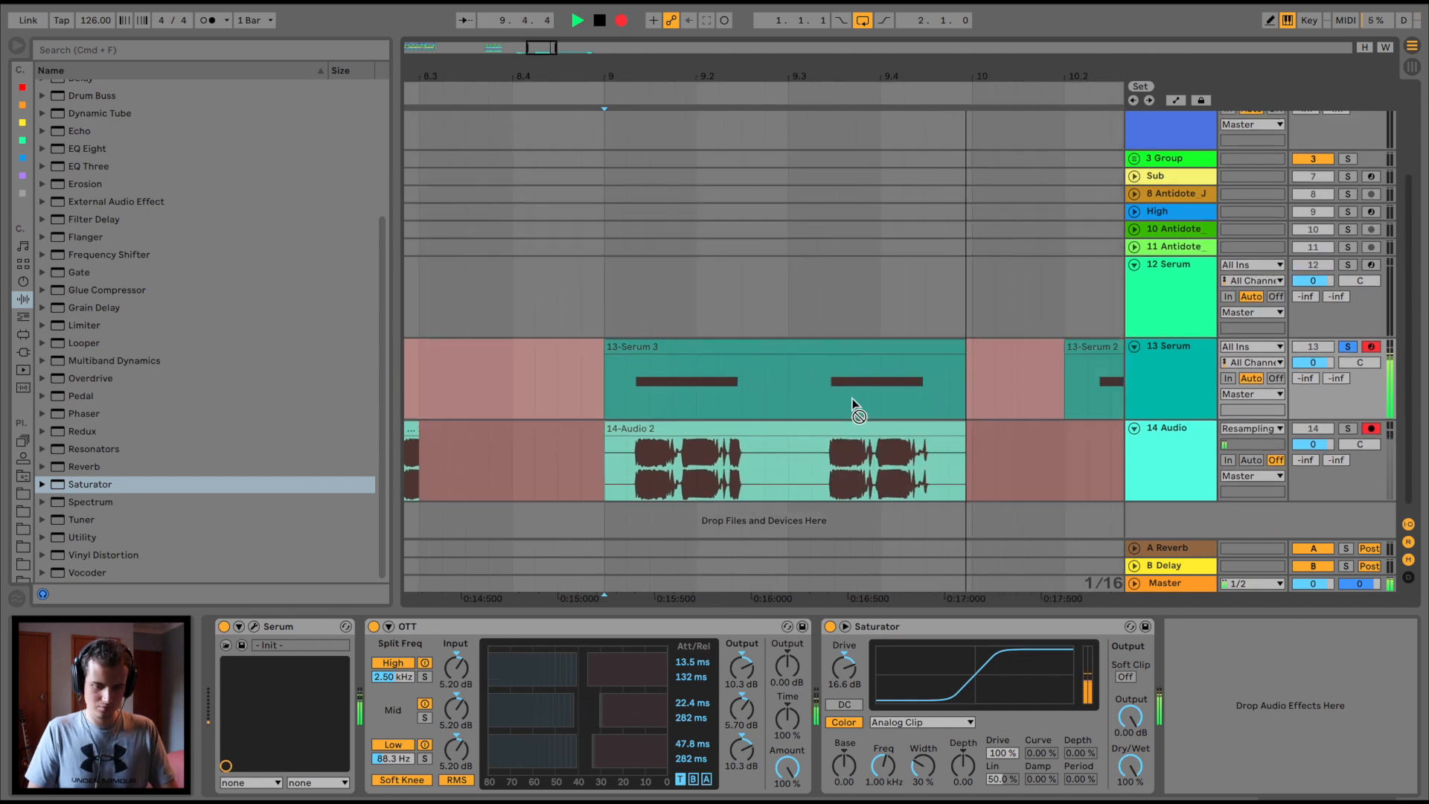
pyautogui.press('space')
# Split the new 14-Audio 2 take partway through its second note and again where that note ends.
pyautogui.click(726, 460)
pyautogui.moveTo(742, 70); pyautogui.dragTo(621, 471)
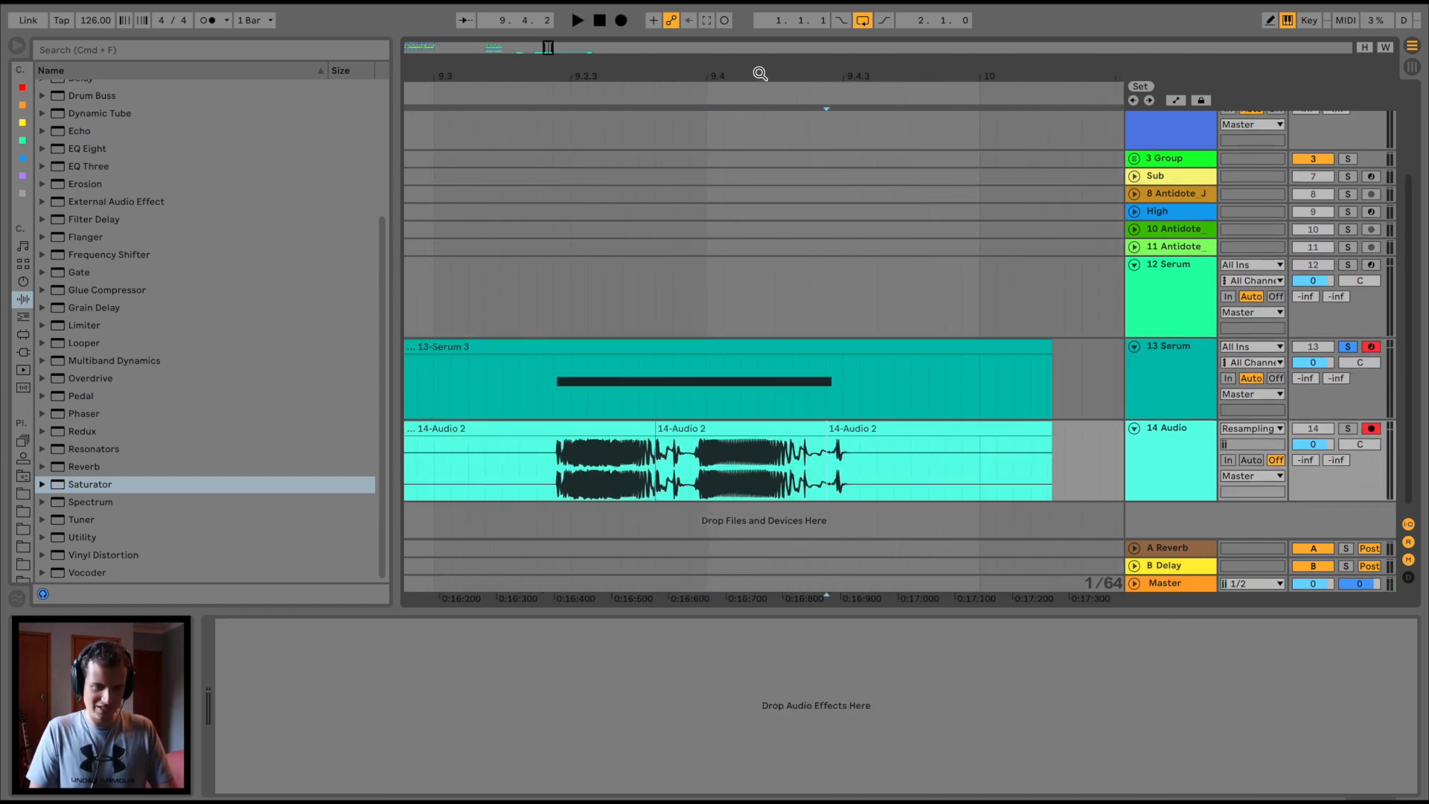
pyautogui.moveTo(760, 73); pyautogui.dragTo(759, 34)
# Paste a copy of the newly split 14-Audio 2 piece and align it at 8.3, directly behind the existing chops.
pyautogui.hscroll(-10, 742, 429)
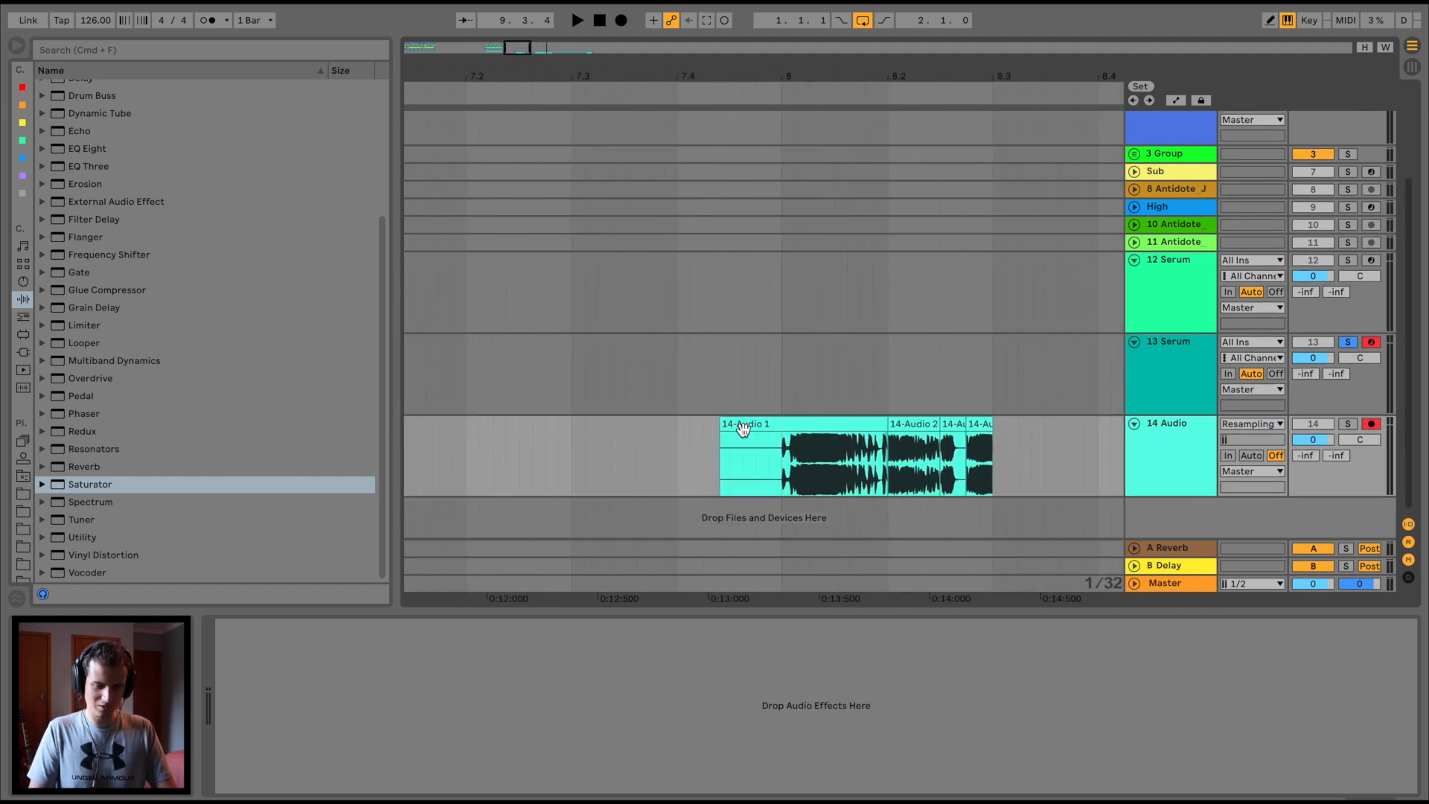
pyautogui.click(774, 441)
pyautogui.press('super+v')
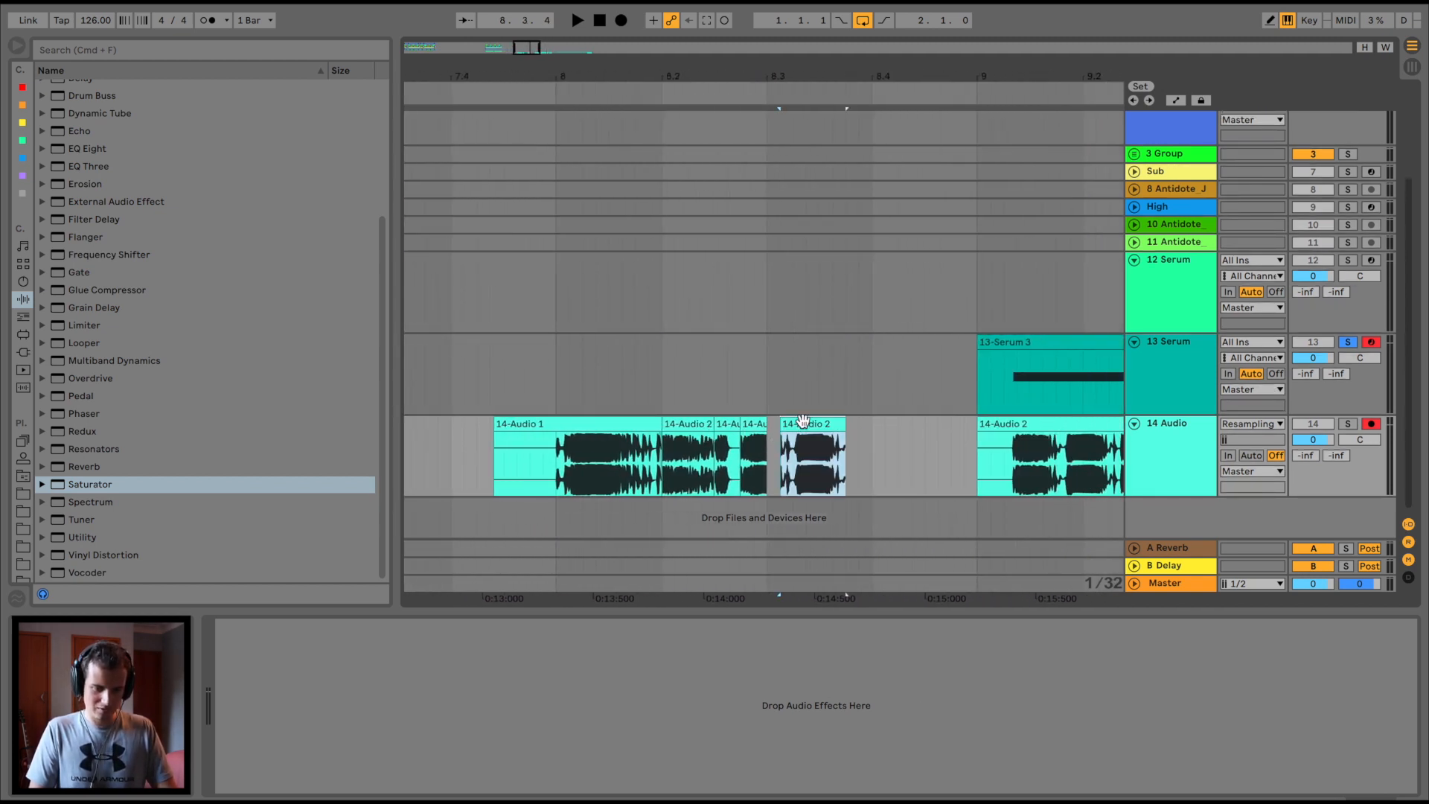
pyautogui.moveTo(803, 422); pyautogui.dragTo(790, 422)
# Solo the 14 Audio track instead of 13 Serum and play the chops from just before bar 8.
pyautogui.click(547, 469)
pyautogui.press('space')
pyautogui.press('space')
pyautogui.click(1340, 424)
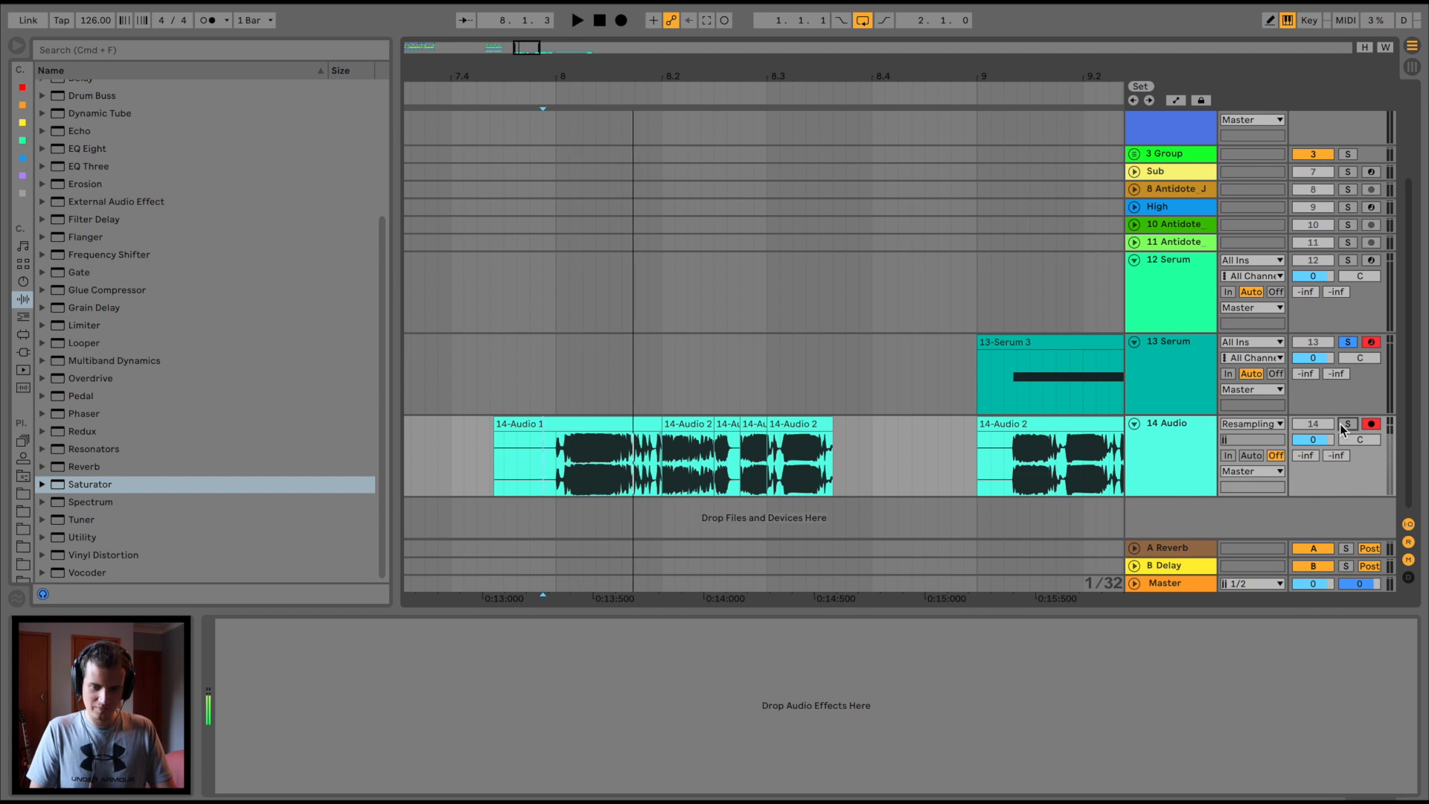
pyautogui.press('space')
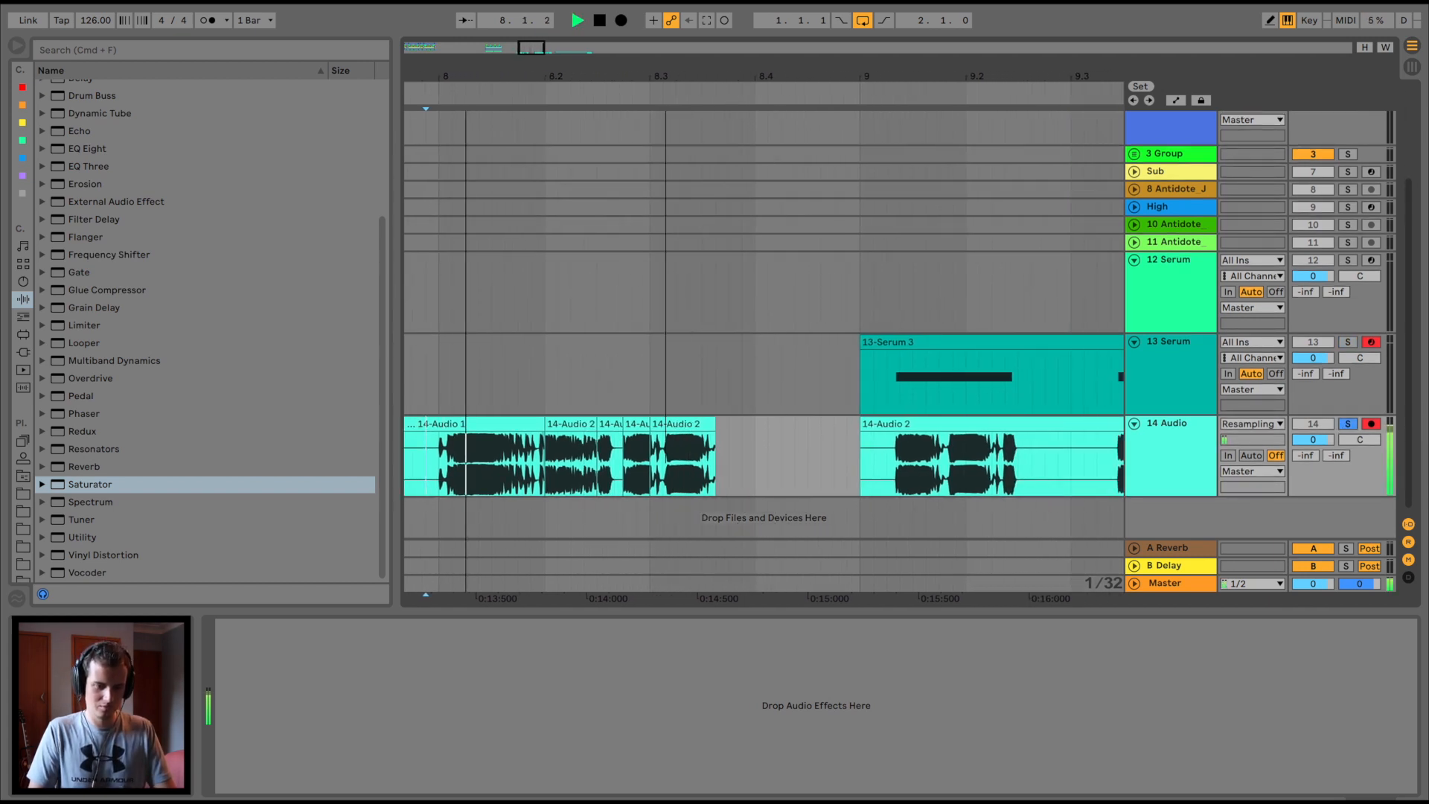
# Extend the end of the 14-Audio 2 piece at 8.3 to 8.4 and audition it.
pyautogui.moveTo(666, 67); pyautogui.dragTo(665, 104)
pyautogui.press('space')
pyautogui.press('space')
pyautogui.moveTo(812, 423); pyautogui.dragTo(936, 425)
pyautogui.press('space')
pyautogui.click(759, 437)
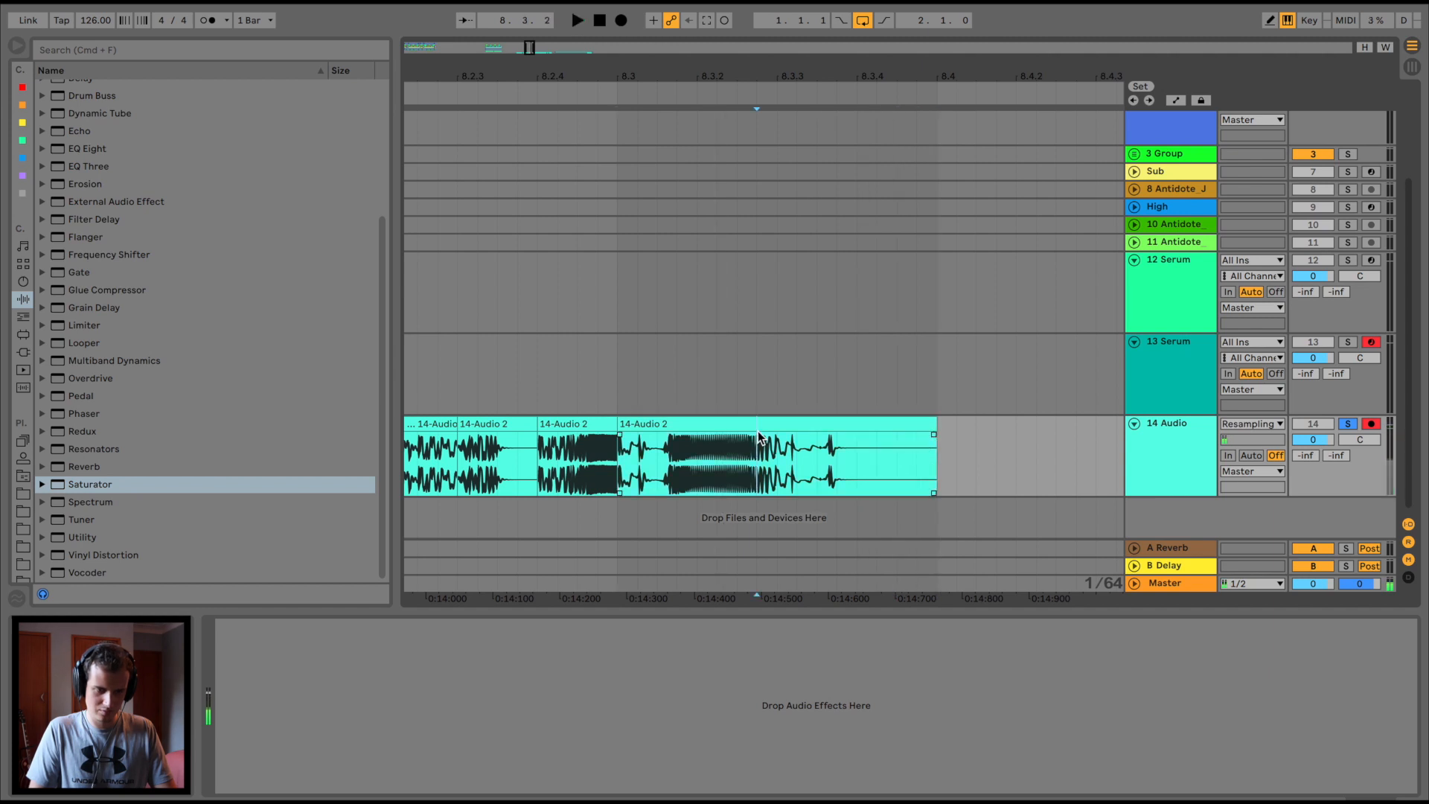
# Turn Warp off for the 14-Audio 2 piece at 8.3, move its sample start earlier to about 0:01:263 and audition it.
pyautogui.doubleClick(739, 423)
pyautogui.hscroll(-4, 570, 715)
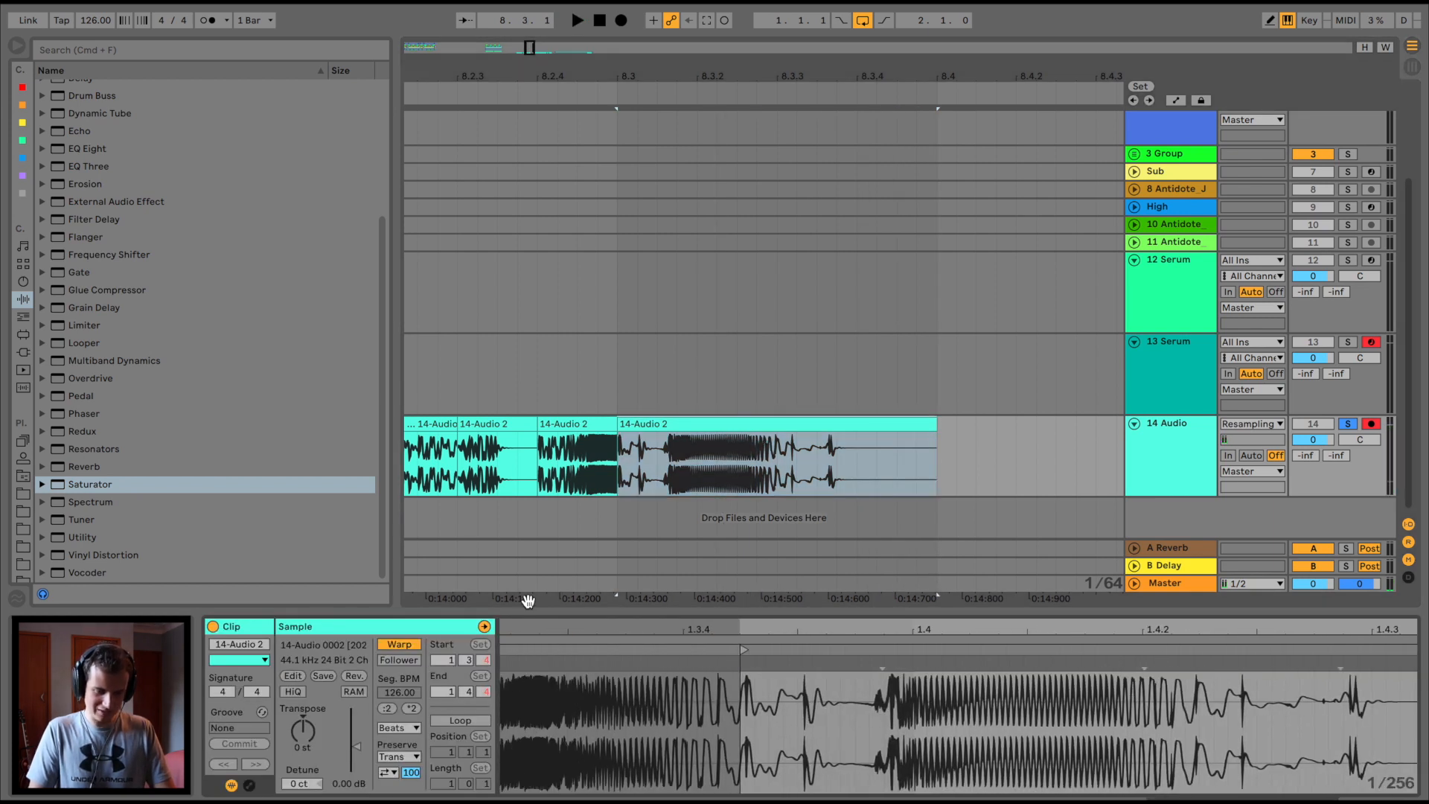
pyautogui.click(390, 646)
pyautogui.press('space')
pyautogui.moveTo(743, 634); pyautogui.dragTo(597, 634)
pyautogui.press('space')
pyautogui.press('space')
pyautogui.press('space')
pyautogui.press('space')
pyautogui.press('space')
pyautogui.press('space')
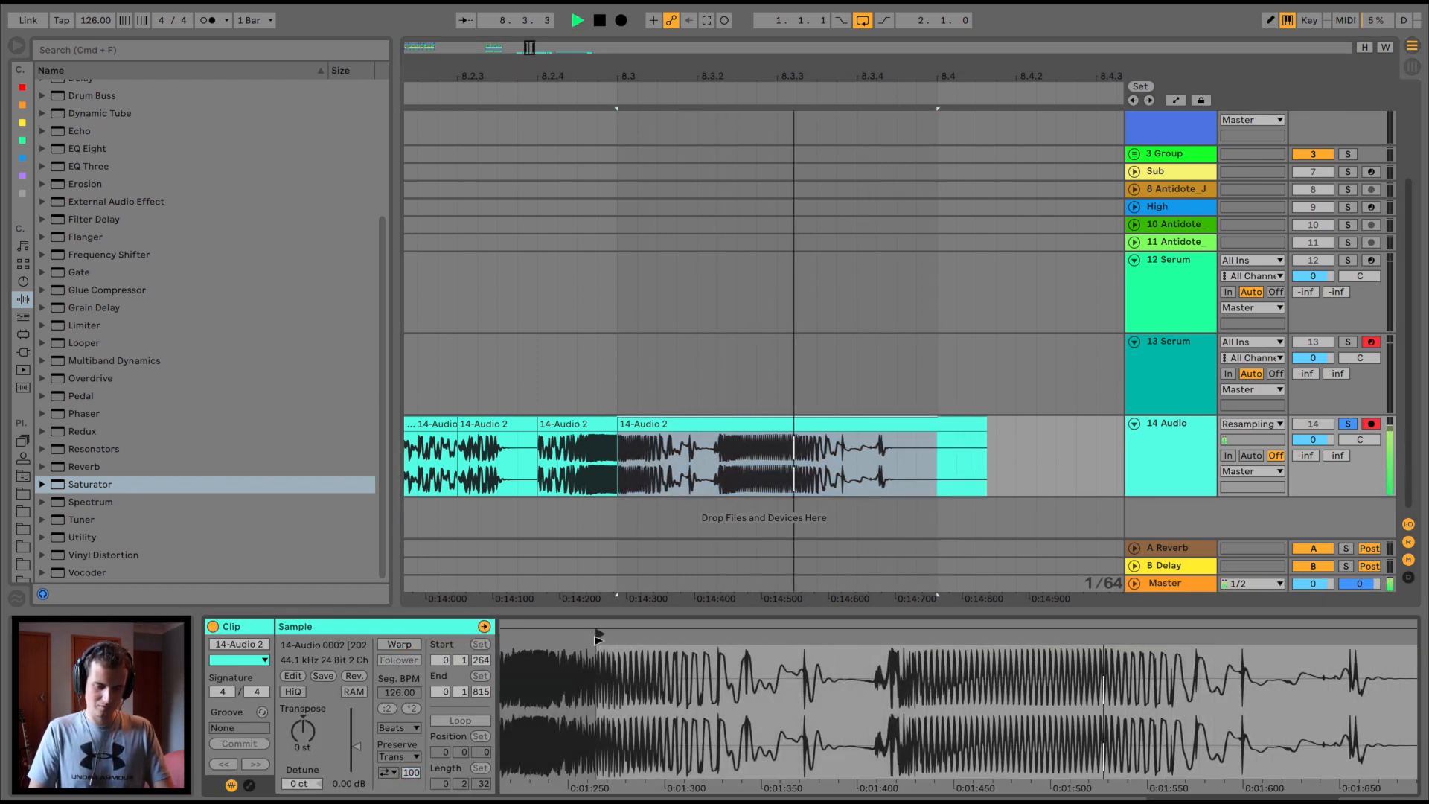
pyautogui.press('space')
# Delete the first segment of the new take at bar 9 and play the chops from bar 8.
pyautogui.moveTo(712, 70); pyautogui.dragTo(714, 73)
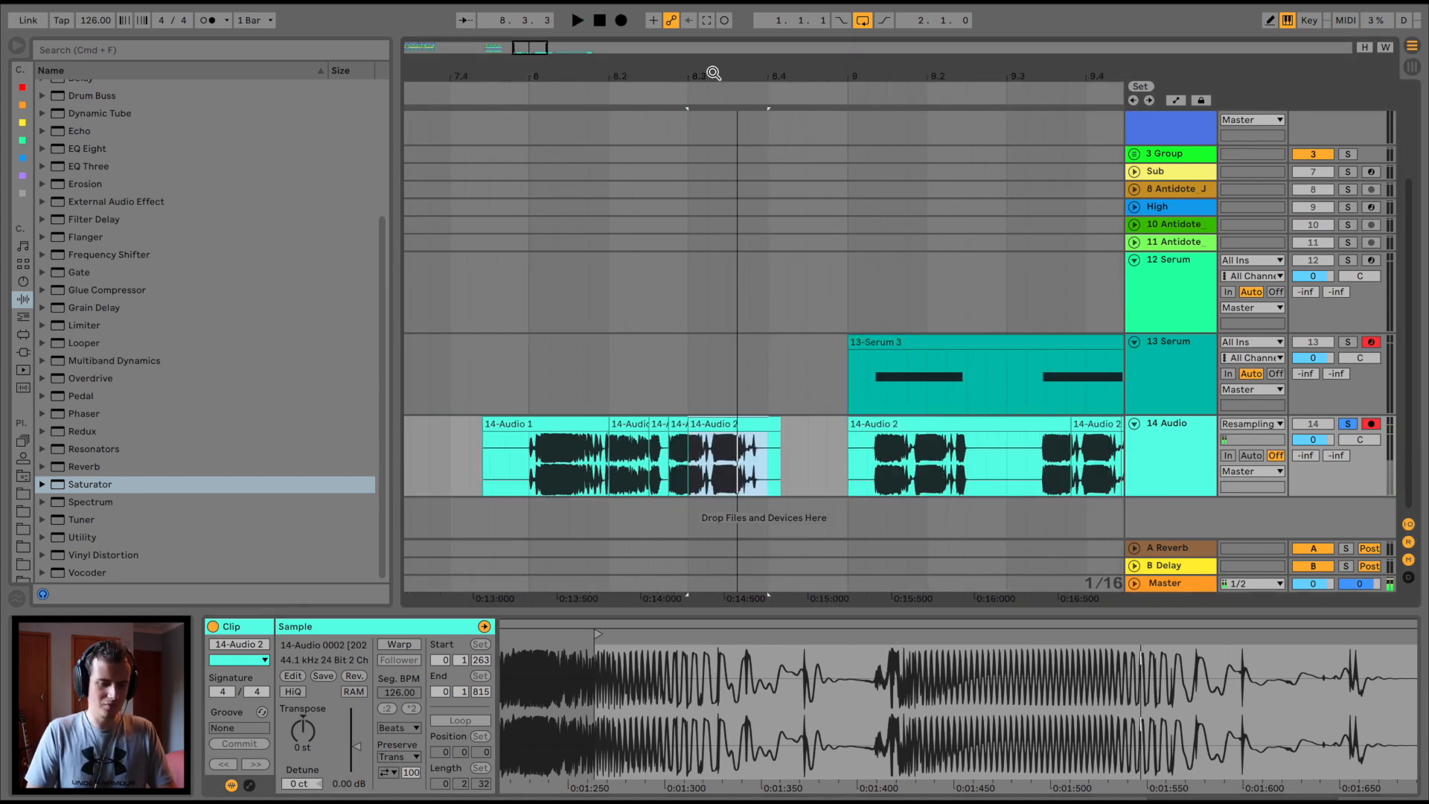
pyautogui.hscroll(2, 653, 465)
pyautogui.click(912, 424)
pyautogui.press('Delete')
pyautogui.click(473, 457)
pyautogui.press('space')
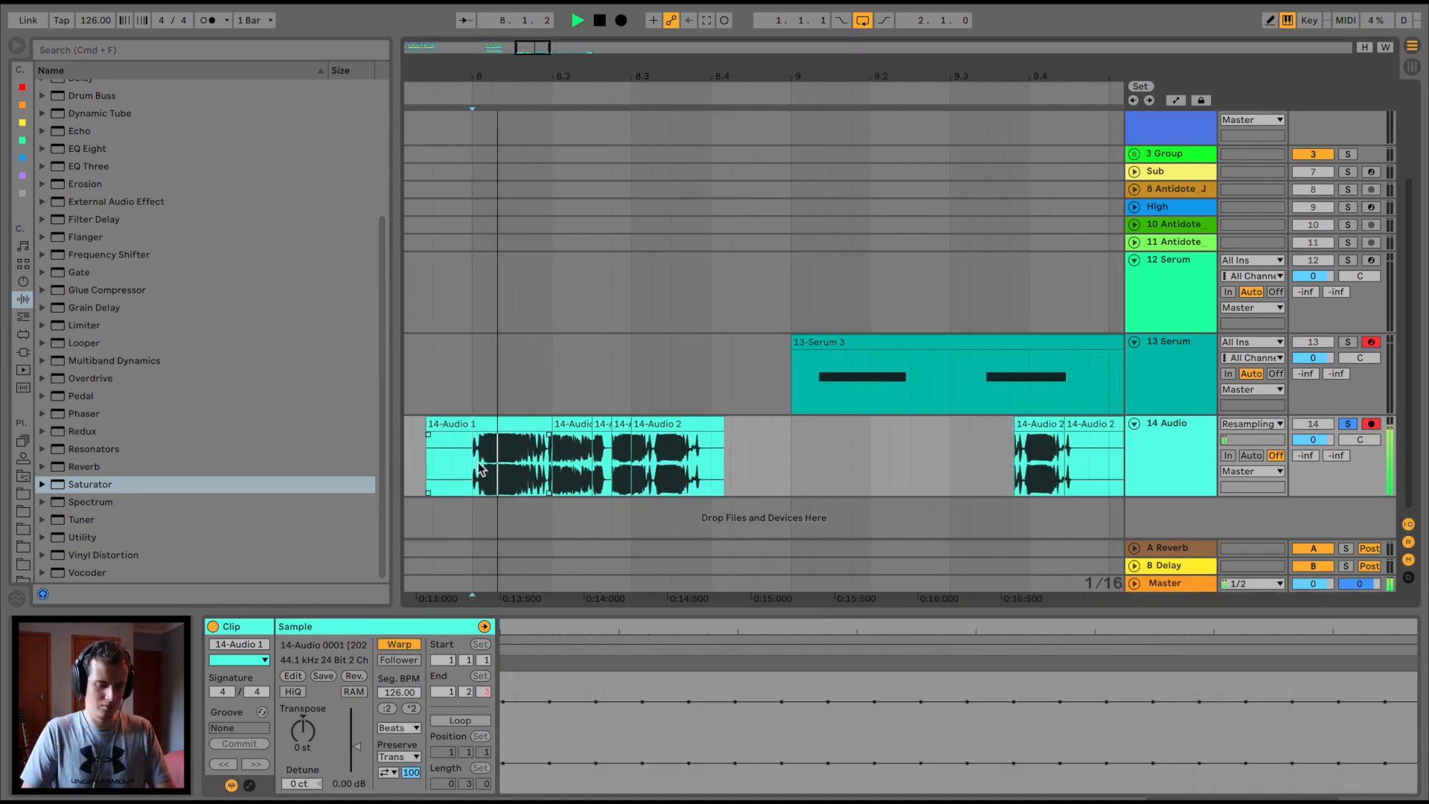
# Move the unwarped 14-Audio 2 piece a sixteenth note later to 8.3.2 and play it back.
pyautogui.moveTo(616, 426); pyautogui.dragTo(635, 427)
pyautogui.click(583, 444)
pyautogui.press('space')
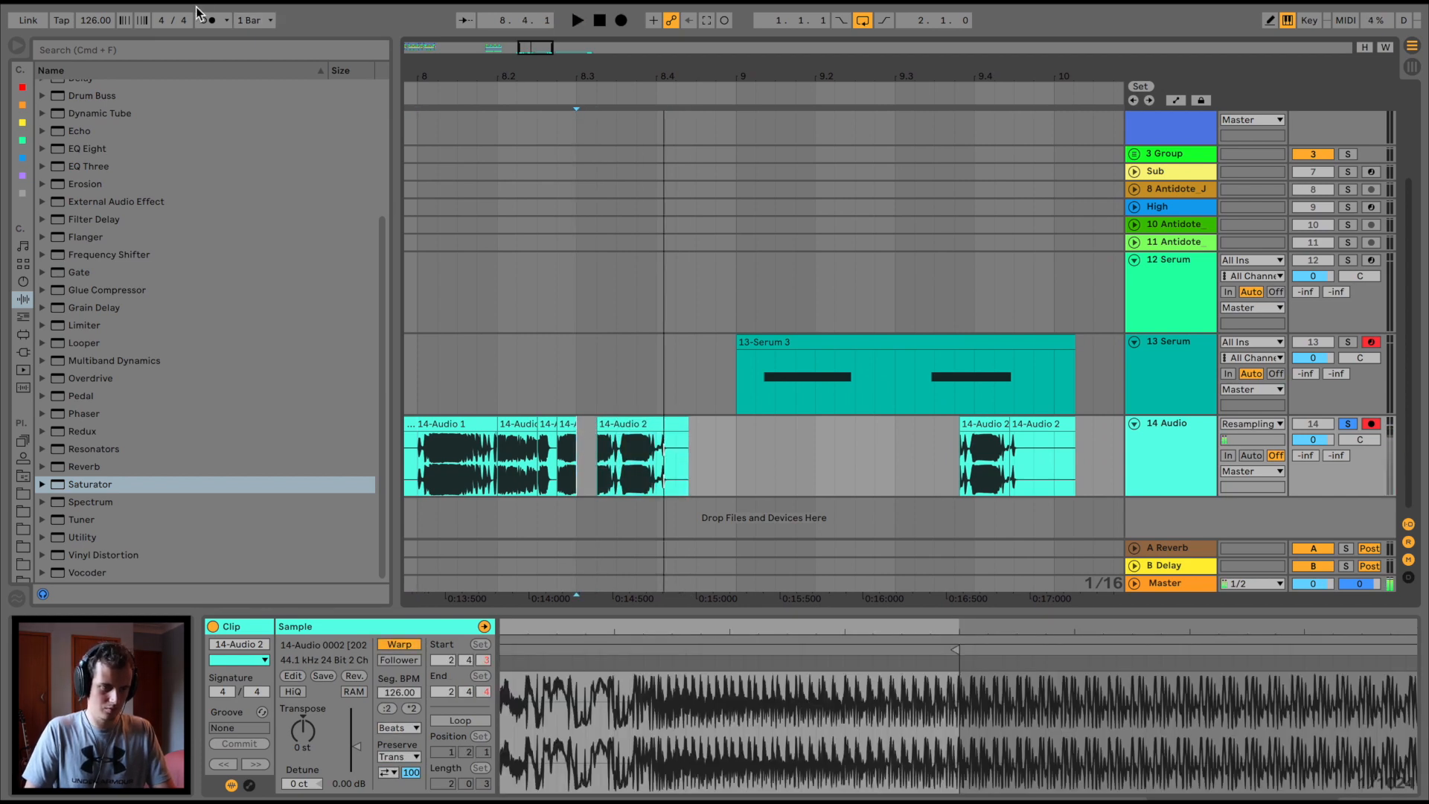
# Loop playback from 8.3 to 8.4 with the metronome on and trim the 14-Audio 2 piece to end at 8.4.
pyautogui.moveTo(575, 439); pyautogui.dragTo(637, 441)
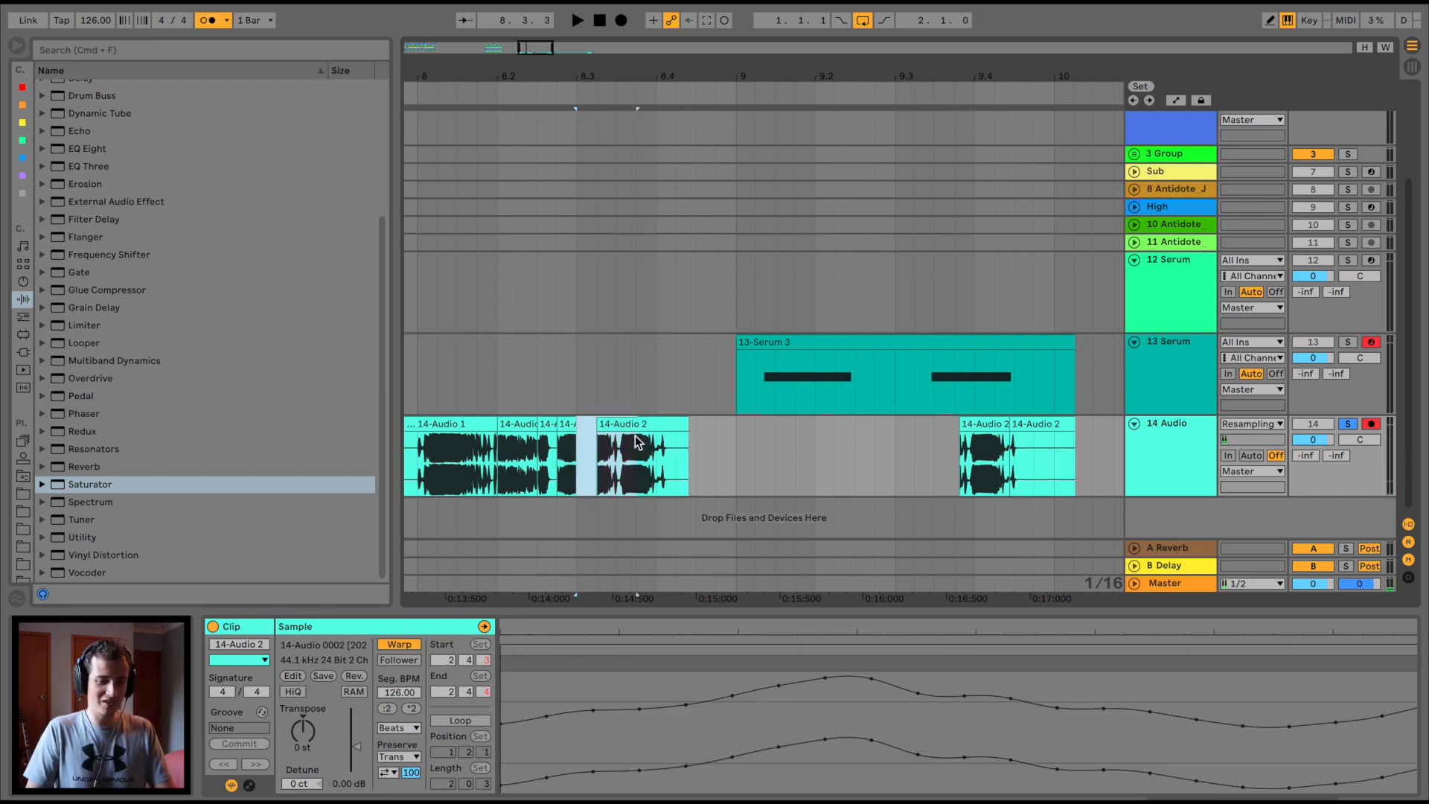
pyautogui.press('super+l')
pyautogui.press('space')
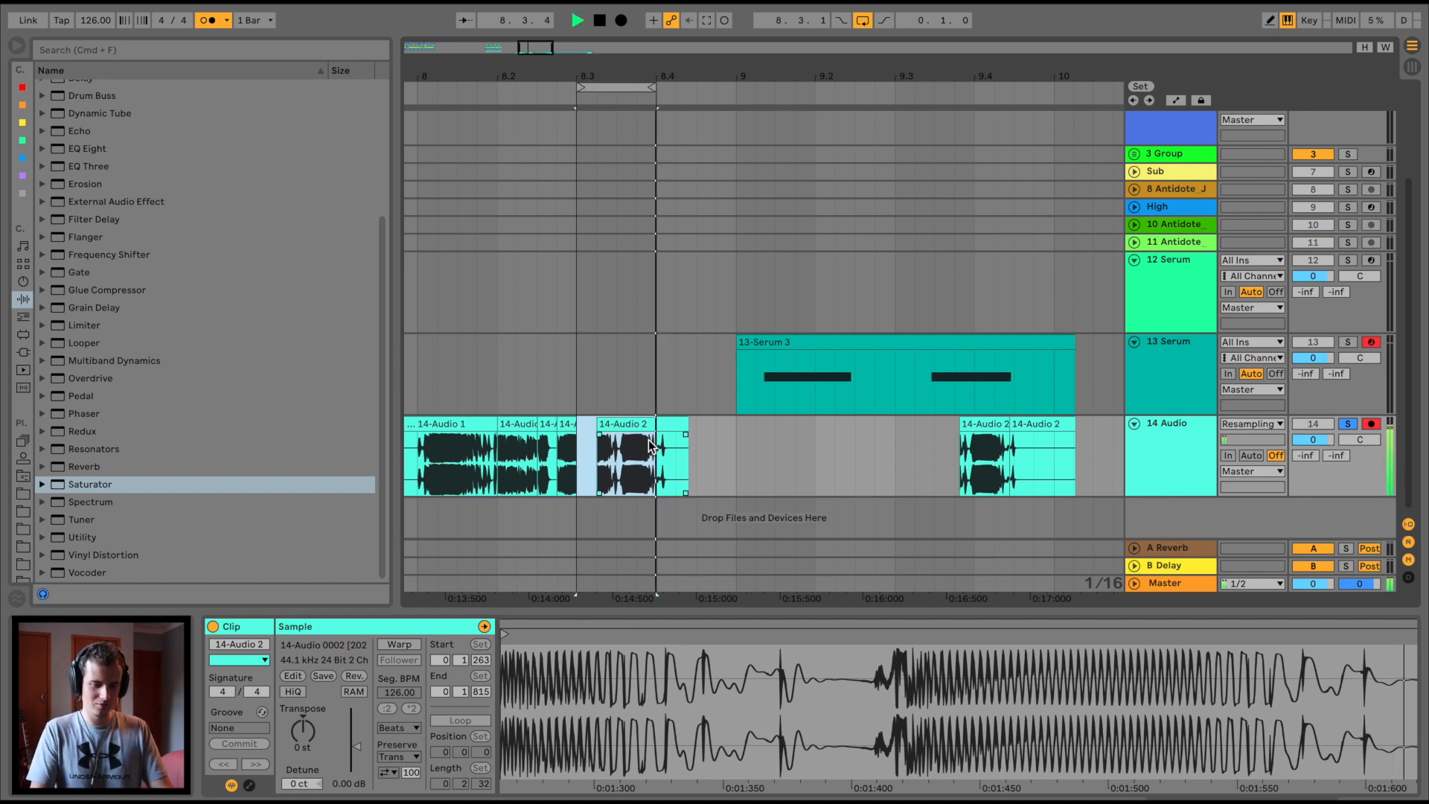
pyautogui.click(689, 438)
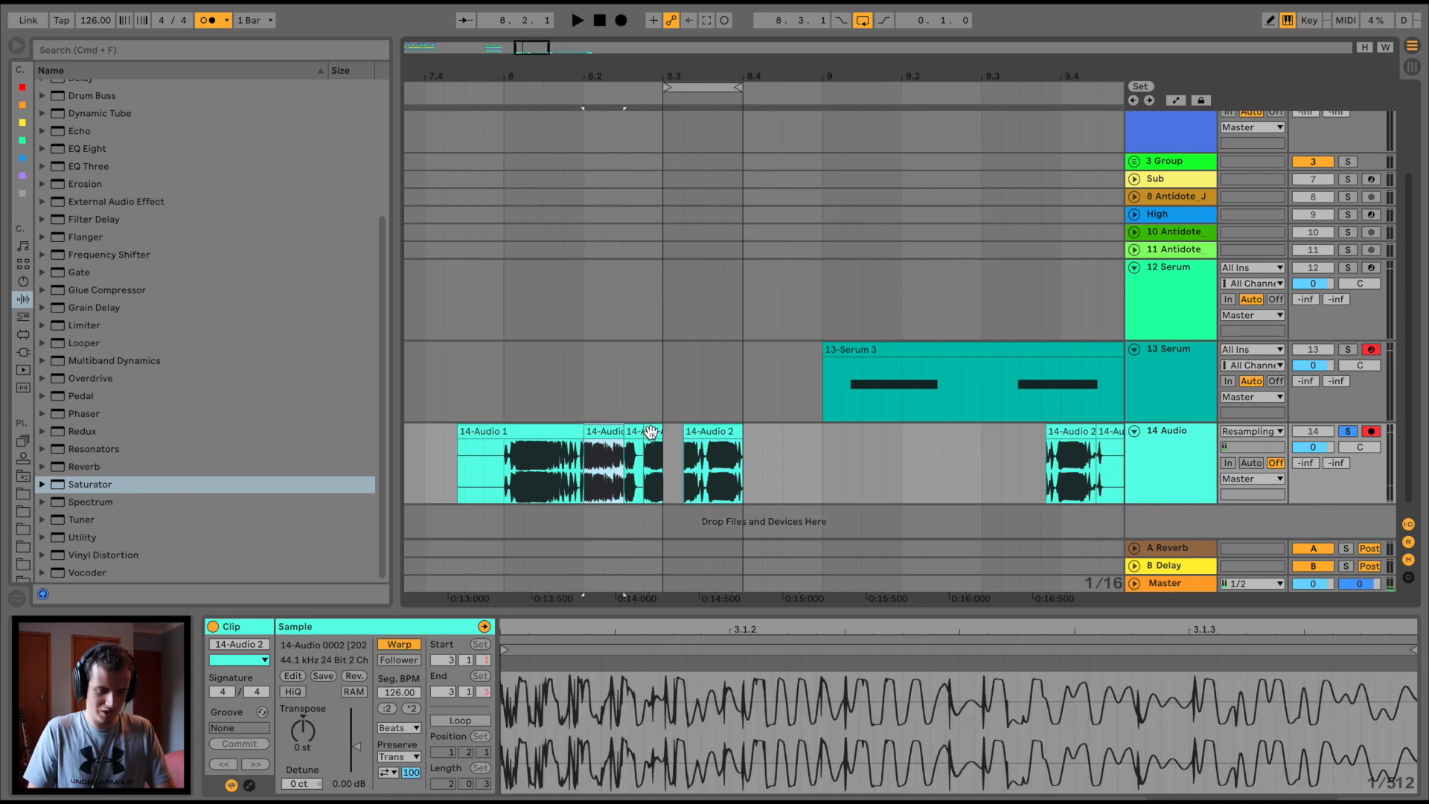
# Move the three chops from 8.2 to bar 9, repeat the trimmed 14-Audio 2 piece at 8.2.2, 8.3.2 and 8.4.2, and play from bar 8.
pyautogui.moveTo(651, 431); pyautogui.dragTo(889, 432)
pyautogui.moveTo(725, 434); pyautogui.dragTo(665, 449)
pyautogui.press('super+d')
pyautogui.press('super+d')
pyautogui.click(505, 468)
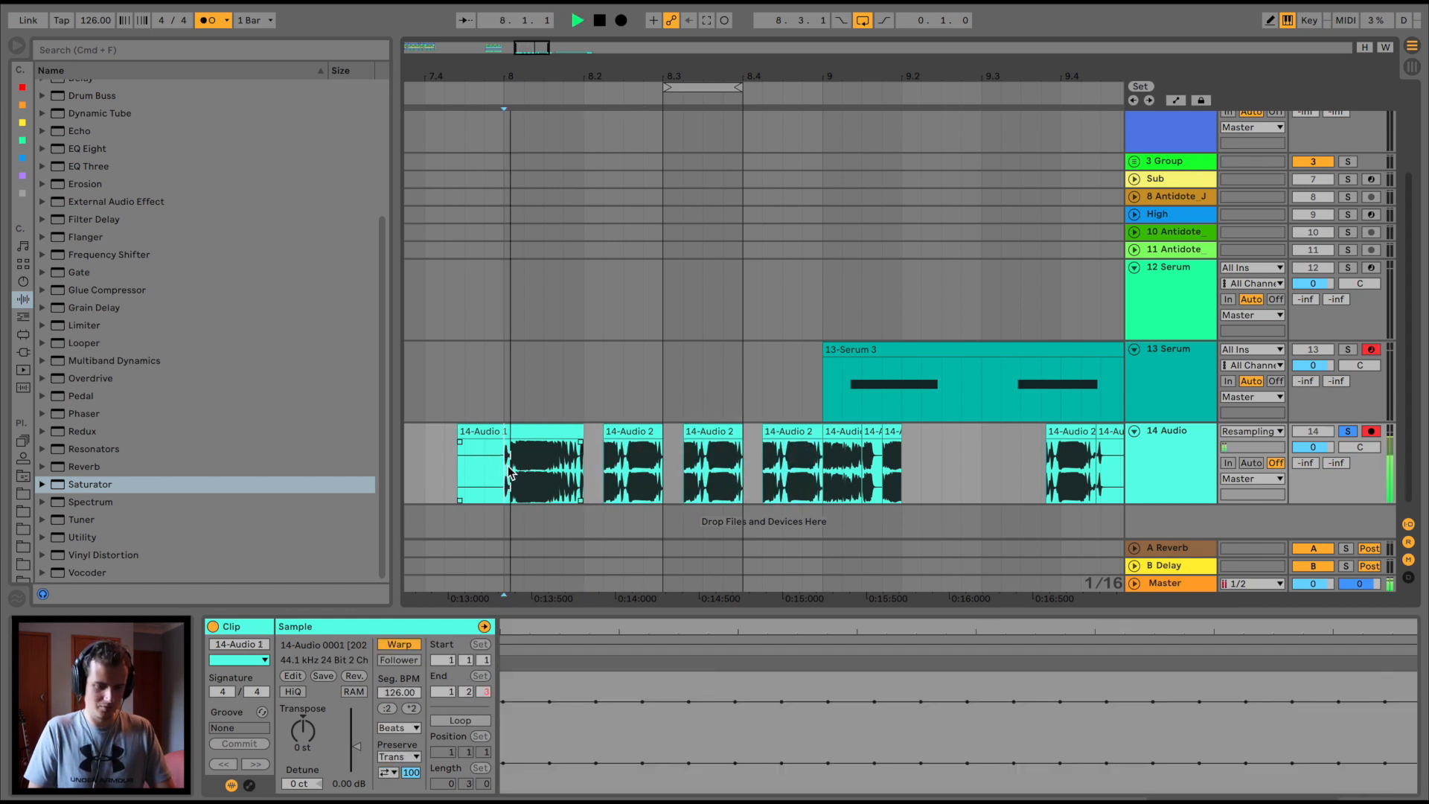
# Turn off loop playback and play the bass chops from bar 8.
pyautogui.press('space')
pyautogui.press('space')
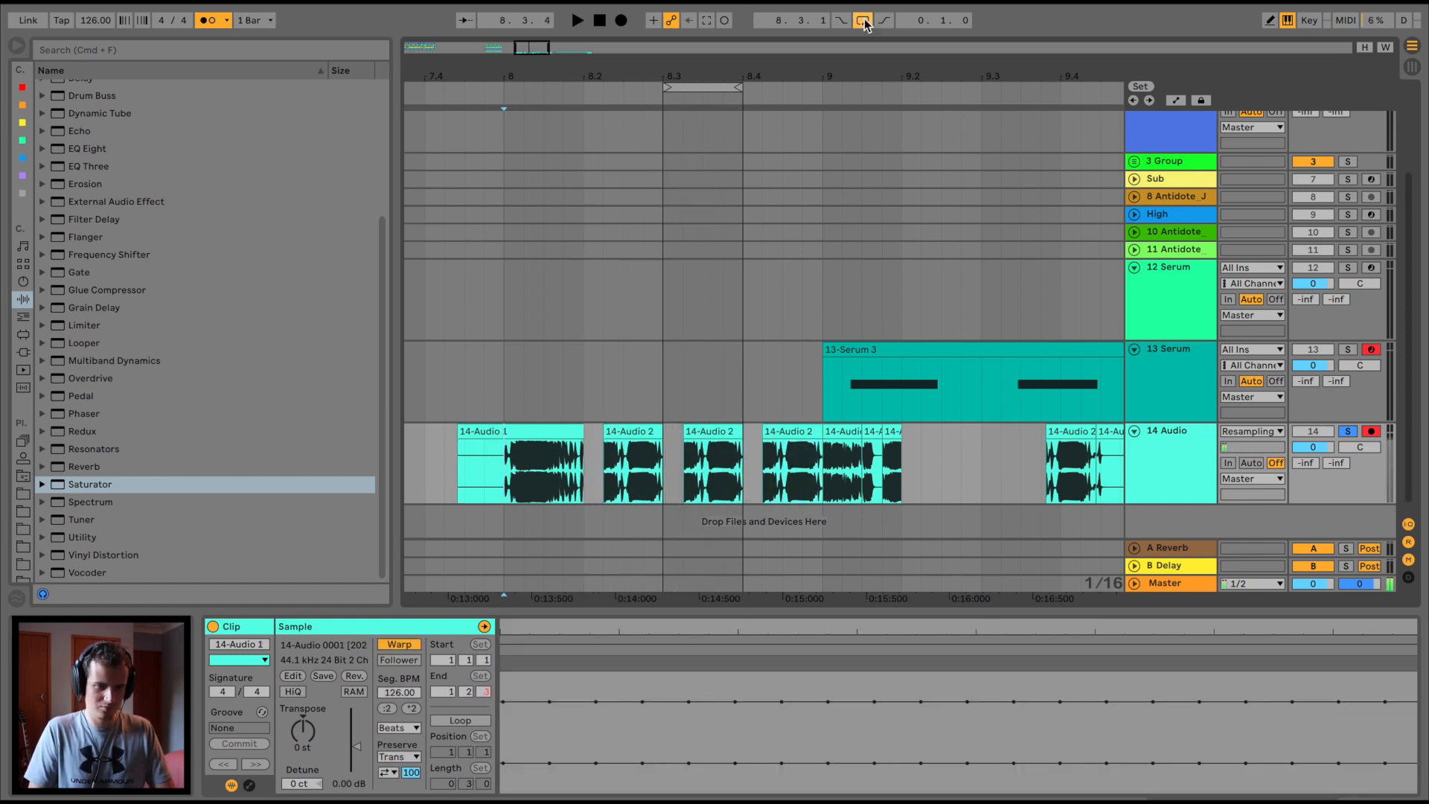
pyautogui.hscroll(3, 775, 312)
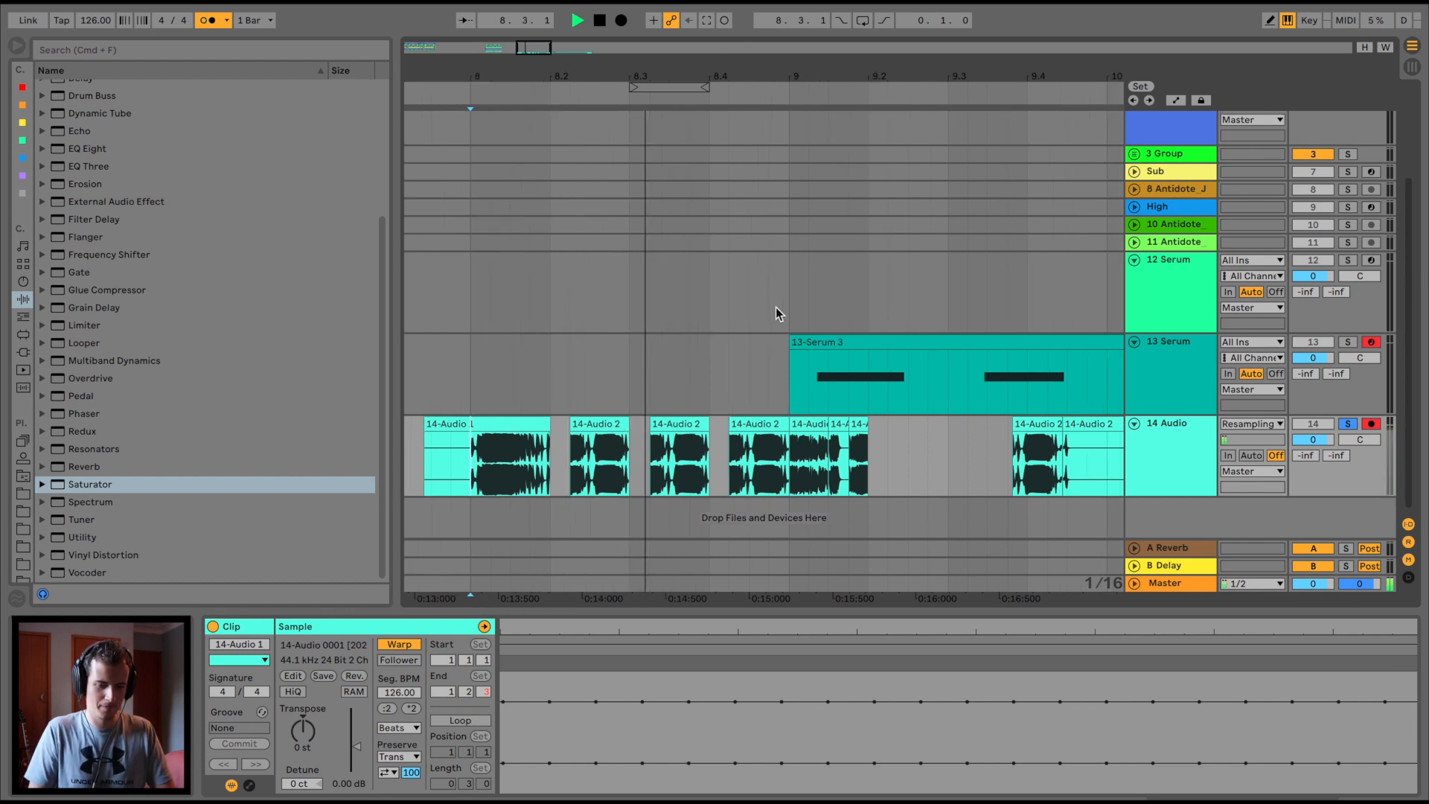
# Replace the chop at 9.1.4 on the 14 Audio track with a duplicate of the 9.1.3 chop.
pyautogui.click(800, 424)
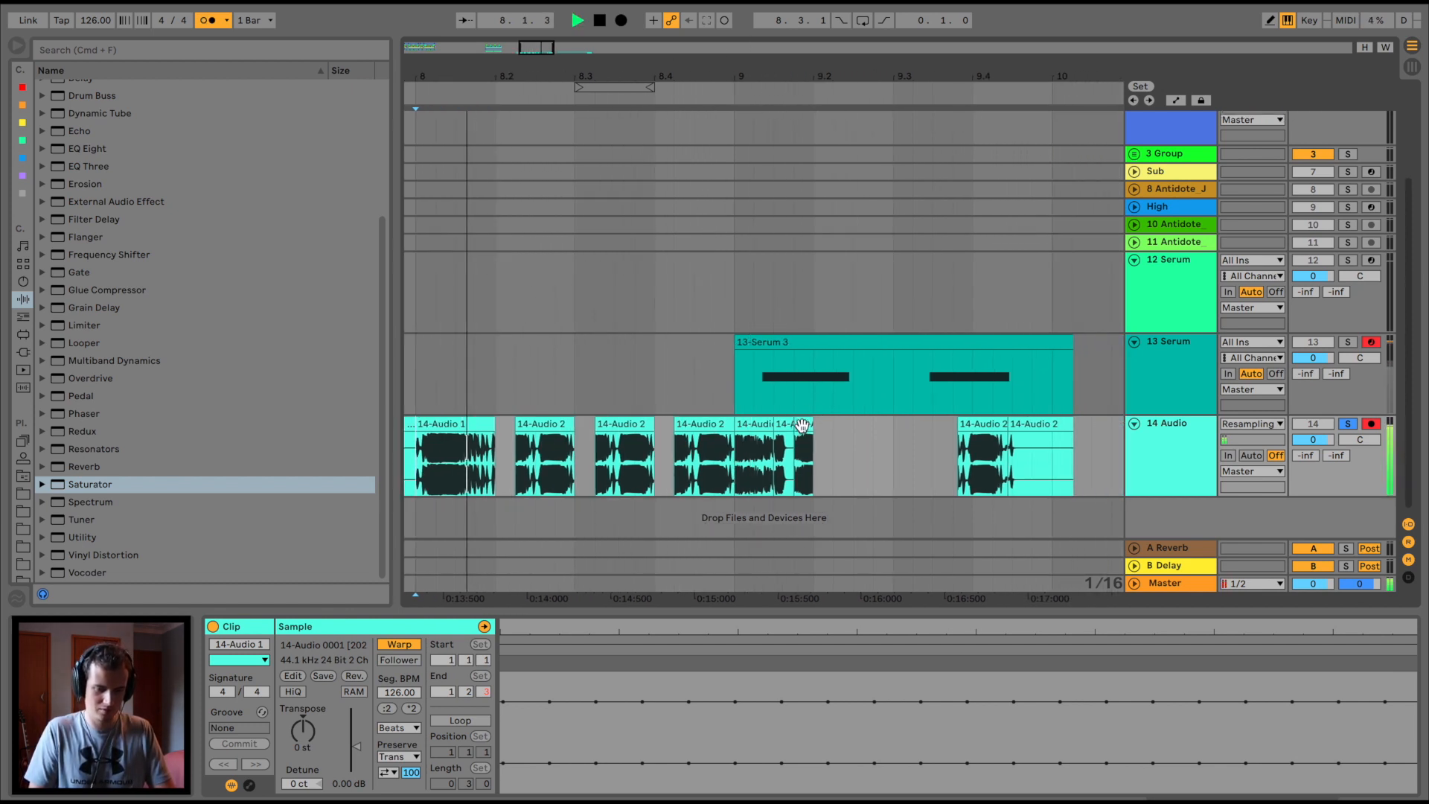
pyautogui.press('Delete')
pyautogui.click(779, 422)
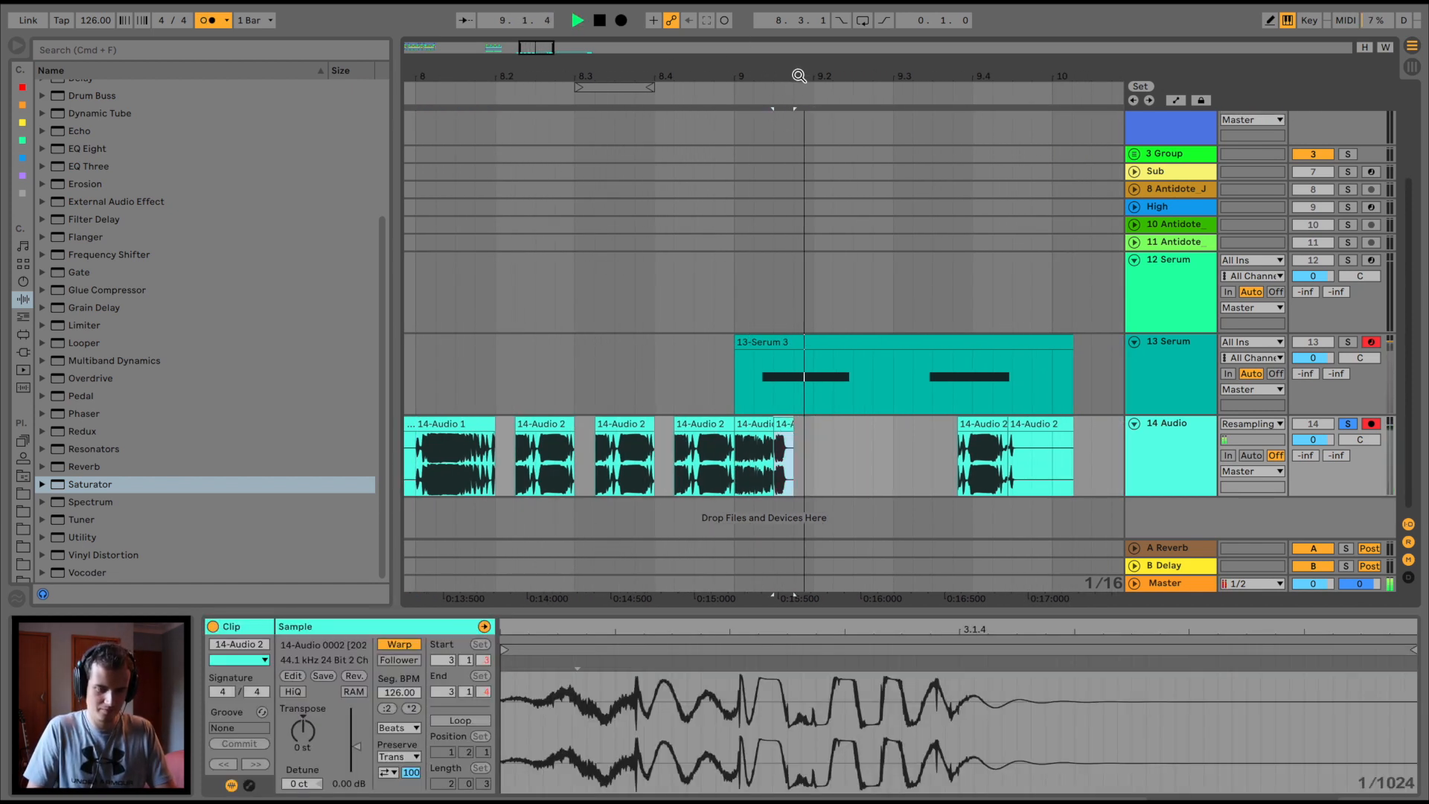
pyautogui.press('+')
pyautogui.press('space')
pyautogui.press('super+d')
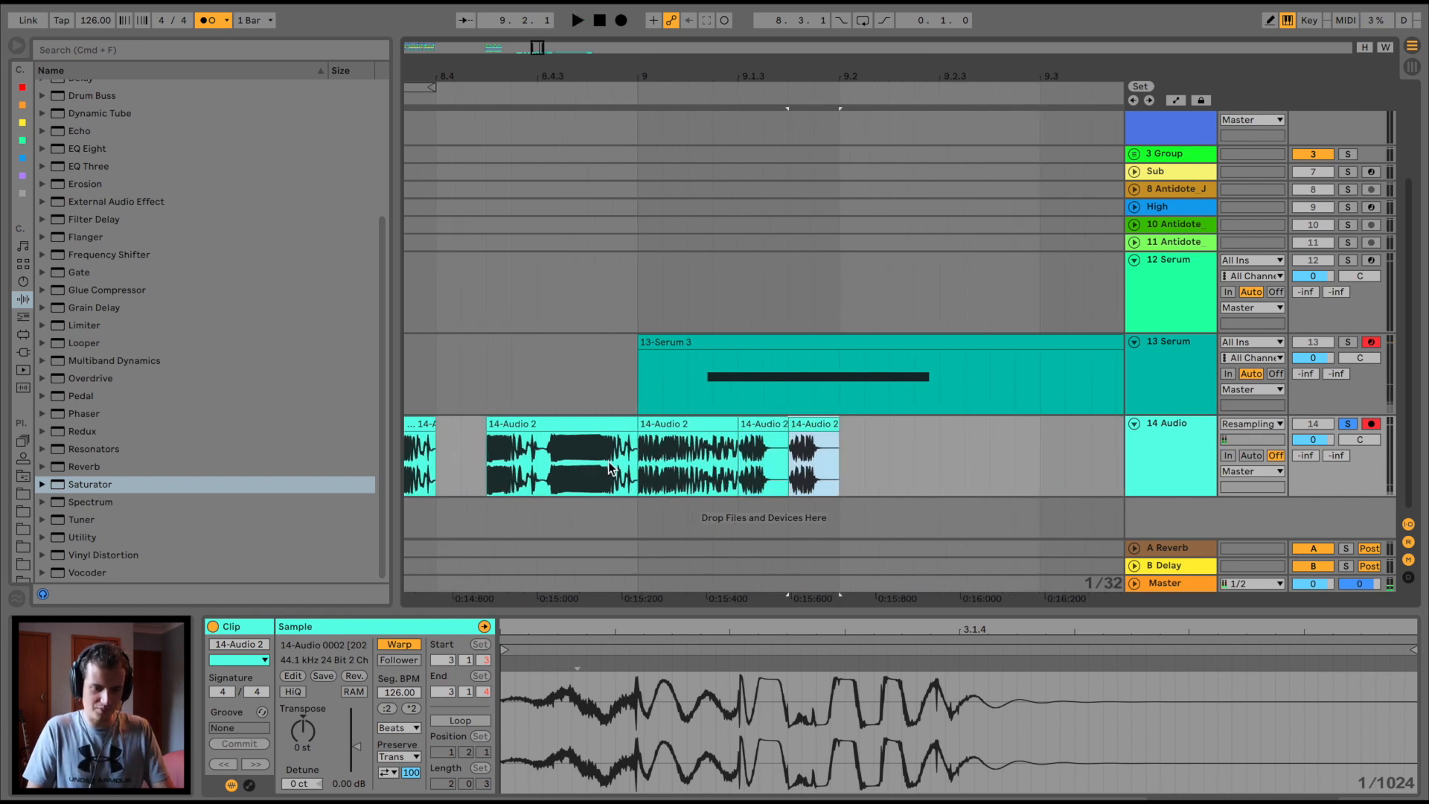
# Shorten the chop at 9.1.4 to a thirty-second note and repeat it once so the pair ends at 9.2.
pyautogui.press('space')
pyautogui.click(813, 422)
pyautogui.press('space')
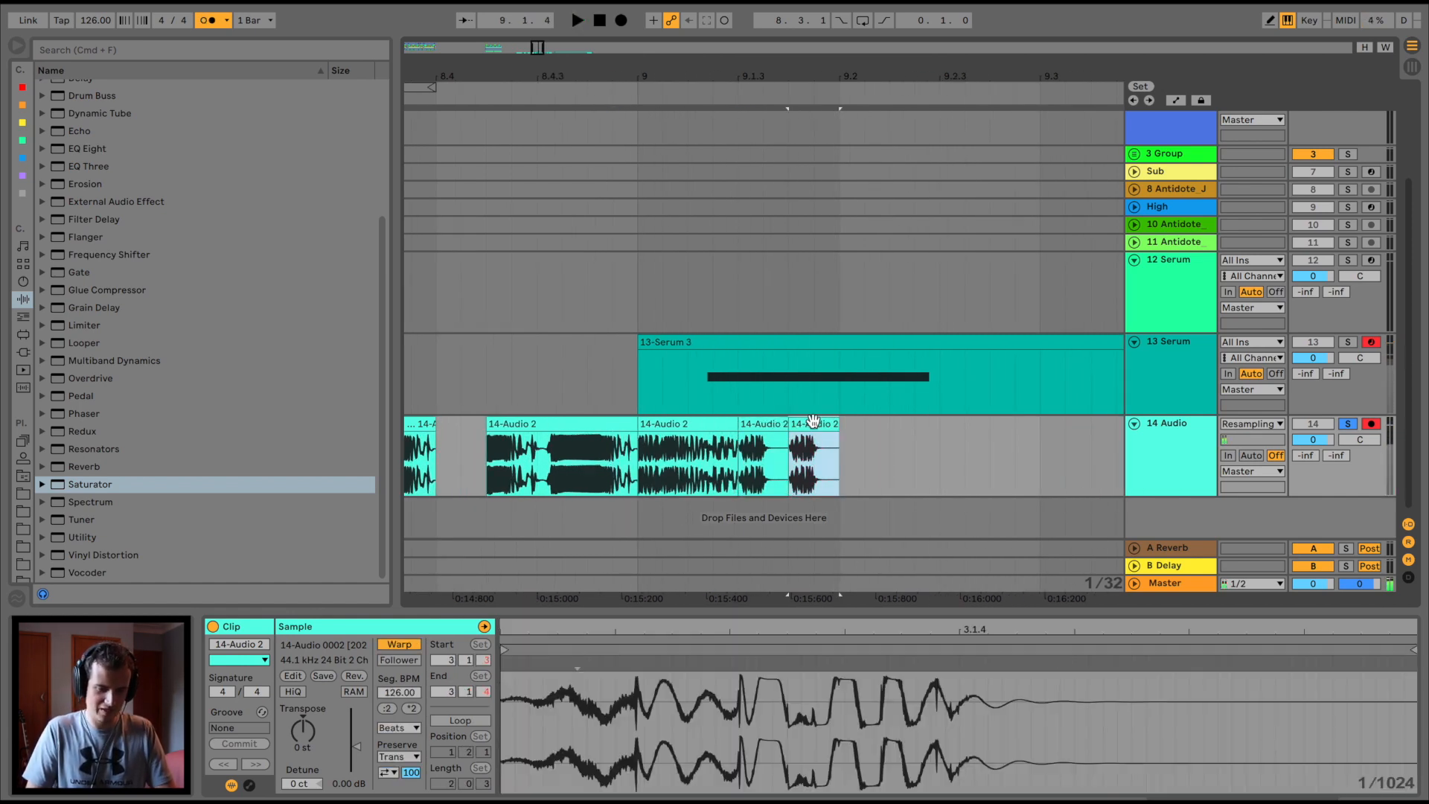
pyautogui.moveTo(676, 465); pyautogui.dragTo(698, 430)
pyautogui.click(817, 425)
pyautogui.press('super+v')
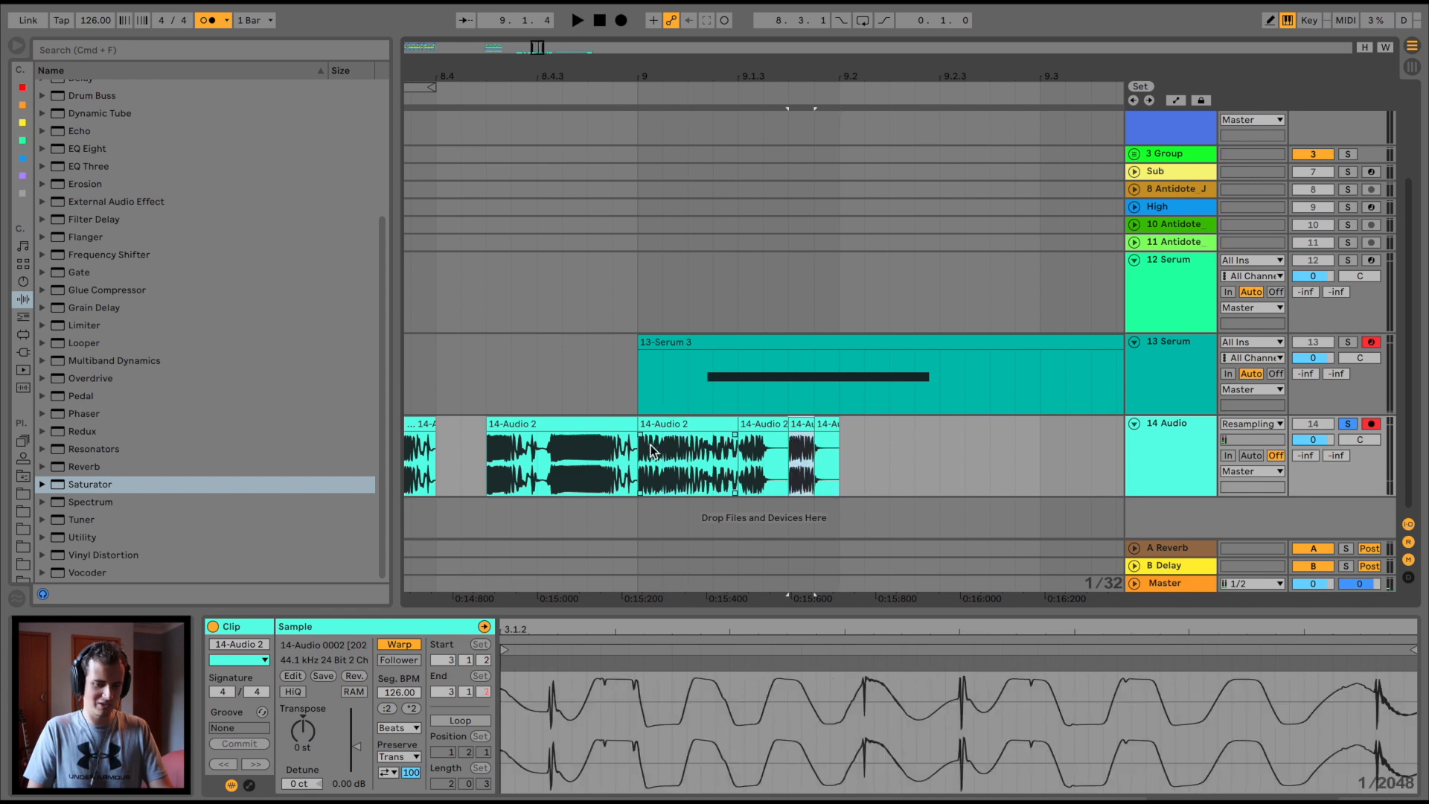
# Play back the chops around bar 9 to check the thirty-second-note stutter.
pyautogui.click(646, 465)
pyautogui.press('space')
pyautogui.press('space')
pyautogui.press('space')
pyautogui.click(613, 424)
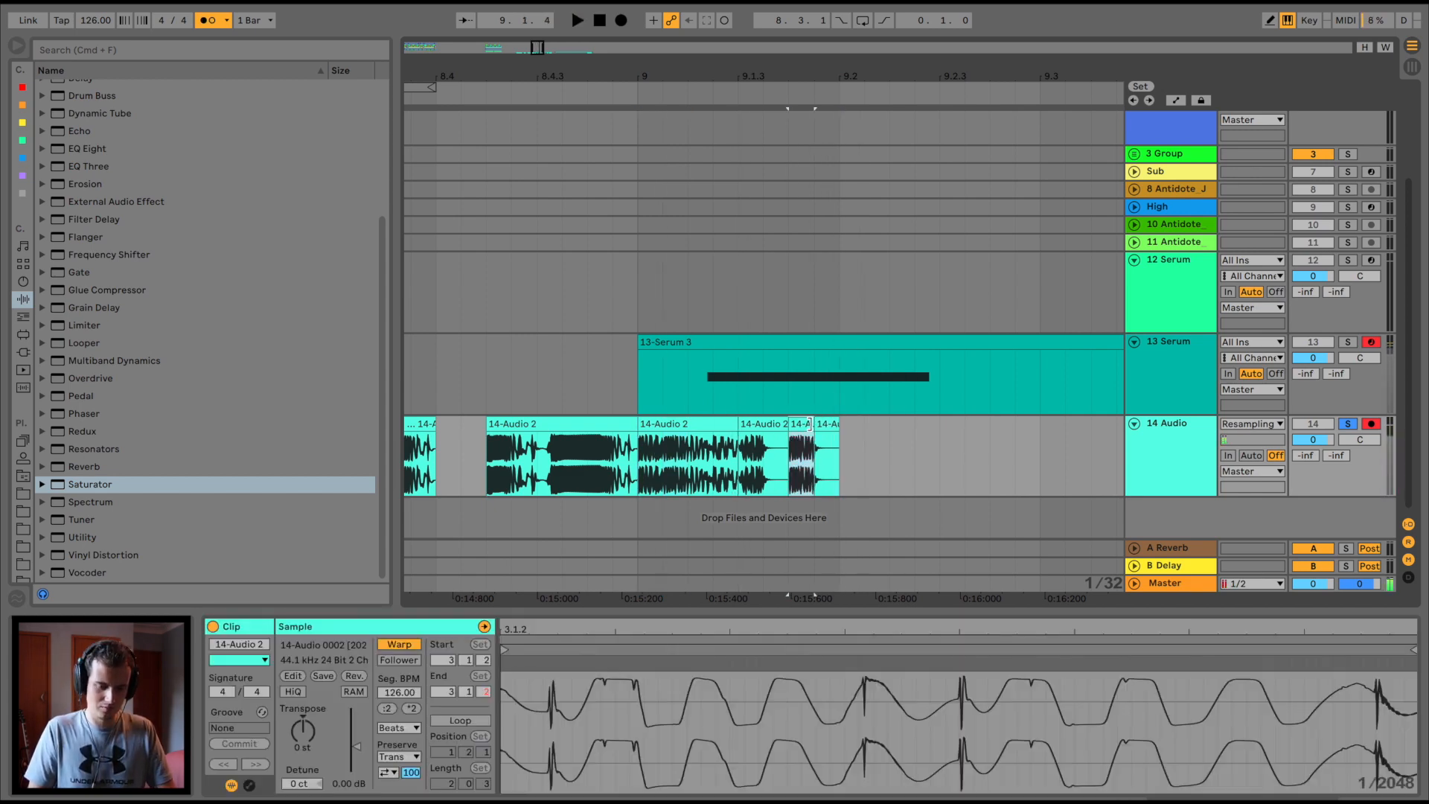
pyautogui.press('space')
pyautogui.press('space')
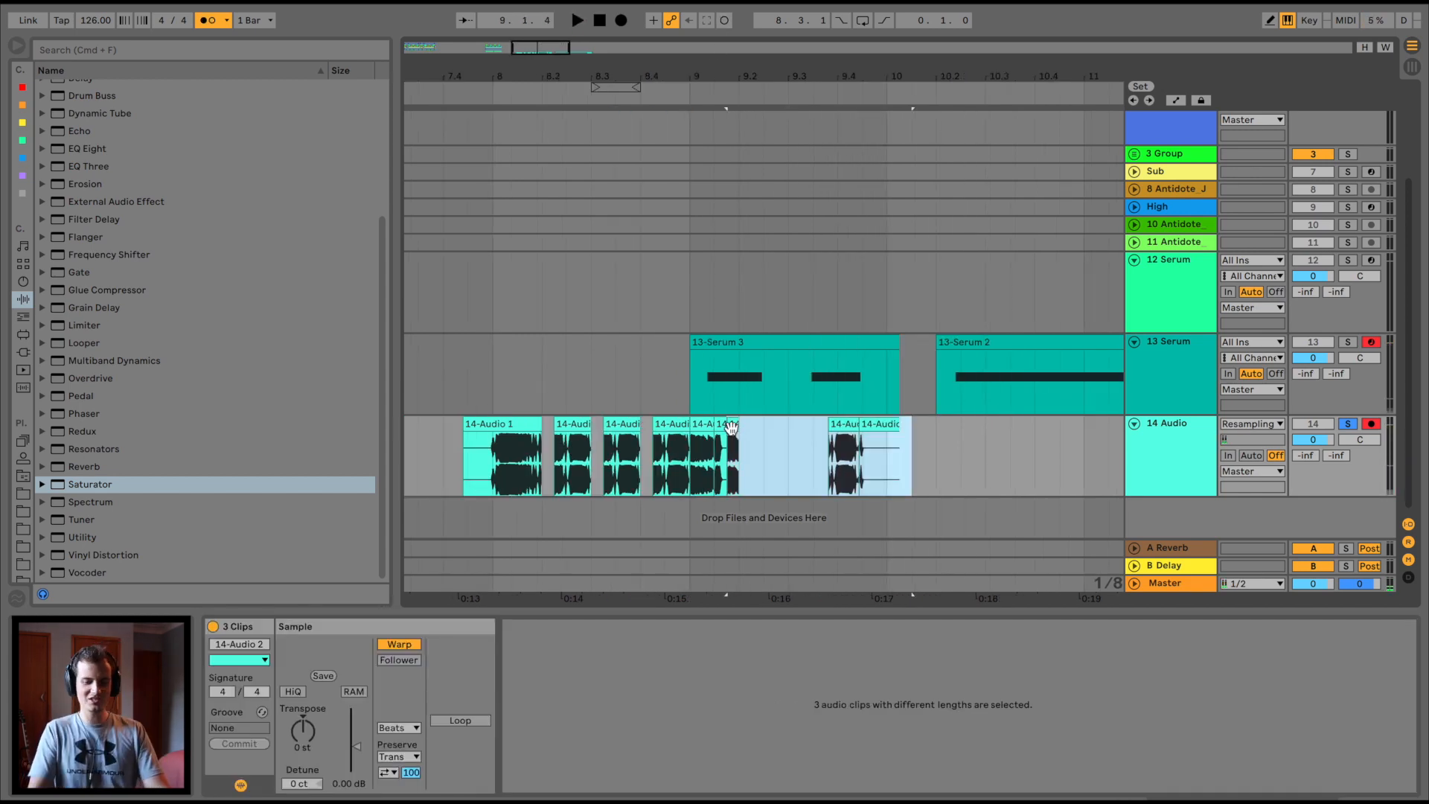
# Delete the leftover audio clips from 9.3 onward on the 14 Audio track.
pyautogui.press('Delete')
pyautogui.press('super+z')
pyautogui.moveTo(982, 426); pyautogui.dragTo(794, 422)
pyautogui.press('Delete')
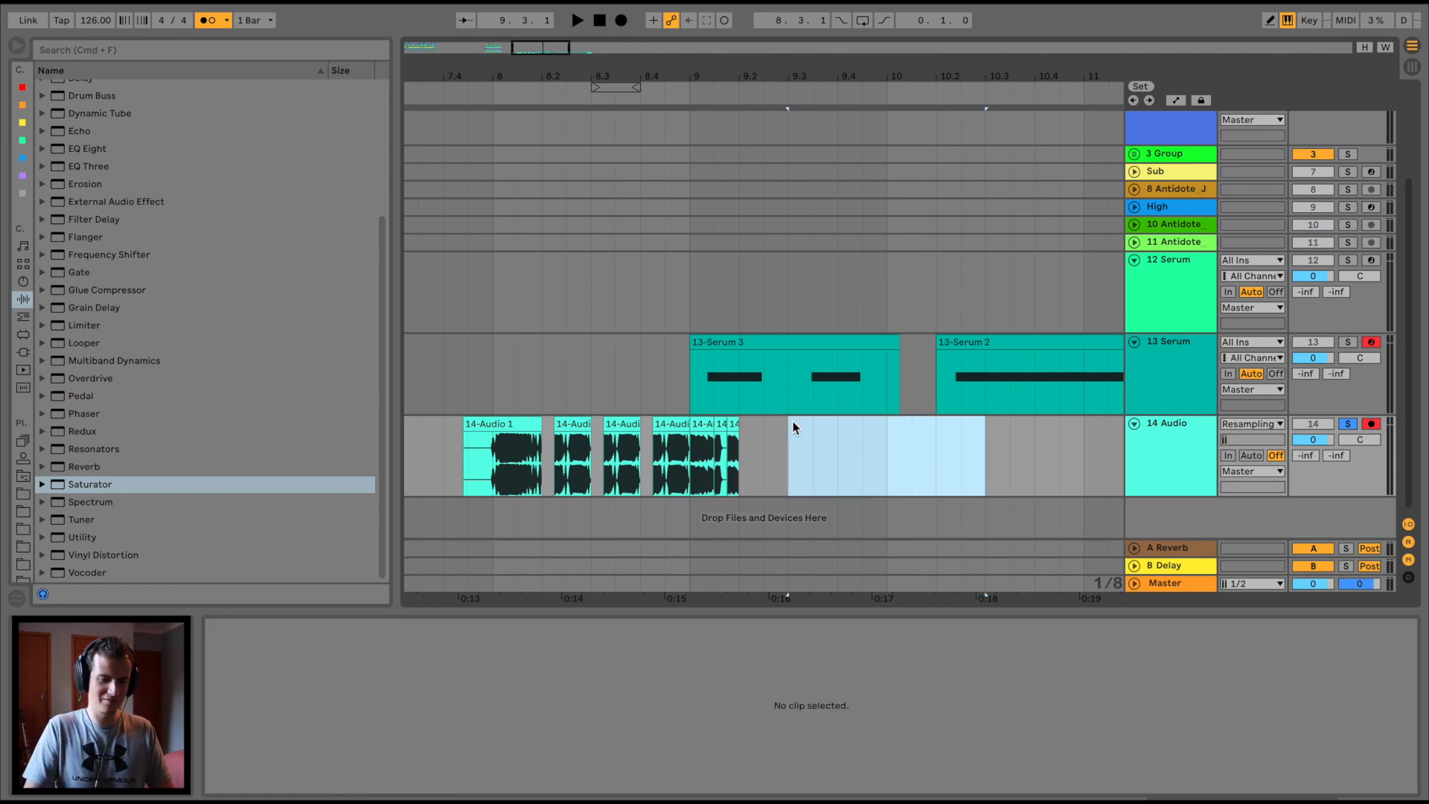
# Repeat the beat from 8.4 to 9 with its offbeat chop on the three beats from 9.2 to bar 10.
pyautogui.moveTo(644, 427); pyautogui.dragTo(698, 428)
pyautogui.click(694, 428)
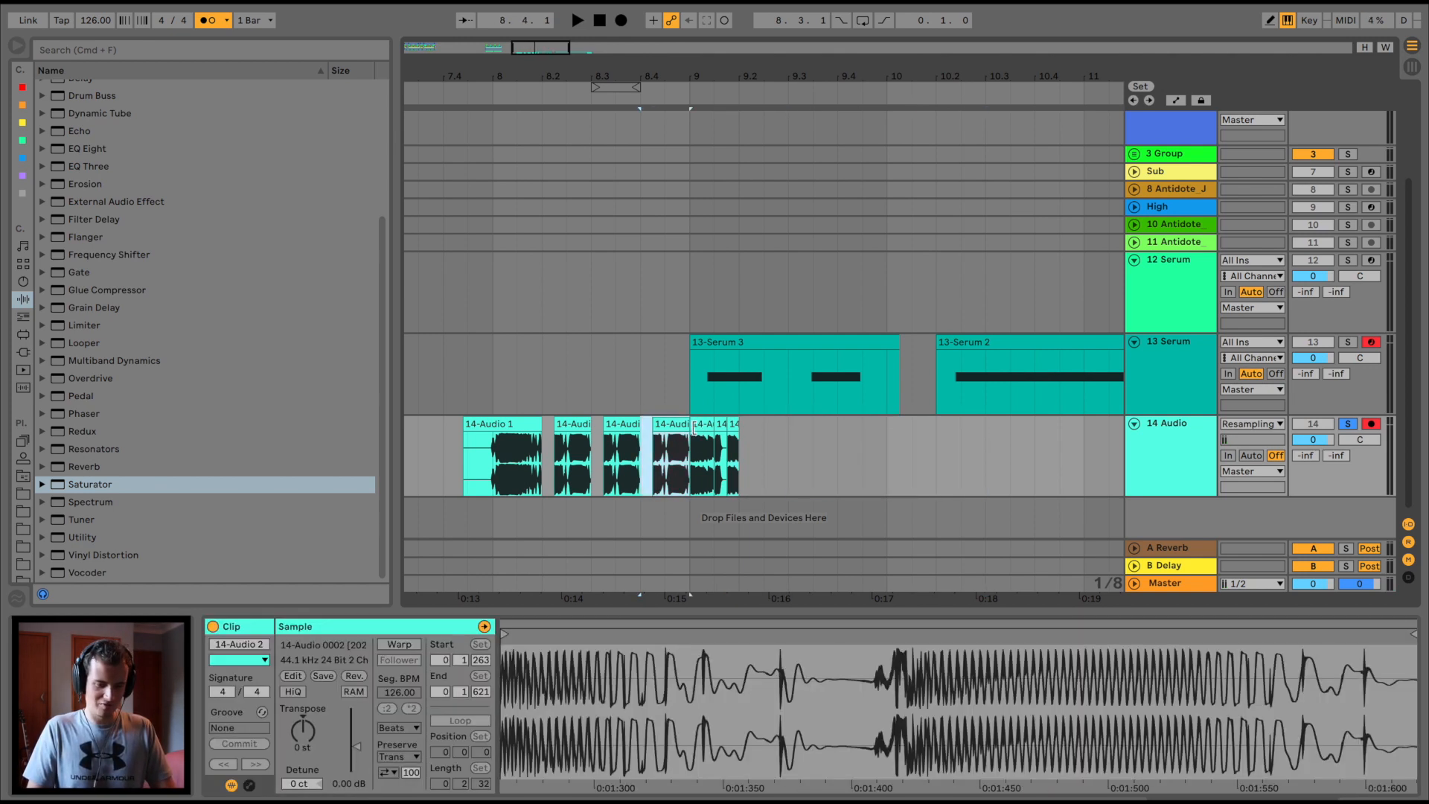
pyautogui.press('super+d')
pyautogui.press('super+d')
pyautogui.press('super+d')
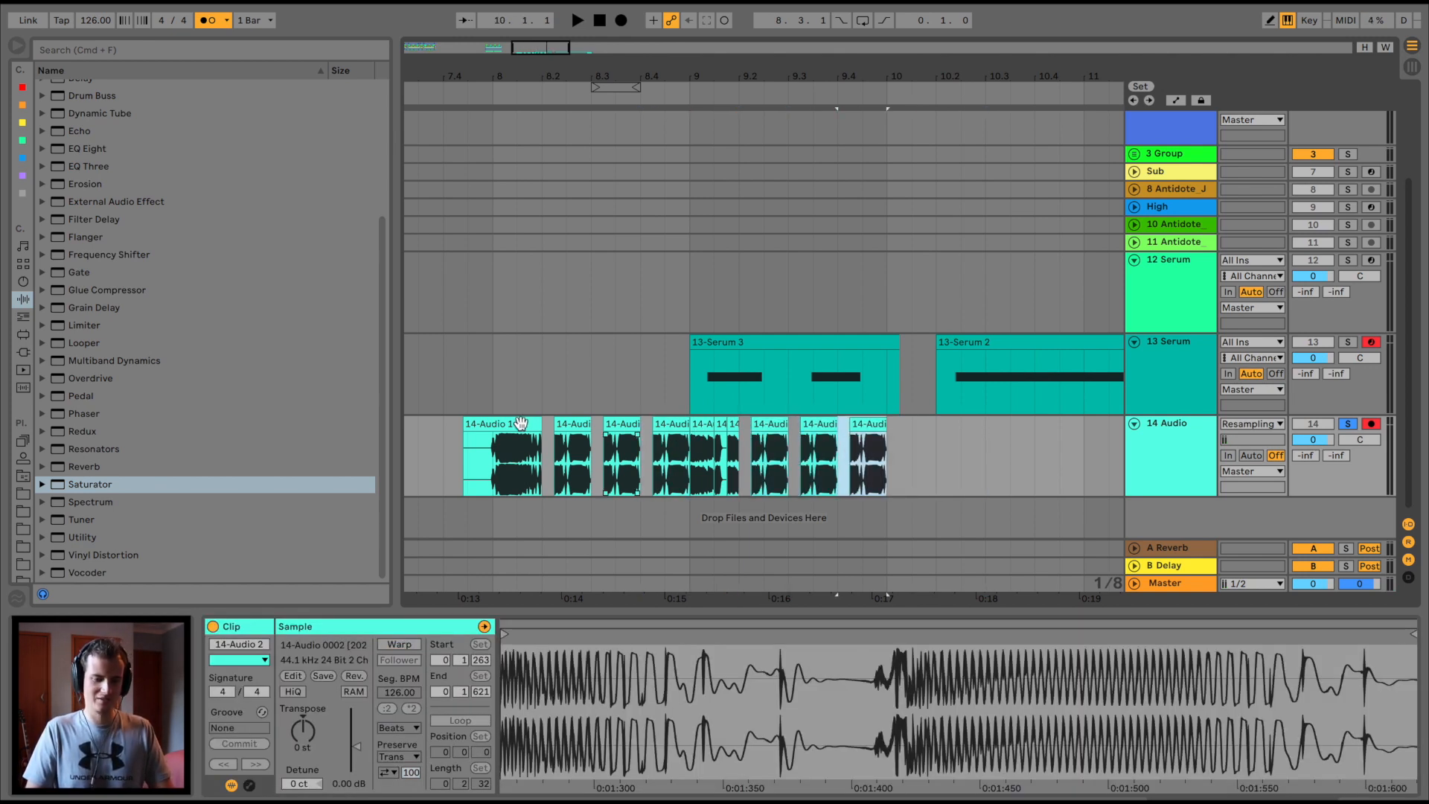
# Split the 14-Audio 1 clip at bar 8, delete the silent part before it, and play the rhythm.
pyautogui.click(475, 469)
pyautogui.press('space')
pyautogui.click(493, 469)
pyautogui.press('super+e')
pyautogui.click(472, 422)
pyautogui.press('Delete')
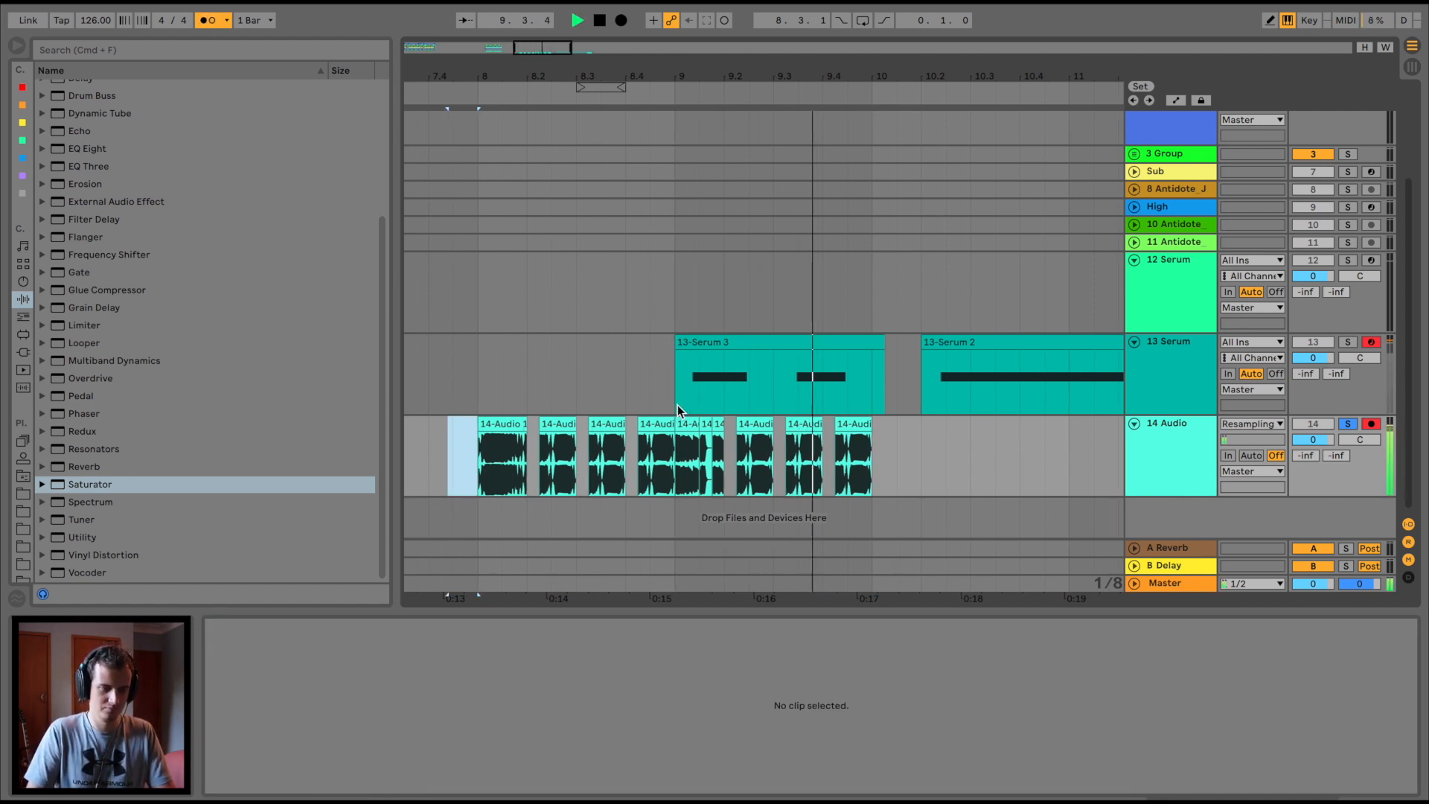
pyautogui.press('space')
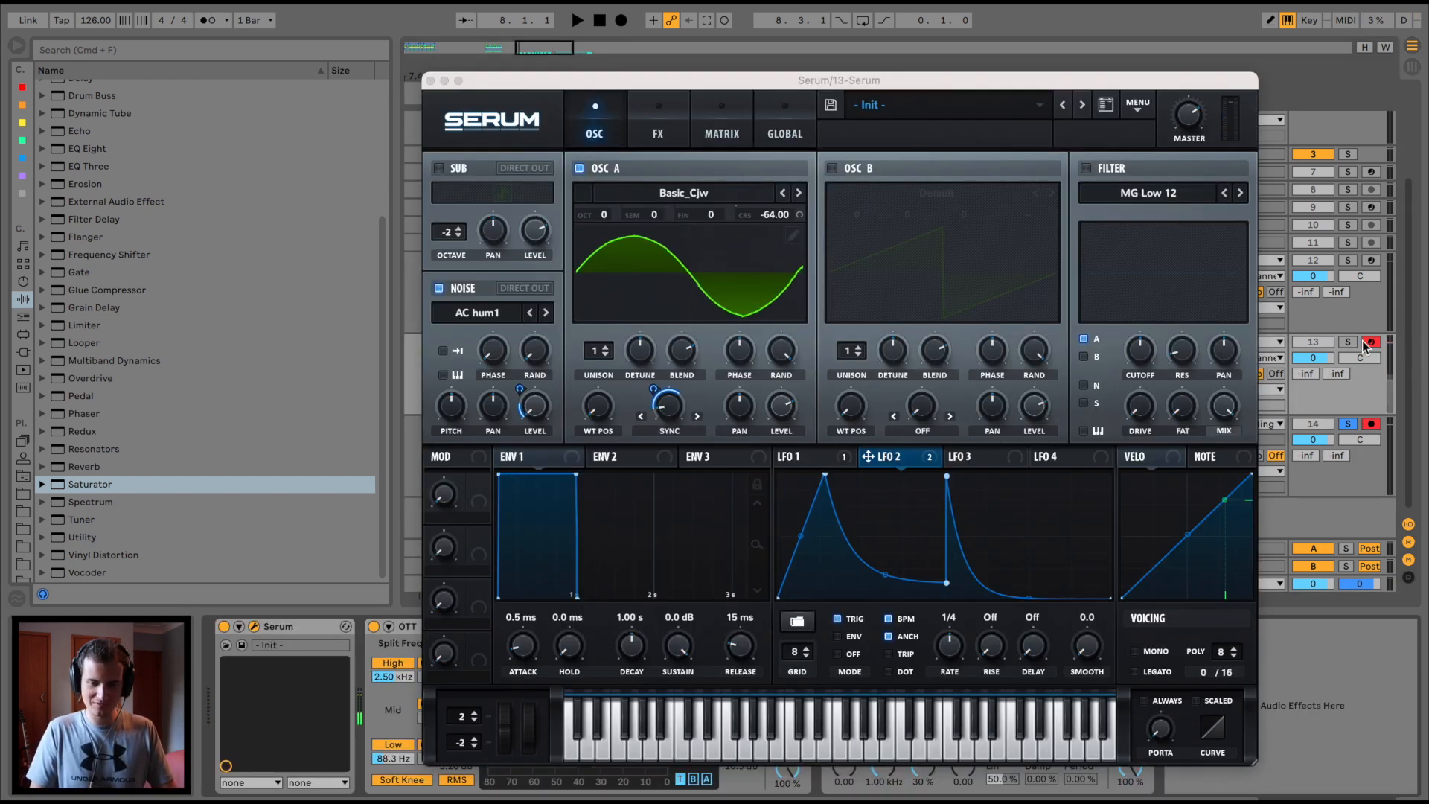
# Solo the 13 Serum track and reshape LFO 2 with its first peak near the start and a low point added at about one quarter.
pyautogui.click(1347, 342)
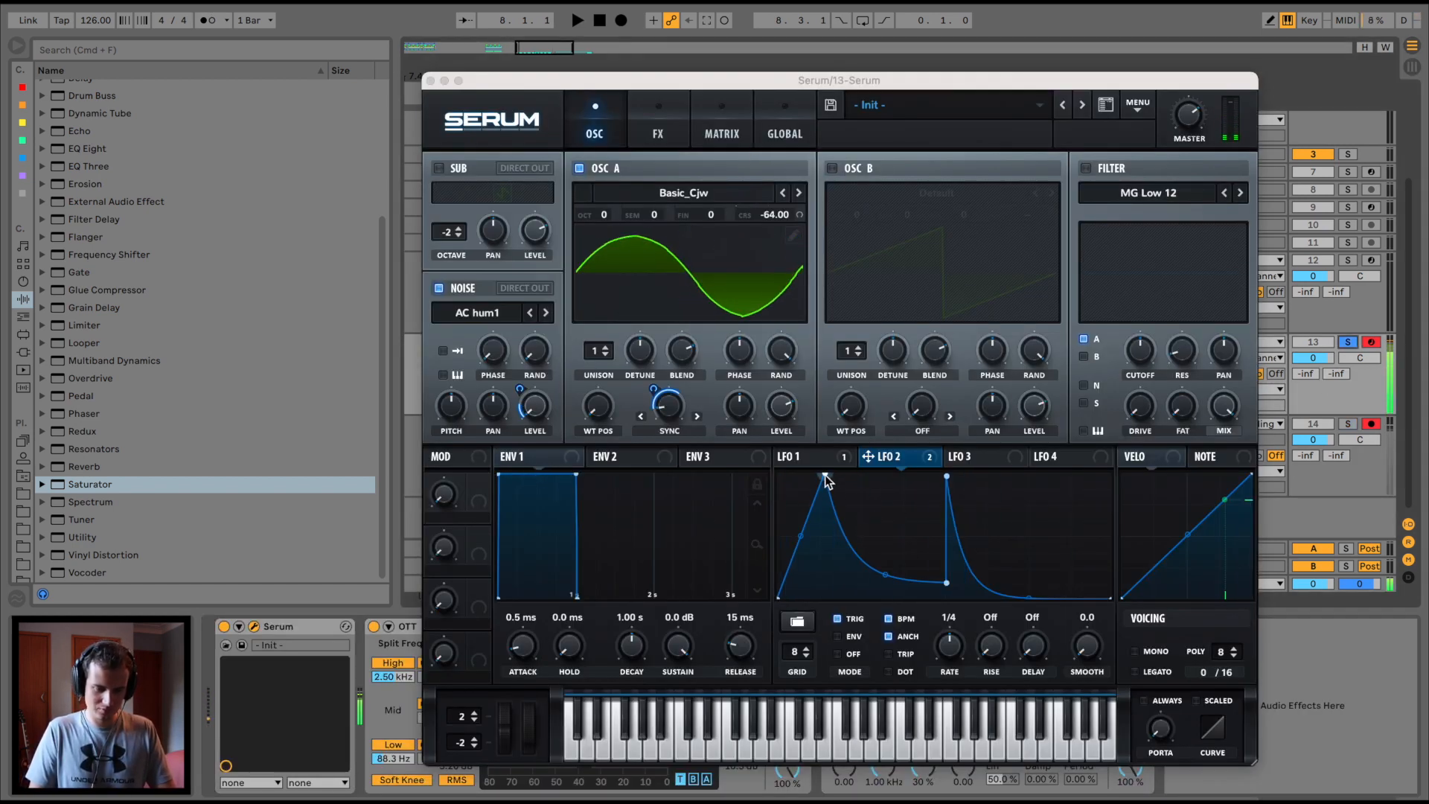
pyautogui.moveTo(825, 477); pyautogui.dragTo(783, 476)
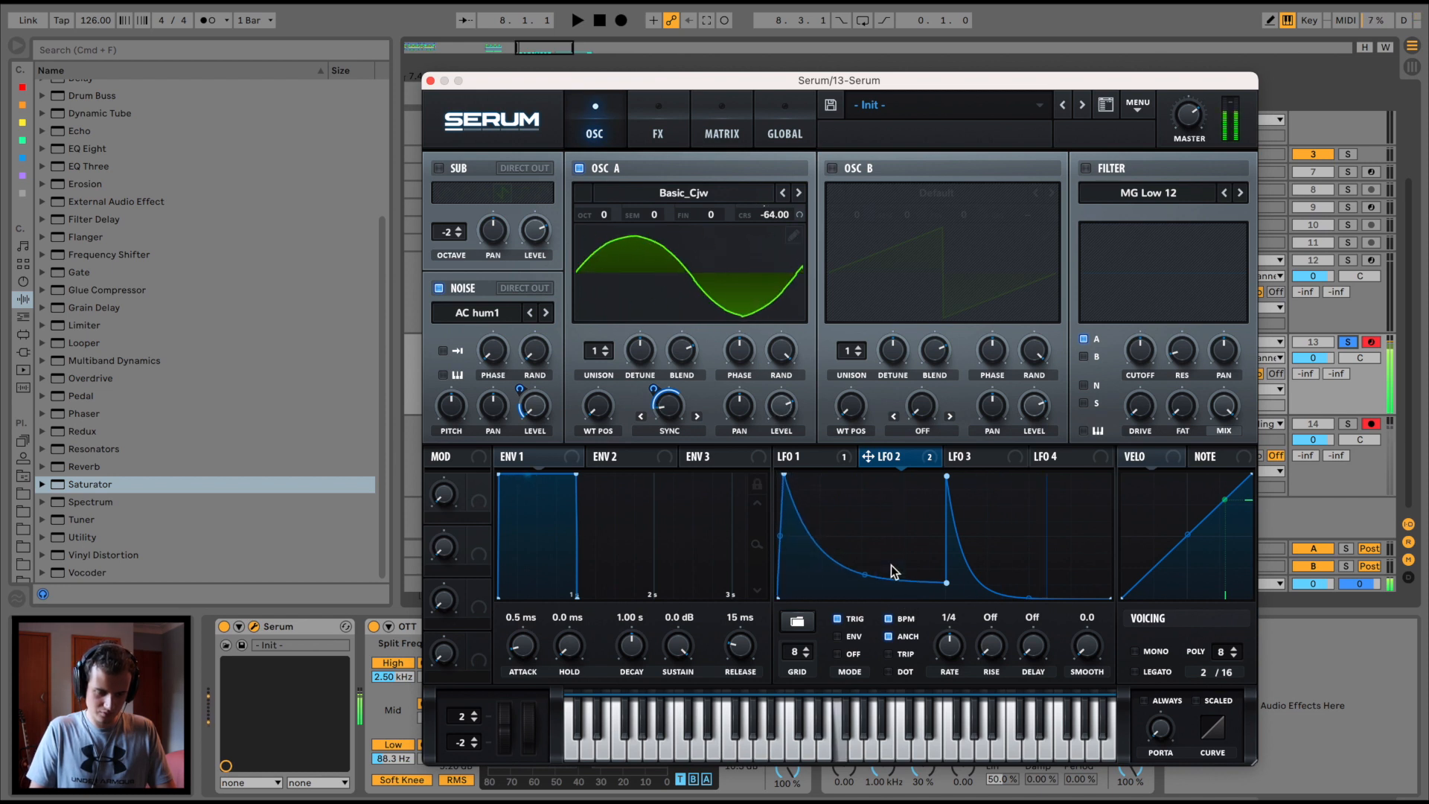
pyautogui.moveTo(890, 551); pyautogui.dragTo(865, 576)
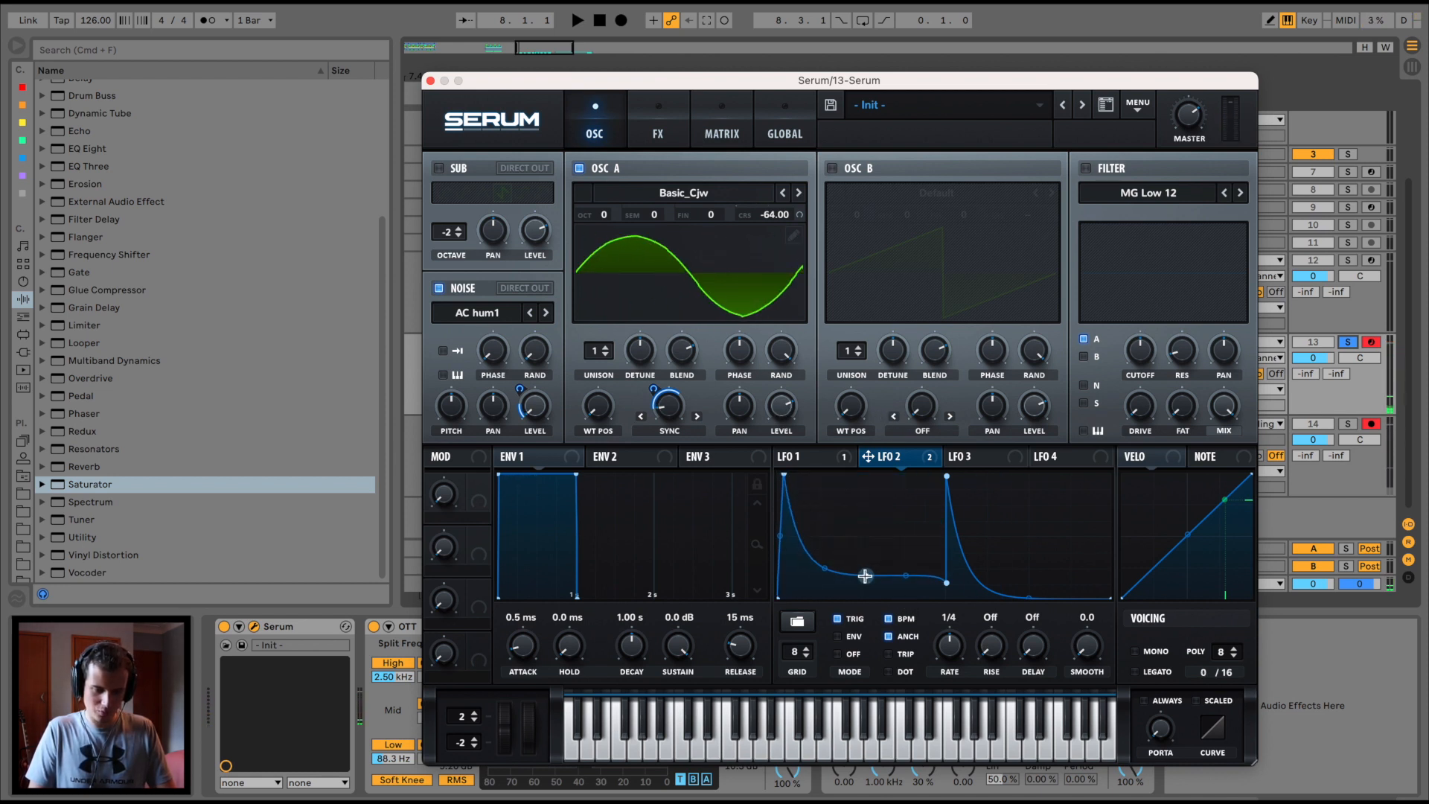
pyautogui.rightClick(883, 458)
pyautogui.click(882, 457)
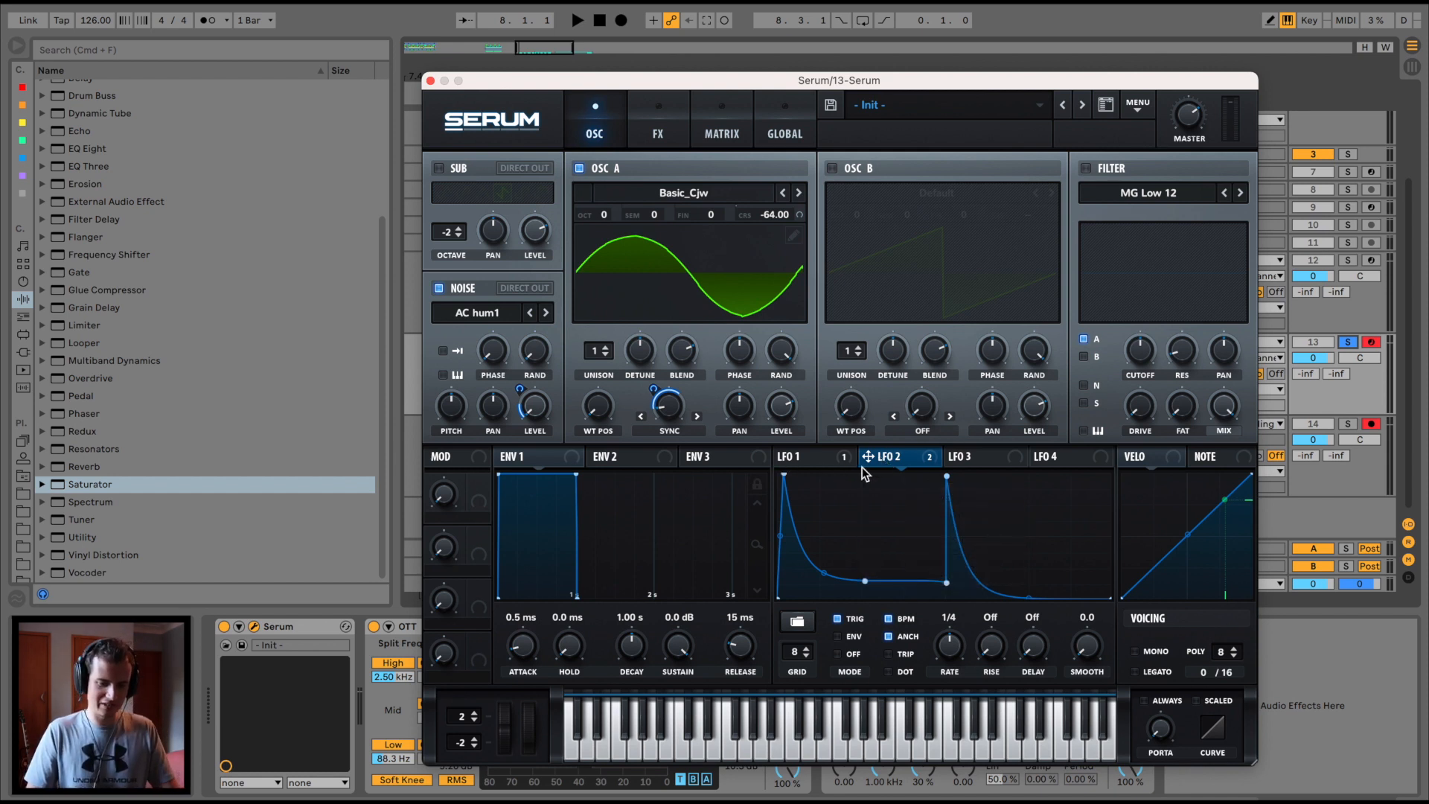
# Reshape LFO 1 so its first plateau decays to zero at mid-cycle and a second short plateau follows, sloping down to the end.
pyautogui.click(820, 462)
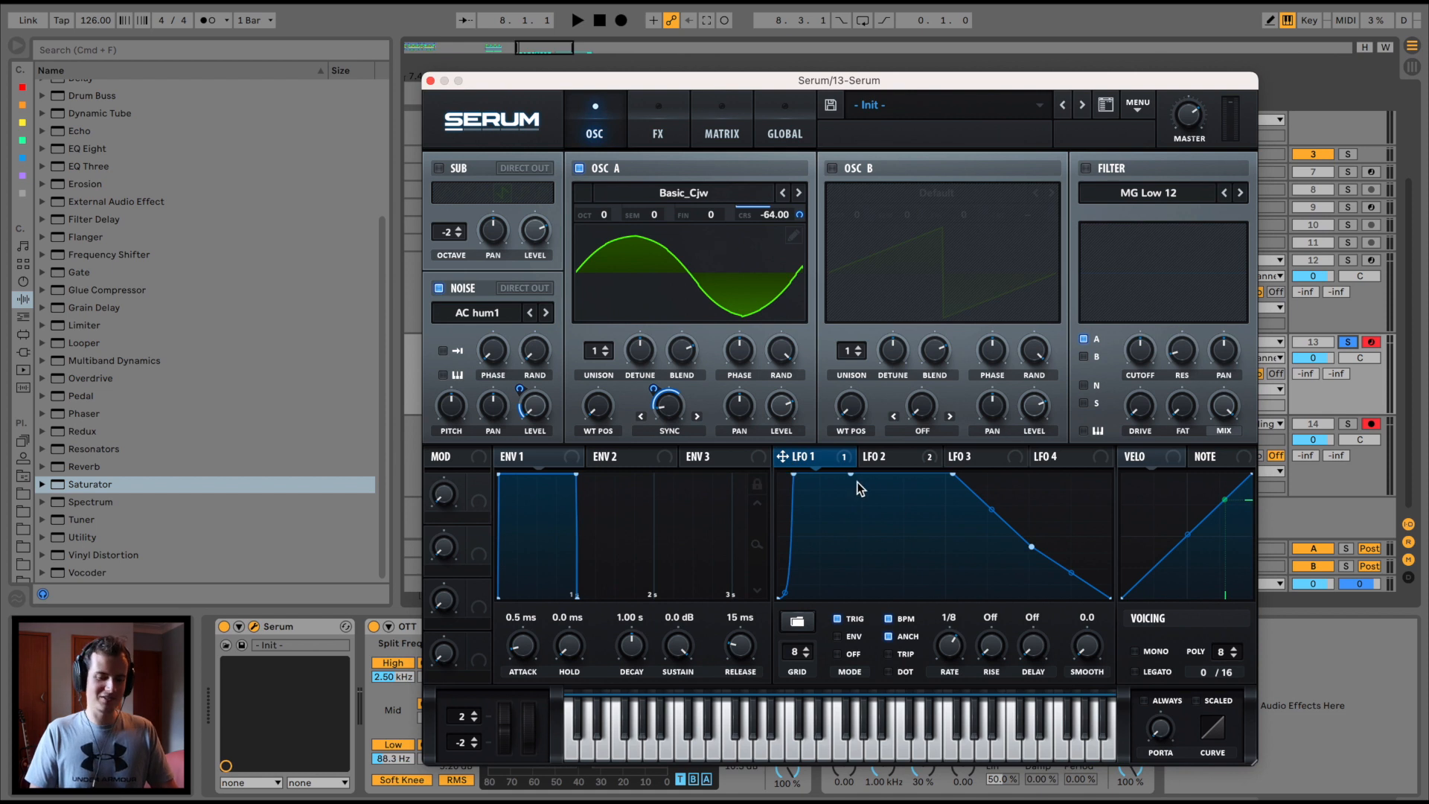
pyautogui.moveTo(953, 491); pyautogui.dragTo(928, 571)
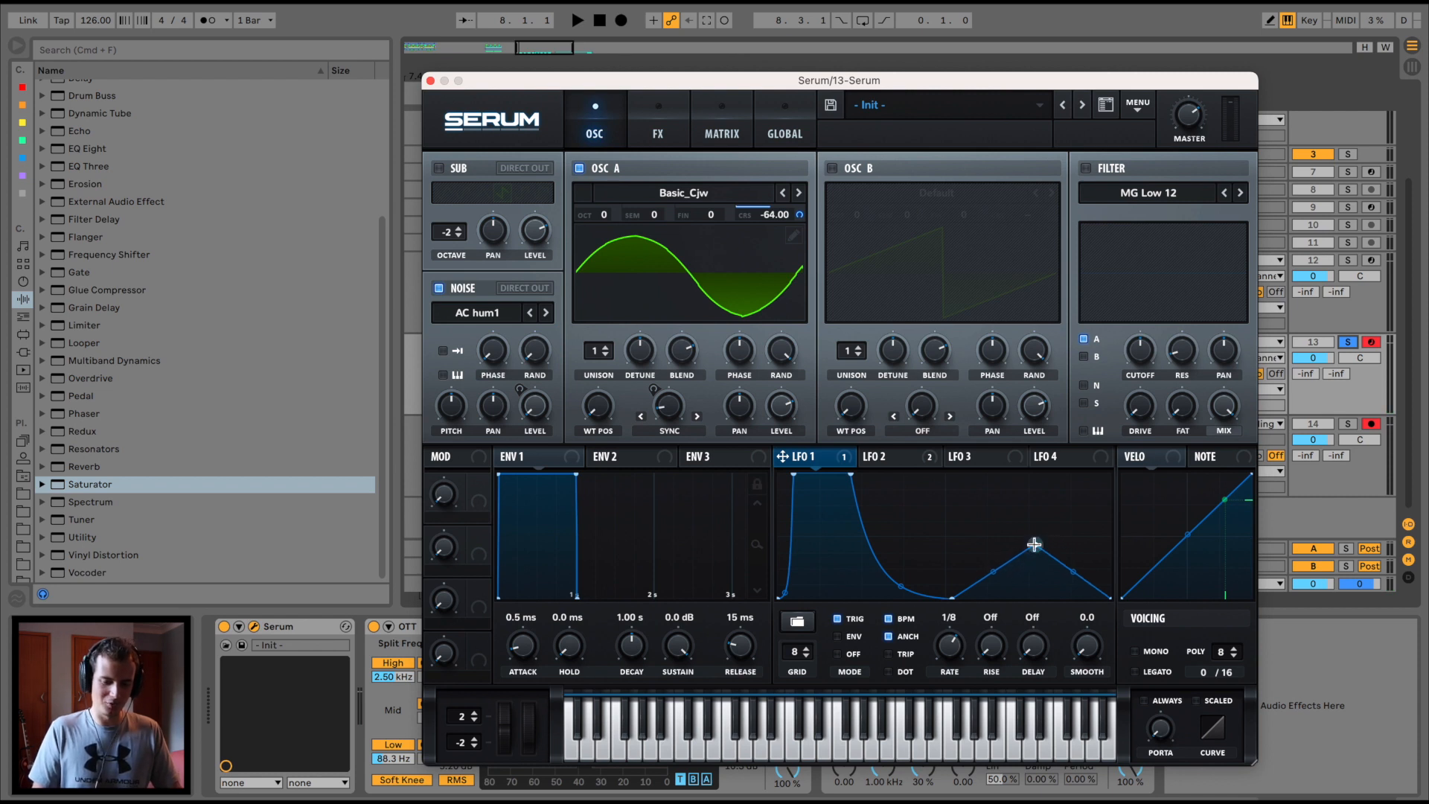
pyautogui.moveTo(1034, 544); pyautogui.dragTo(934, 465)
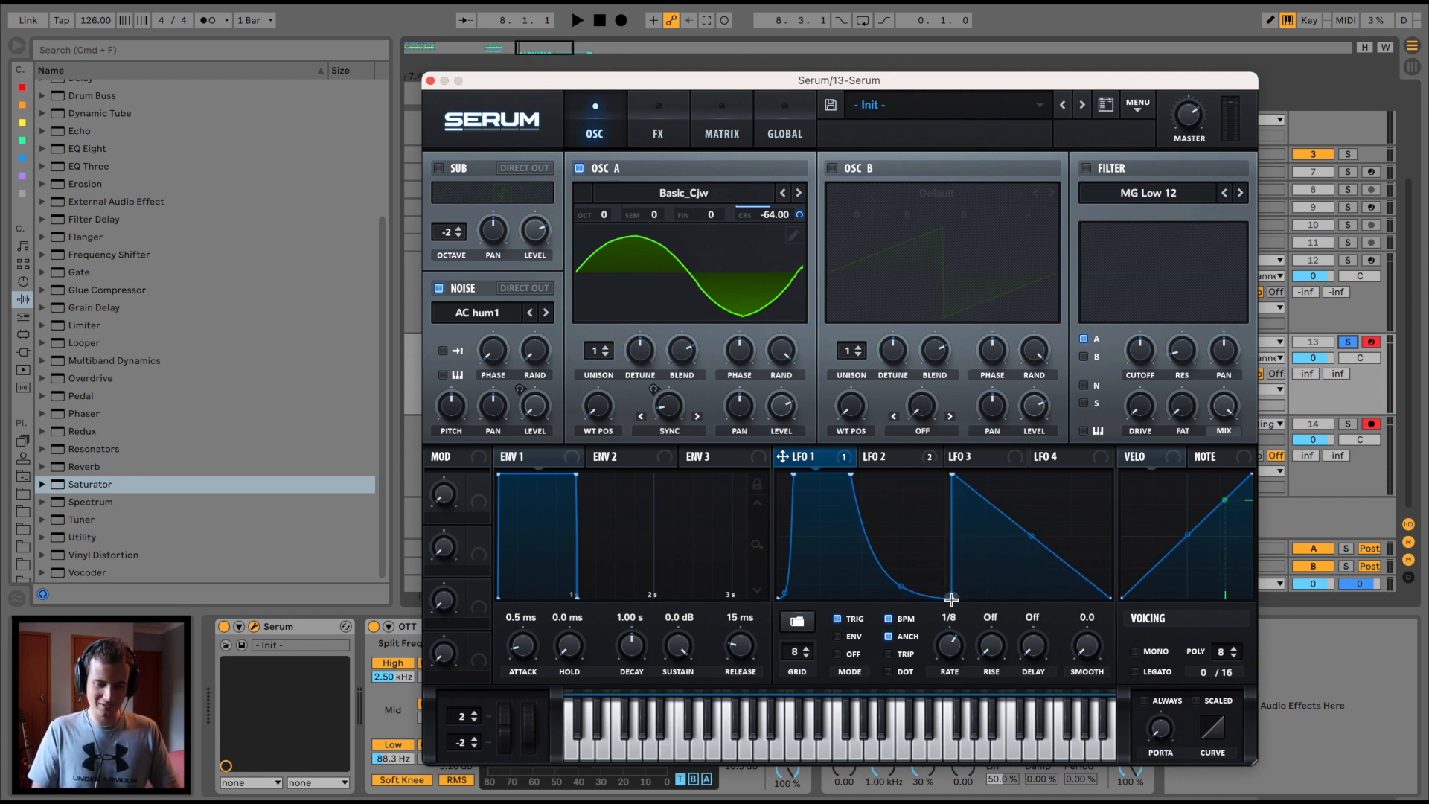
pyautogui.moveTo(951, 599); pyautogui.dragTo(944, 596)
pyautogui.doubleClick(1022, 556)
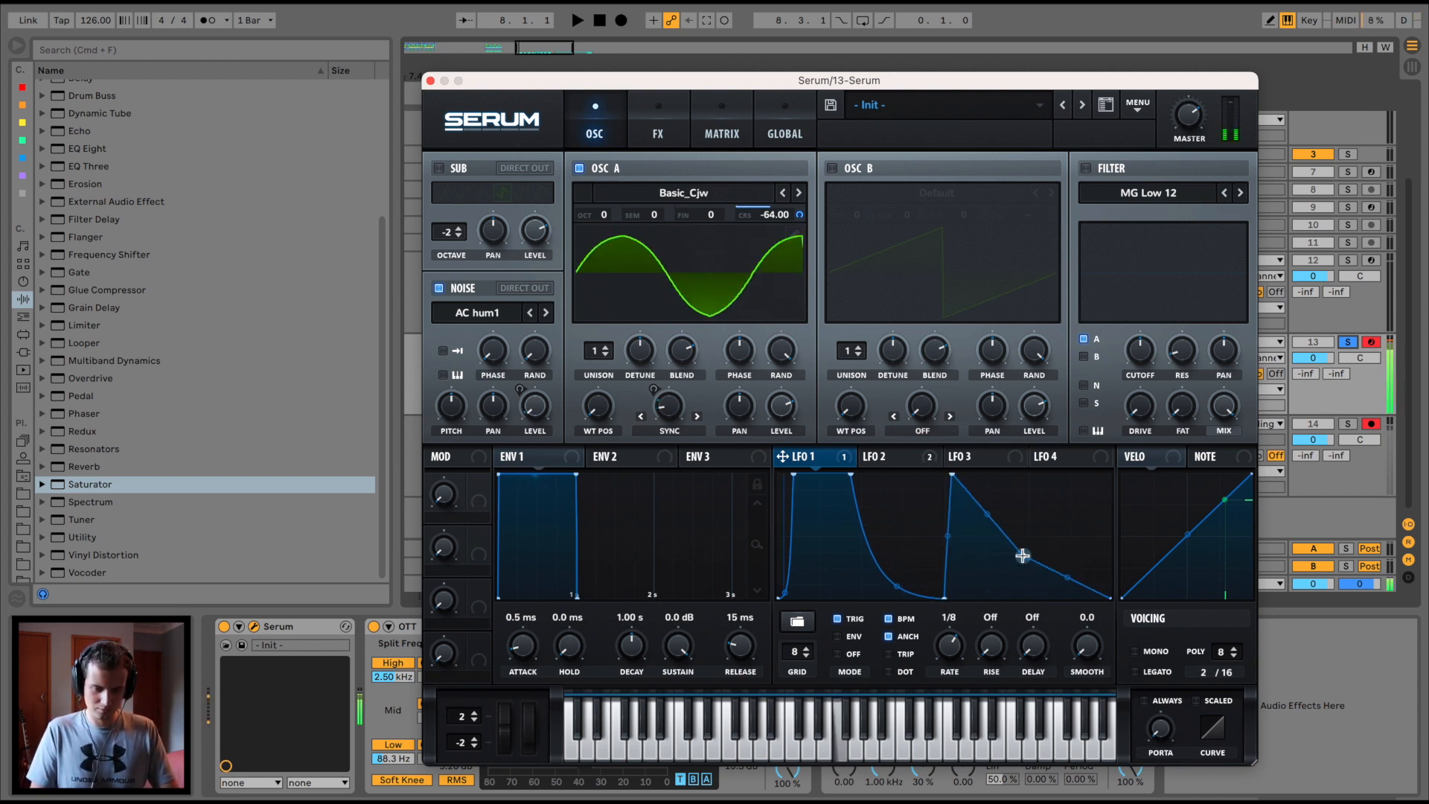
pyautogui.moveTo(1023, 556); pyautogui.dragTo(1013, 510)
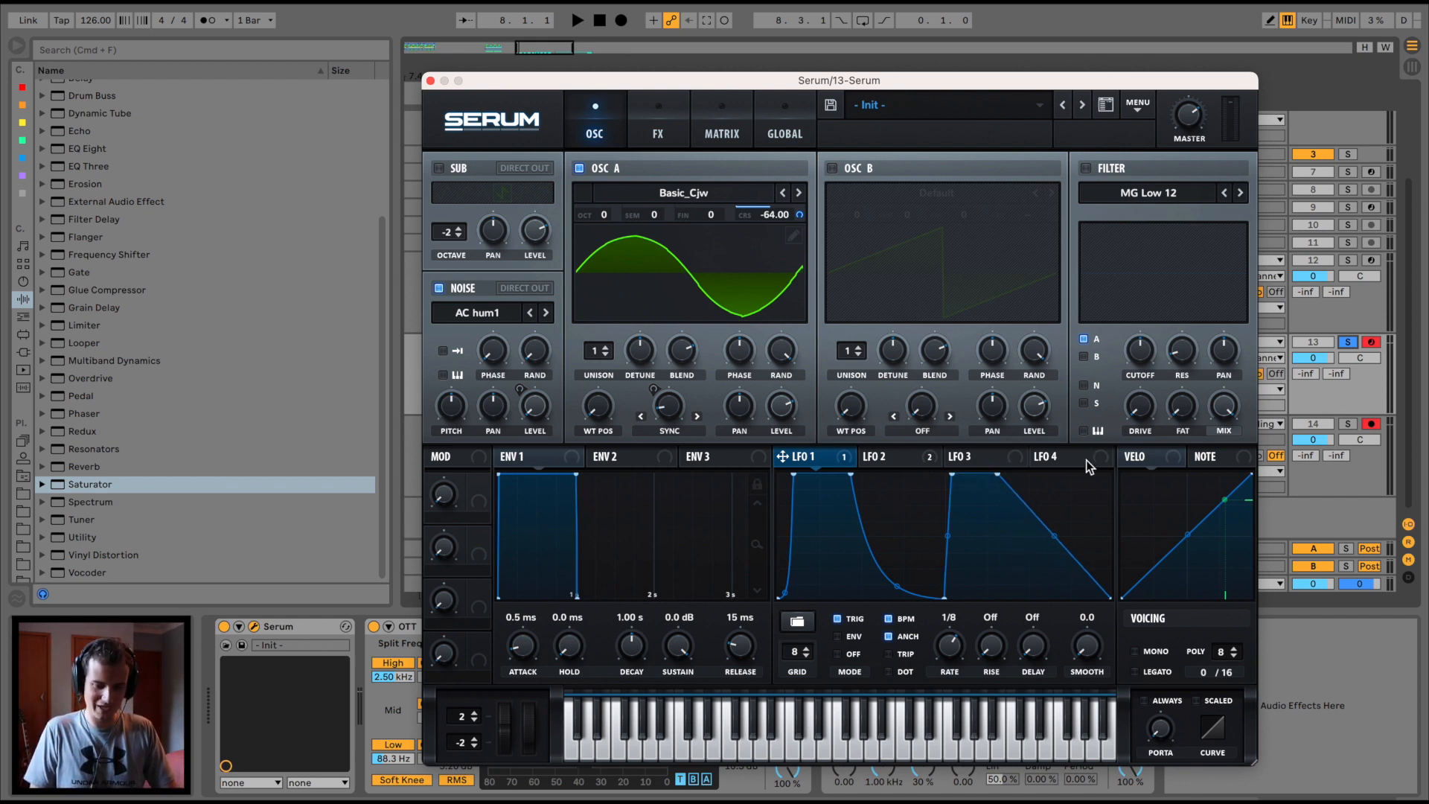
# Add a dip at about three quarters of LFO 1, followed by a third full-height plateau with a rounded drop at the end.
pyautogui.doubleClick(1037, 520)
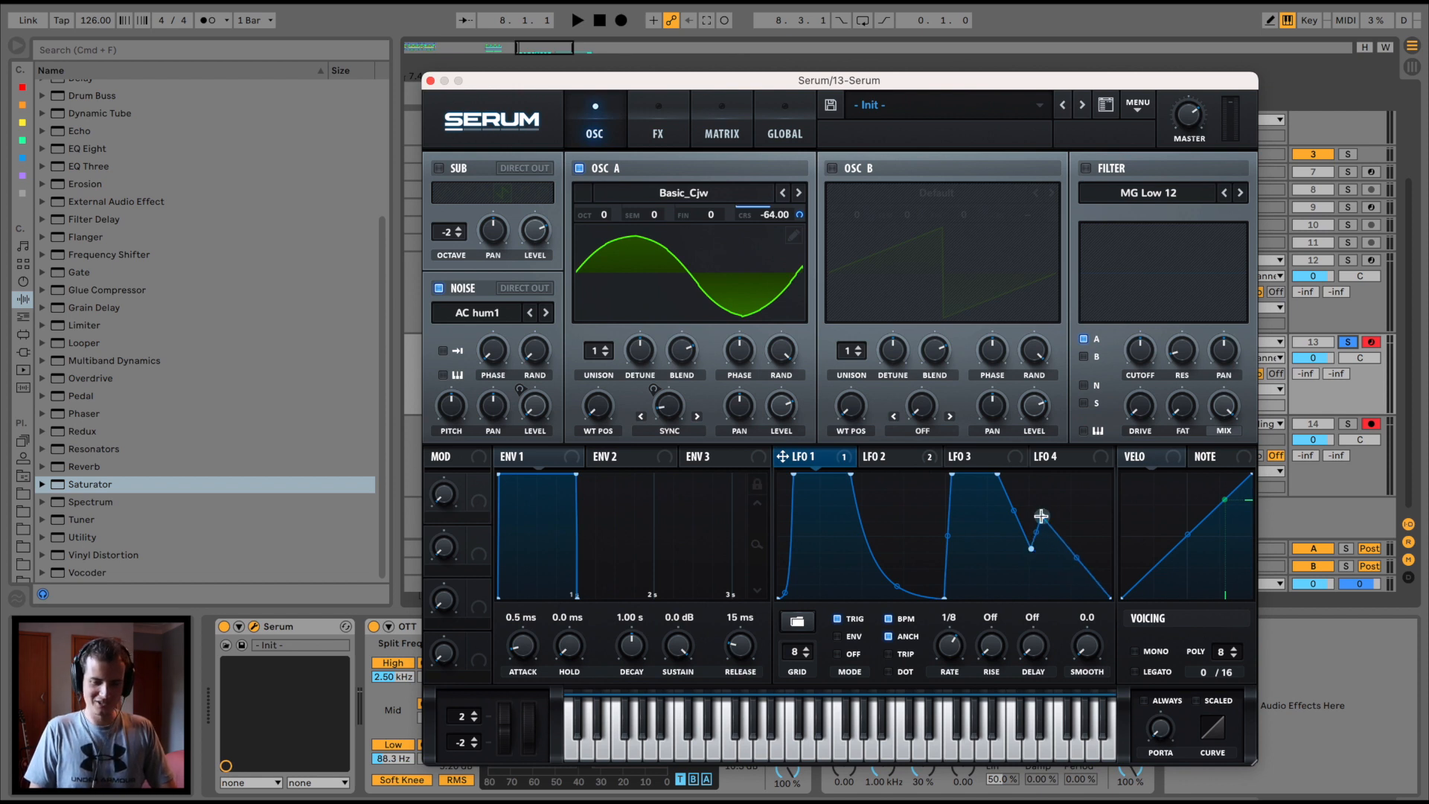
pyautogui.moveTo(1039, 517); pyautogui.dragTo(1013, 445)
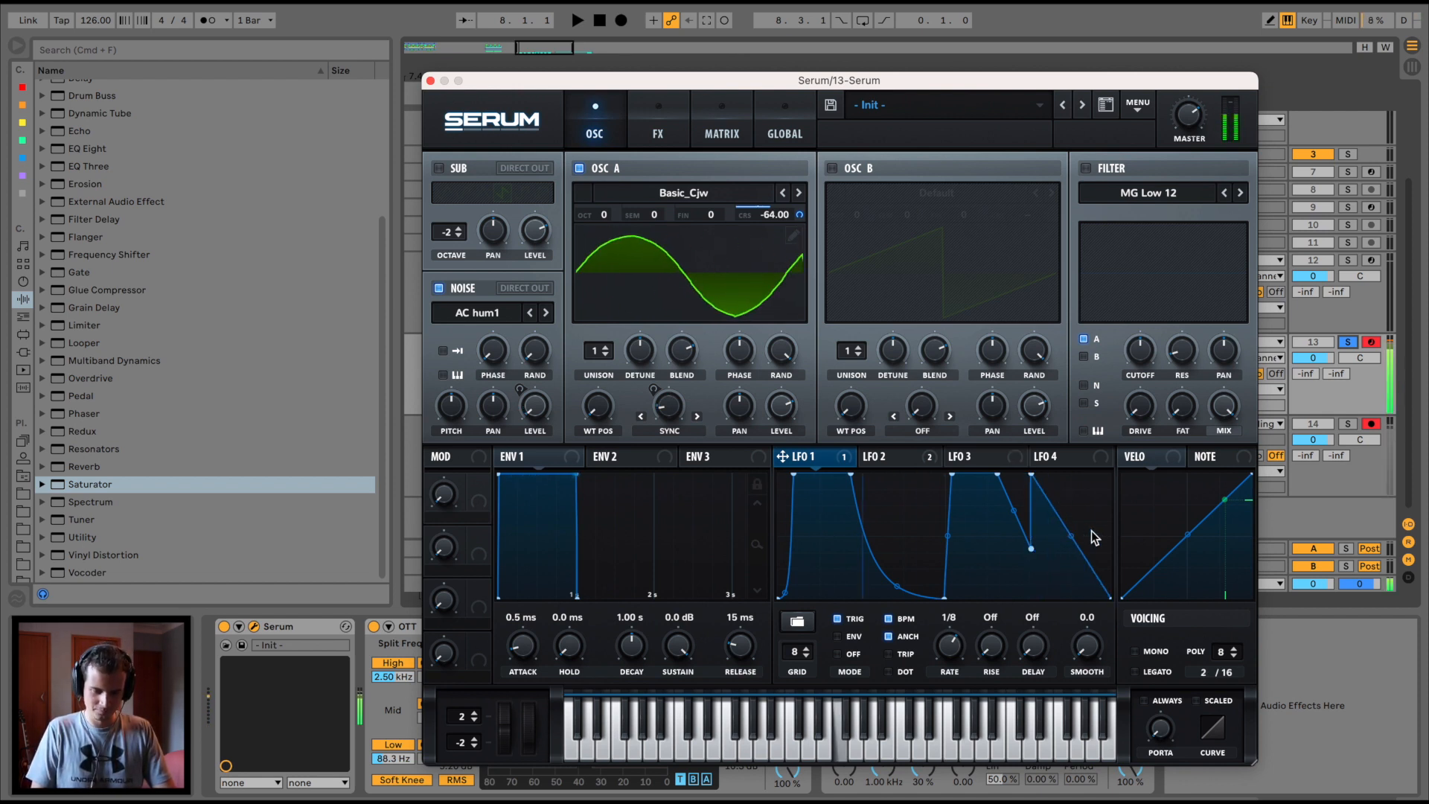
pyautogui.moveTo(1075, 534); pyautogui.dragTo(1101, 431)
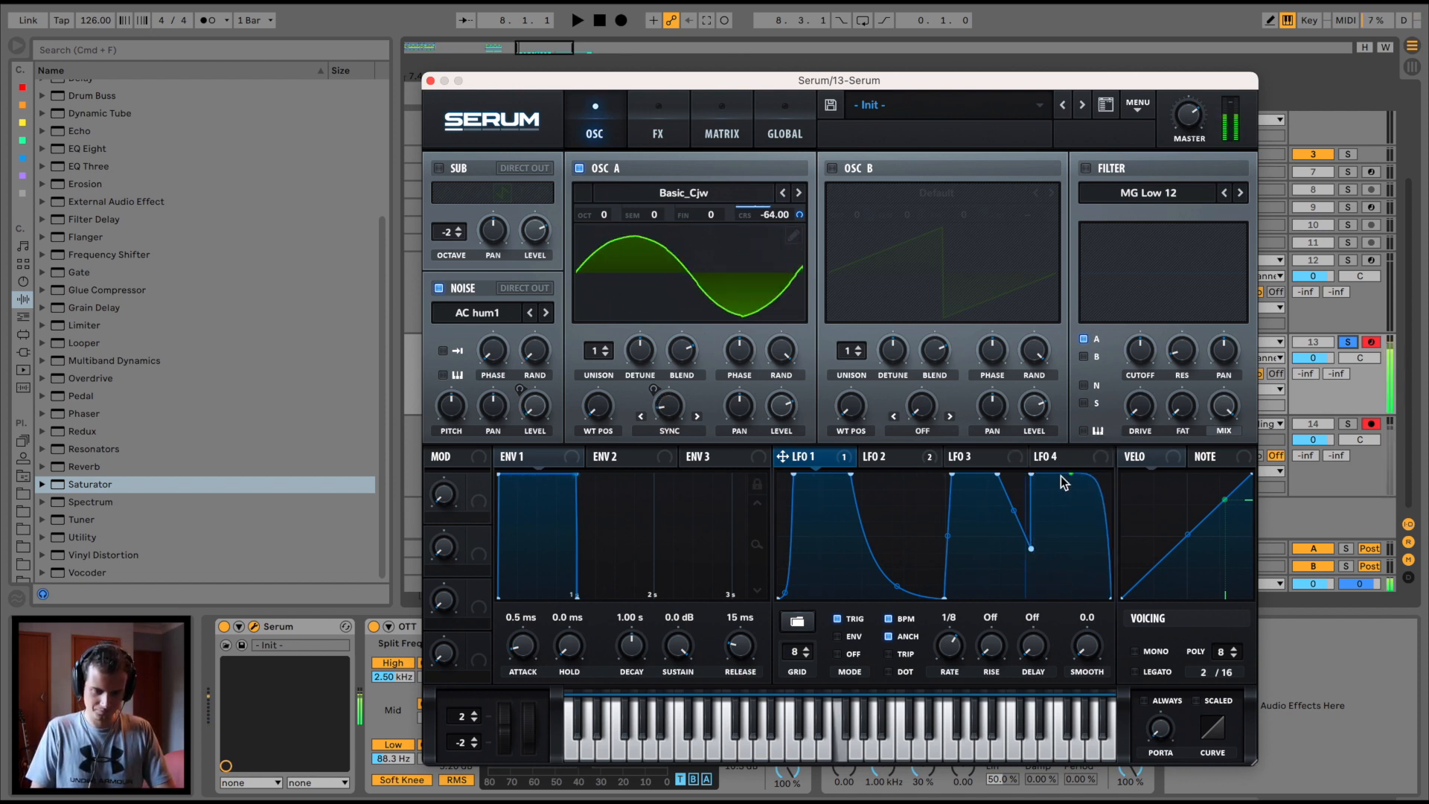
# Set OSC A's octave to +4 and move LFO 2's second peak to about one quarter of the cycle with a decay to mid-cycle.
pyautogui.moveTo(603, 219); pyautogui.dragTo(603, 197)
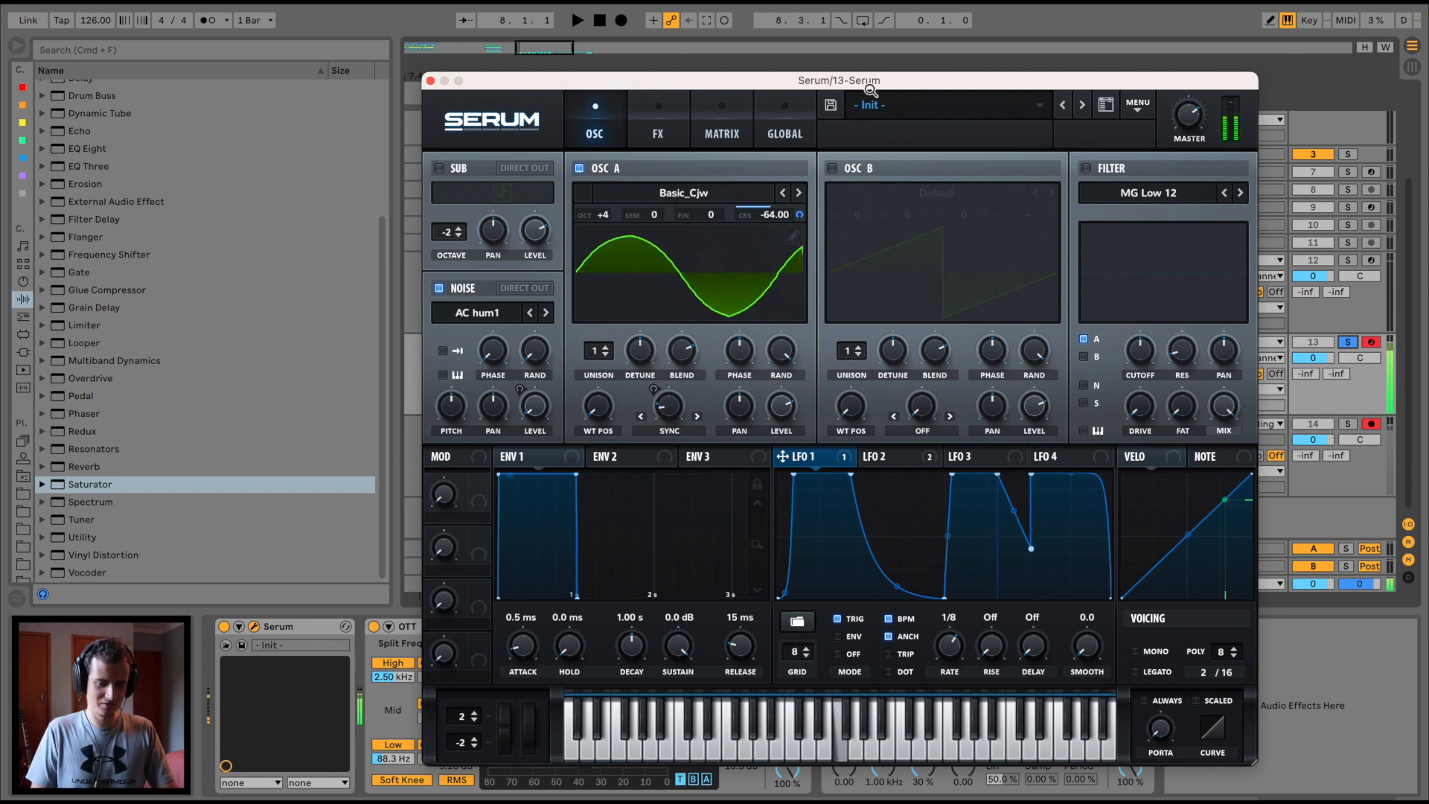
pyautogui.click(893, 458)
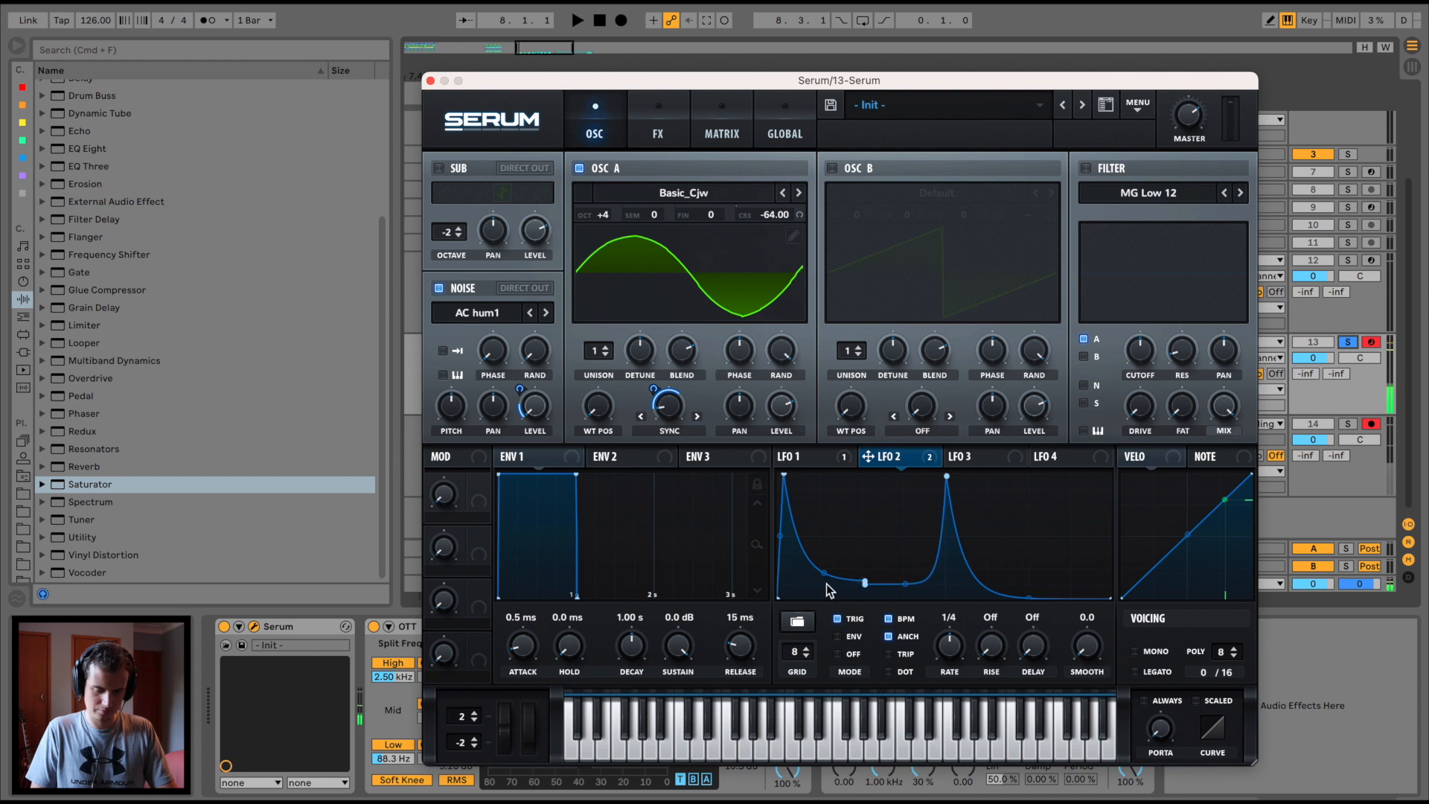
pyautogui.moveTo(865, 584)
pyautogui.mouseDown()
pyautogui.moveTo(881, 468)
pyautogui.moveTo(861, 593)
pyautogui.mouseUp()
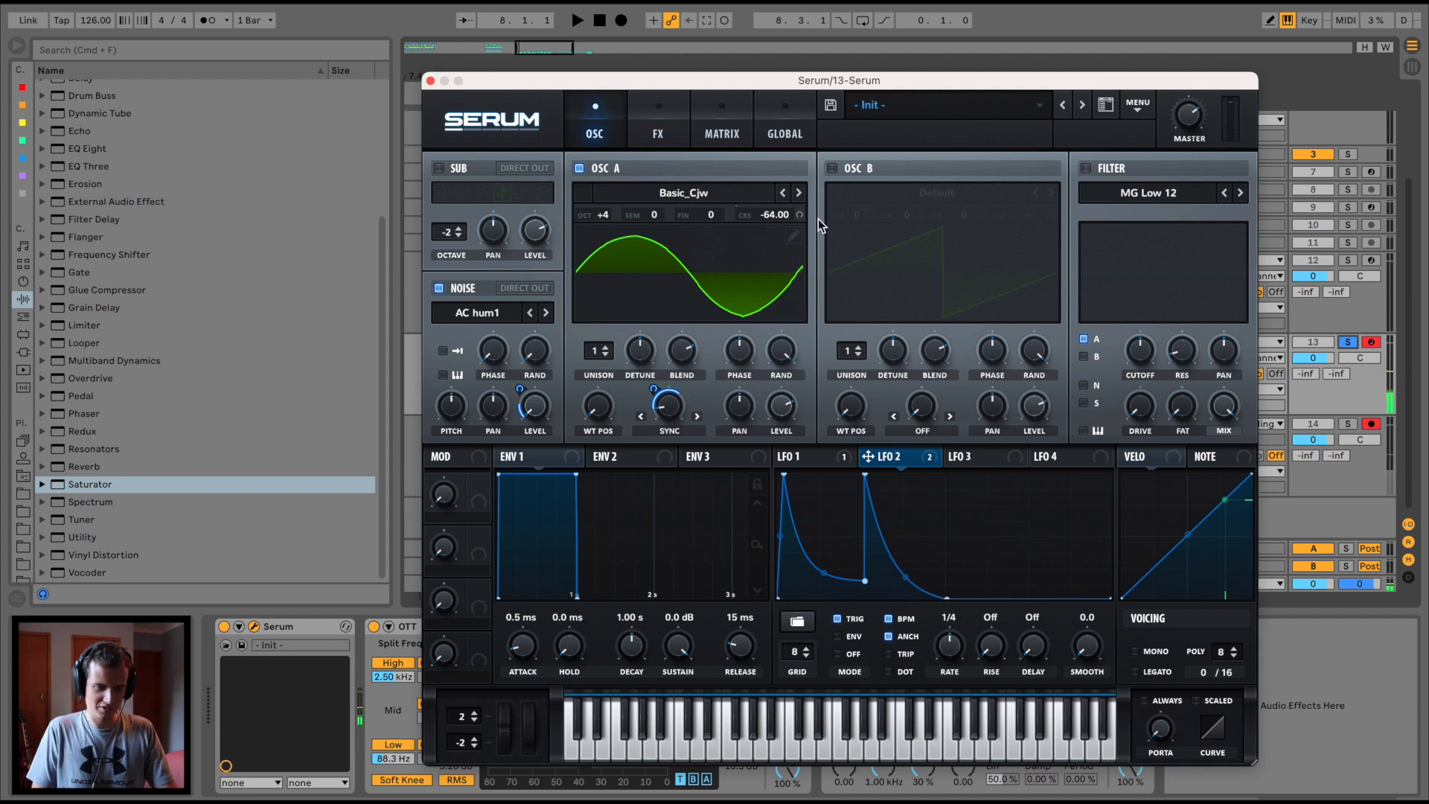
# Load the Basic Shapes wavetable in OSC A, move its wavetable position to the saw shape, and set the octave to +1.
pyautogui.click(800, 191)
pyautogui.click(800, 191)
pyautogui.click(800, 191)
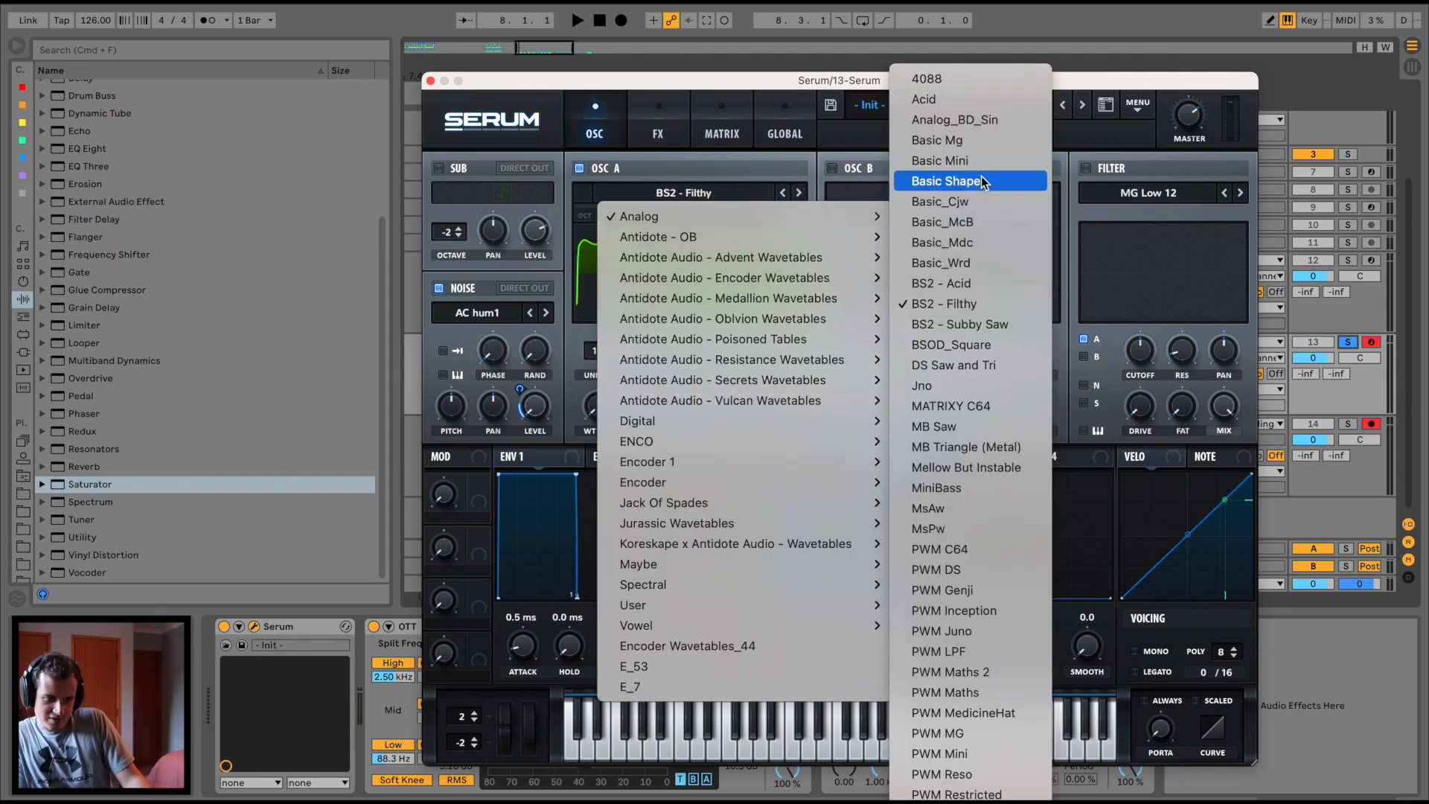
pyautogui.click(982, 180)
pyautogui.moveTo(585, 413); pyautogui.dragTo(609, 359)
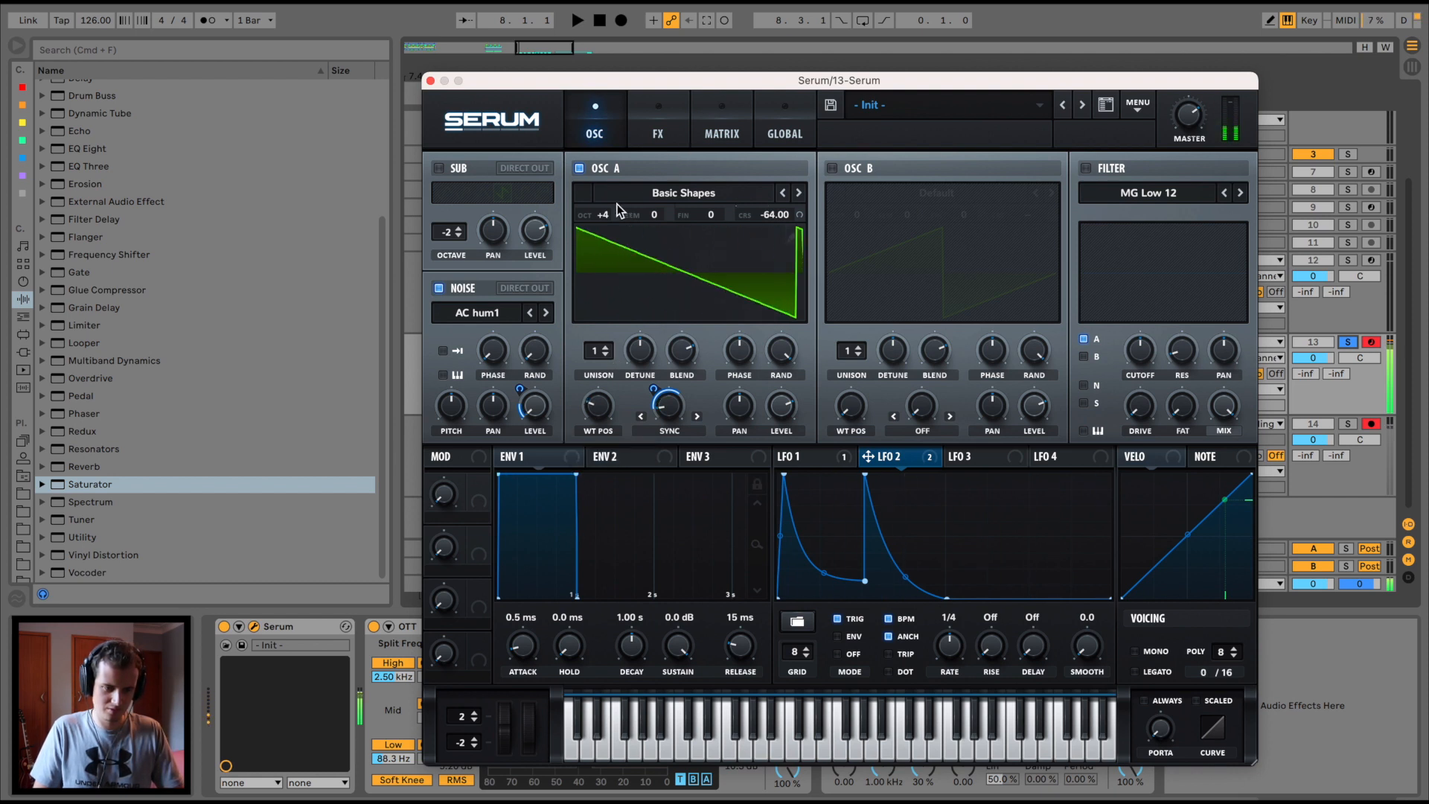
pyautogui.moveTo(616, 207); pyautogui.dragTo(599, 286)
# Add a full-height plateau to the second half of LFO 2 and modulate OSC A's level with LFO 2.
pyautogui.doubleClick(955, 473)
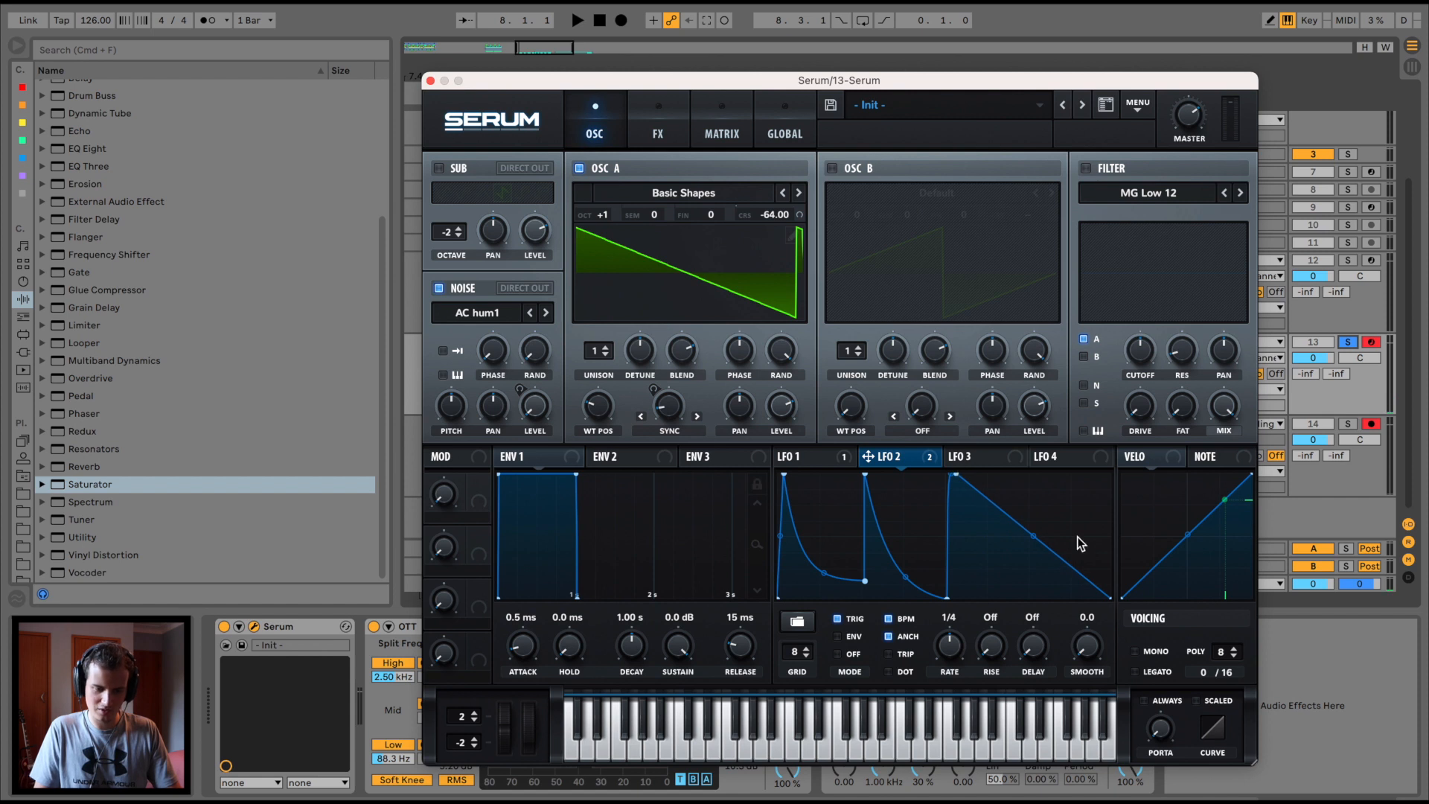
pyautogui.moveTo(1078, 538); pyautogui.dragTo(1079, 436)
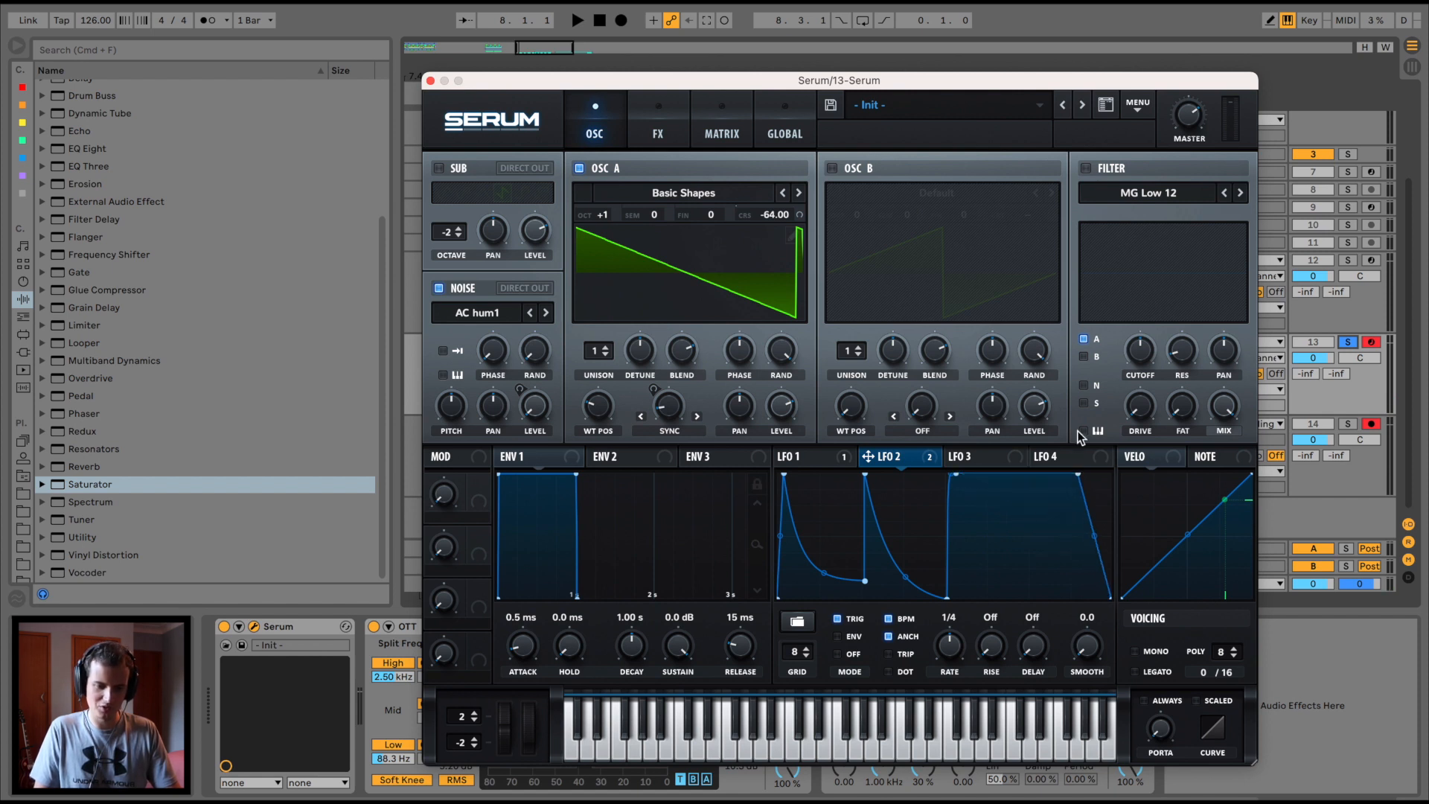
pyautogui.moveTo(789, 419); pyautogui.dragTo(786, 408)
pyautogui.moveTo(785, 406); pyautogui.dragTo(770, 319)
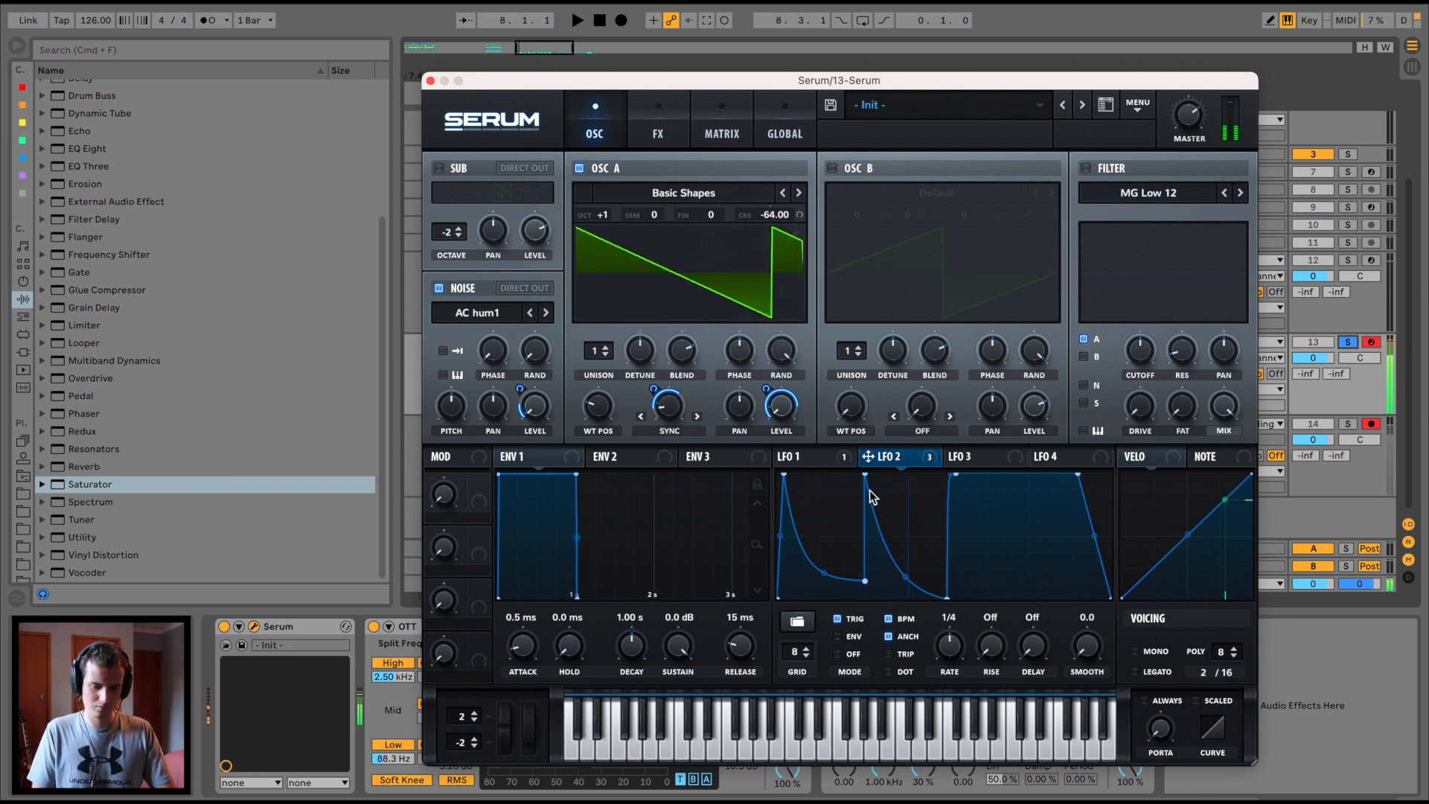
# Reshape LFO 2 into two plateaus by moving the valley earlier, starting the second plateau later, and removing the low point at one quarter.
pyautogui.moveTo(947, 596); pyautogui.dragTo(905, 571)
pyautogui.moveTo(955, 474); pyautogui.dragTo(1002, 474)
pyautogui.doubleClick(864, 580)
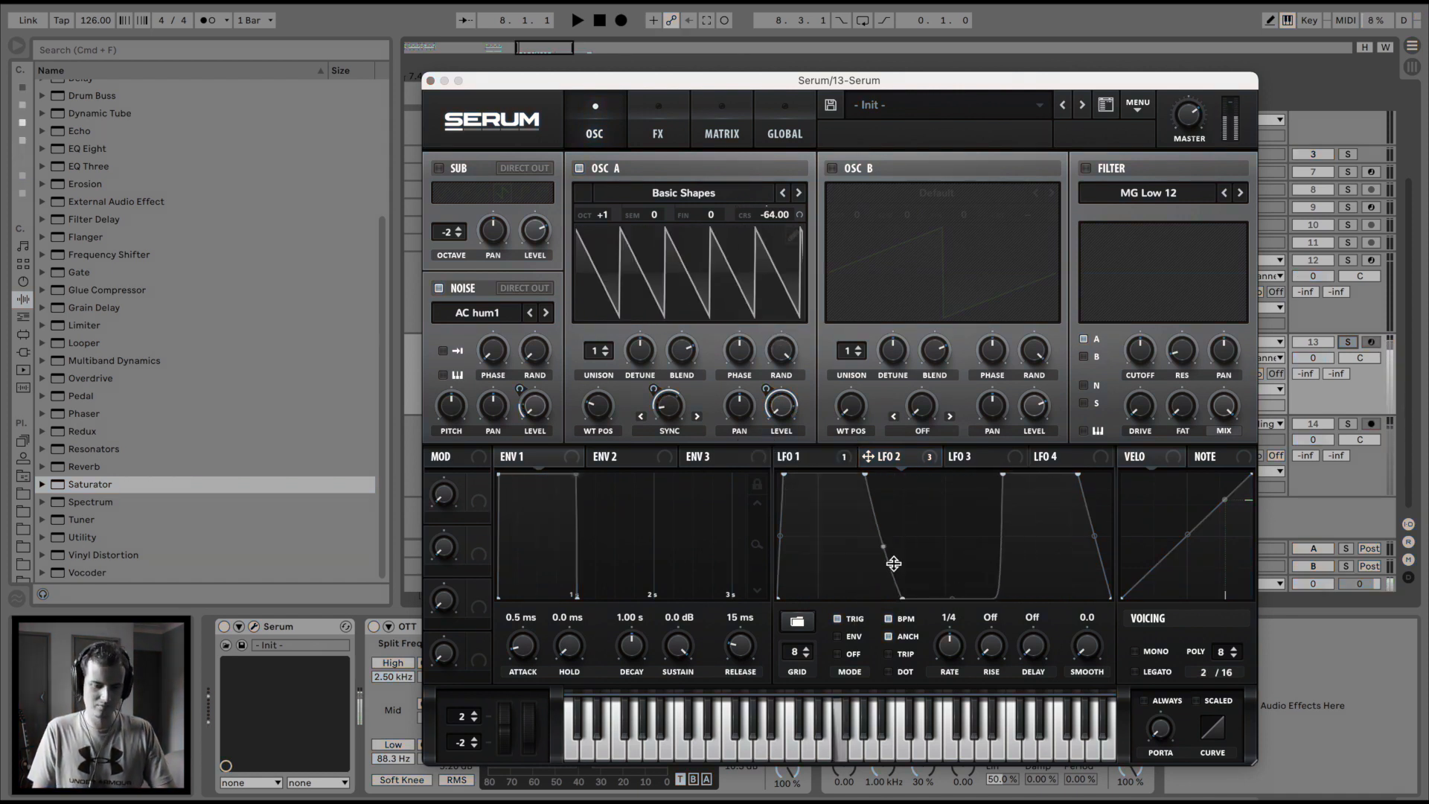
# Reshape LFO 2's first half into a curved rise peaking about three-eighths through the cycle and falling at mid-cycle, and set OSC A's octave to +3.
pyautogui.moveTo(864, 474); pyautogui.dragTo(902, 476)
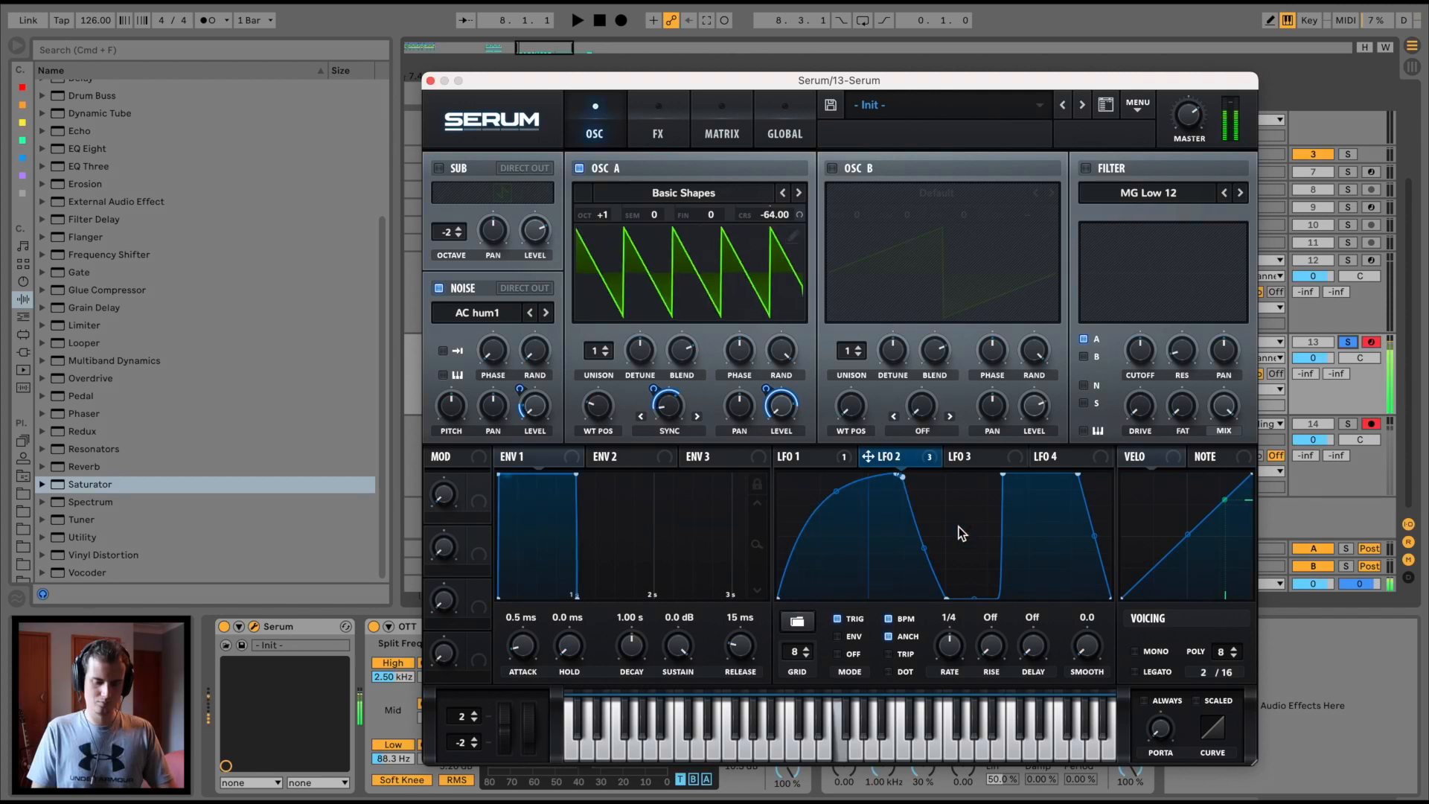
pyautogui.click(803, 457)
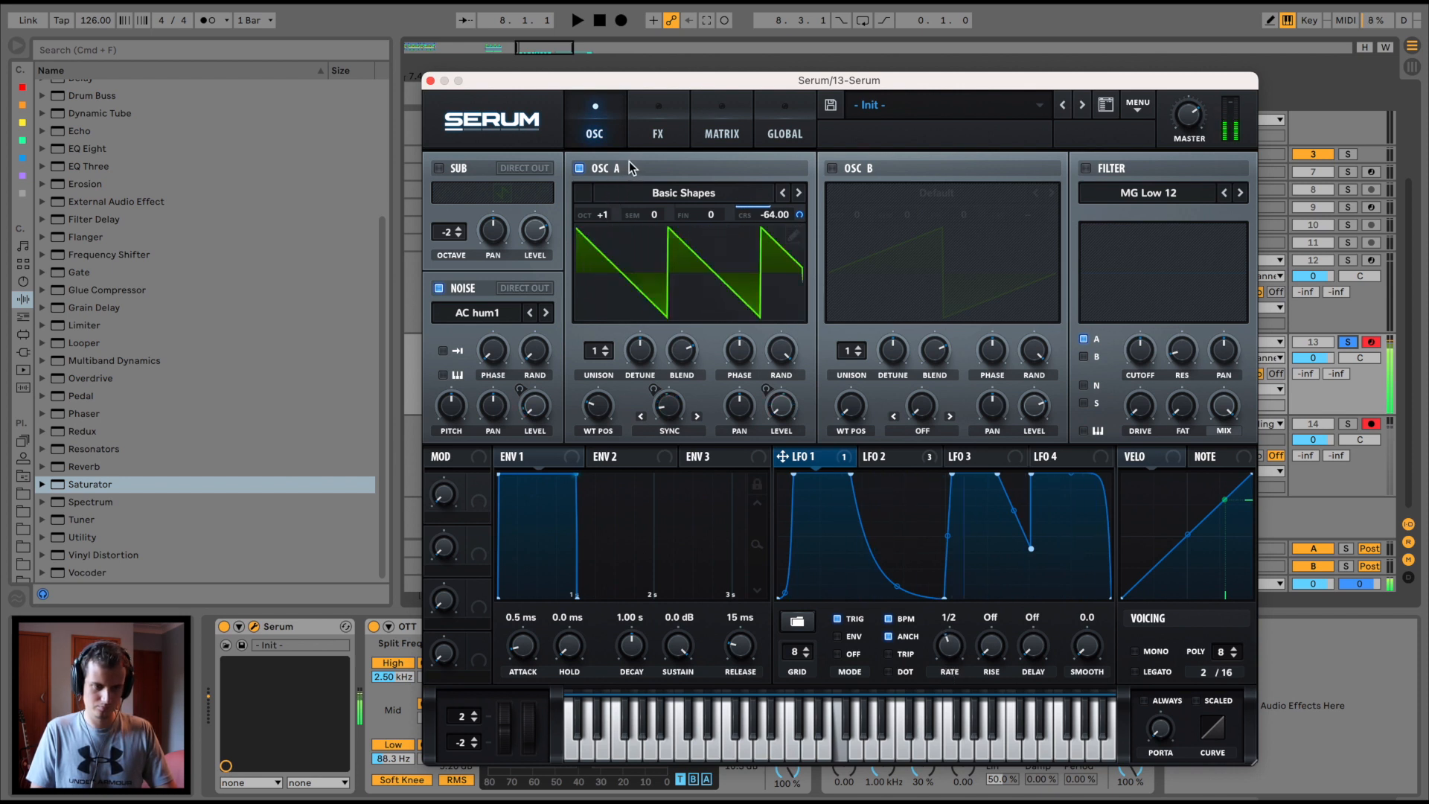
pyautogui.moveTo(605, 222)
pyautogui.moveTo(605, 222); pyautogui.dragTo(617, 146)
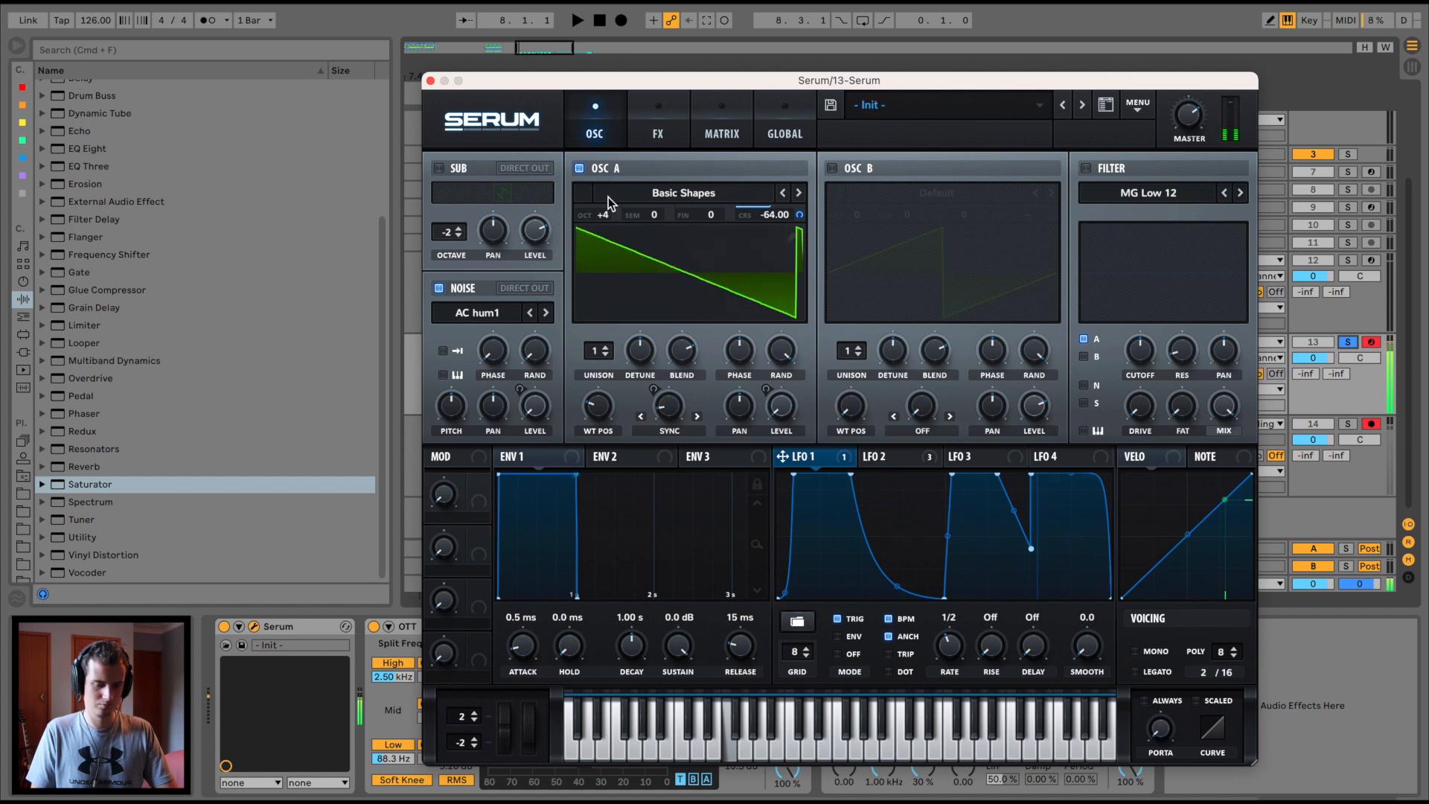
pyautogui.moveTo(605, 222); pyautogui.dragTo(605, 235)
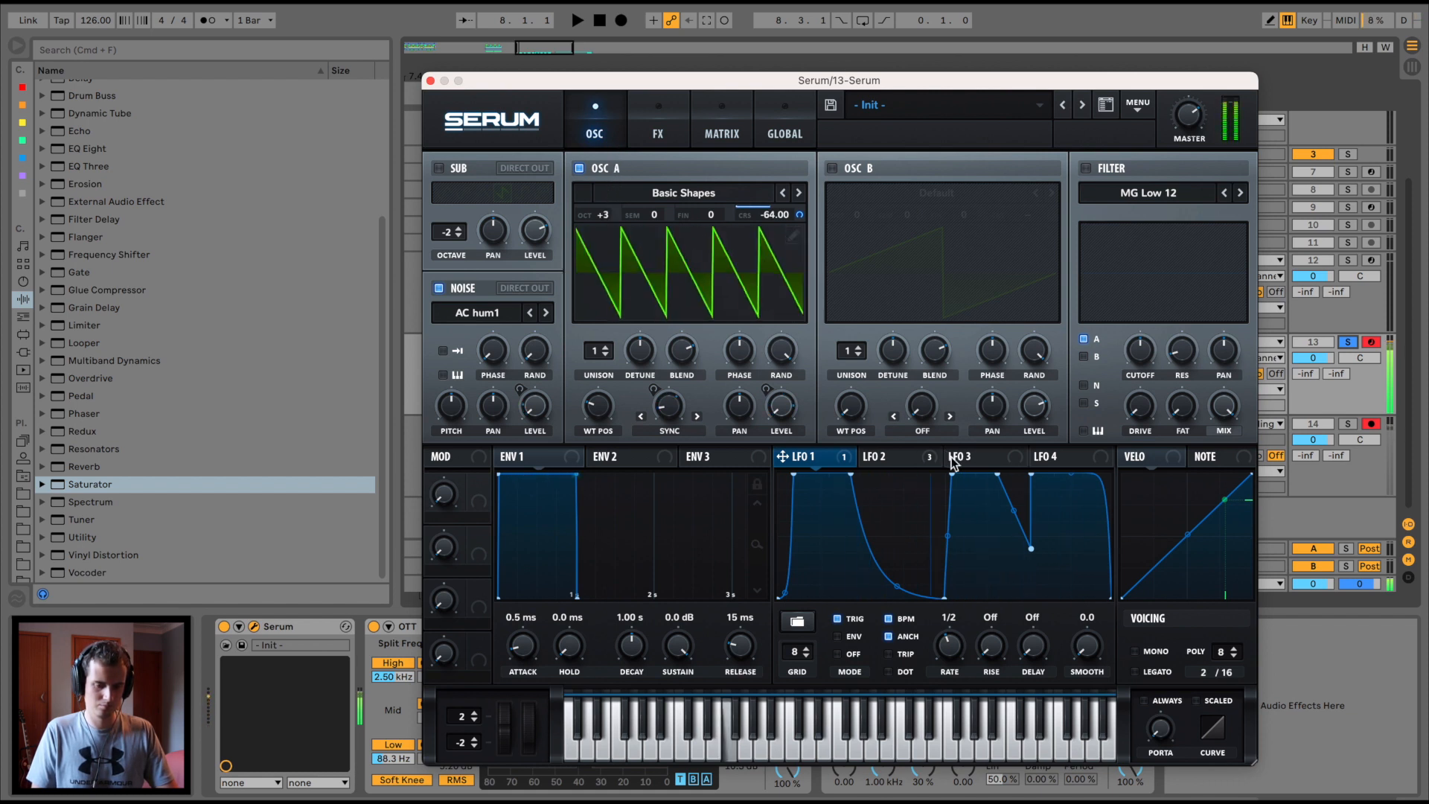
# Extend LFO 2's second full-height plateau back so that it starts with a vertical rise at mid-cycle.
pyautogui.click(905, 456)
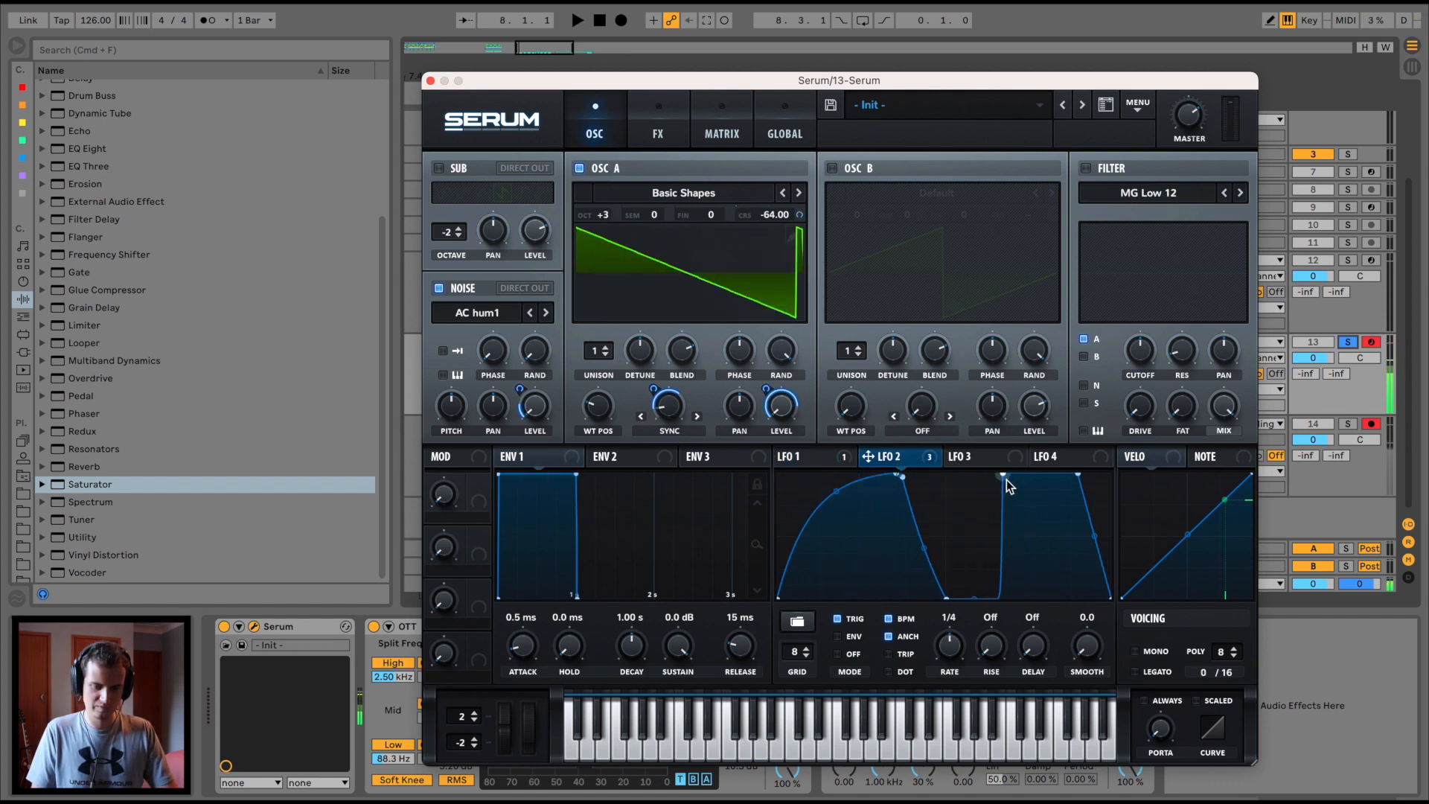
pyautogui.moveTo(1005, 477); pyautogui.dragTo(952, 454)
pyautogui.doubleClick(983, 585)
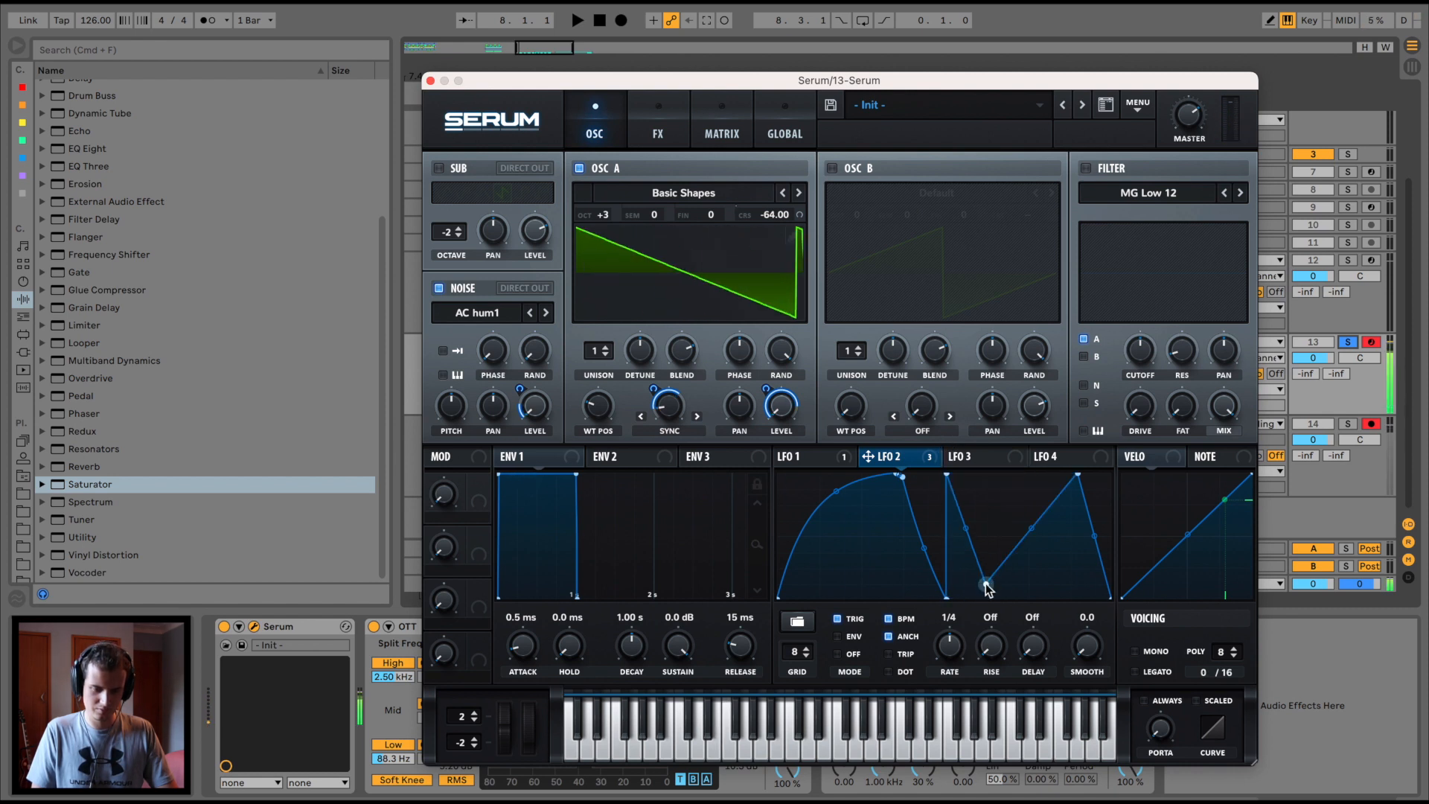
pyautogui.moveTo(988, 588); pyautogui.dragTo(992, 480)
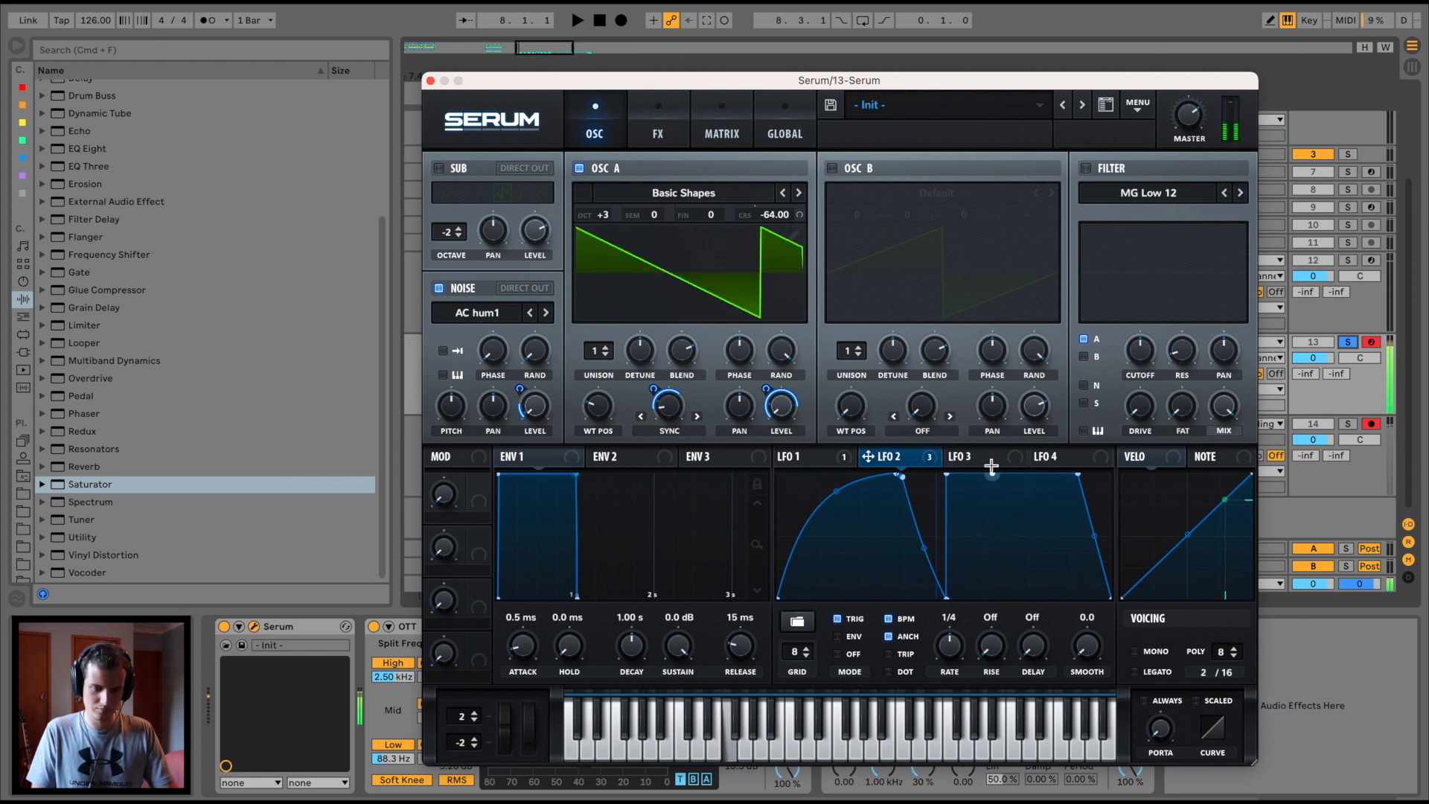
# Close the Serum window and record a resampled pass of the new bass sound onto the 14 Audio track from 10.2.
pyautogui.click(430, 80)
pyautogui.hscroll(3, 803, 361)
pyautogui.hscroll(2, 804, 360)
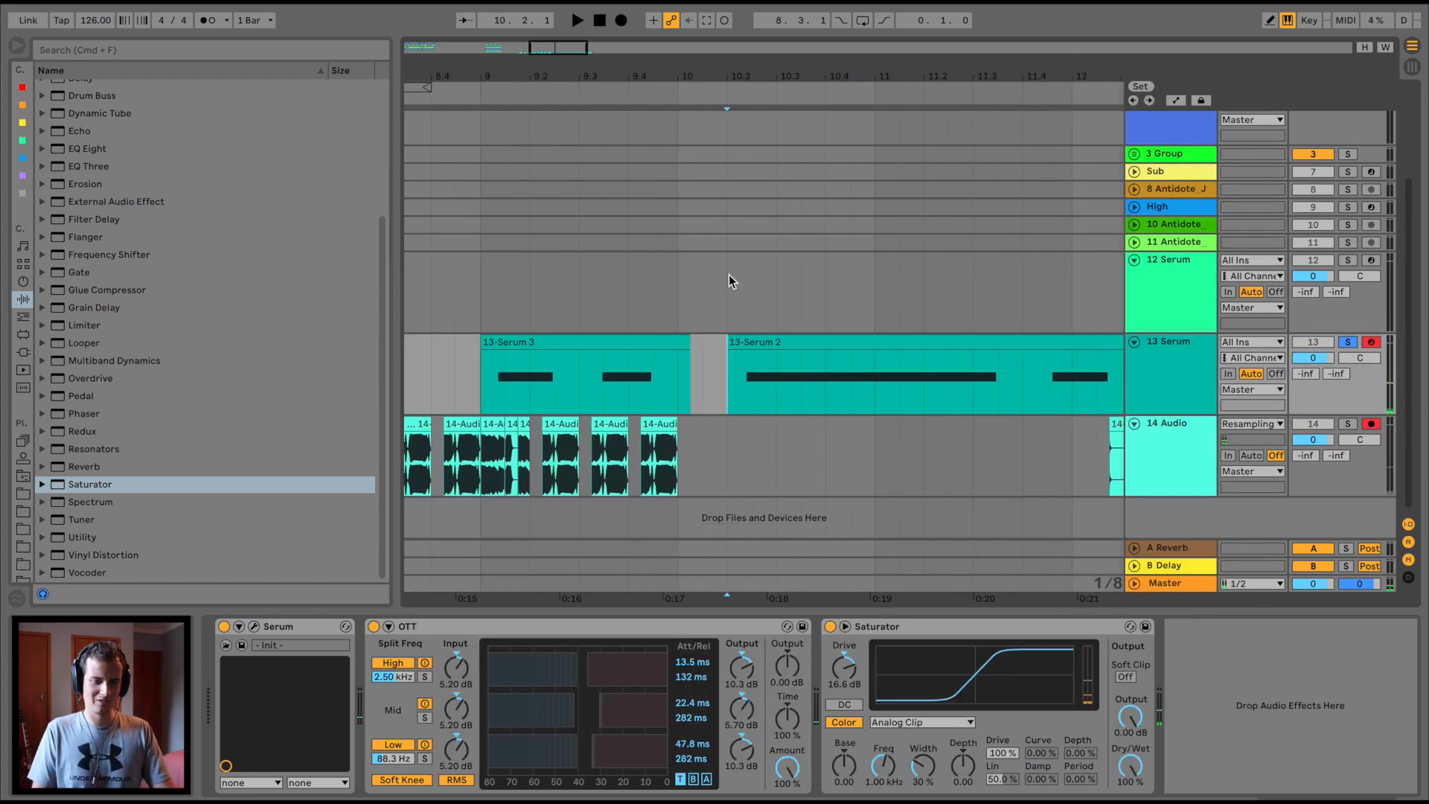
pyautogui.click(621, 21)
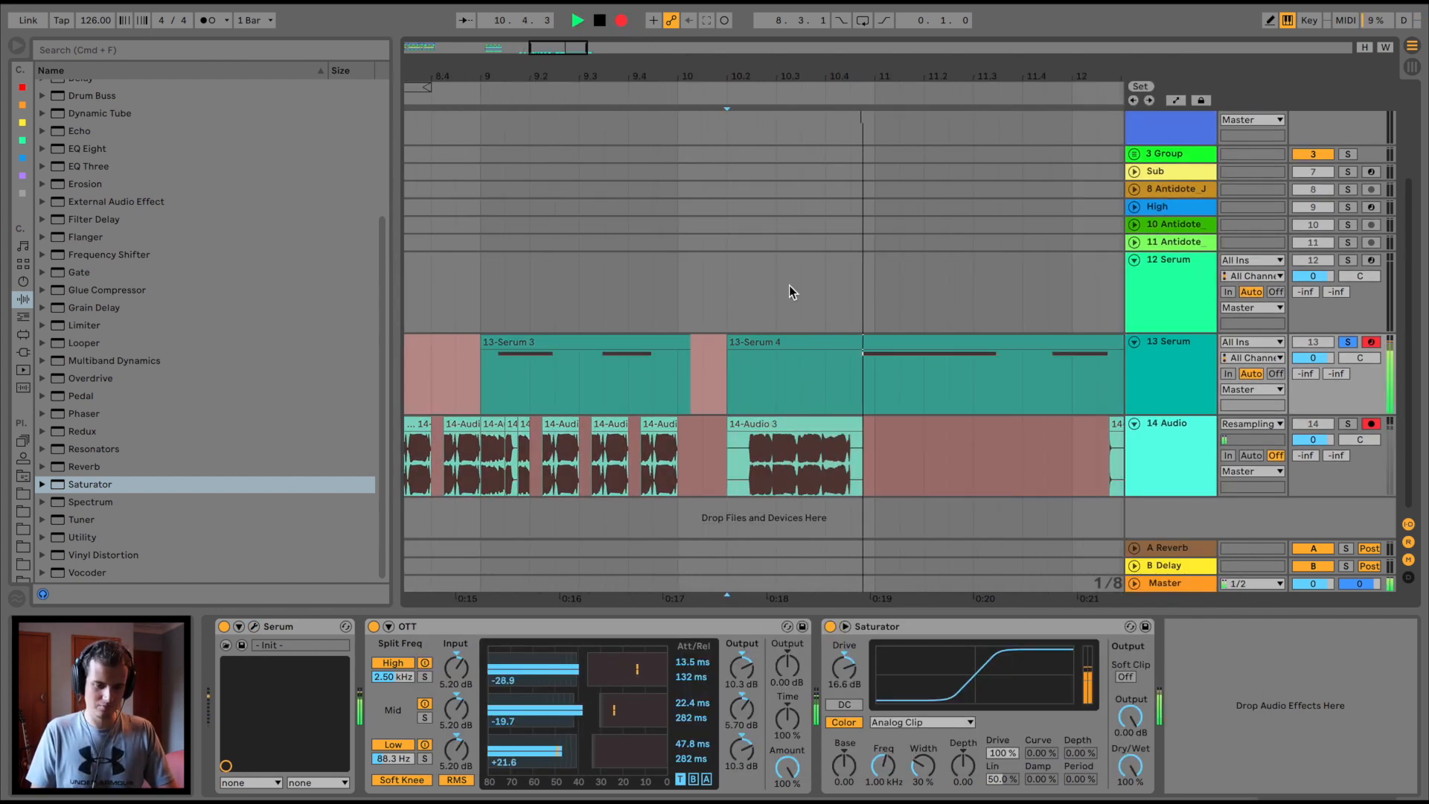
pyautogui.press('space')
# Cut the new recording down to the one short chop starting just before 10.3, deleting the audio before and after it.
pyautogui.hscroll(3, 739, 118)
pyautogui.moveTo(718, 73); pyautogui.dragTo(718, 141)
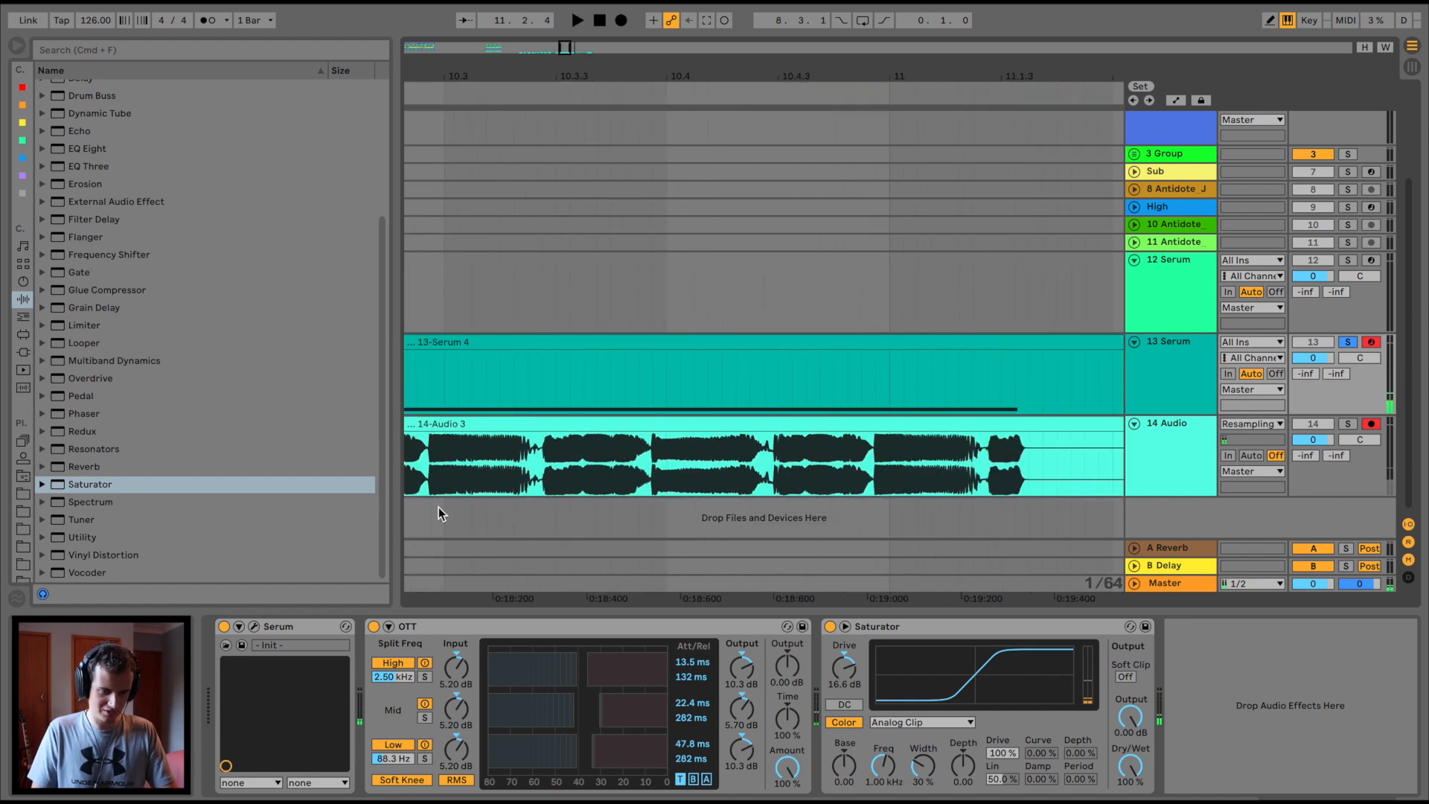
pyautogui.hscroll(-3, 461, 500)
pyautogui.press('super+e')
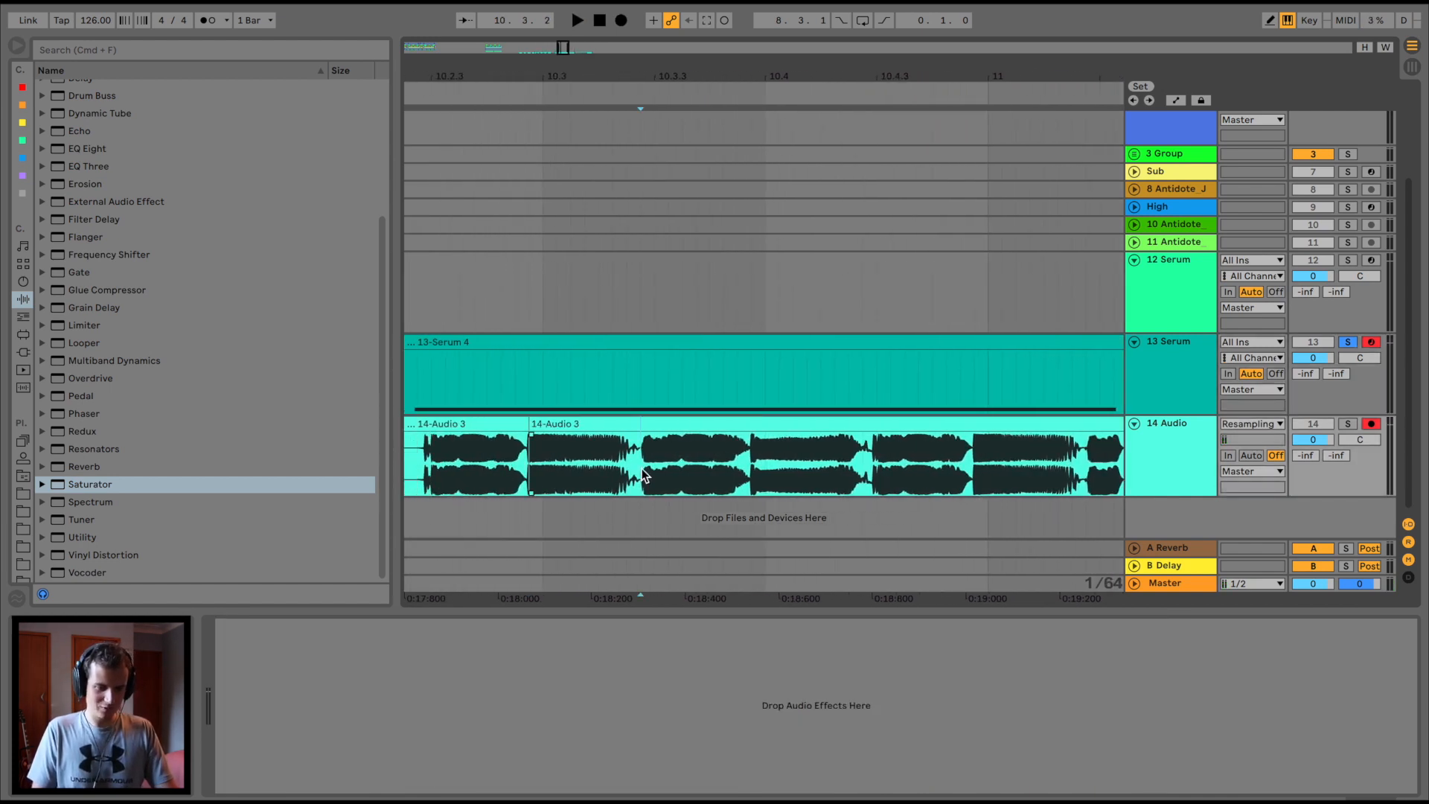
pyautogui.click(464, 422)
pyautogui.press('Delete')
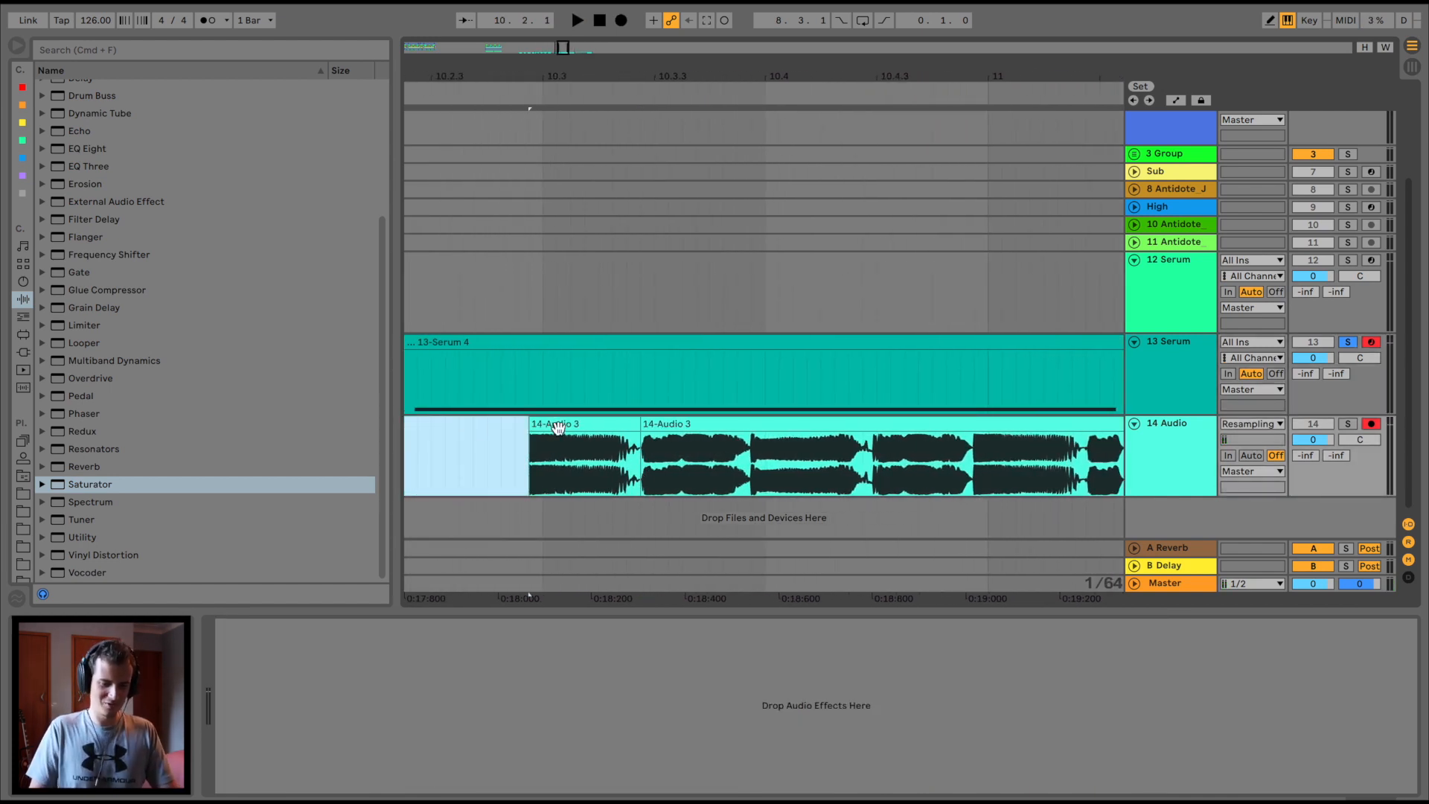
pyautogui.moveTo(531, 422); pyautogui.dragTo(526, 422)
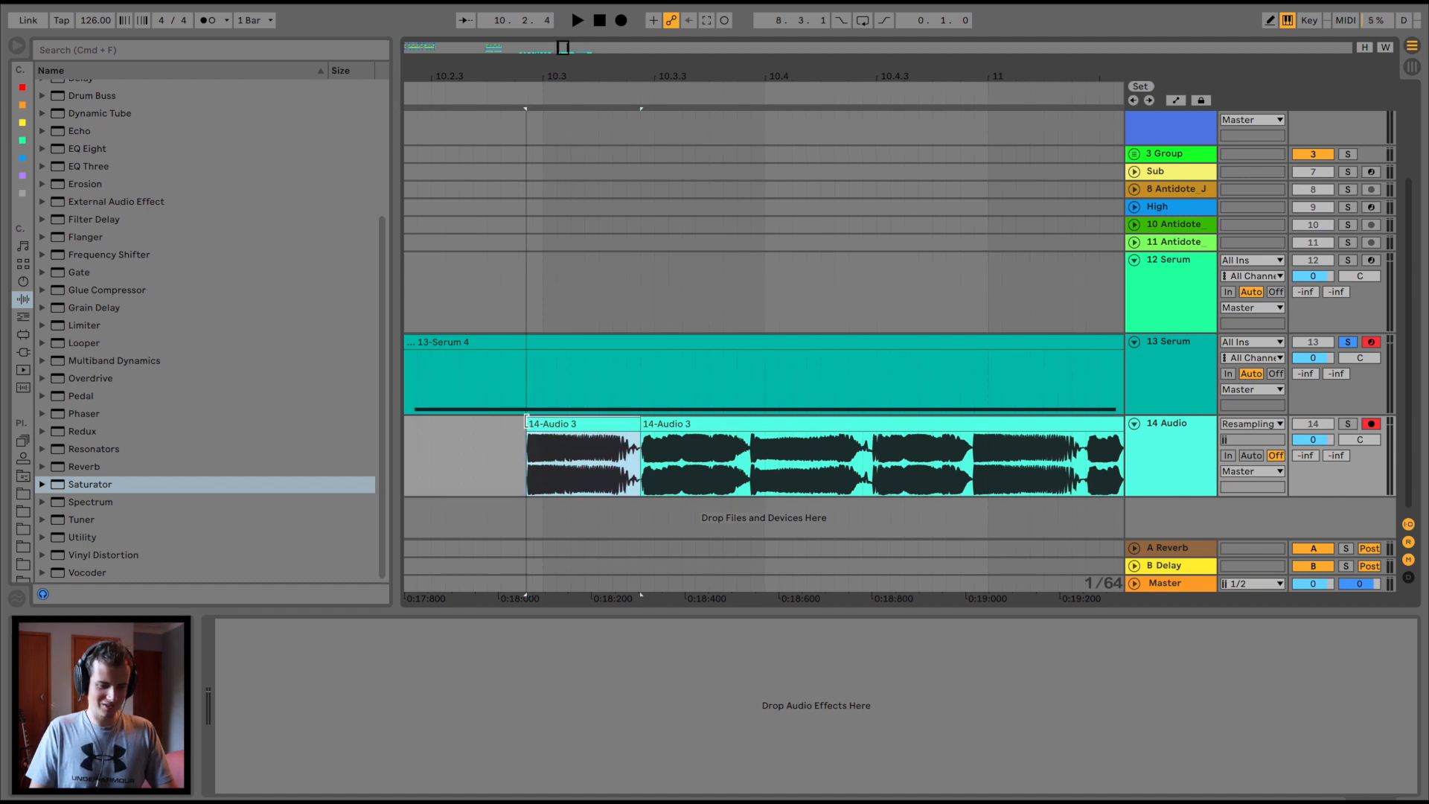
pyautogui.click(687, 418)
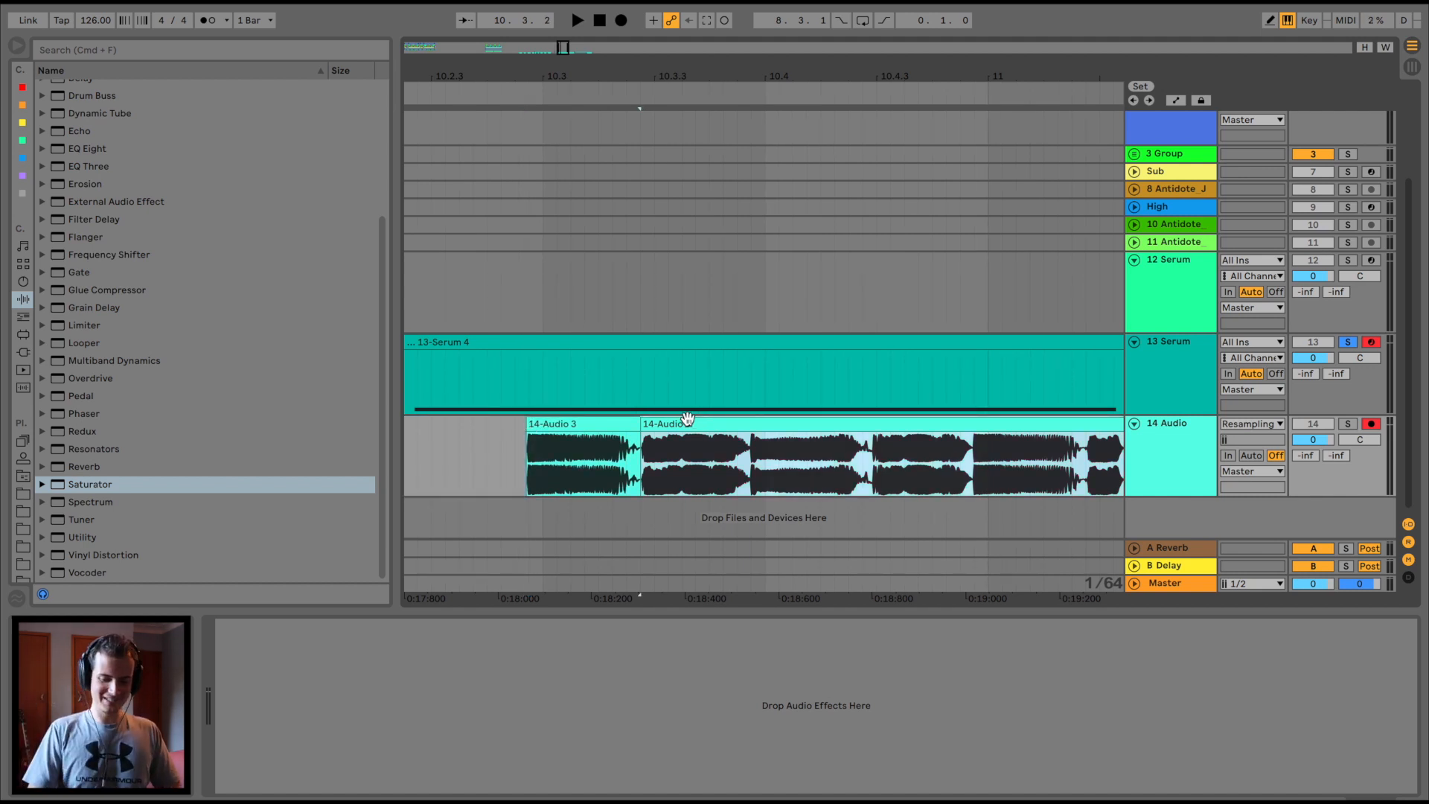
pyautogui.press('Delete')
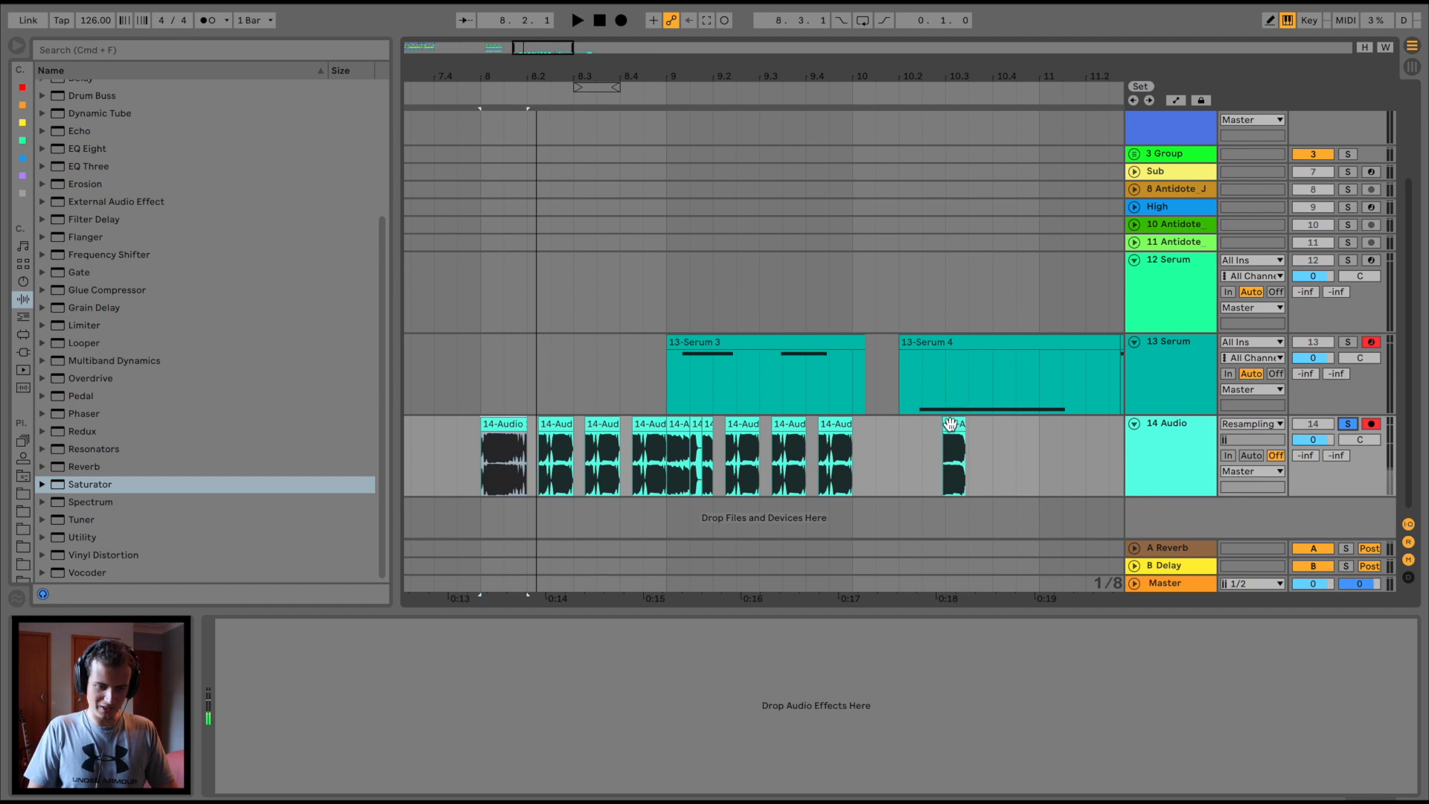
# Move the new chop to the end of the bass rhythm so it ends at bar 10, and play the rhythm from bar 8.
pyautogui.moveTo(950, 424); pyautogui.dragTo(838, 445)
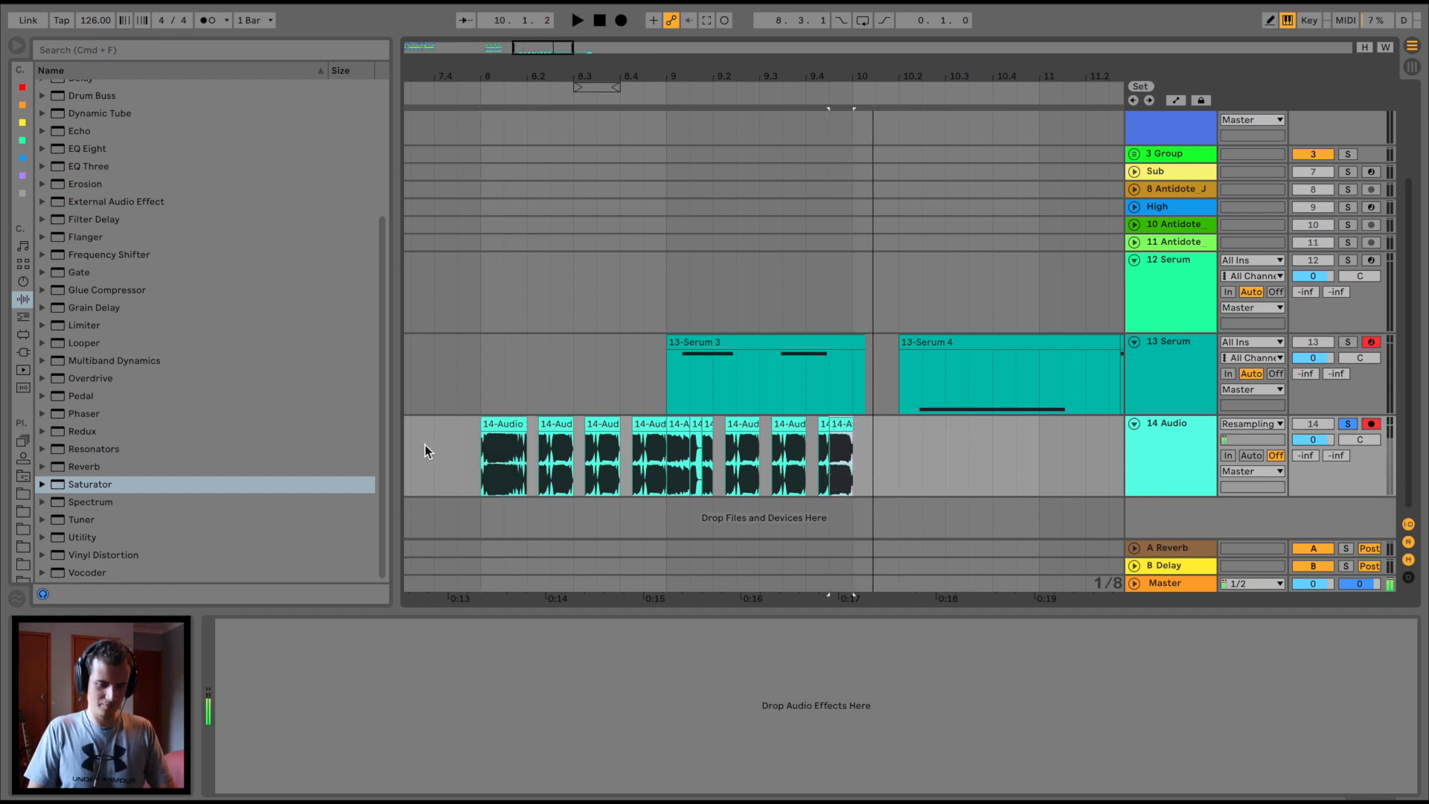
pyautogui.click(475, 454)
pyautogui.press('space')
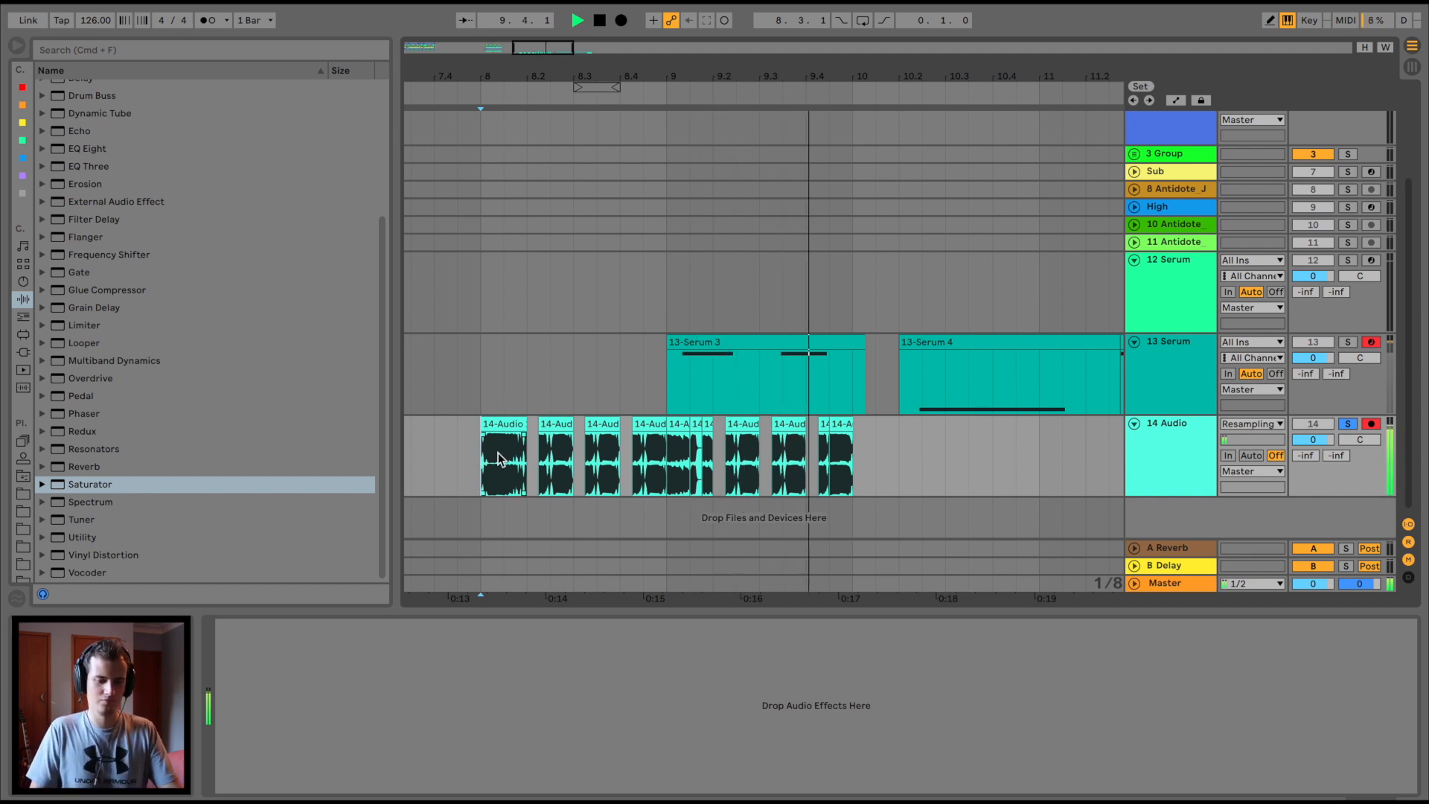
# Try to load the SerumFX plug-in on the 14 Audio track.
pyautogui.click(23, 353)
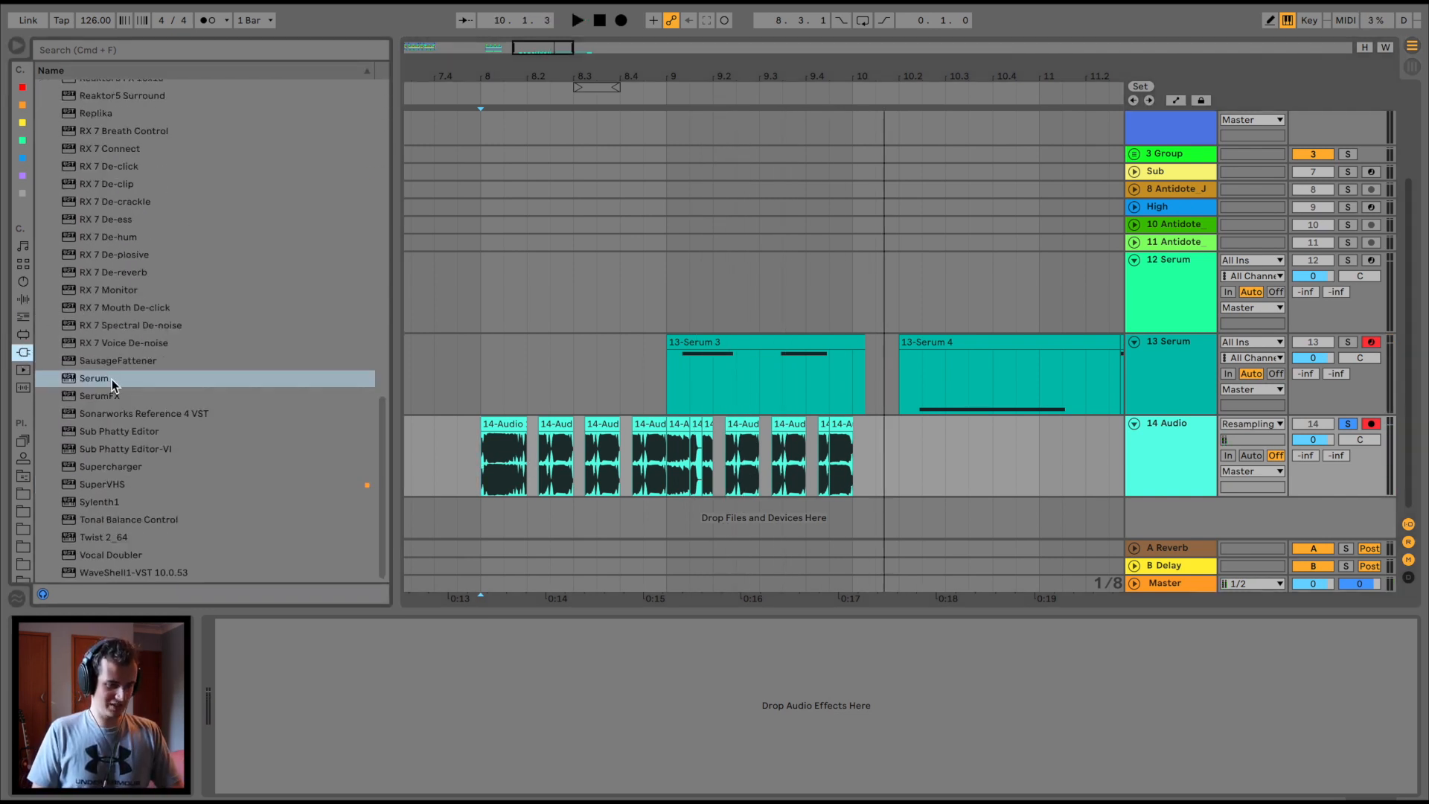
pyautogui.click(91, 395)
pyautogui.moveTo(525, 448); pyautogui.dragTo(525, 448)
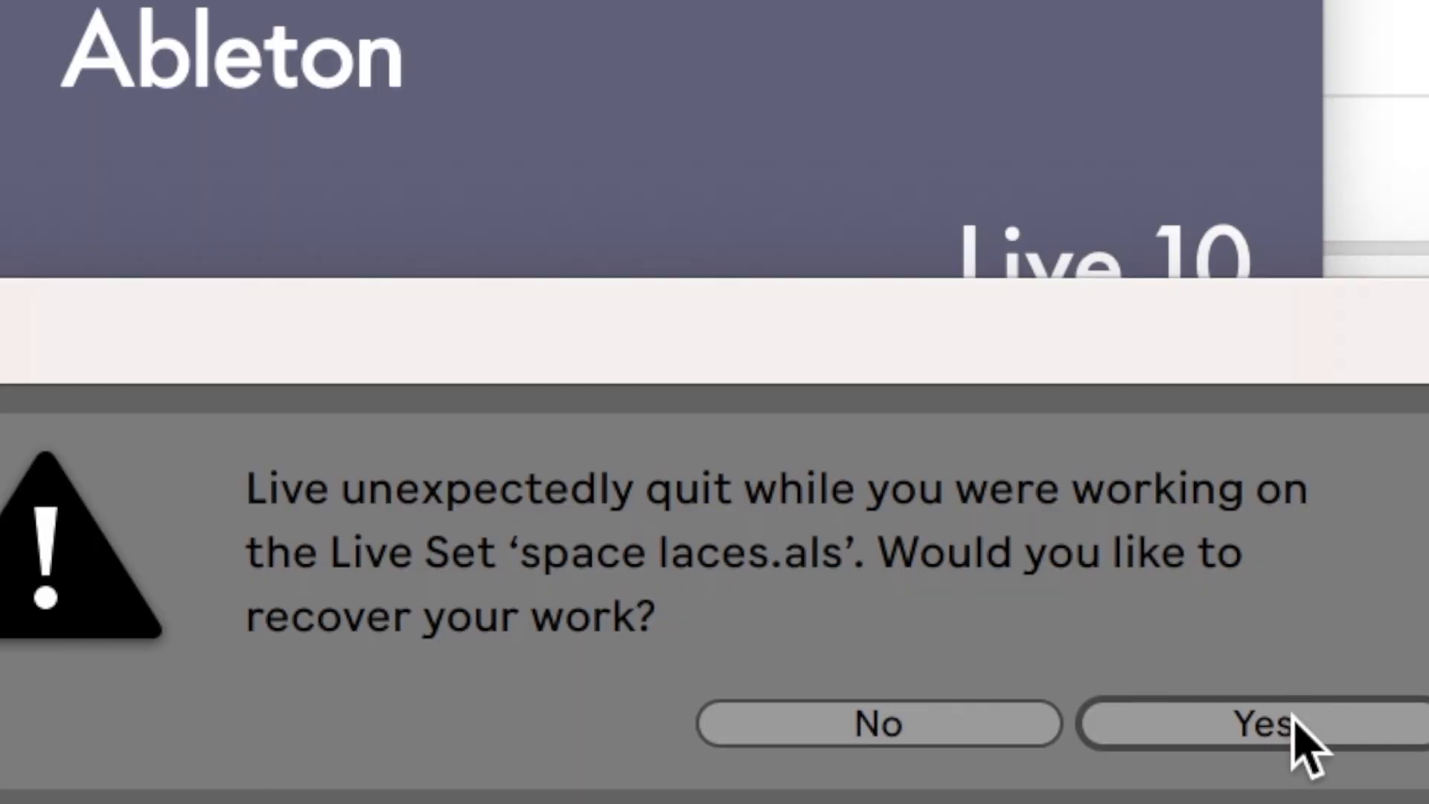
# Recover the 'space laces.als' Live Set, close the crash report, and play the chops from bar 8.
pyautogui.click(1289, 724)
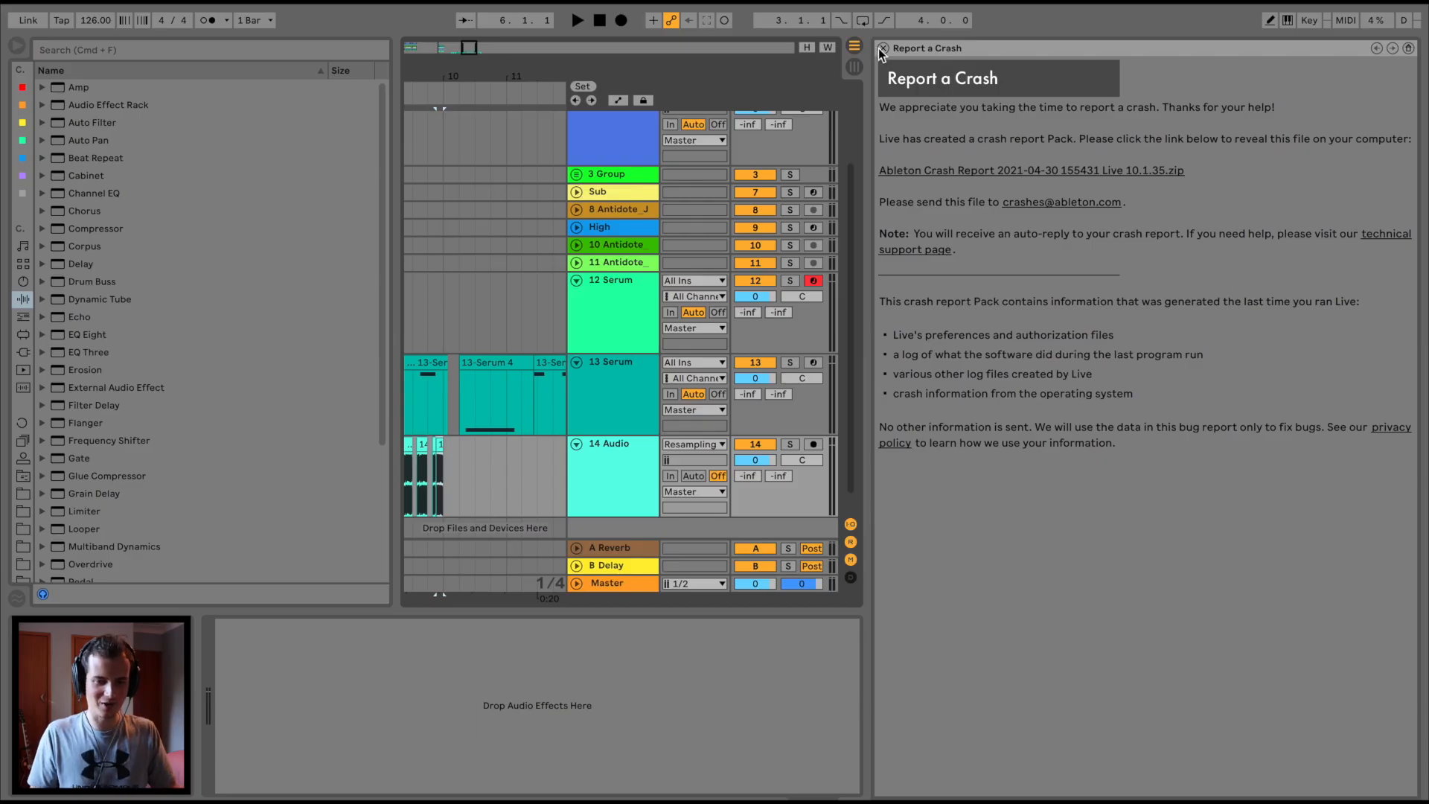
pyautogui.click(883, 48)
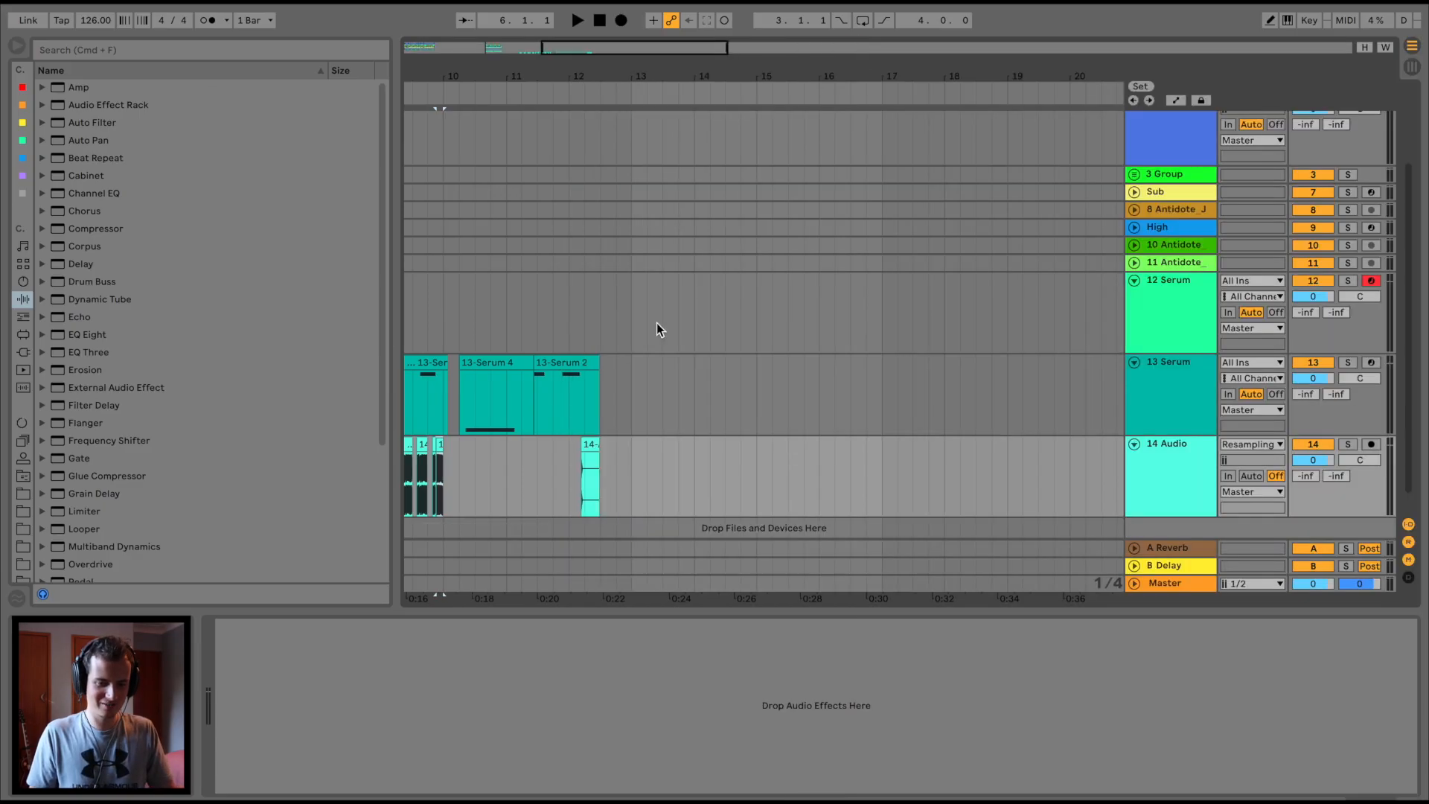
pyautogui.hscroll(-5, 466, 365)
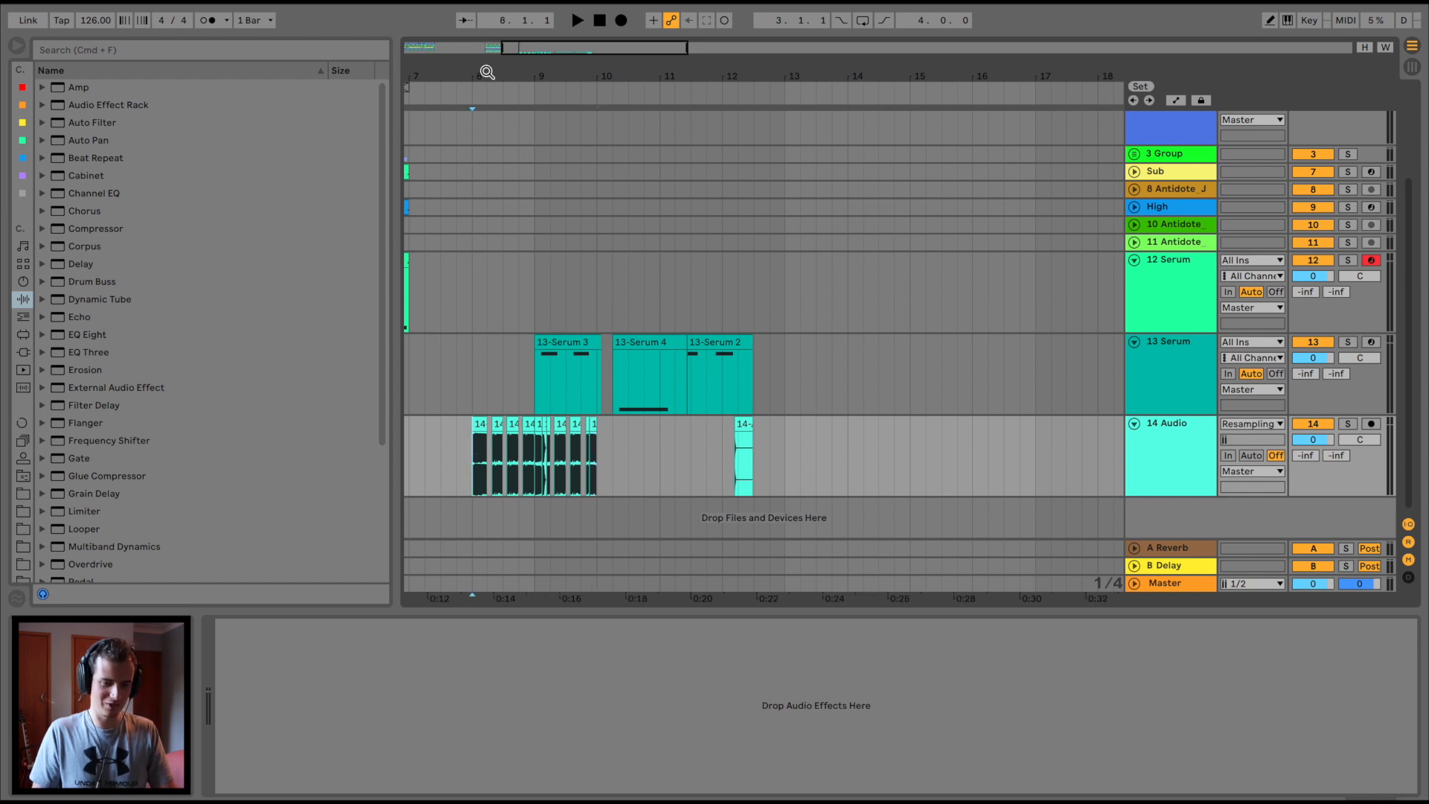
pyautogui.moveTo(486, 72); pyautogui.dragTo(486, 97)
pyautogui.press('space')
pyautogui.press('space')
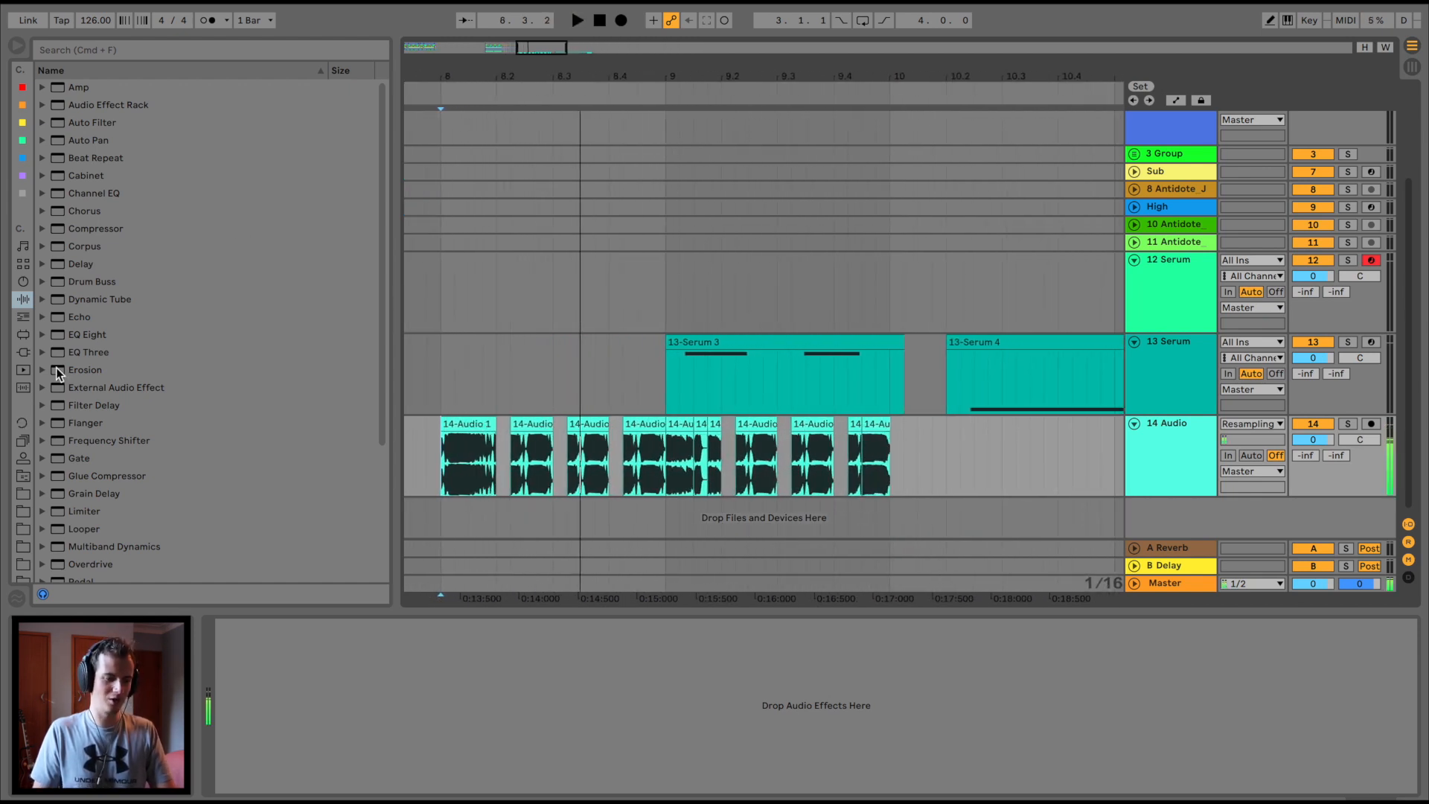
# Try again to add SerumFX from the VST plug-ins to the 14 Audio track.
pyautogui.click(24, 351)
pyautogui.click(40, 106)
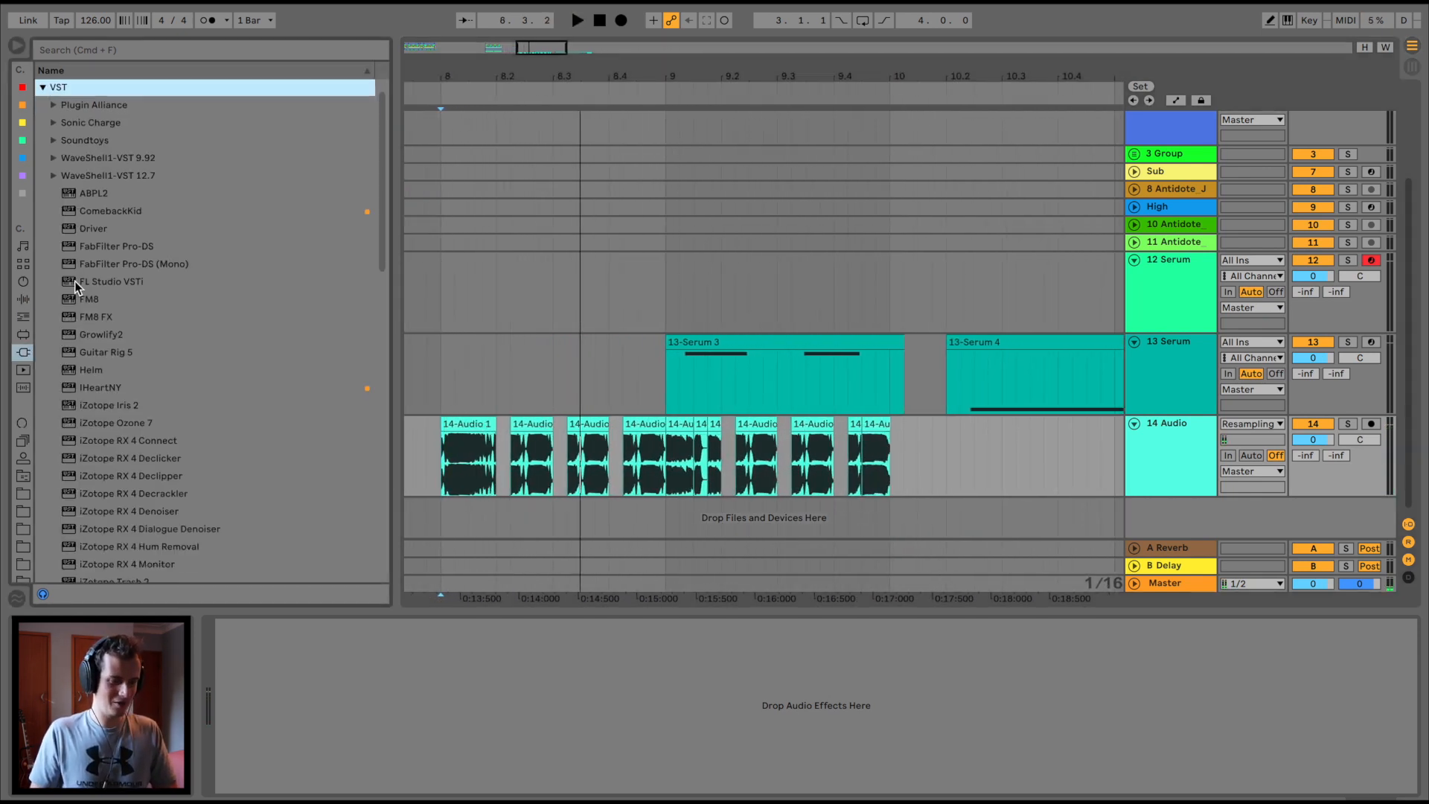
pyautogui.scroll(-10, 234, 312)
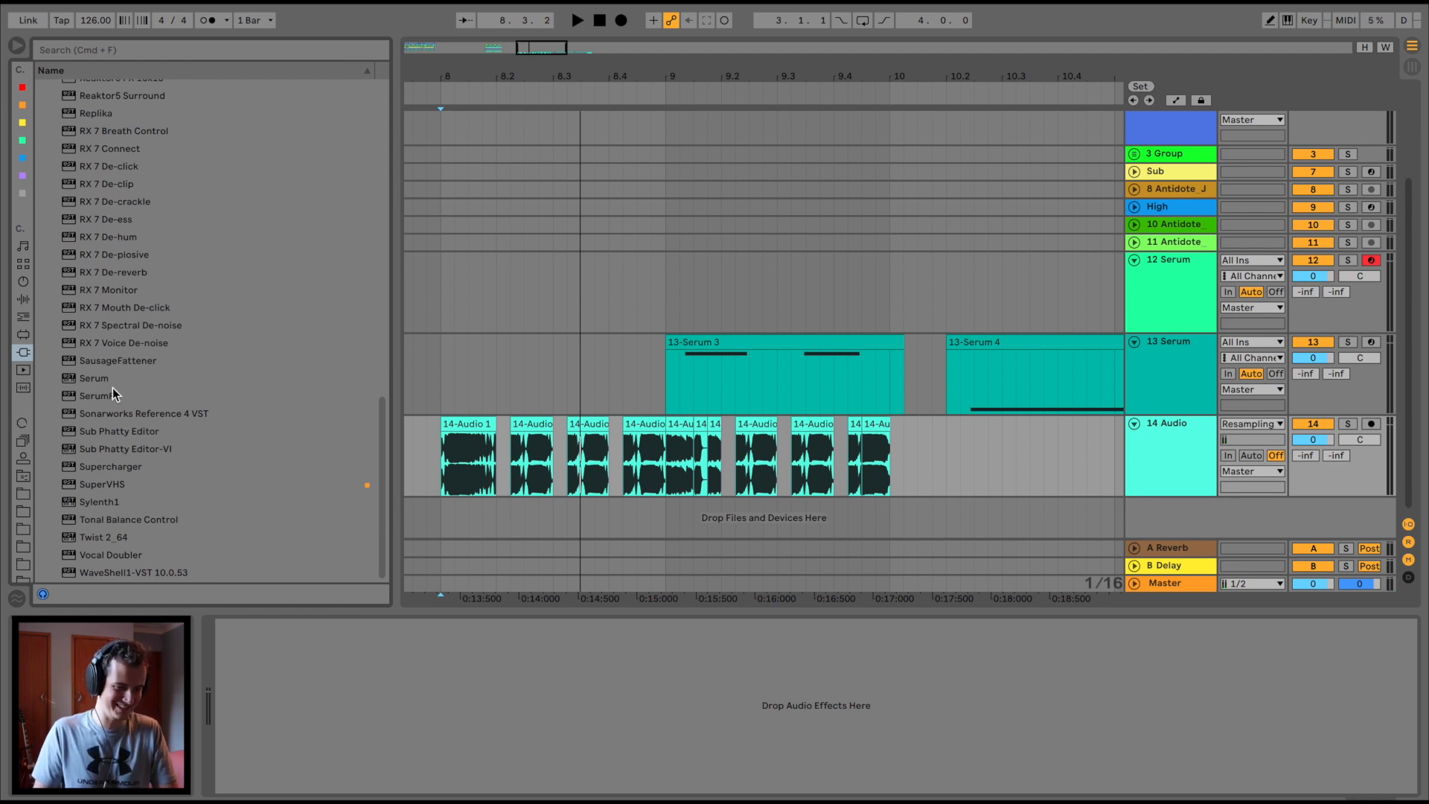
pyautogui.moveTo(113, 393); pyautogui.dragTo(676, 490)
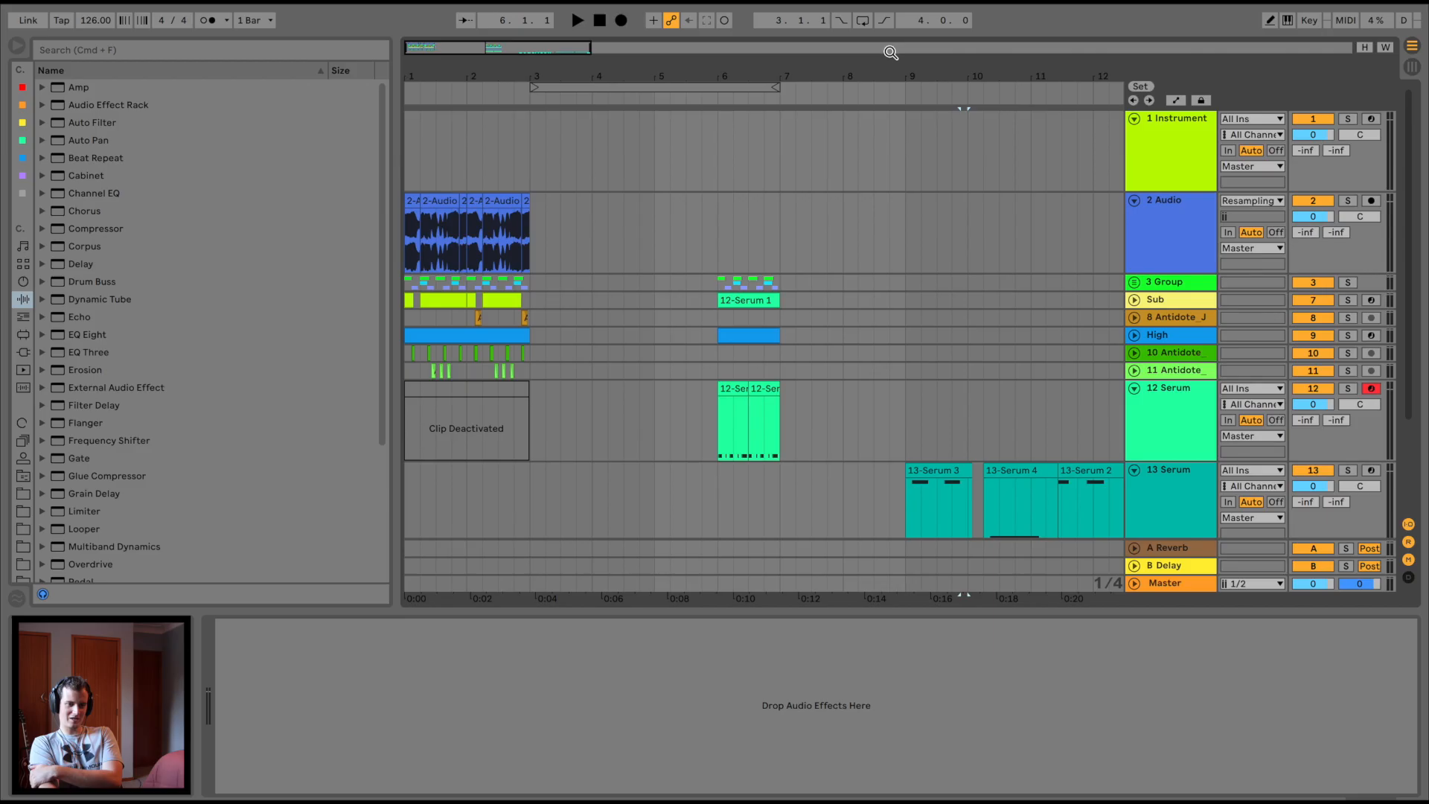
# Add the Soundtoys Little MicroShift plug-in to the 14 Audio track and audition the bass chops through it.
pyautogui.scroll(-1, 721, 422)
pyautogui.scroll(-4, 720, 422)
pyautogui.hscroll(4, 720, 422)
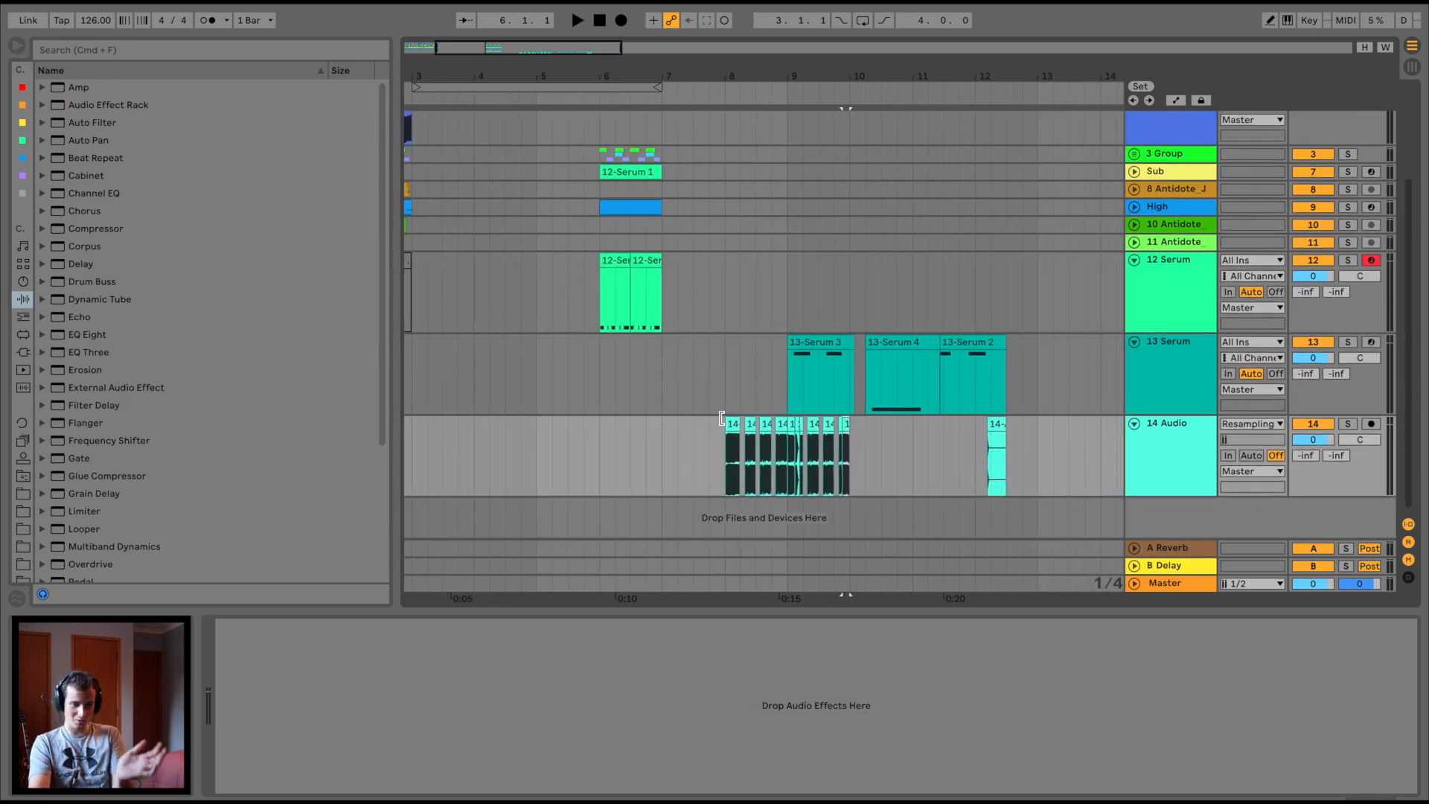
pyautogui.click(54, 361)
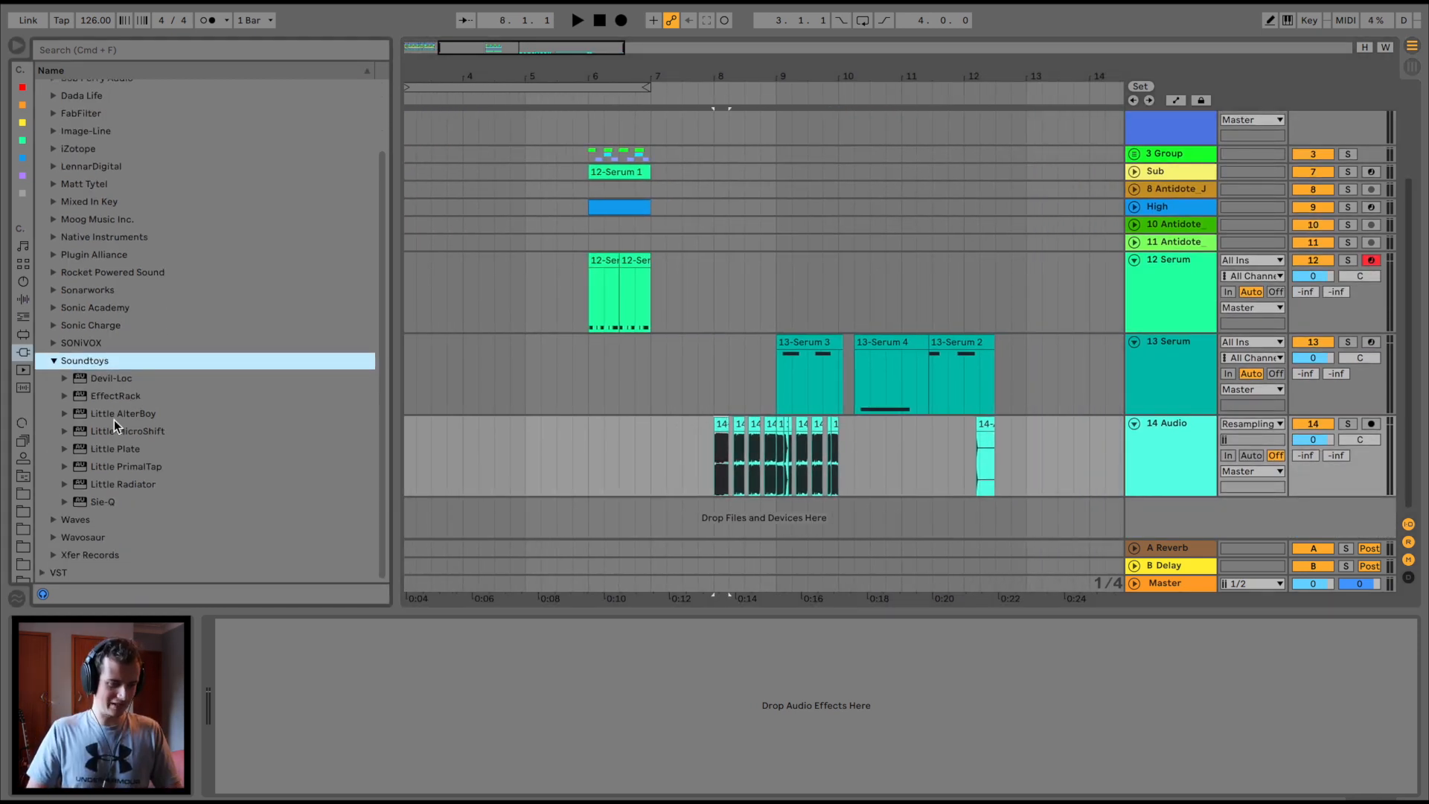
pyautogui.moveTo(115, 428); pyautogui.dragTo(376, 434)
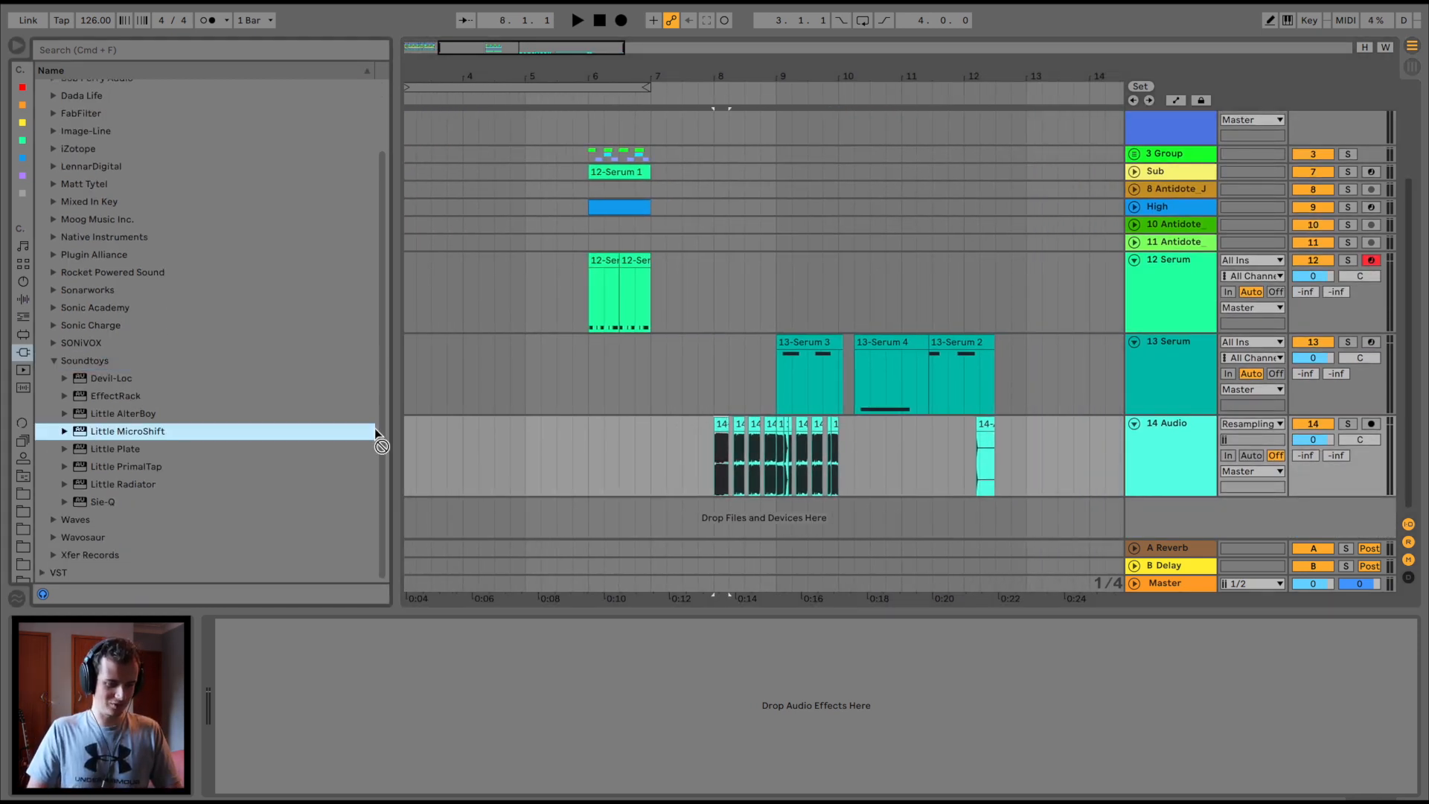
pyautogui.moveTo(793, 457); pyautogui.dragTo(792, 458)
pyautogui.press('space')
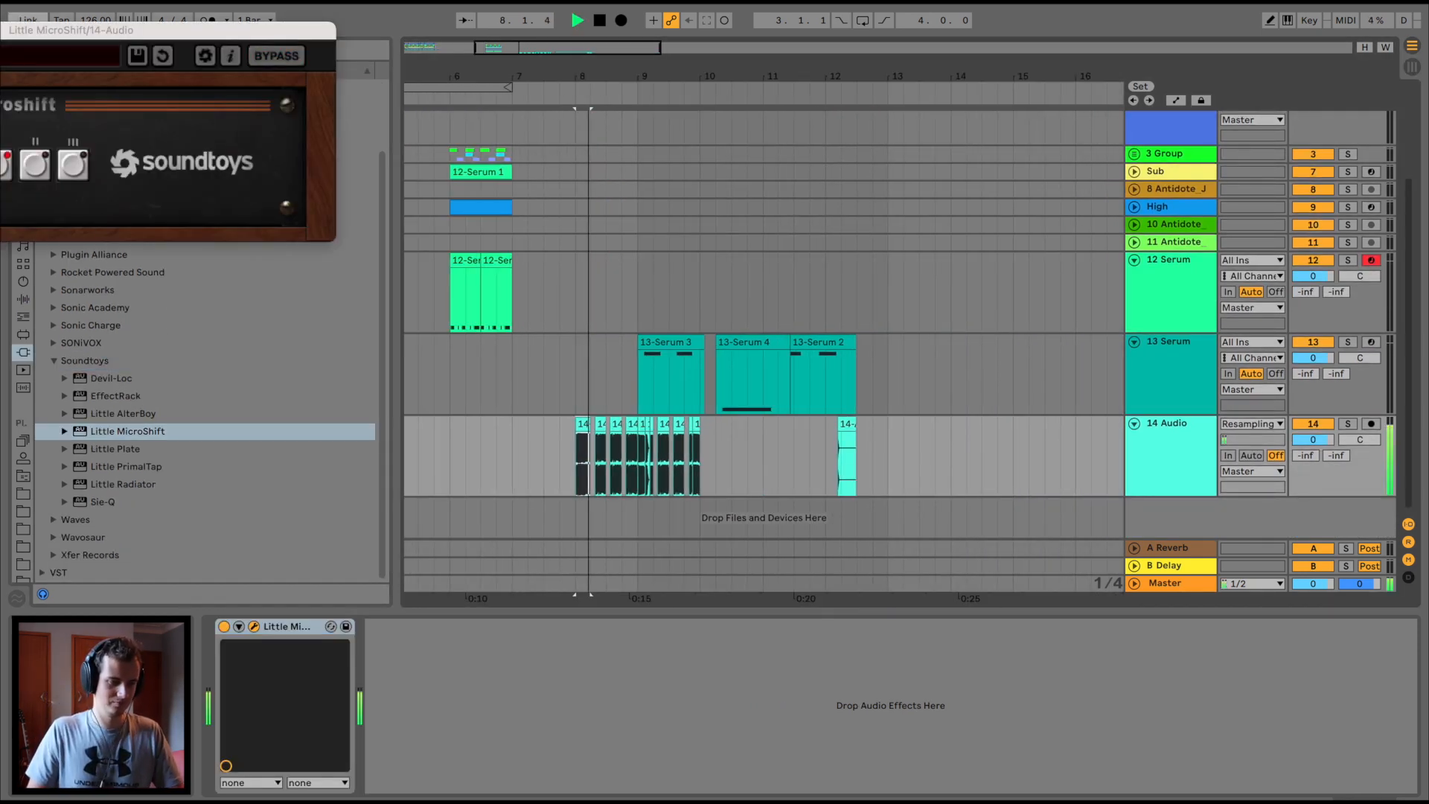
pyautogui.moveTo(2, 28); pyautogui.dragTo(663, 134)
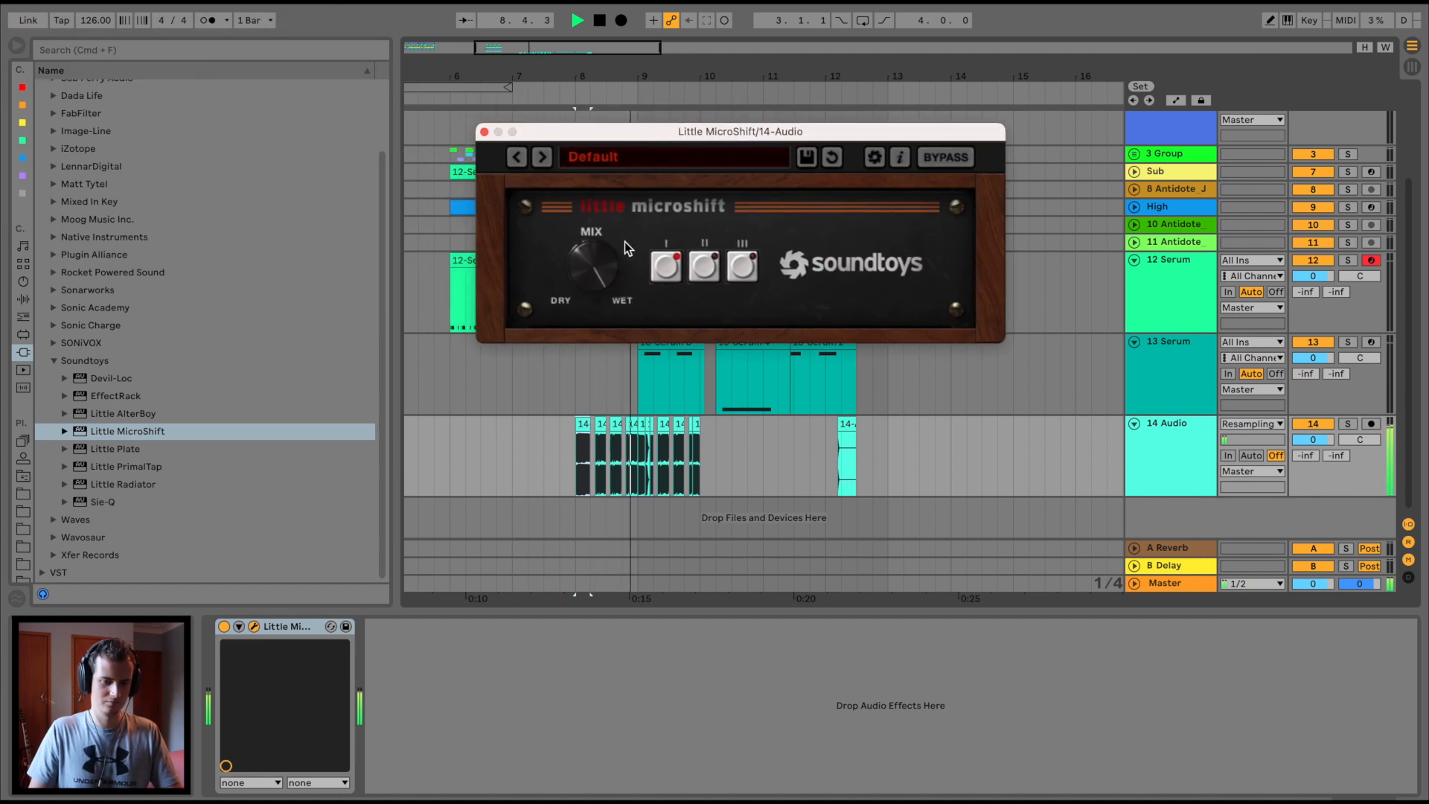
pyautogui.press('space')
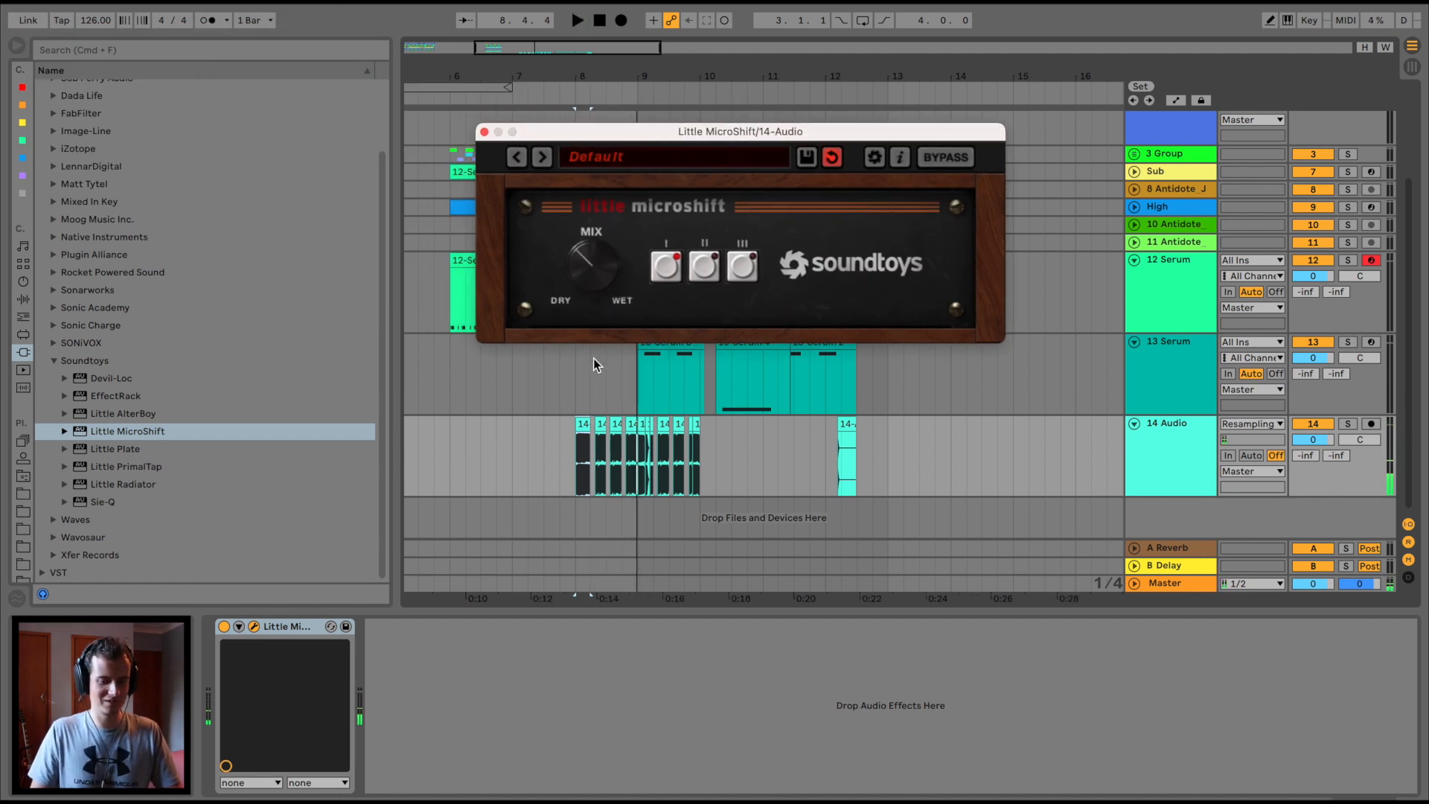
# Add a Utility after Little MicroShift on the 14 Audio track, switch it to mono, and play the chops.
pyautogui.click(21, 298)
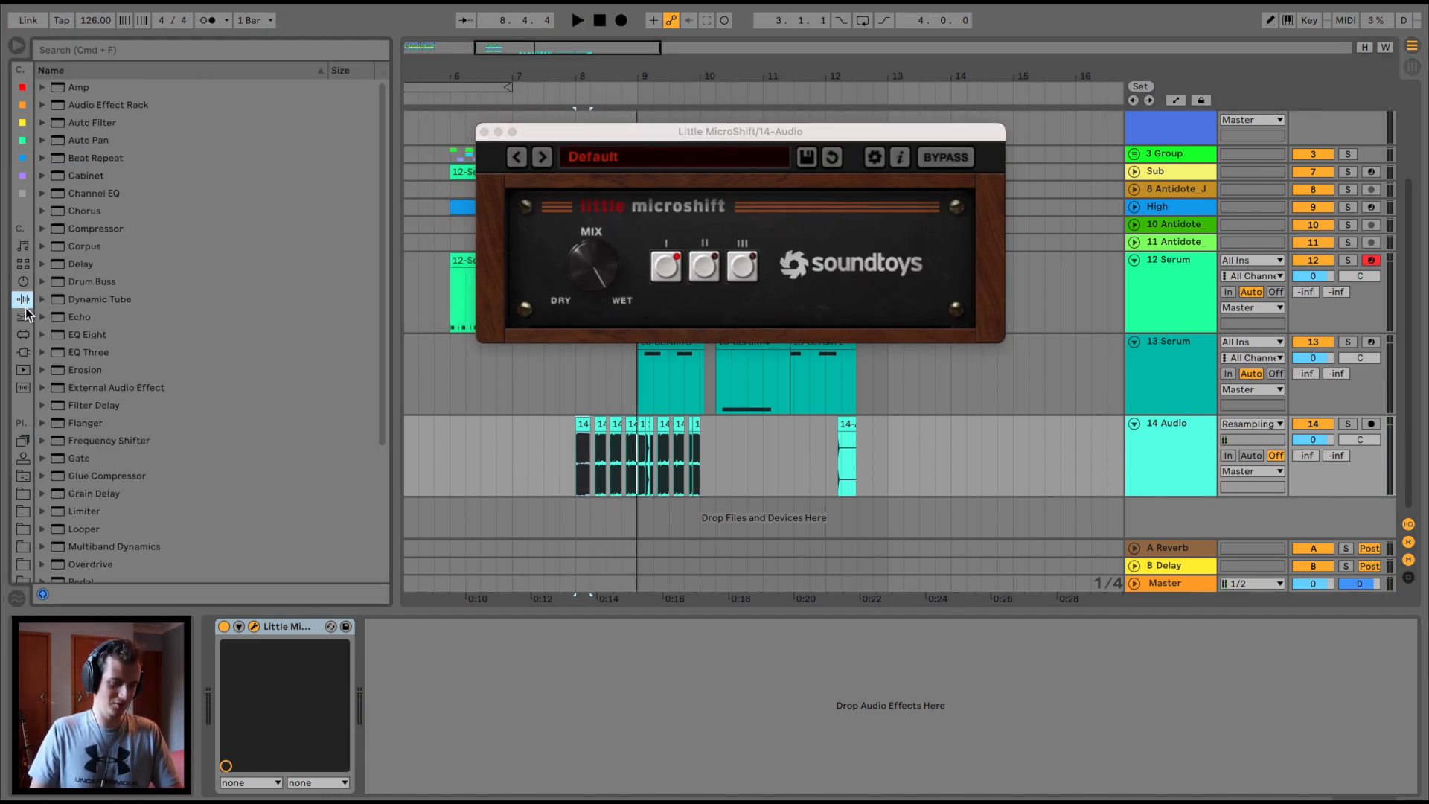
pyautogui.scroll(-5, 49, 355)
pyautogui.moveTo(81, 536); pyautogui.dragTo(346, 738)
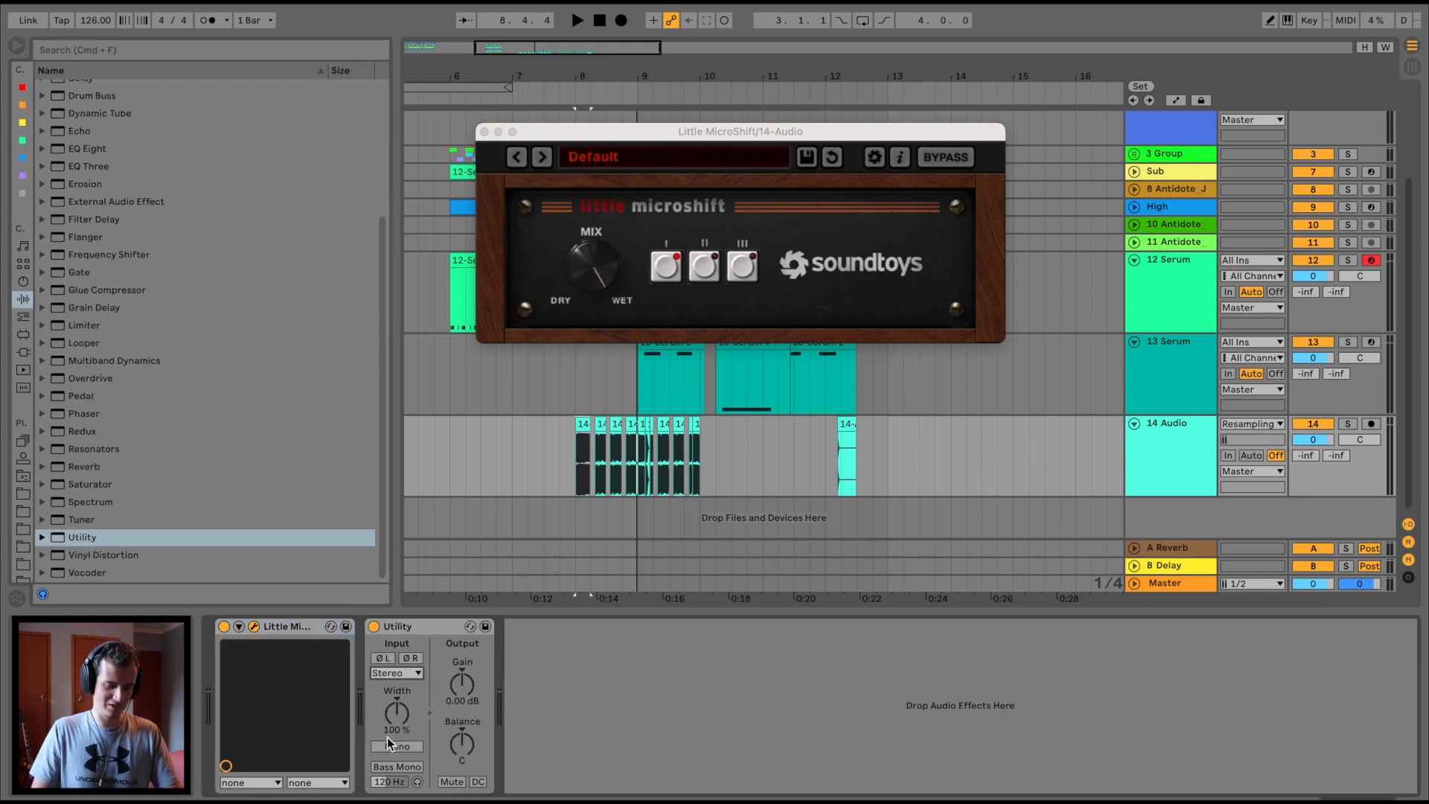
pyautogui.press('space')
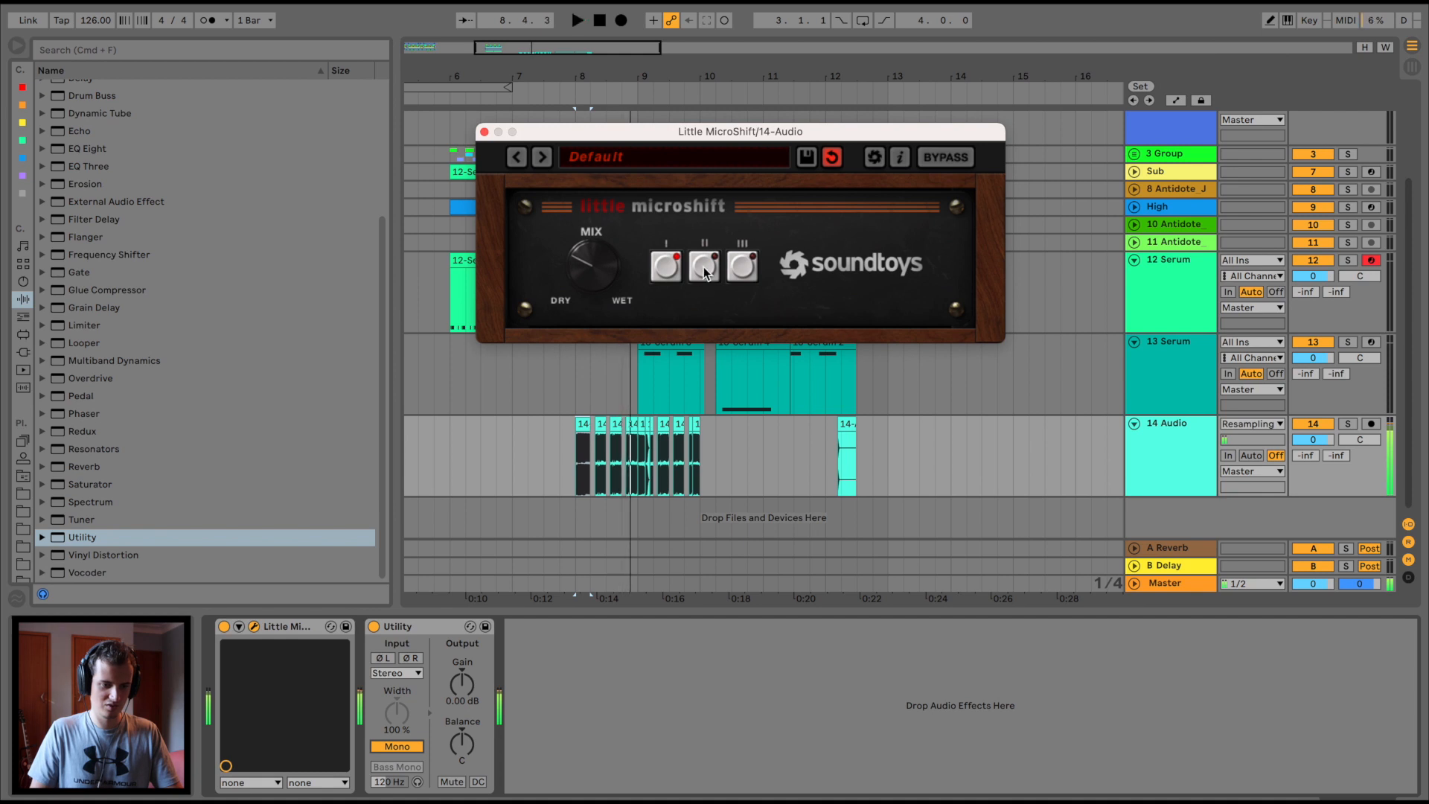
# Switch Little MicroShift on the 14 Audio track to mode III, audition the chops in mono, and close the plug-in.
pyautogui.click(744, 268)
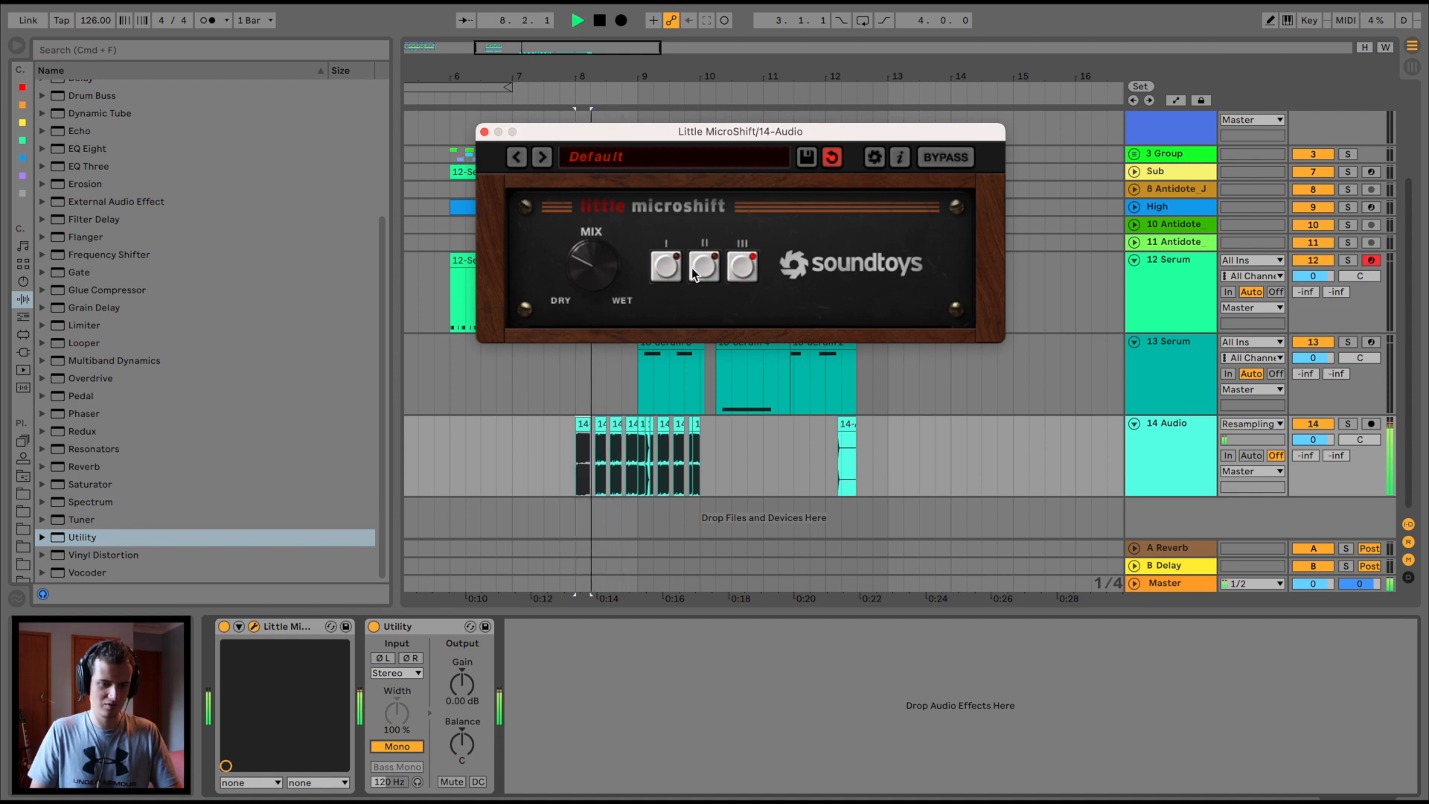
pyautogui.press('space')
pyautogui.moveTo(616, 67); pyautogui.dragTo(511, 138)
pyautogui.press('space')
pyautogui.press('space')
pyautogui.click(483, 132)
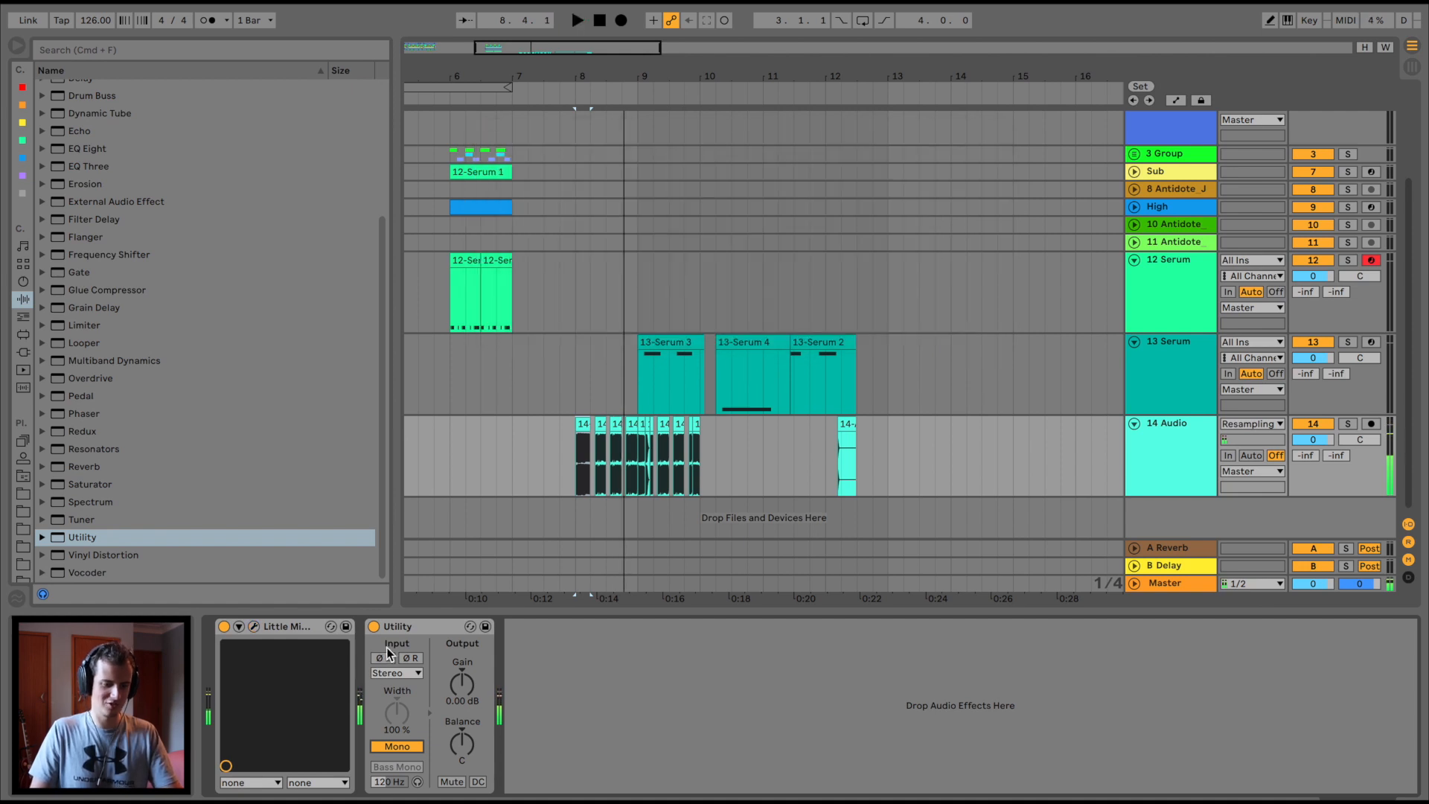
# Turn off the Utility on the 14 Audio track, play the chops in stereo, and check the Little MicroShift settings.
pyautogui.click(373, 626)
pyautogui.press('space')
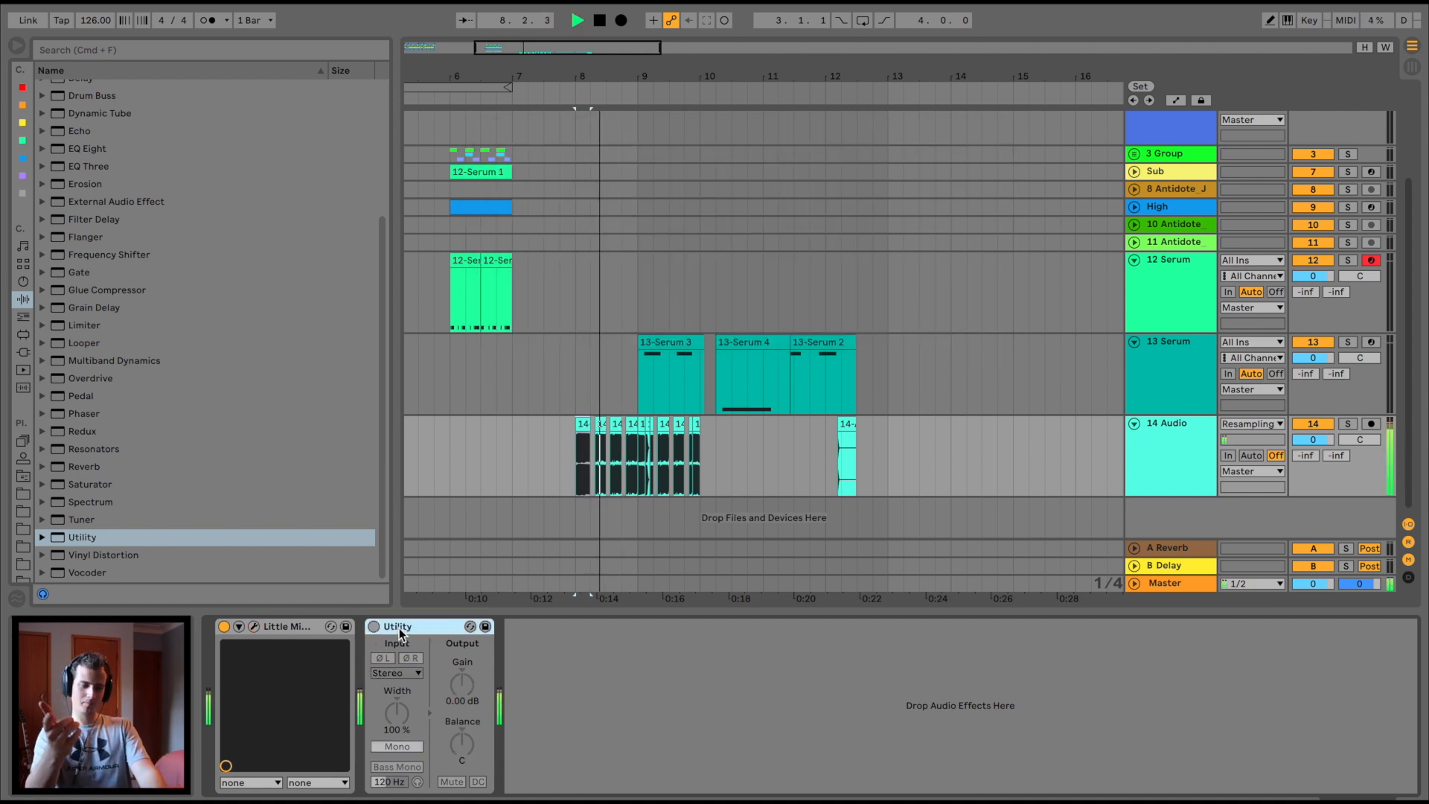
pyautogui.click(254, 626)
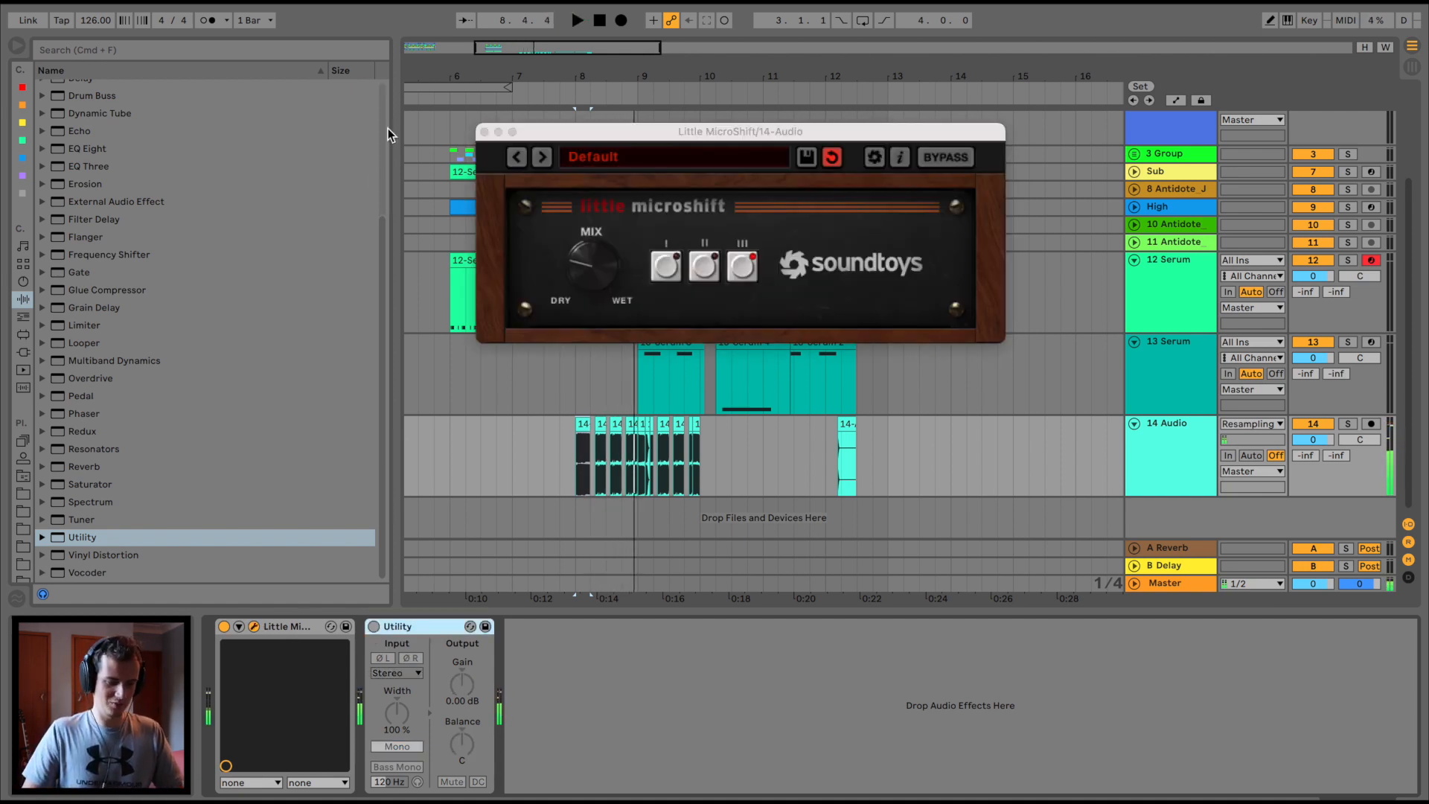
pyautogui.click(485, 132)
# Deactivate the 13 Serum track and copy the 14 Audio chops from bar 8 to bar 6.
pyautogui.hscroll(-2, 921, 413)
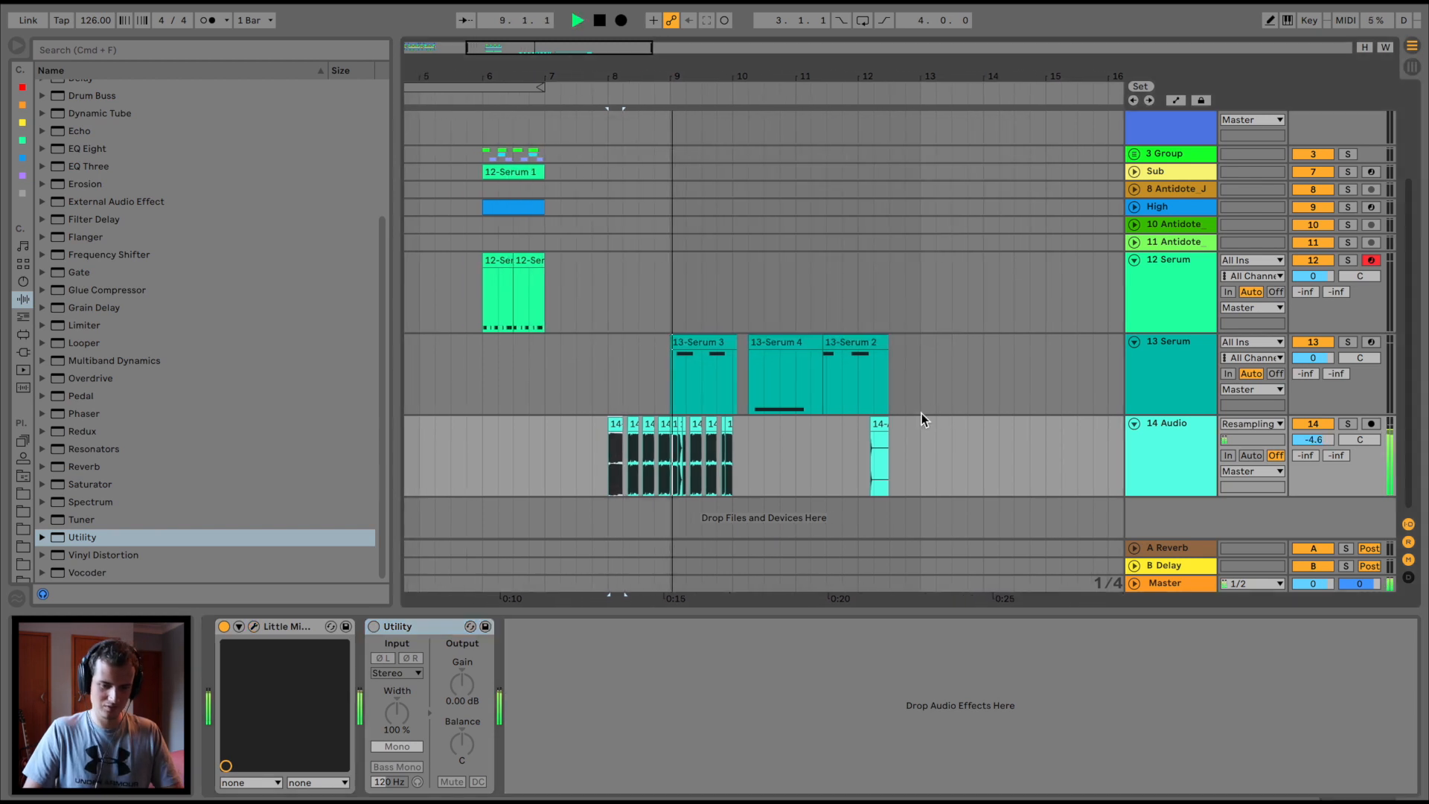
pyautogui.moveTo(972, 368); pyautogui.dragTo(597, 367)
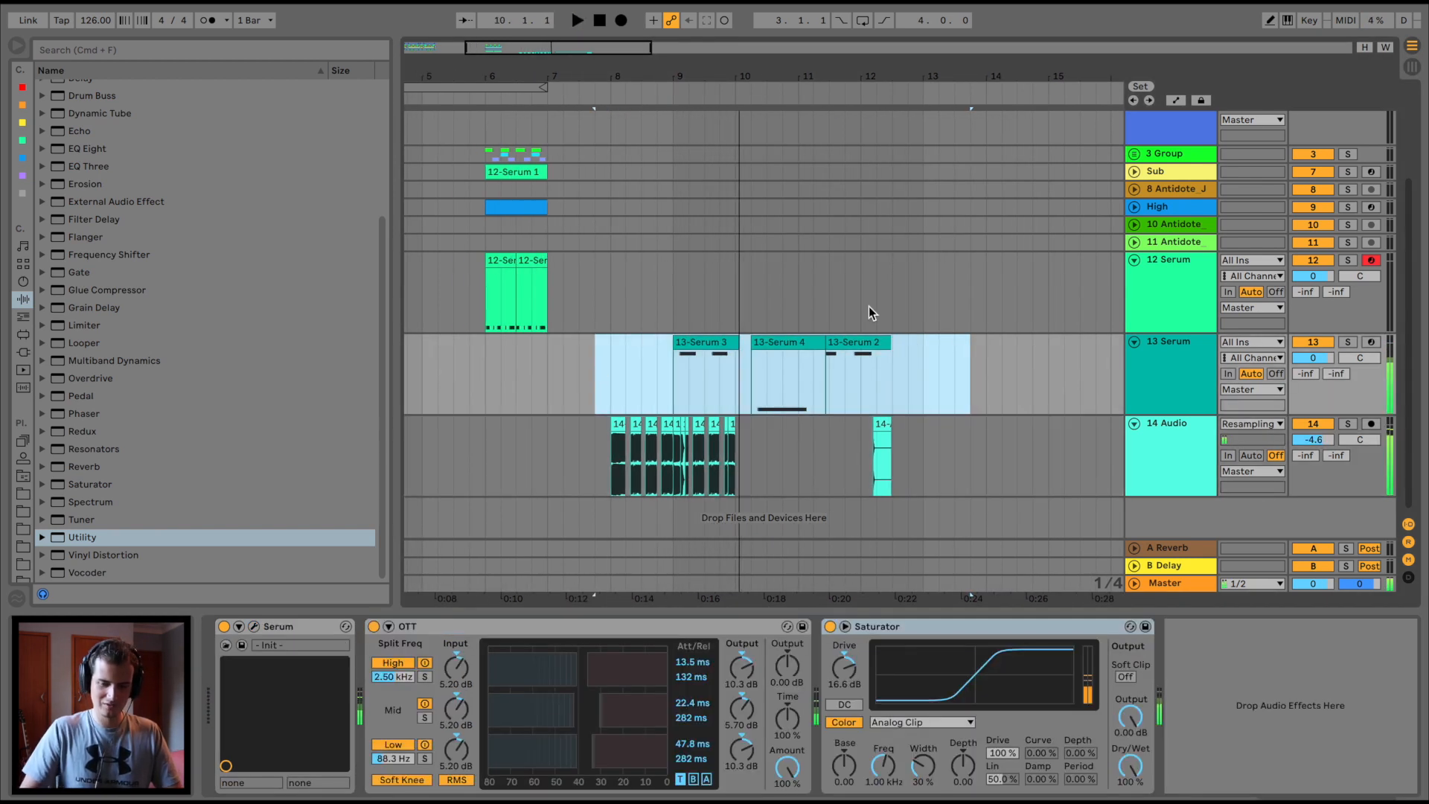
pyautogui.click(1307, 343)
pyautogui.press('space')
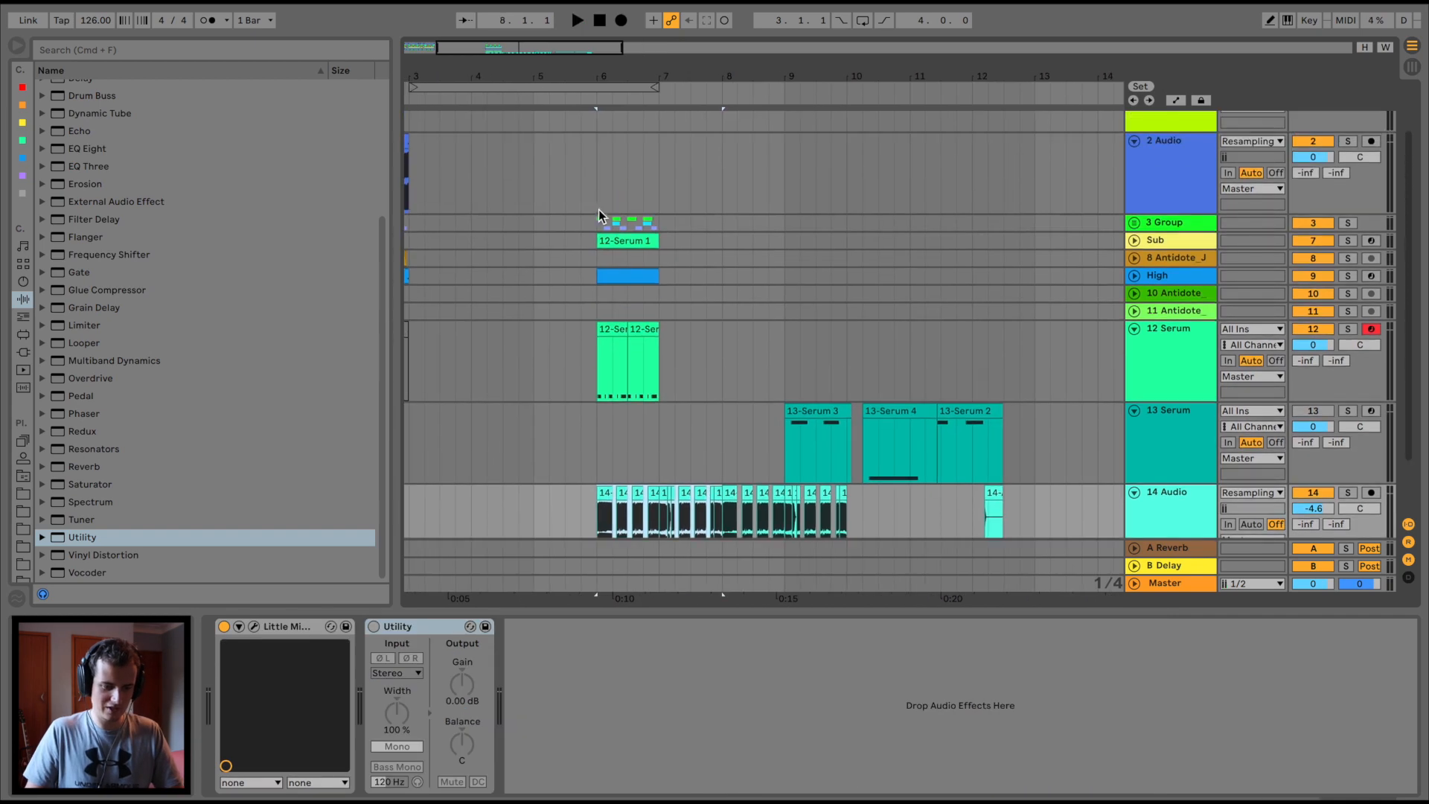
# Duplicate the 3 Group drum clips at bar 6 three times so they run up to bar 10.
pyautogui.moveTo(598, 220); pyautogui.dragTo(656, 221)
pyautogui.press('super+d')
pyautogui.press('super+d')
pyautogui.press('super+d')
# Copy the sidechain Compressor keyed from the 4-Antidote track onto the 14 Audio track after the Utility.
pyautogui.click(1179, 238)
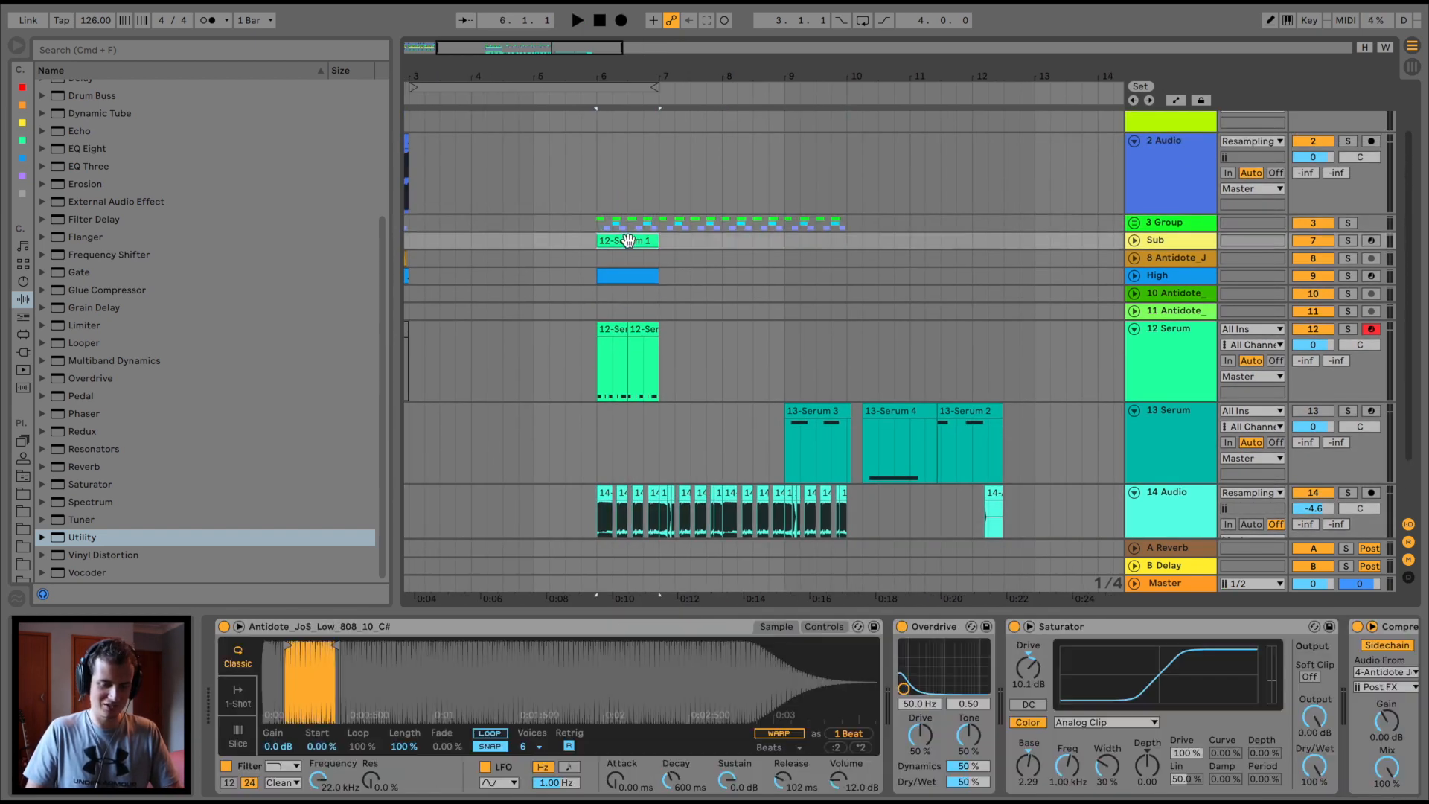
pyautogui.click(1179, 225)
pyautogui.scroll(-2, 1179, 226)
pyautogui.click(593, 459)
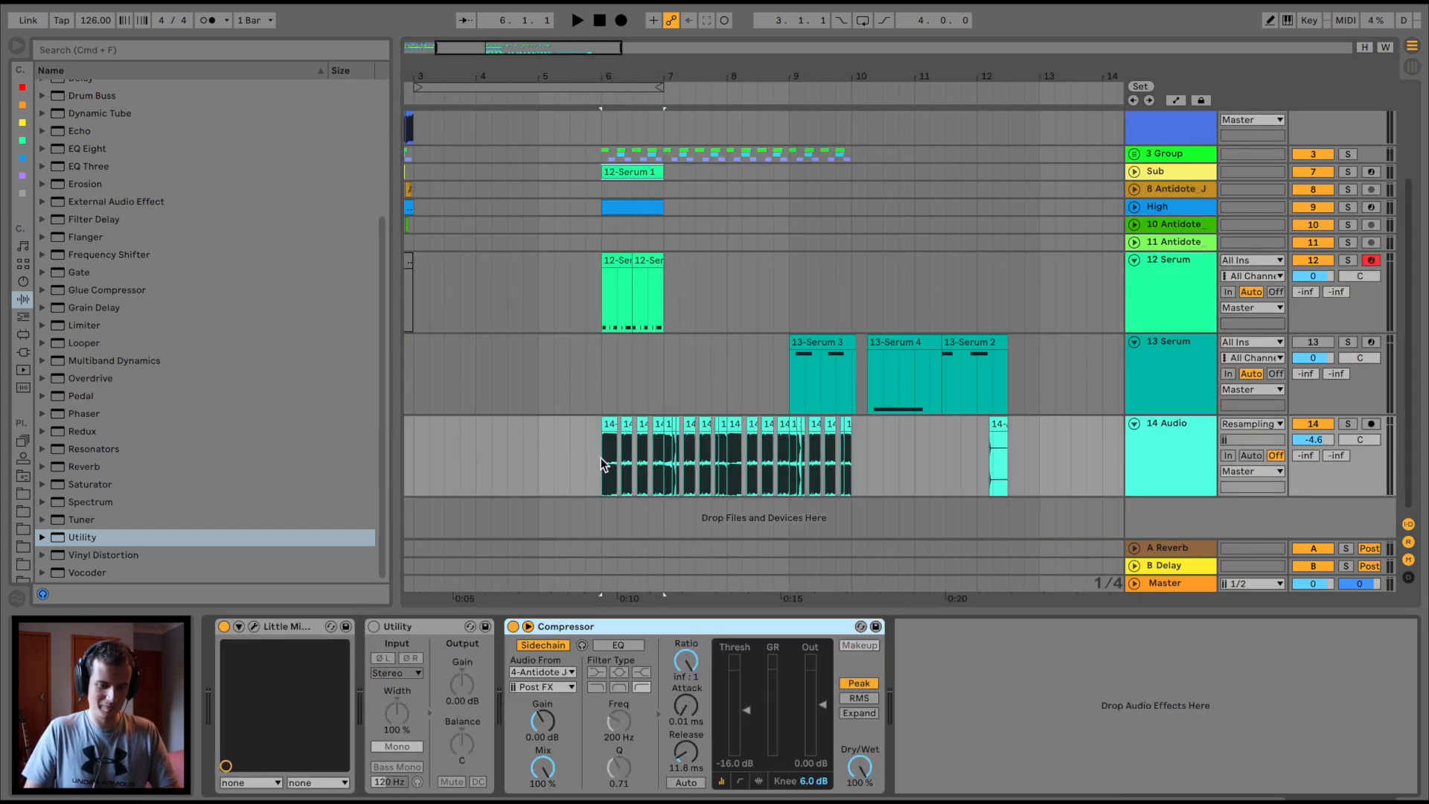
# Play the arrangement from bar 6 and solo the 12 Serum track to hear its part.
pyautogui.press('space')
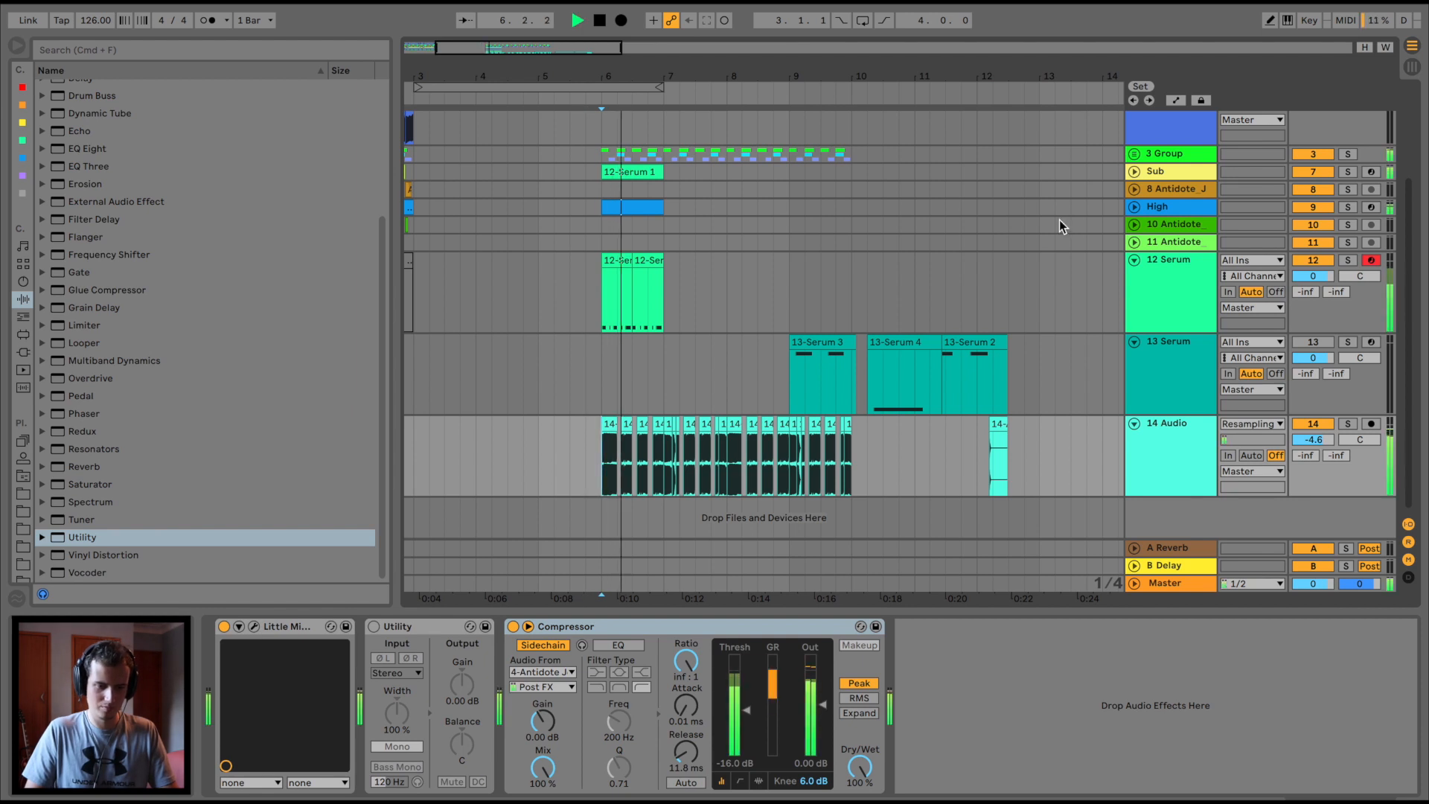
pyautogui.press('space')
pyautogui.press('space')
pyautogui.press('space')
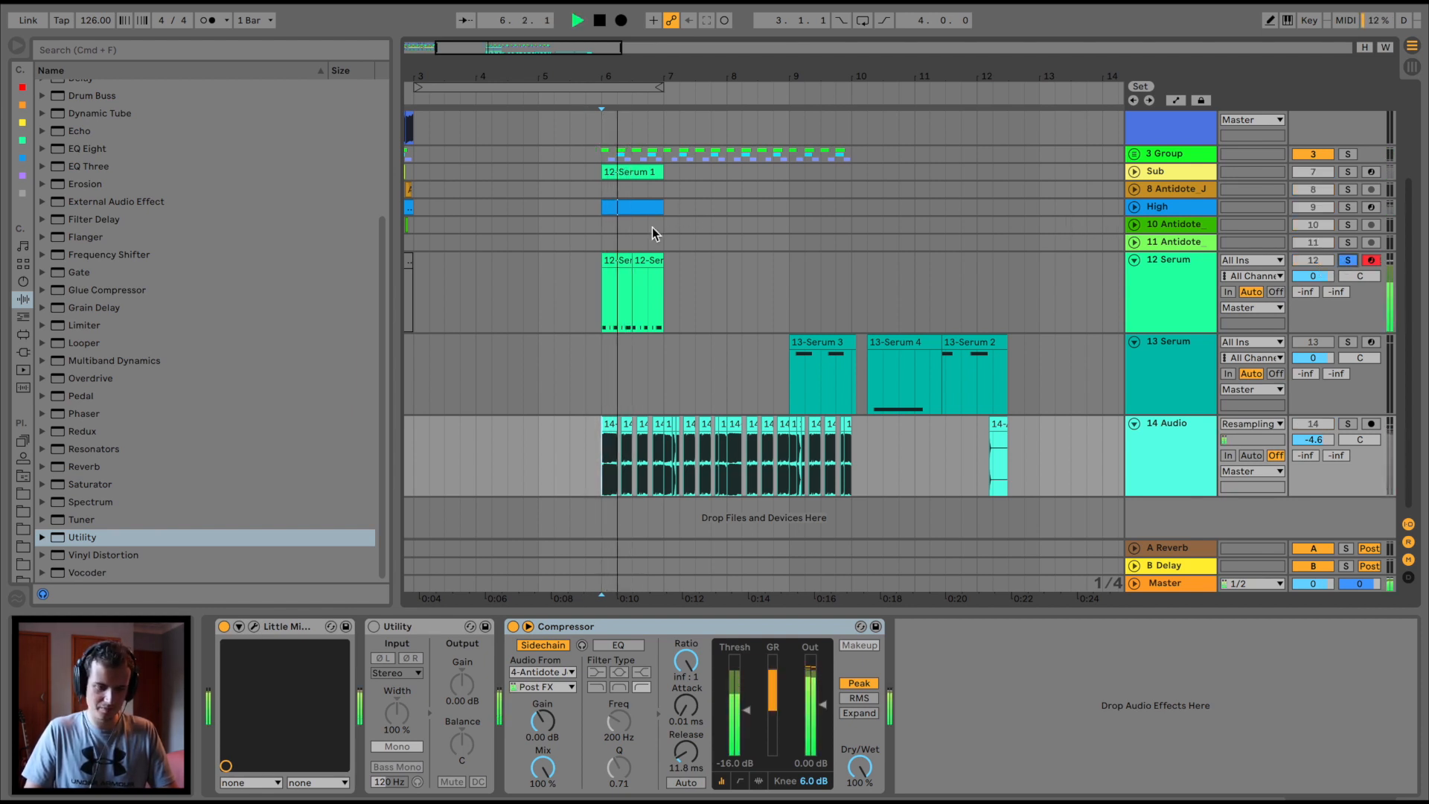
# In the 12 Serum clip, shorten the F1 notes at 1.1.4 and 1.2.3, add short F1 notes at 1.2 and 1.2.4, and audition.
pyautogui.doubleClick(612, 294)
pyautogui.click(655, 439)
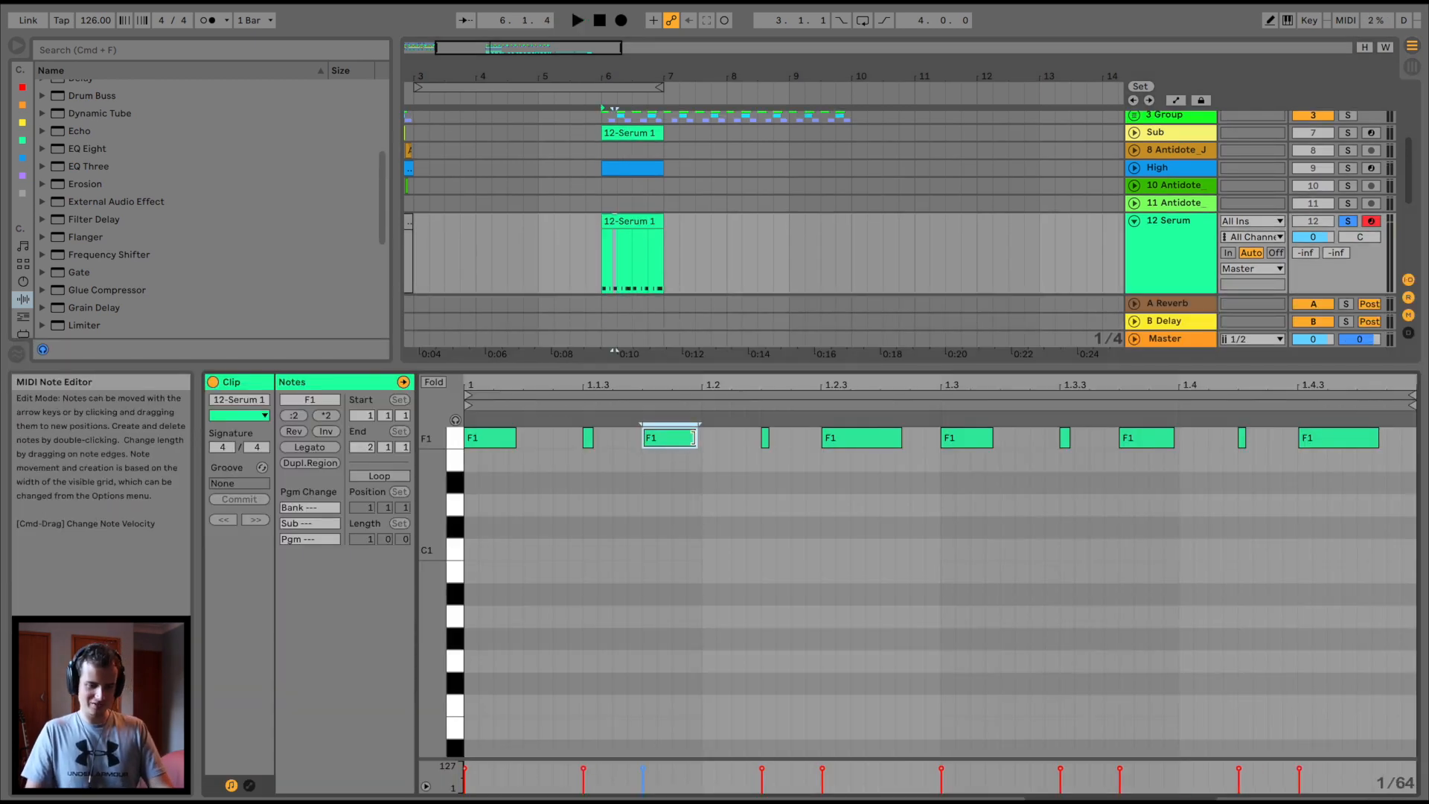
pyautogui.moveTo(697, 441); pyautogui.dragTo(670, 440)
pyautogui.moveTo(670, 441); pyautogui.dragTo(653, 440)
pyautogui.doubleClick(707, 471)
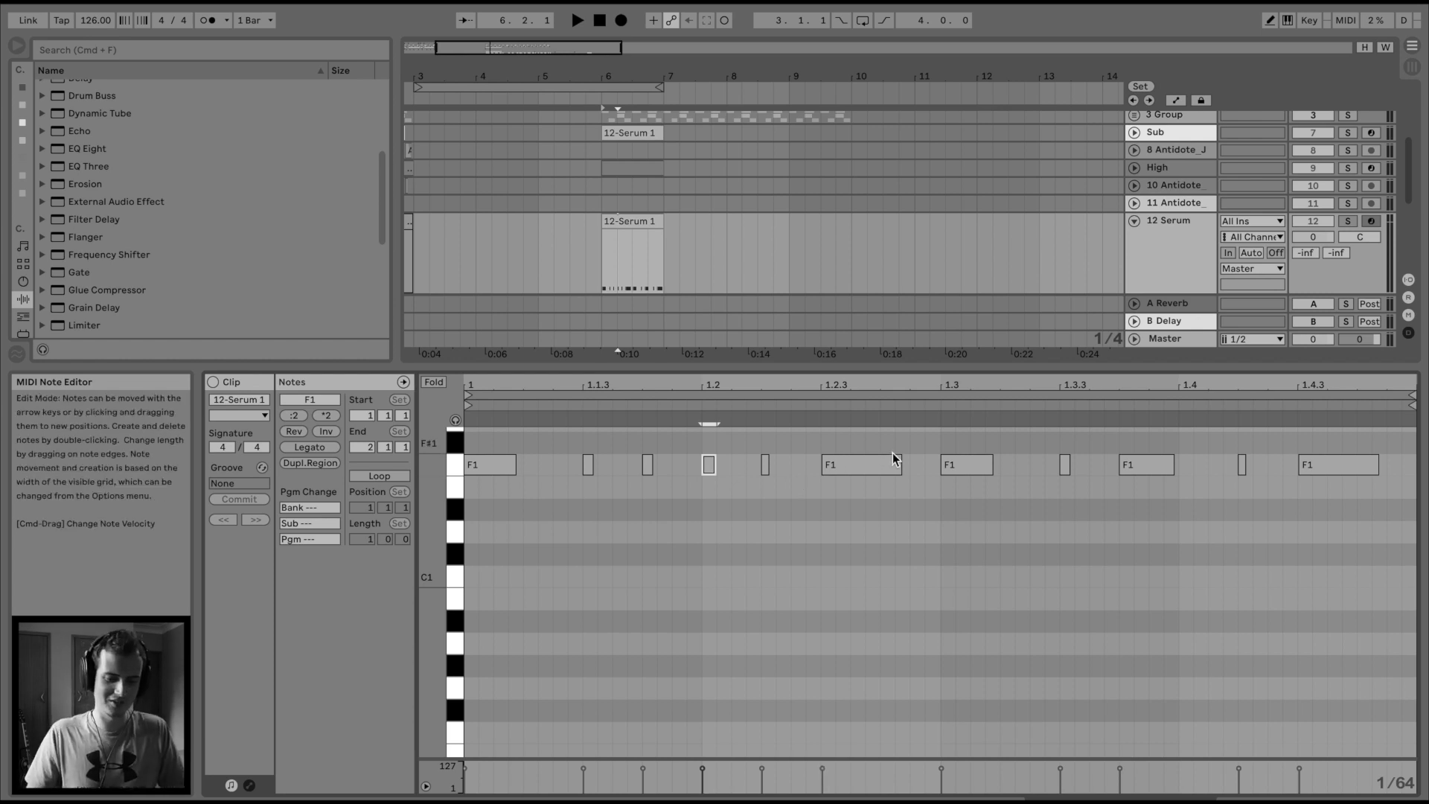
pyautogui.moveTo(898, 463); pyautogui.dragTo(835, 464)
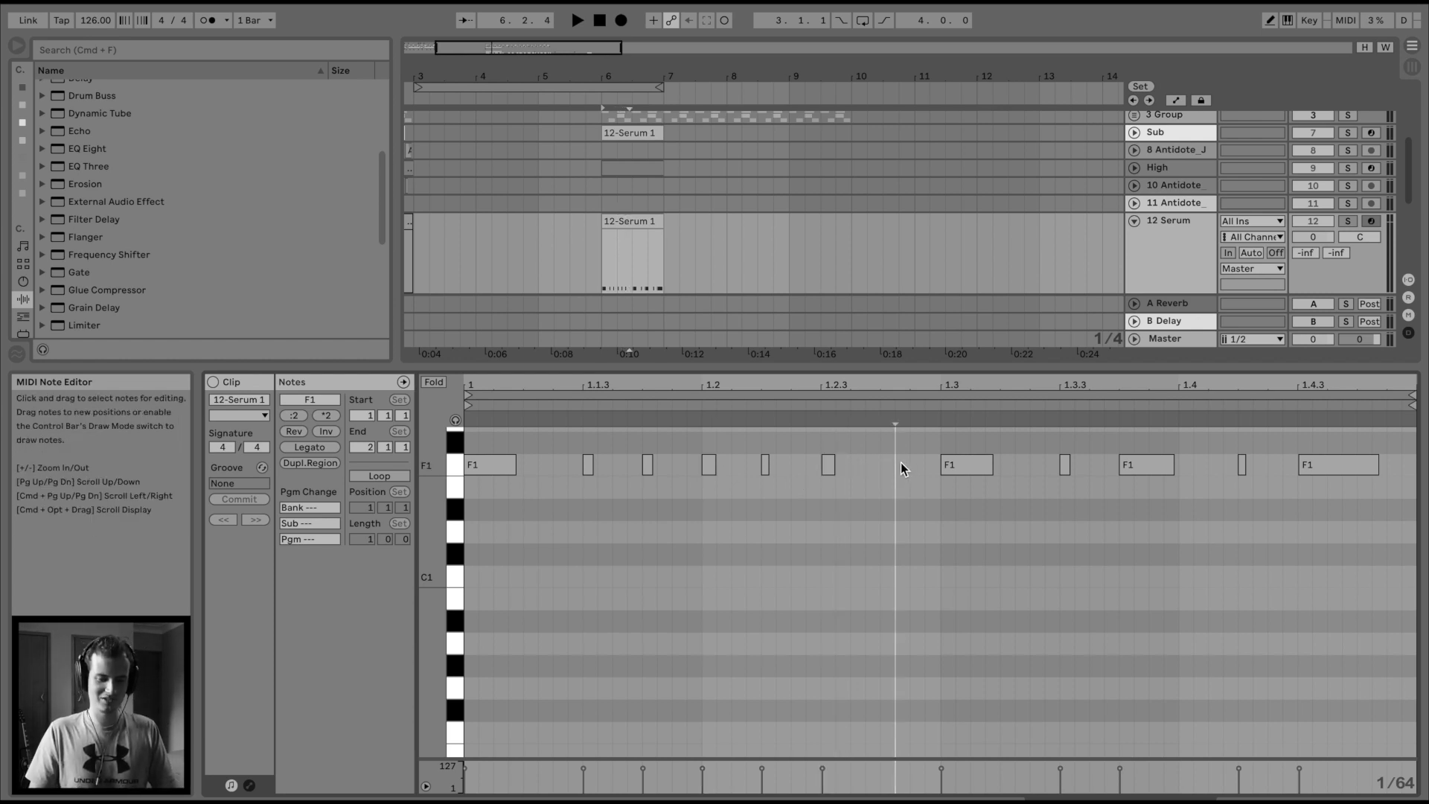
pyautogui.press('space')
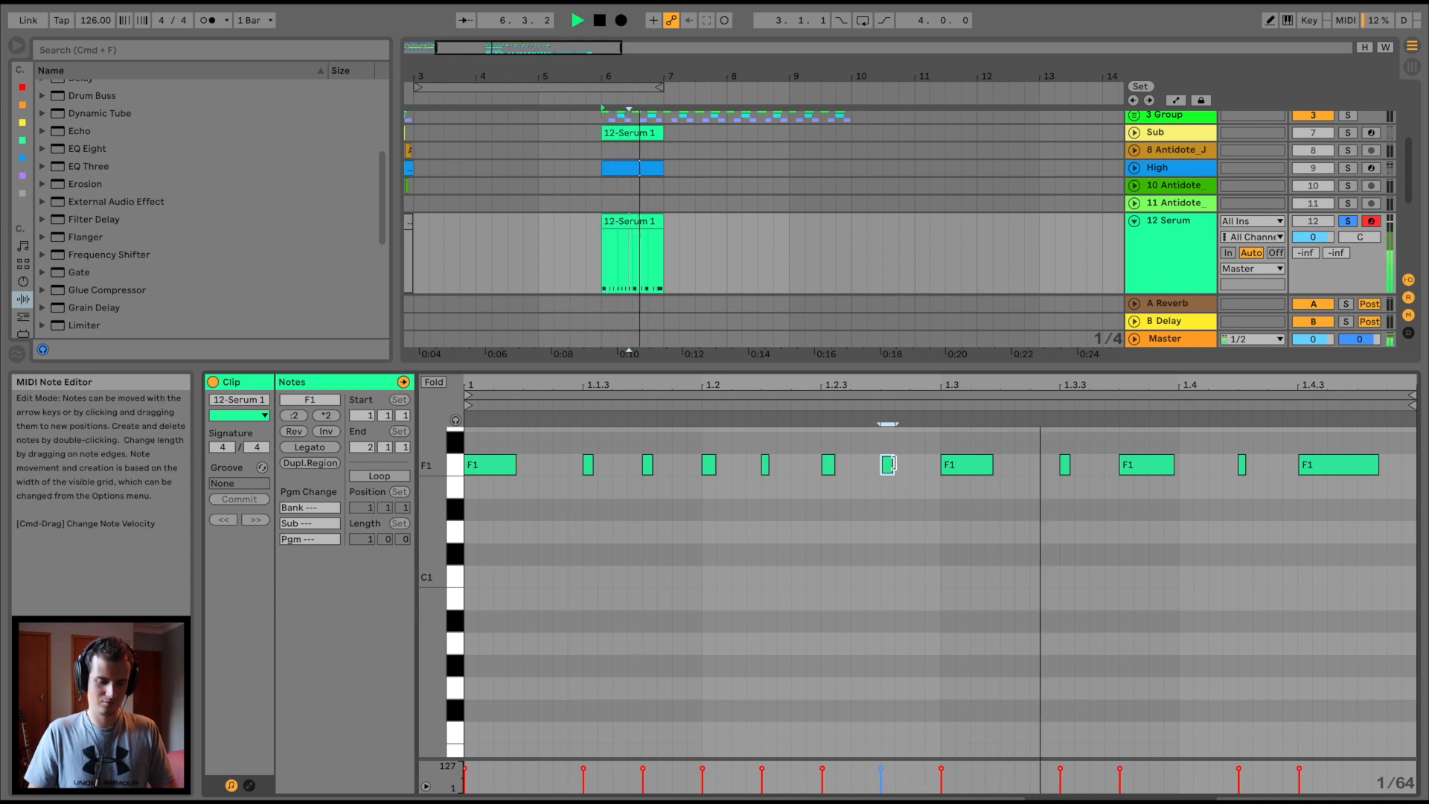
pyautogui.press('space')
# Duplicate the 12 Serum clip three times up to bar 10 and consolidate the four clips into one.
pyautogui.click(643, 223)
pyautogui.press('super+d')
pyautogui.press('super+d')
pyautogui.press('super+d')
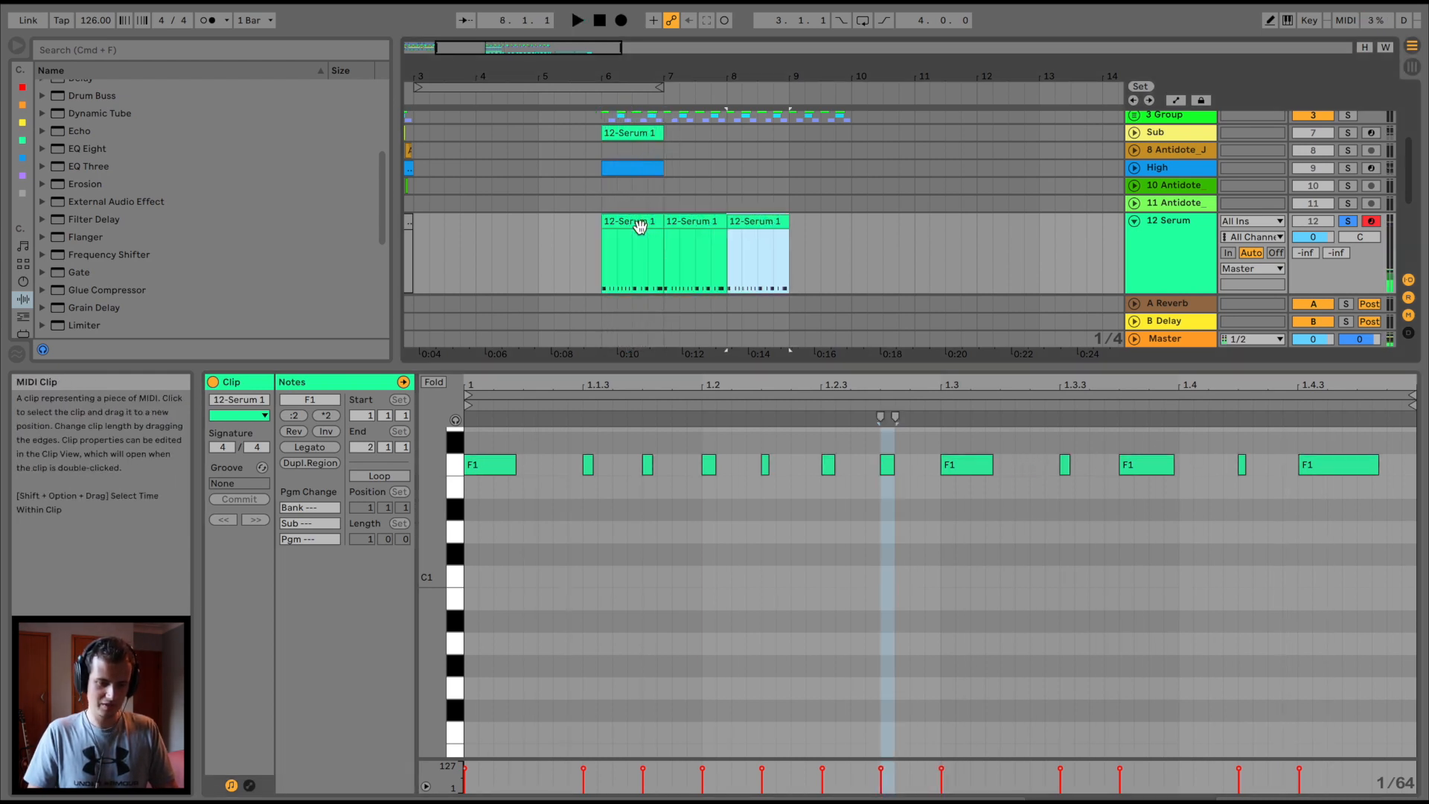
pyautogui.keyDown('shift'); pyautogui.click(609, 217); pyautogui.keyUp('shift')
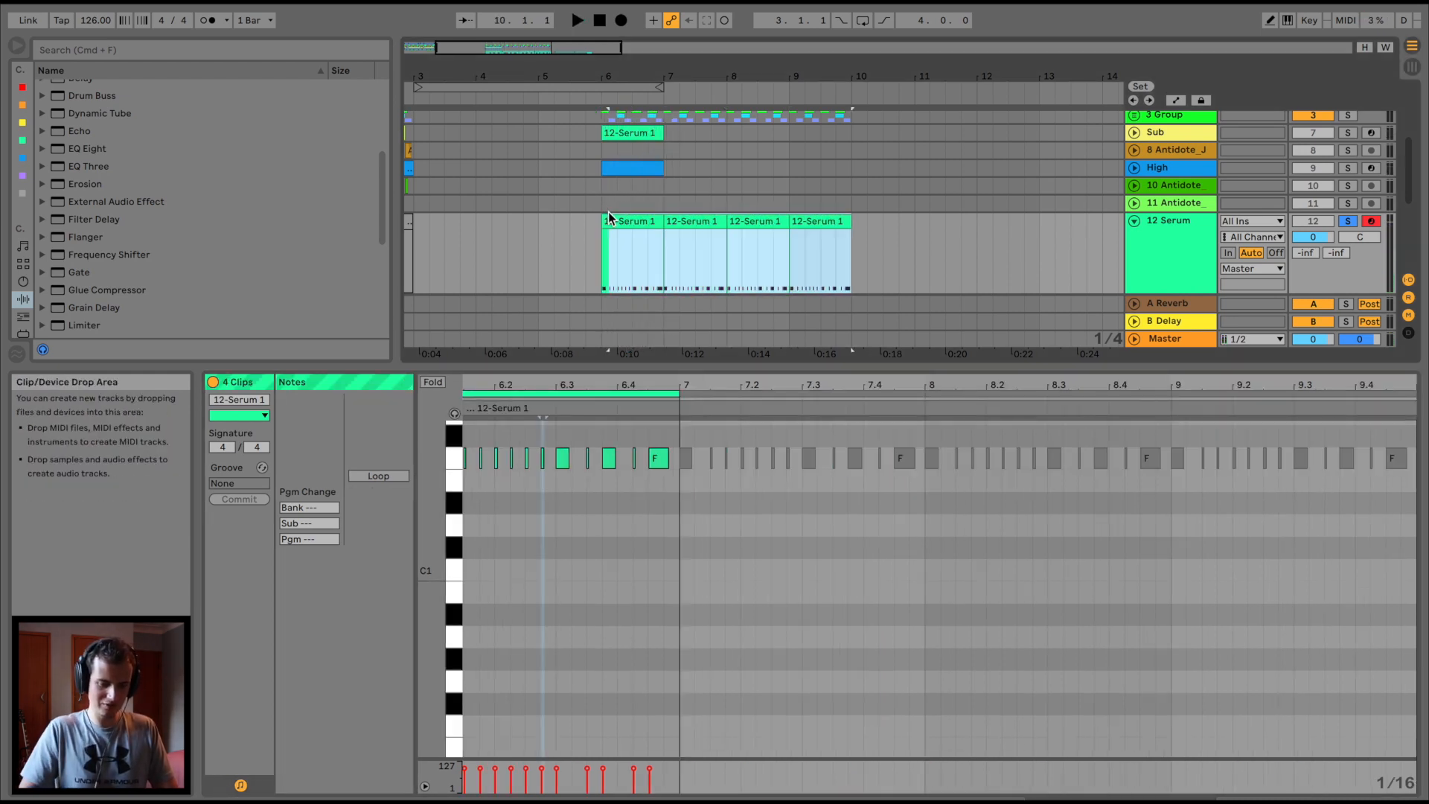
pyautogui.click(612, 221)
pyautogui.press('super+j')
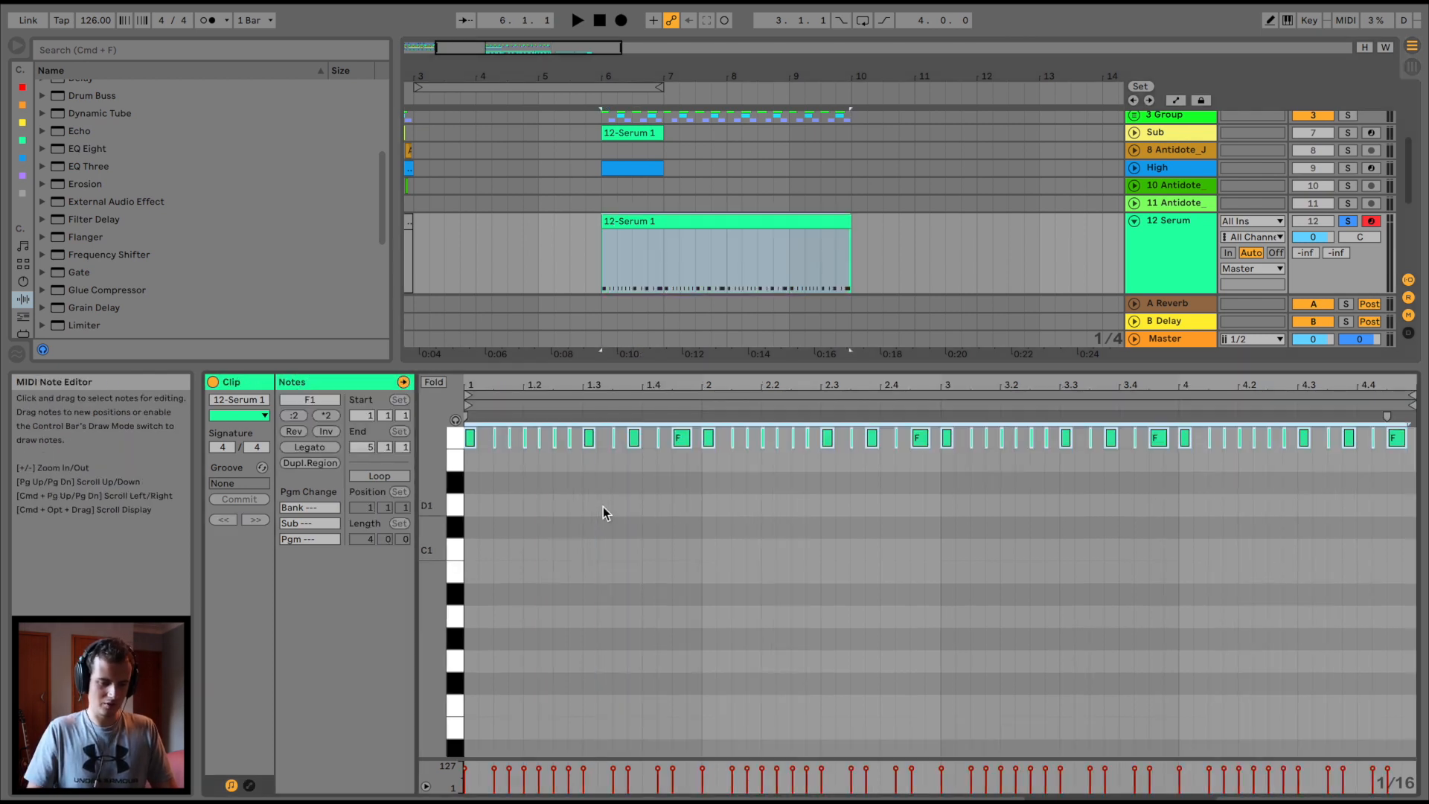
# Transpose all notes in the consolidated 12 Serum clip up an octave to F2 and lower the track volume to -13.7 dB.
pyautogui.press('space')
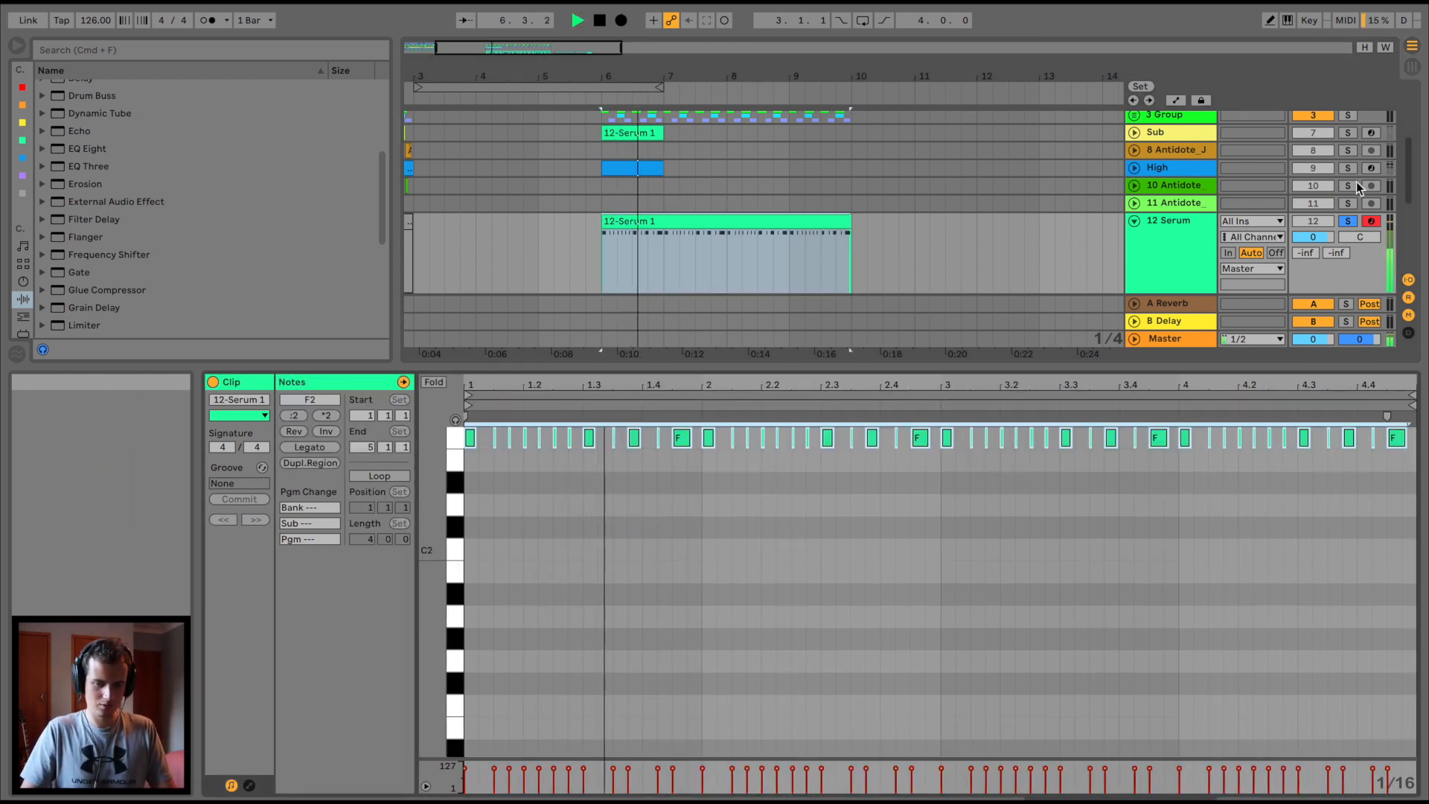
pyautogui.doubleClick(1196, 231)
pyautogui.press('space')
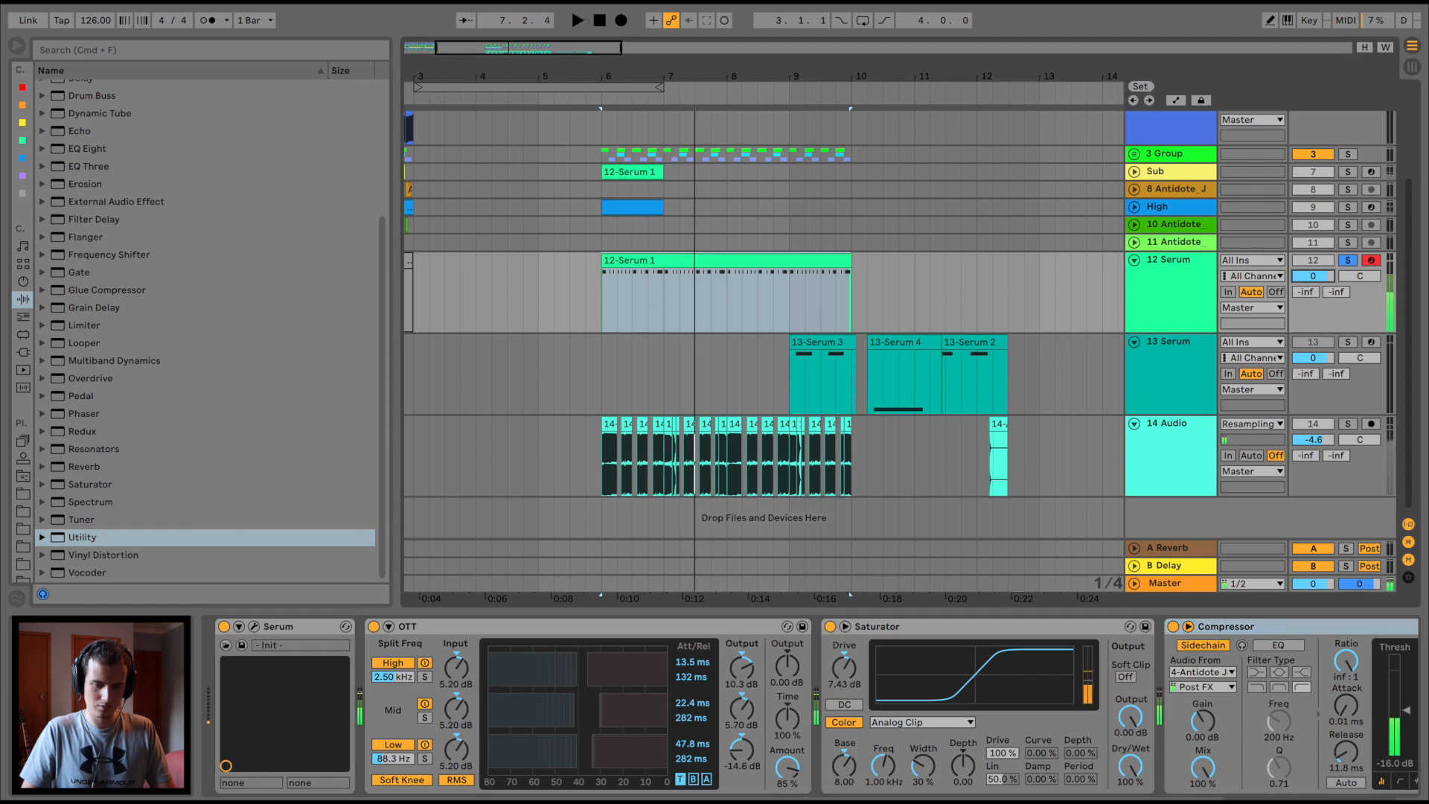
# Delete the High track's clip at bar 6 and extend the Sub clip to bar 8.
pyautogui.click(638, 206)
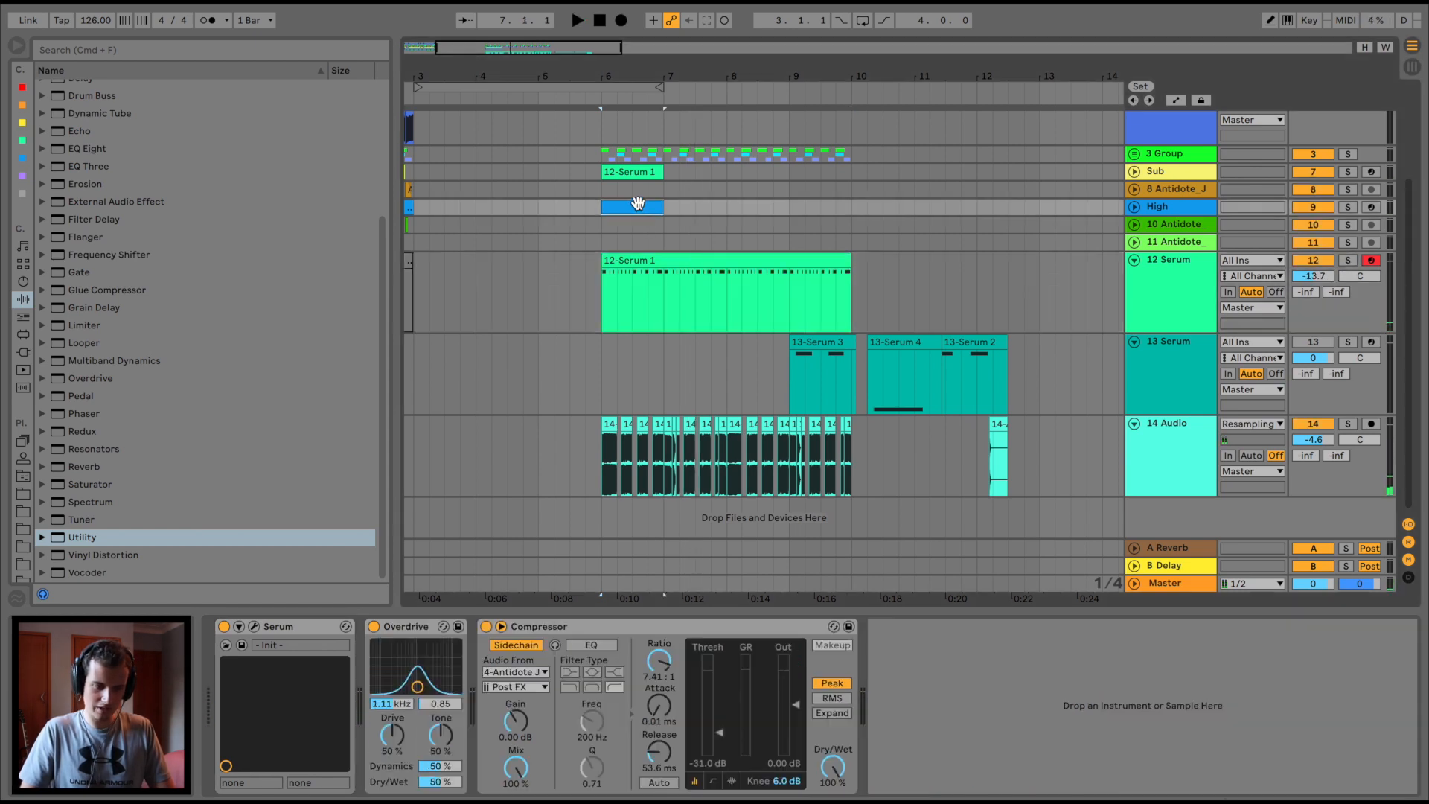
pyautogui.click(633, 174)
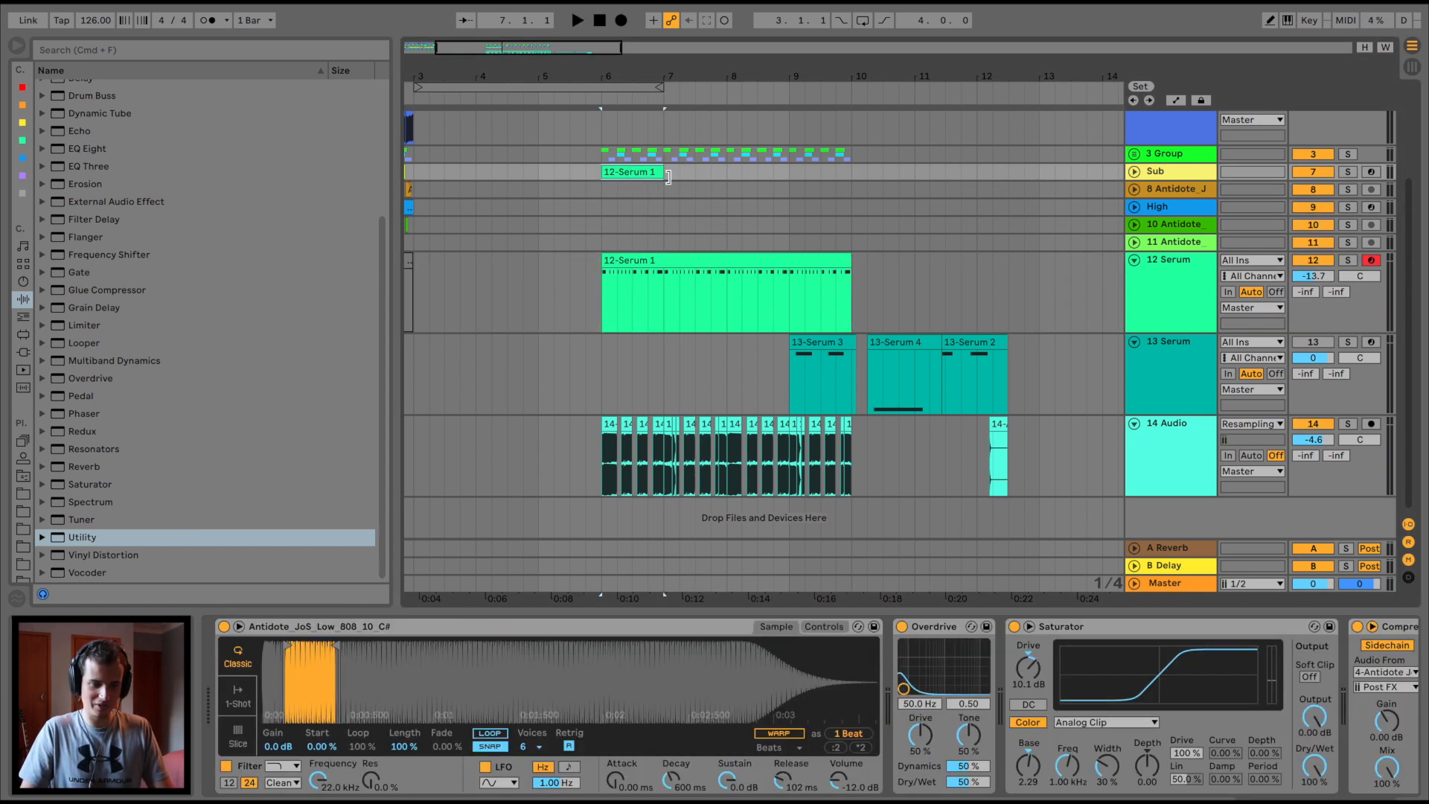
pyautogui.moveTo(668, 177); pyautogui.dragTo(725, 179)
pyautogui.press('space')
# Fit the Sub clip's notes to the 14 Audio chop rhythm and duplicate bars 6 to 8 of the Sub and 12 Serum tracks.
pyautogui.doubleClick(652, 171)
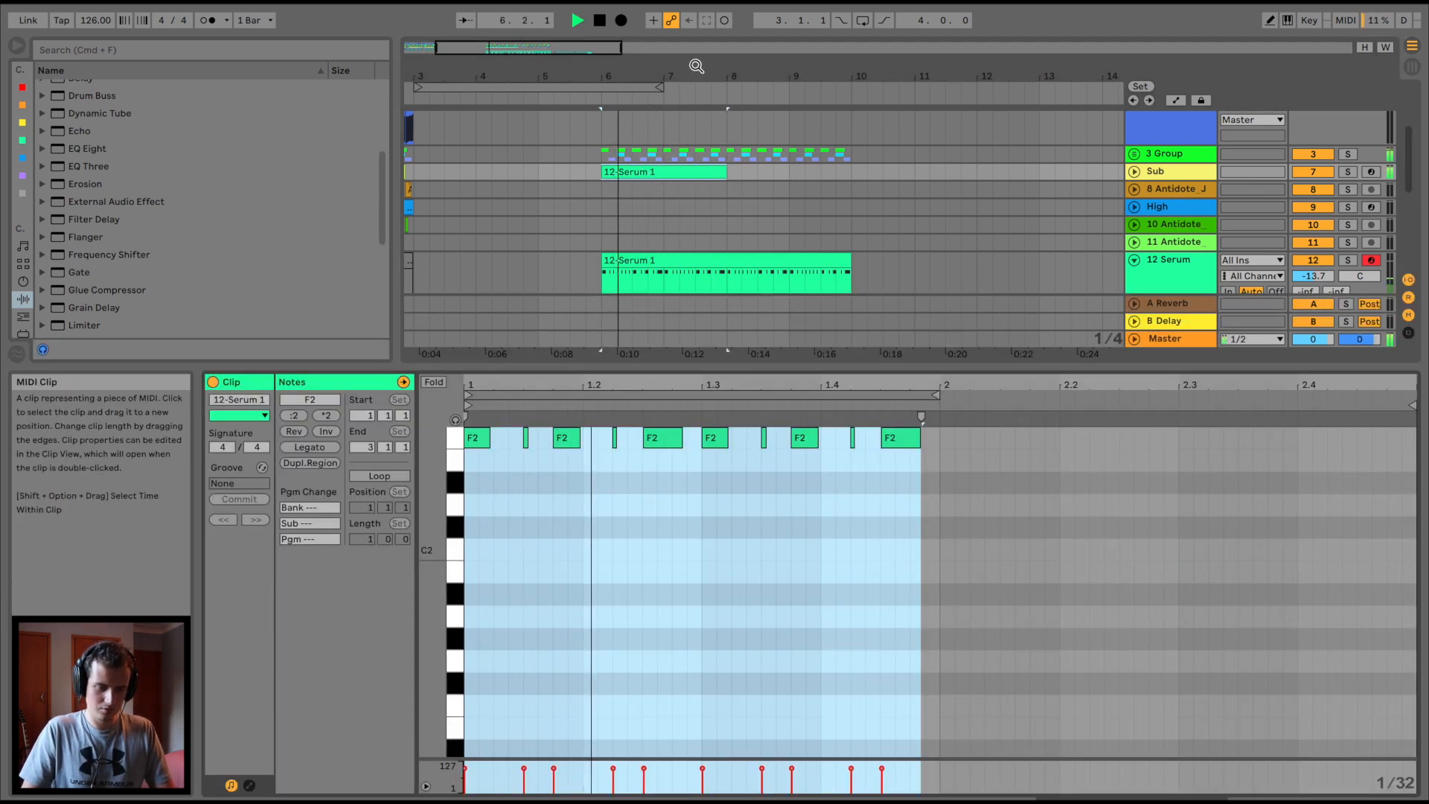
pyautogui.moveTo(695, 66); pyautogui.dragTo(661, 213)
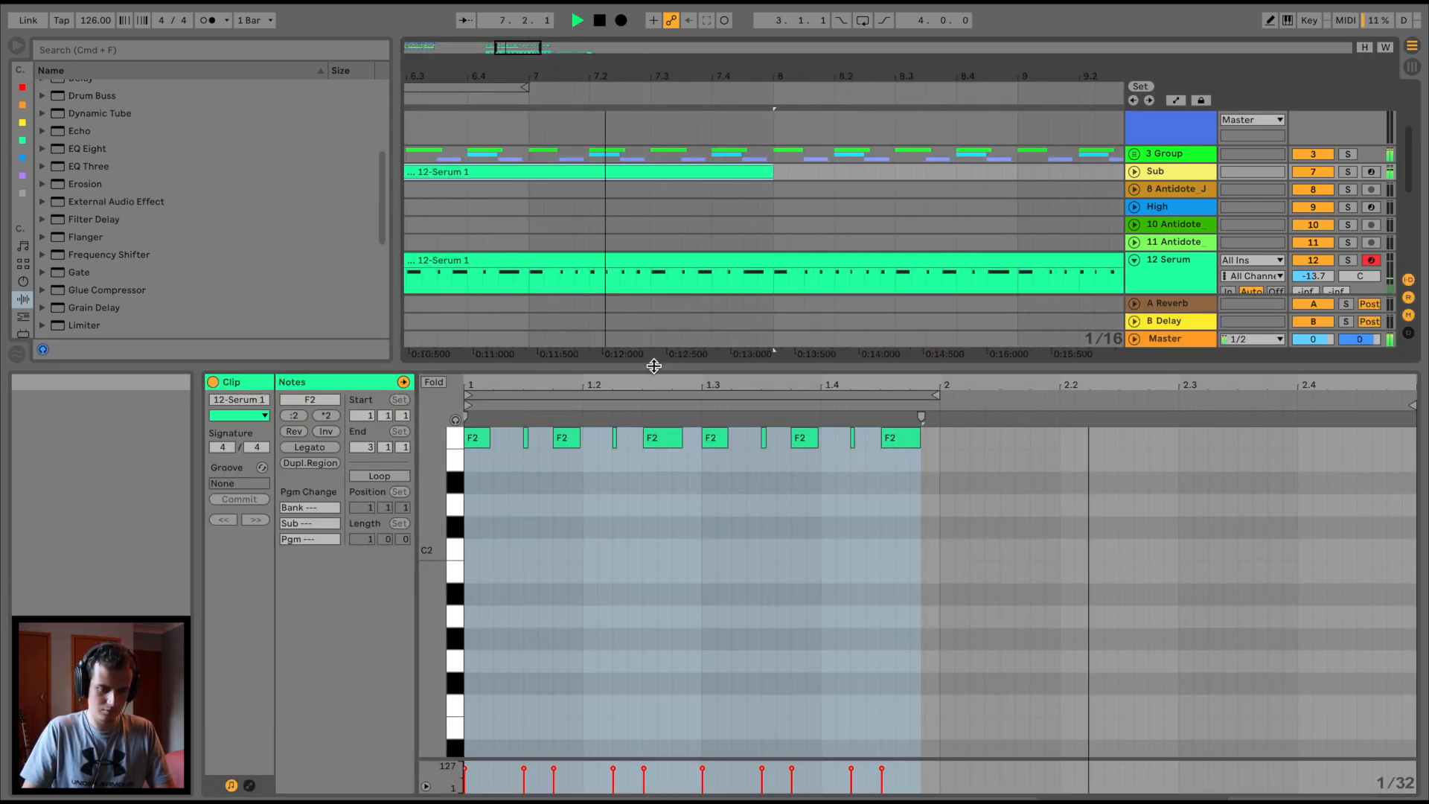
pyautogui.moveTo(654, 365); pyautogui.dragTo(654, 604)
pyautogui.hscroll(-3, 717, 329)
pyautogui.press('space')
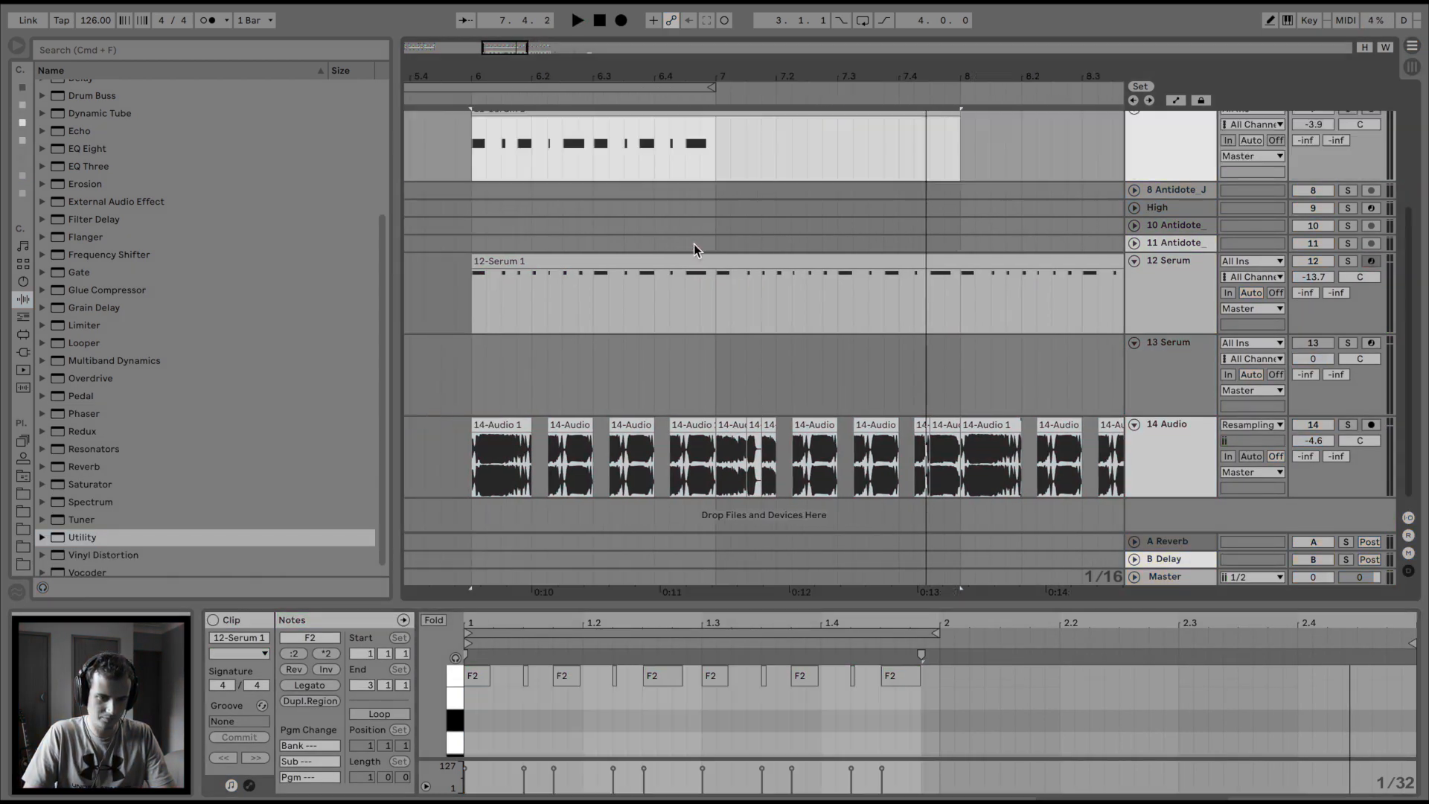
pyautogui.press('super+d')
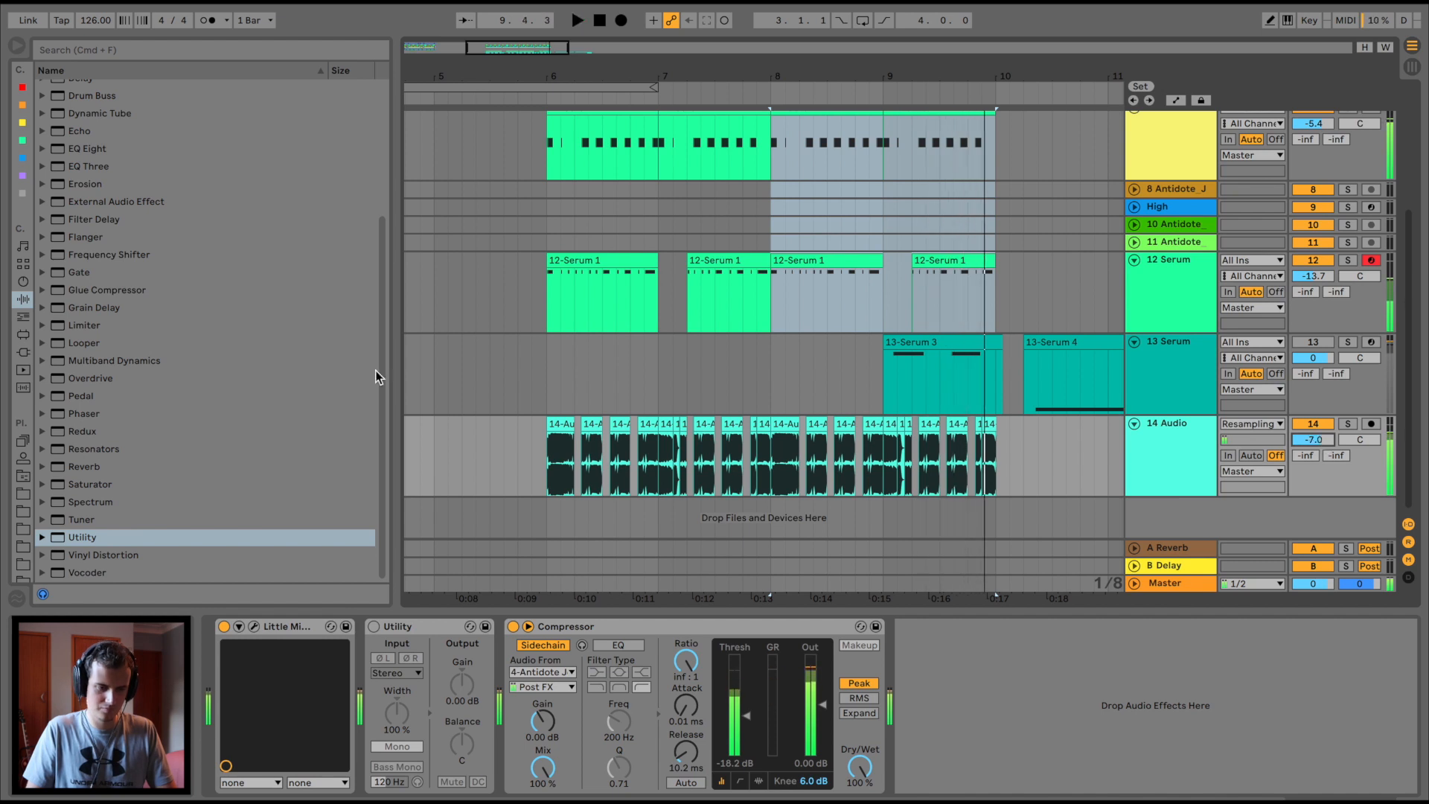
# Add an EQ Eight after the Compressor on the 14 Audio track.
pyautogui.moveTo(84, 154); pyautogui.dragTo(531, 363)
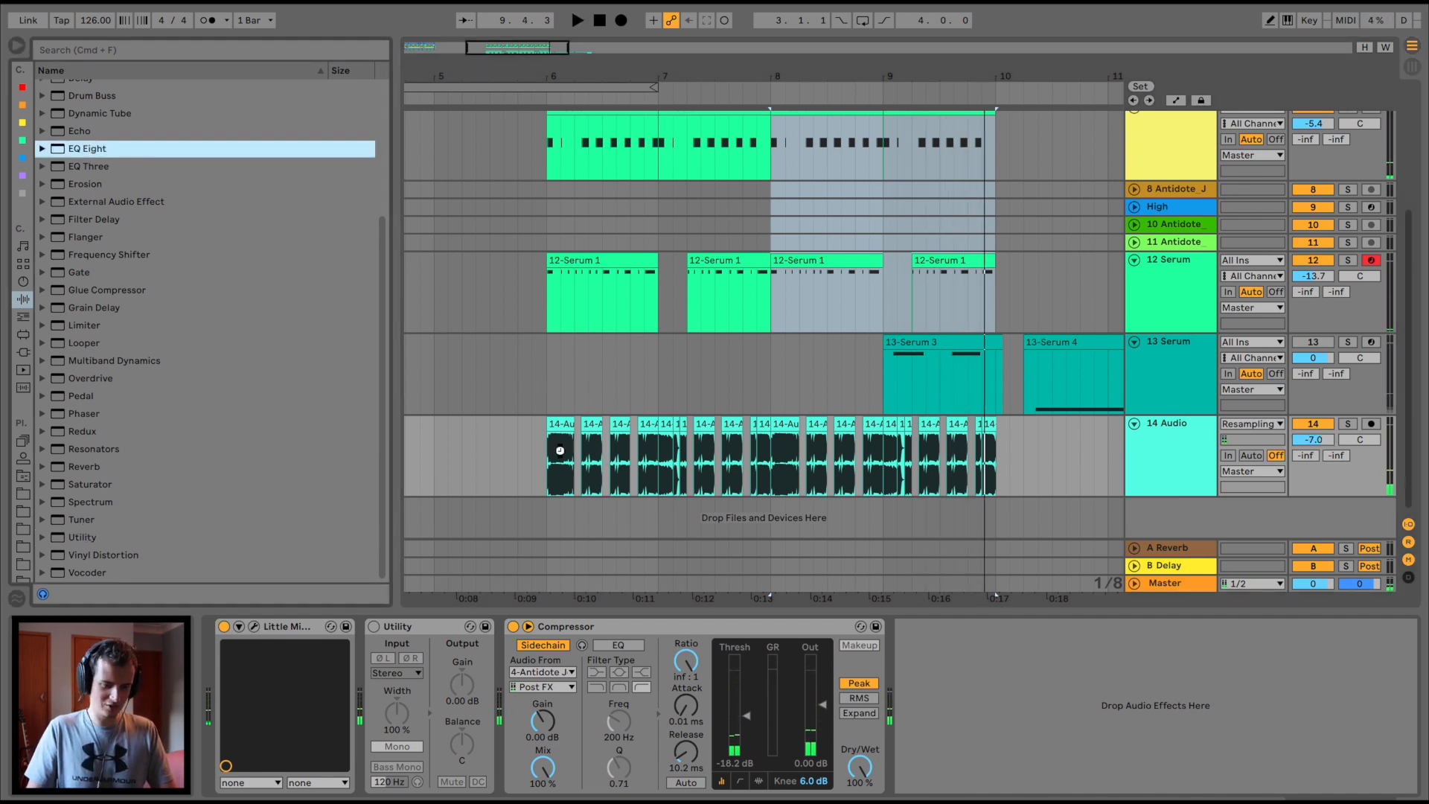
pyautogui.moveTo(560, 450); pyautogui.dragTo(560, 450)
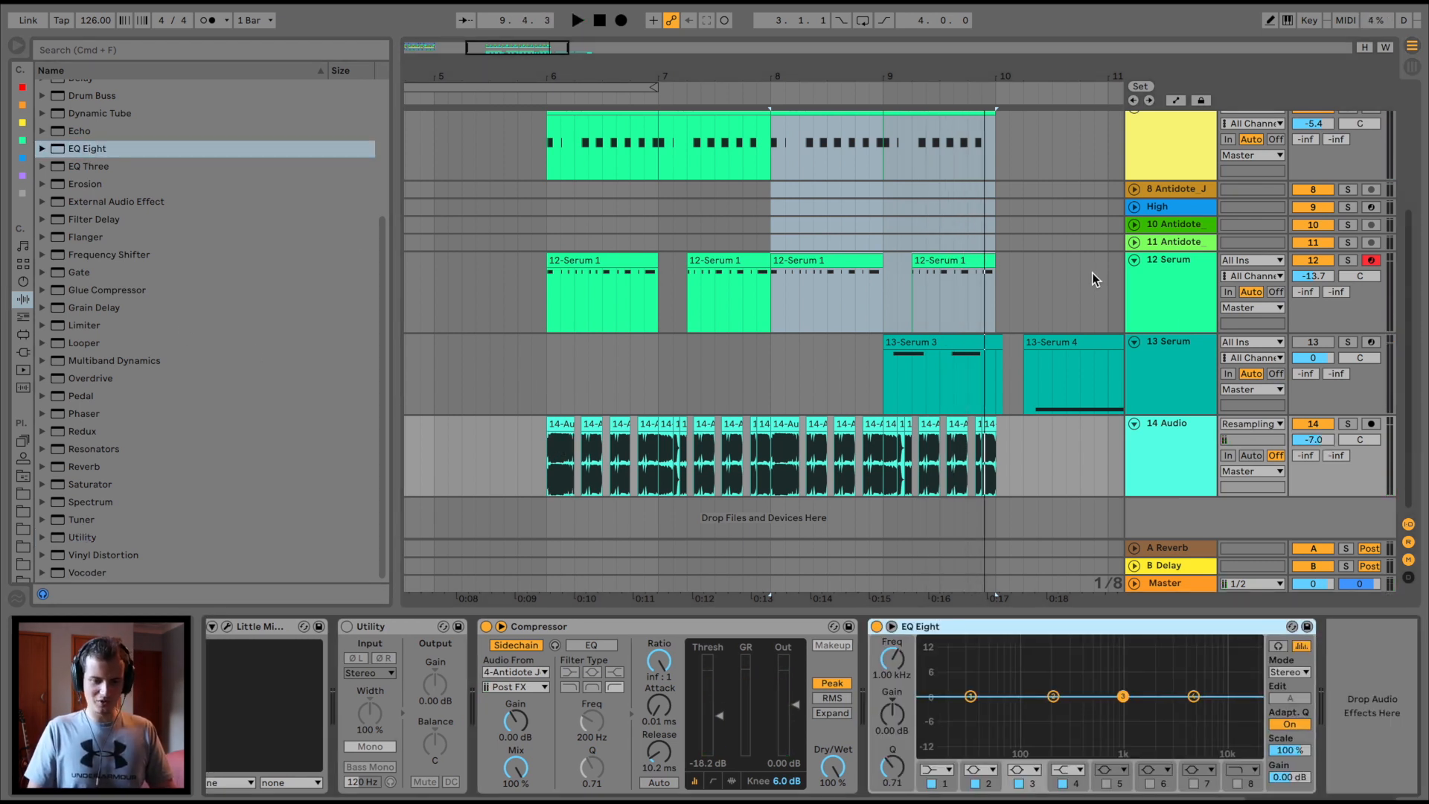
# Examine the oscillator and effects pages of the Serum instrument on the 13 Serum track.
pyautogui.click(1168, 361)
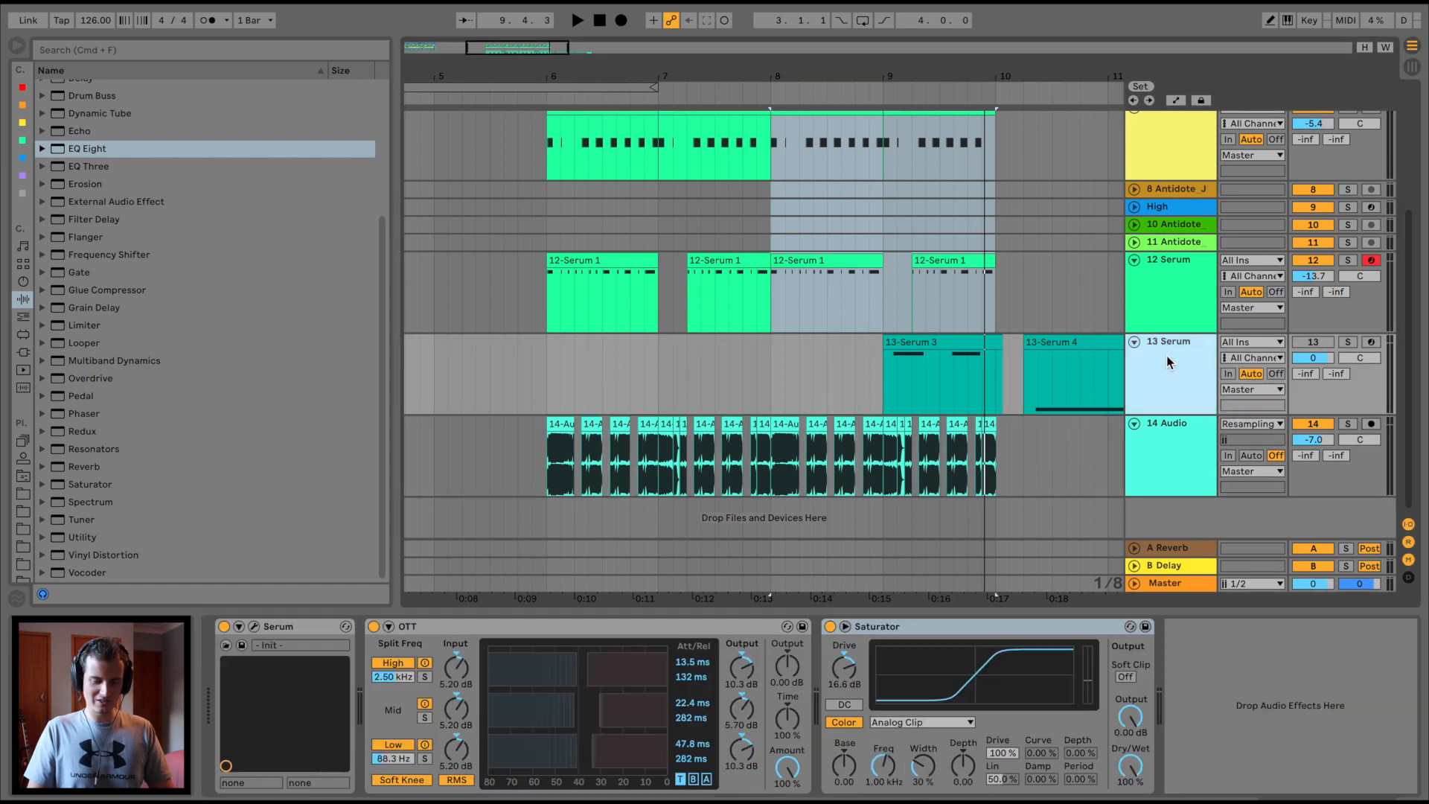
pyautogui.click(254, 625)
pyautogui.click(713, 179)
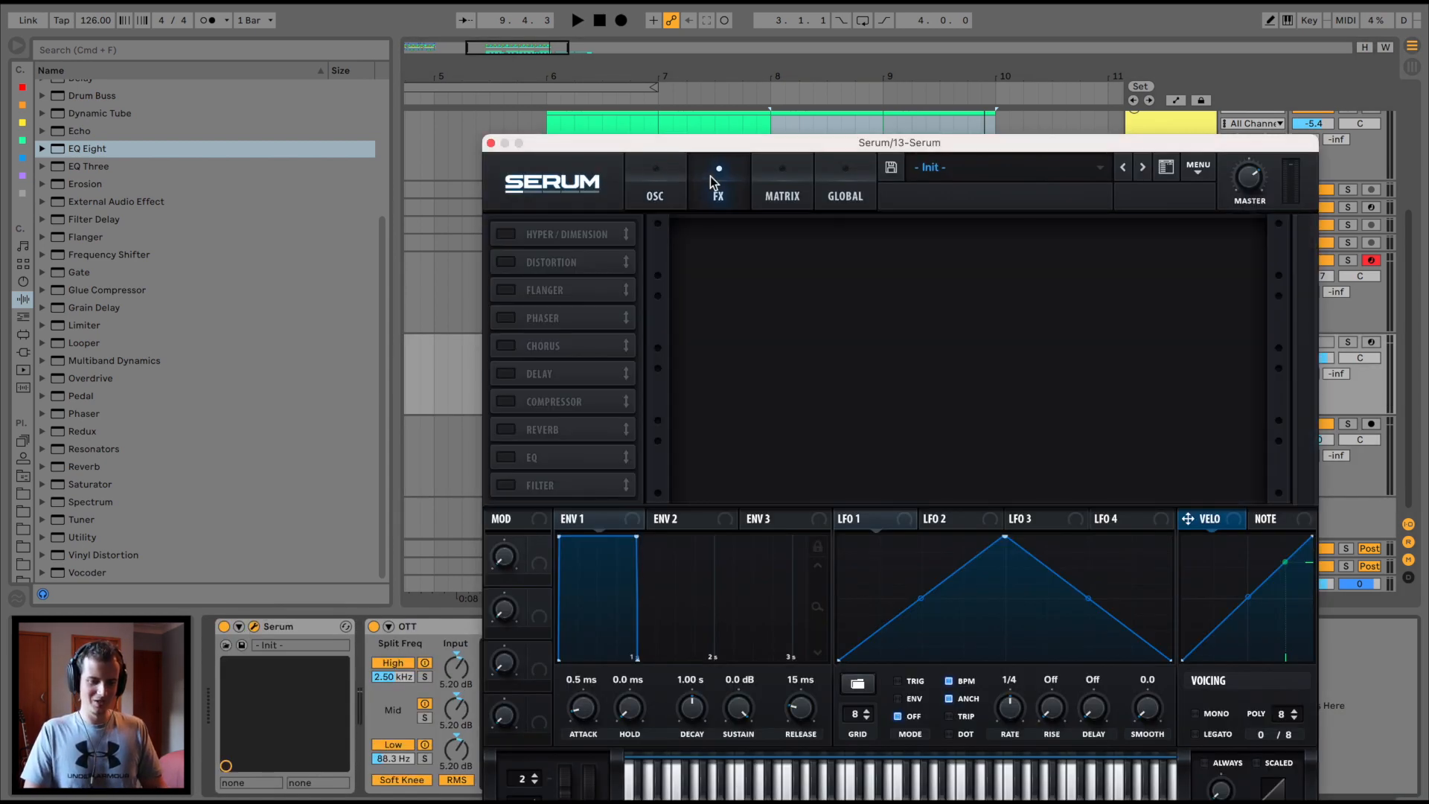
pyautogui.click(491, 144)
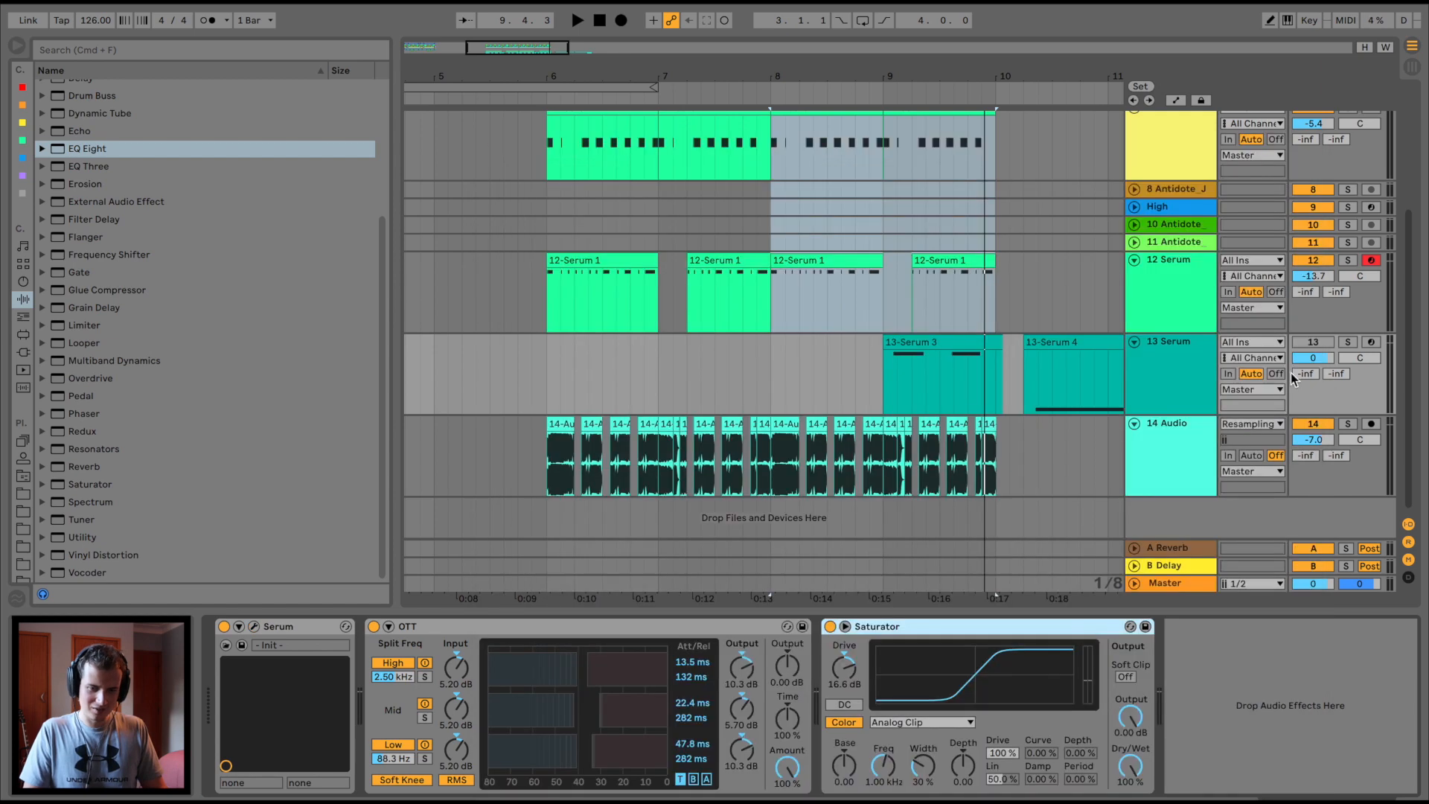
pyautogui.click(255, 625)
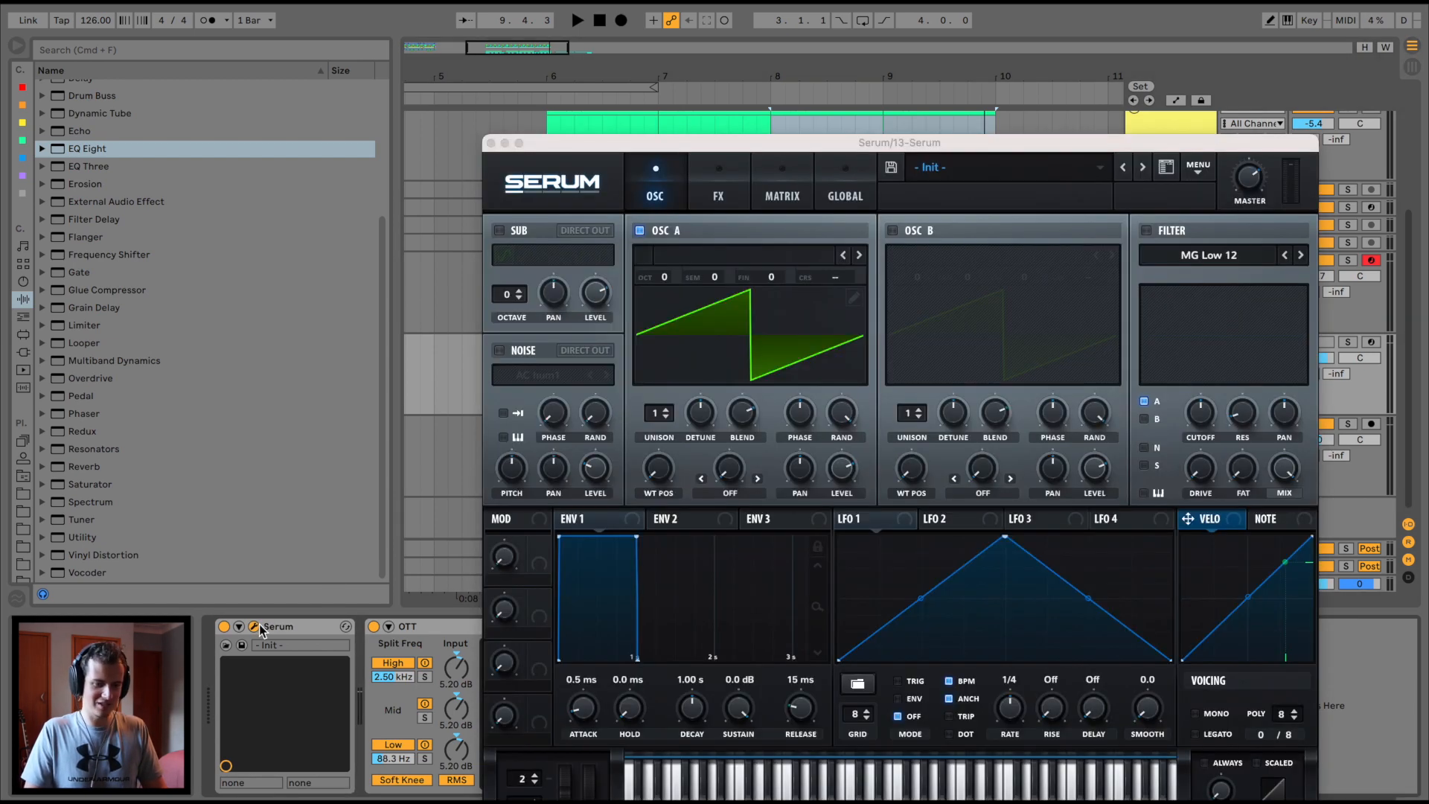
pyautogui.click(489, 143)
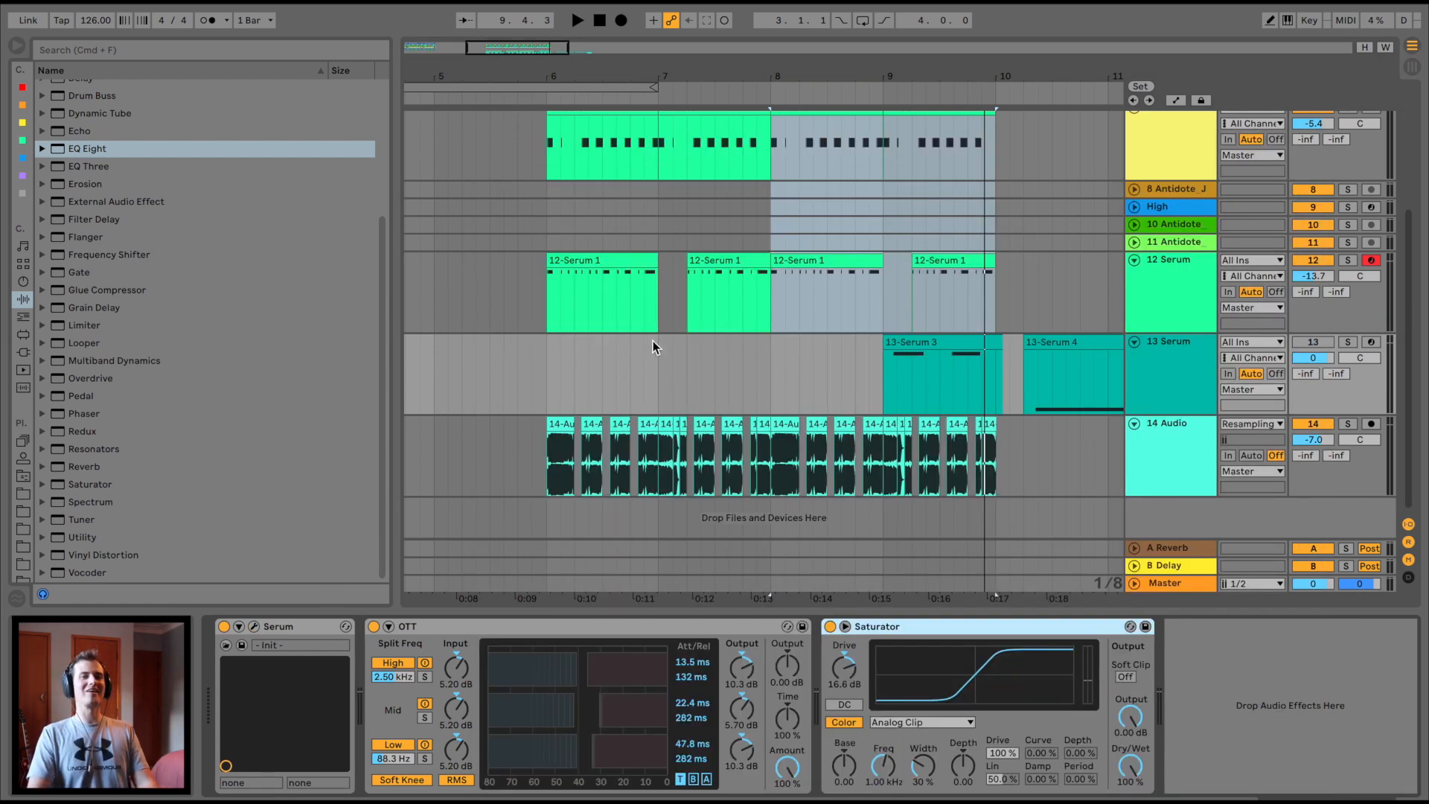
# Play the arrangement from bar 6 and solo the 14 Audio track to view its spectrum in EQ Eight.
pyautogui.hscroll(3, 653, 341)
pyautogui.click(460, 476)
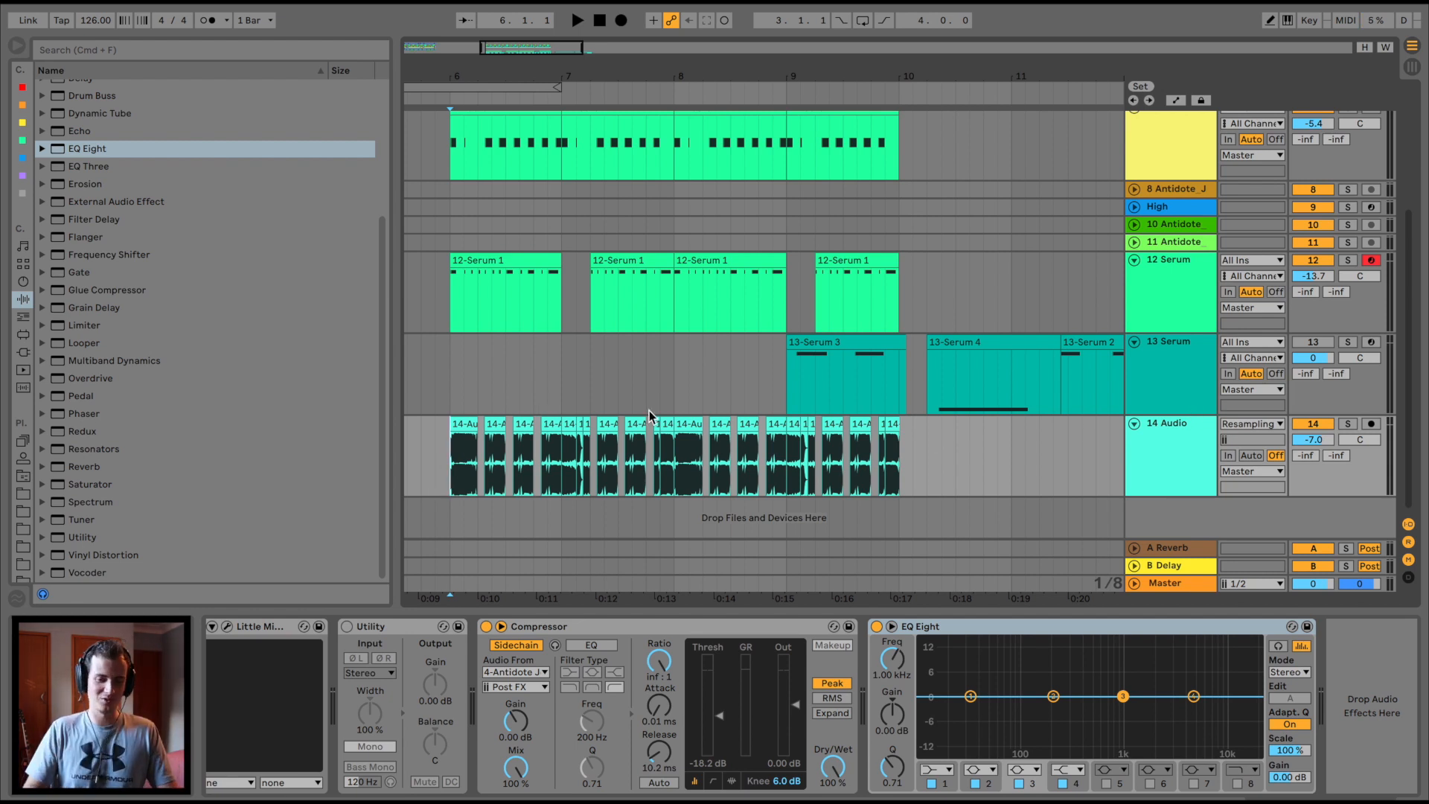
pyautogui.press('space')
pyautogui.click(1349, 424)
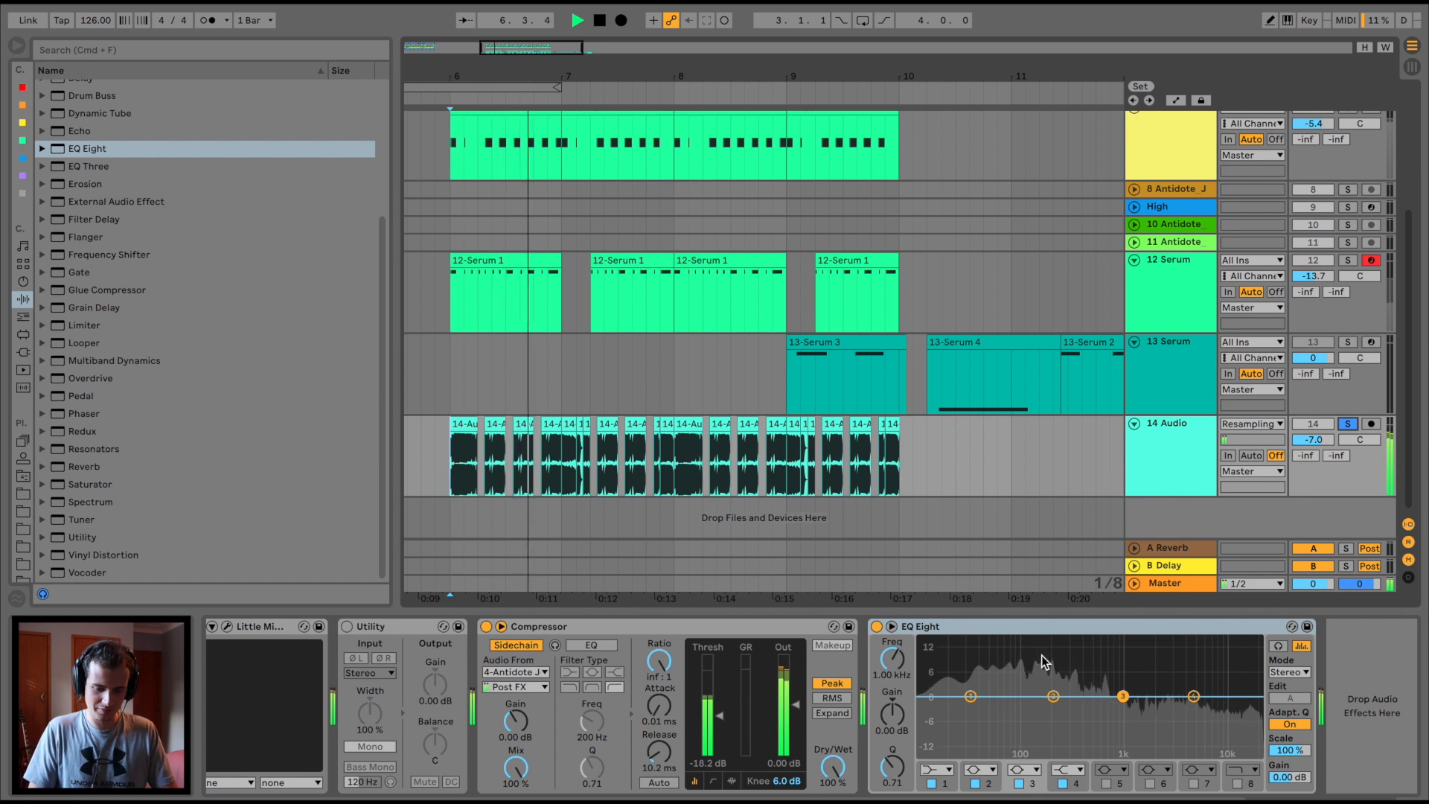
# Turn EQ Eight's first band into a steep low cut at 138 Hz on the 14 Audio track and unsolo the track.
pyautogui.press('space')
pyautogui.click(943, 770)
pyautogui.click(935, 787)
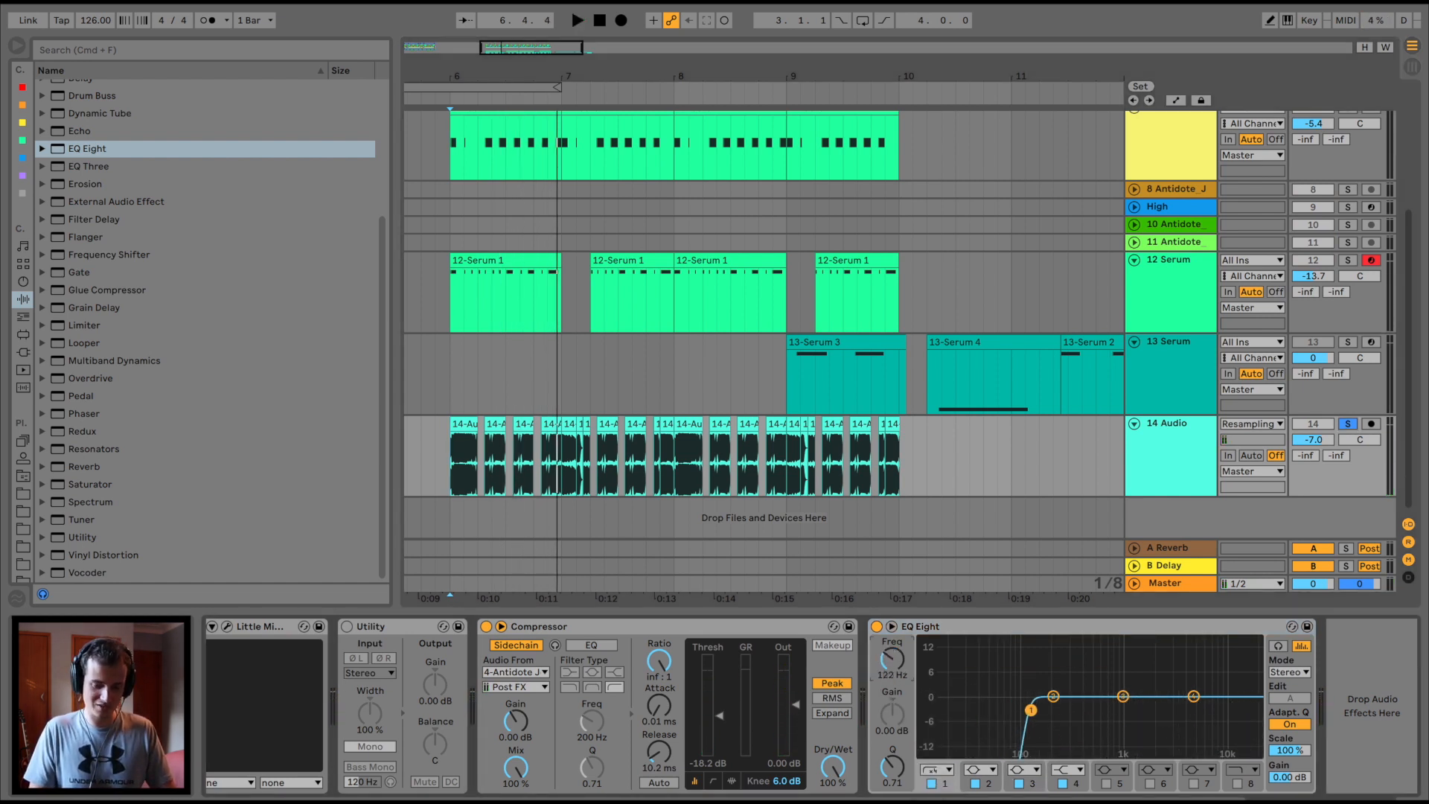
pyautogui.press('space')
pyautogui.moveTo(1030, 709); pyautogui.dragTo(1037, 710)
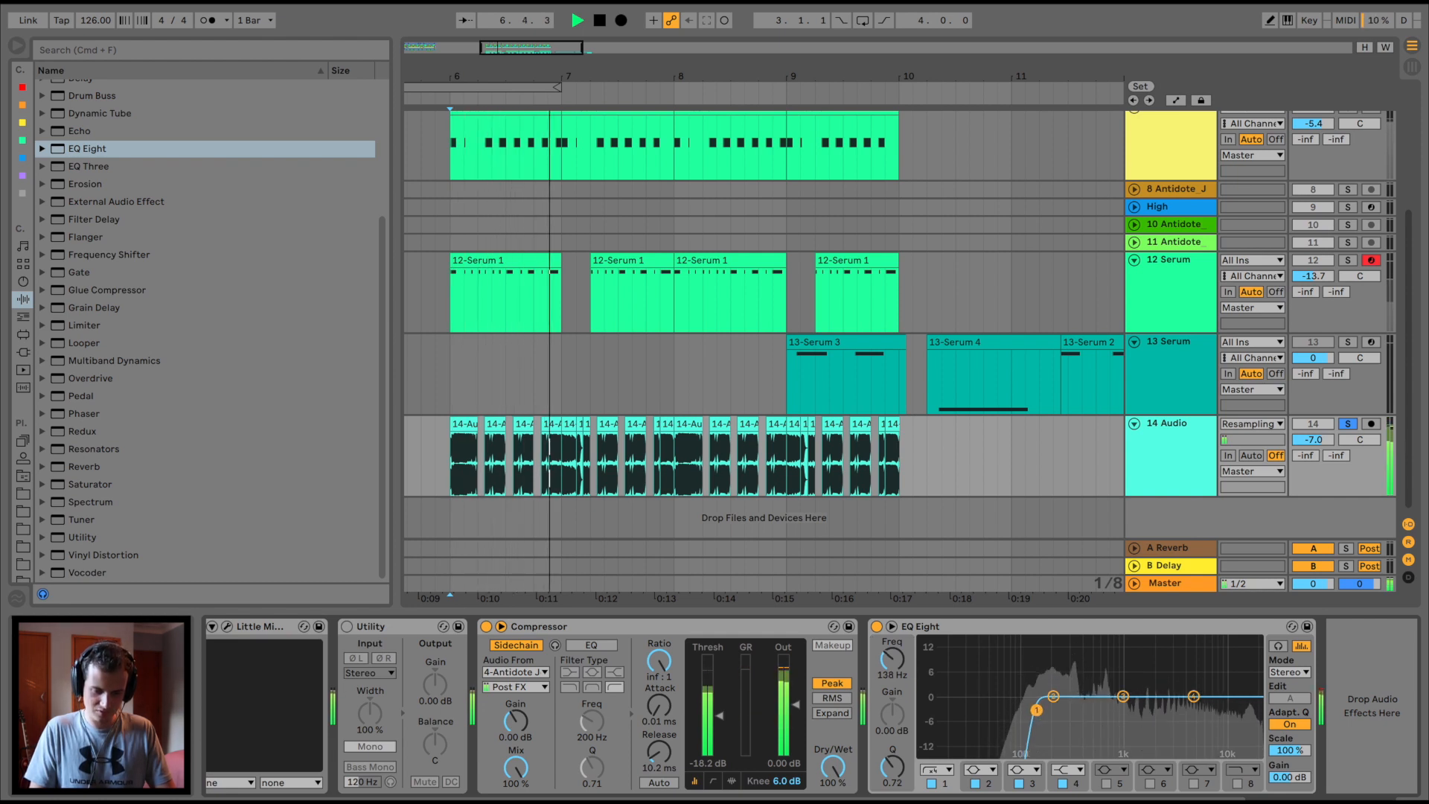
pyautogui.click(1347, 423)
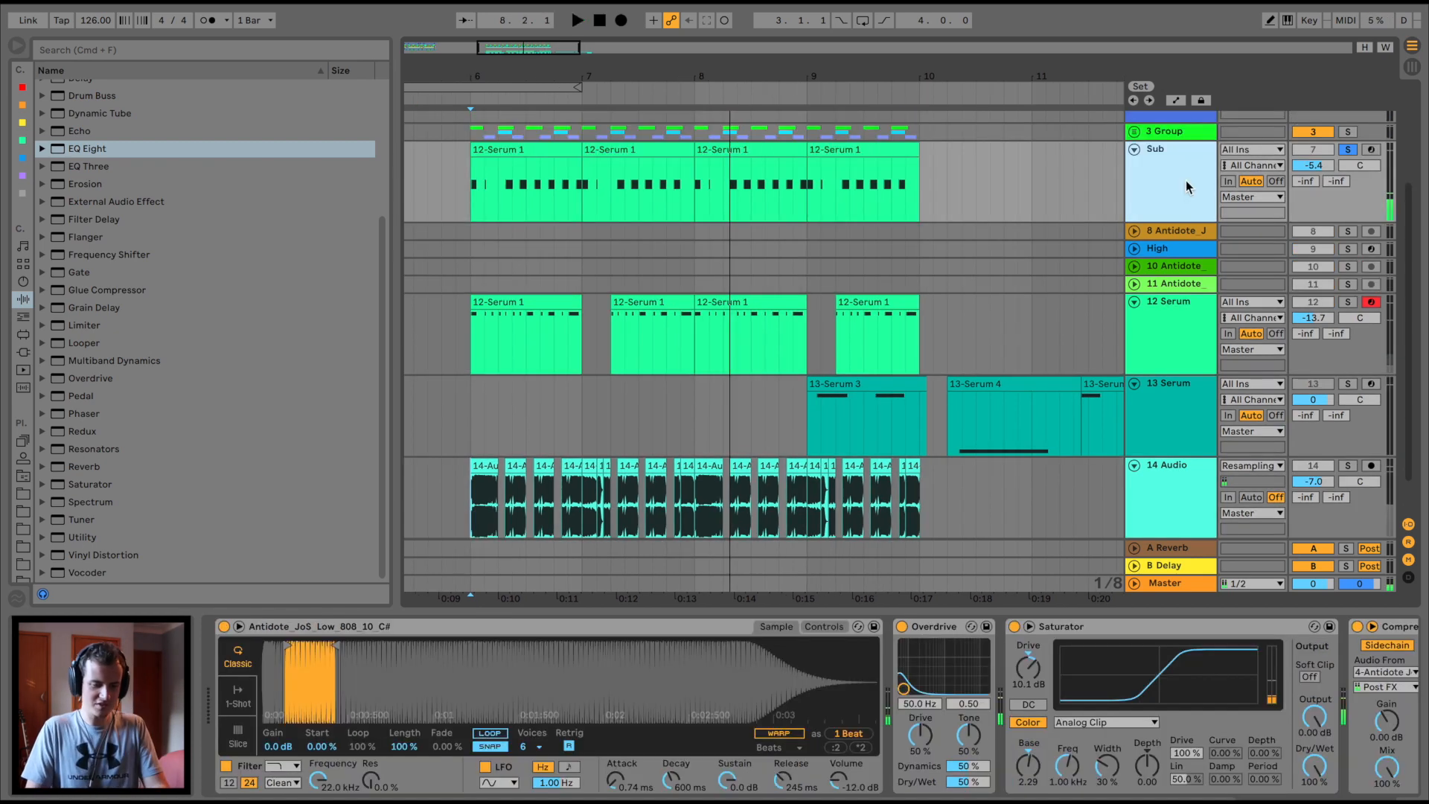
# Insert a MIDI track below Sub and move all four Sub clips in bars 6 to 9 onto it.
pyautogui.press('super+shift+t')
pyautogui.click(886, 149)
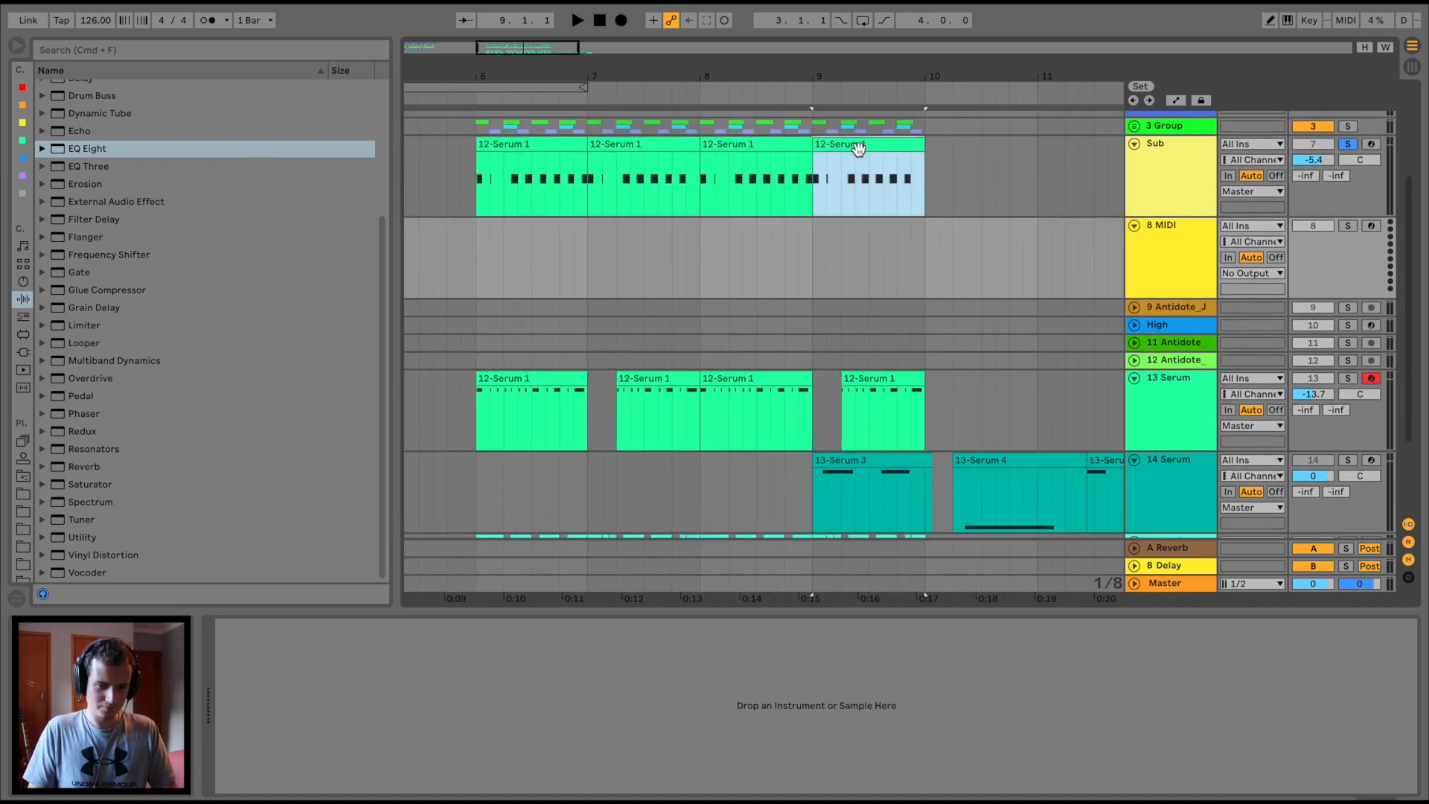
pyautogui.keyDown('shift'); pyautogui.click(506, 136); pyautogui.keyUp('shift')
pyautogui.moveTo(507, 135); pyautogui.dragTo(508, 217)
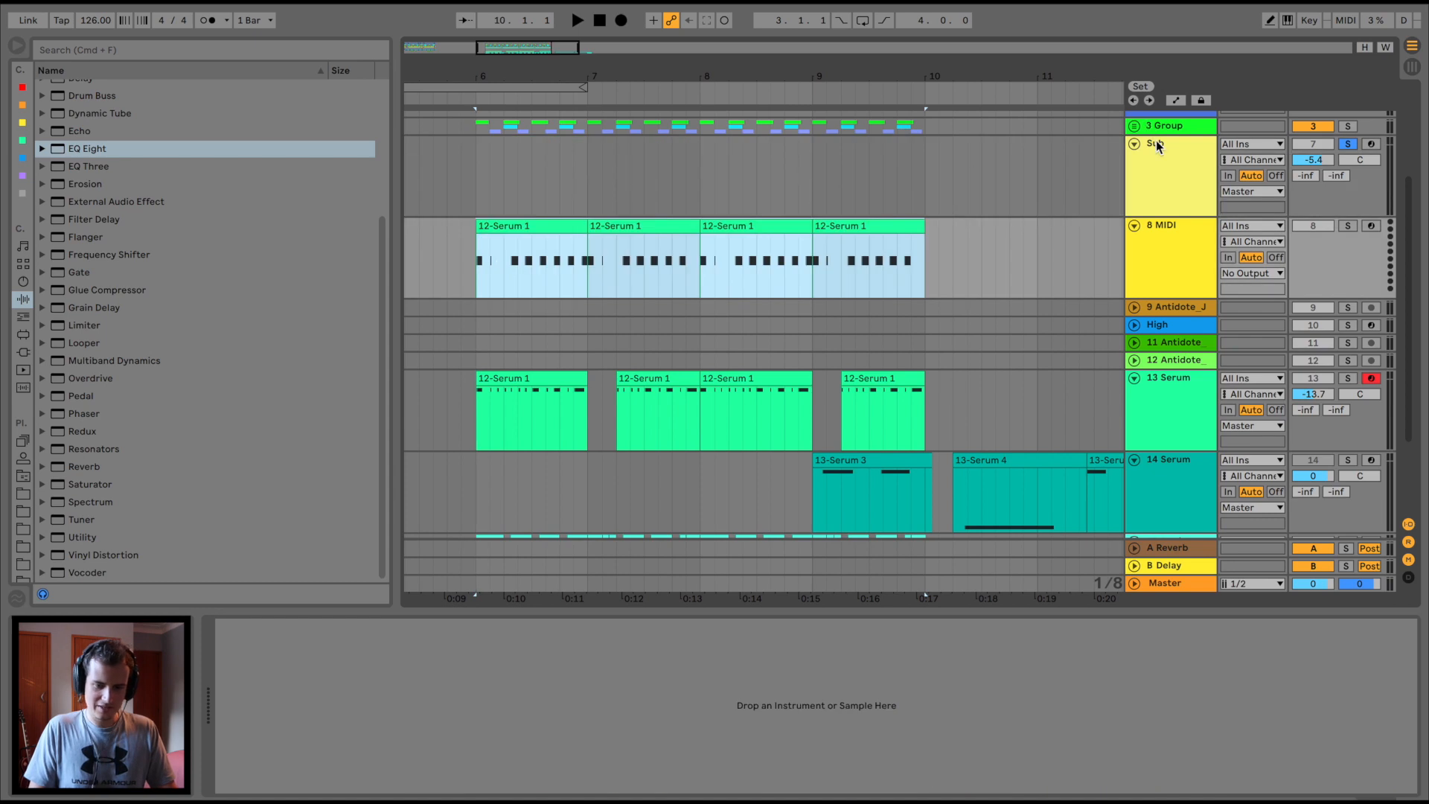
# Copy the Overdrive, Saturator and Compressor from the Sub track to the new MIDI track.
pyautogui.hscroll(5, 997, 629)
pyautogui.click(1040, 624)
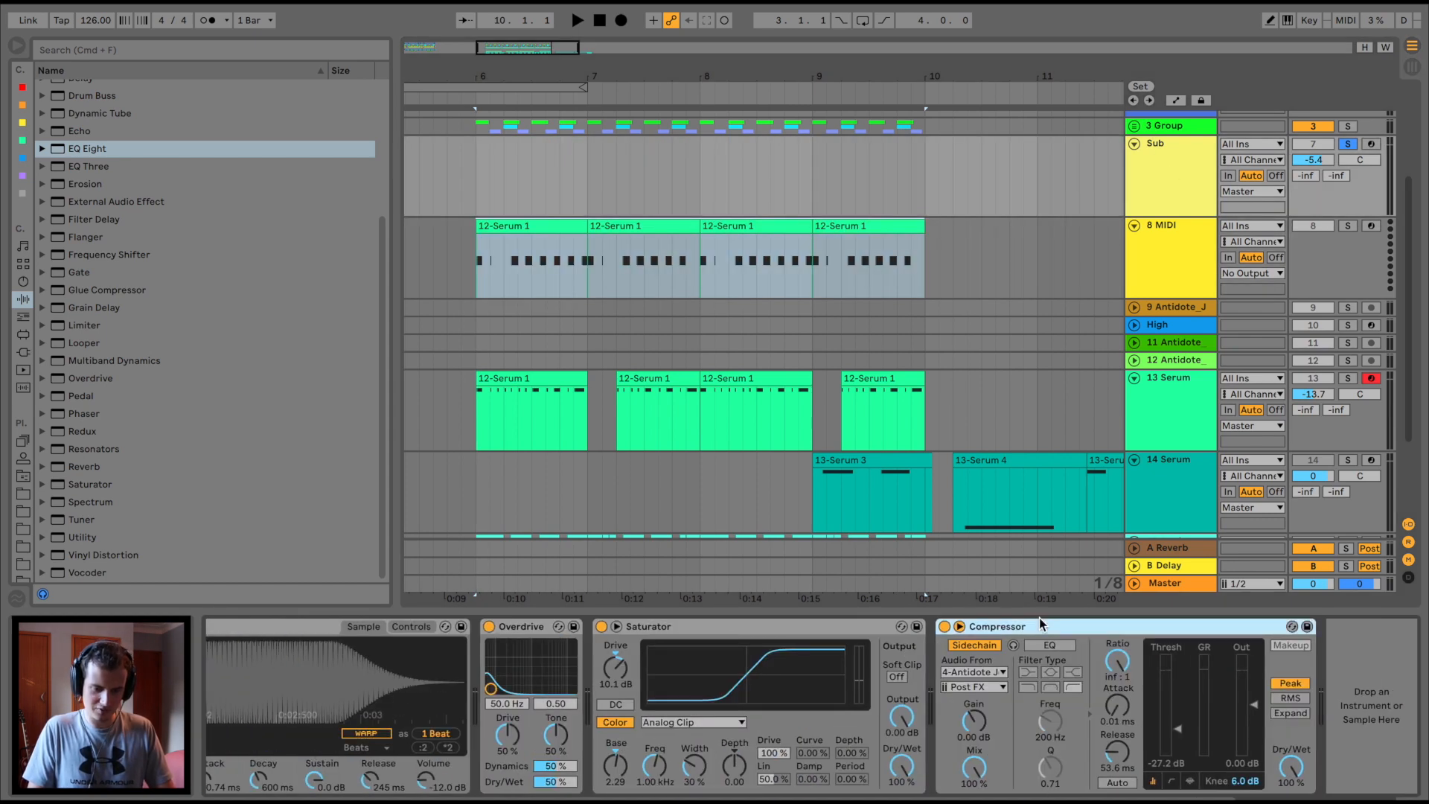
pyautogui.keyDown('shift'); pyautogui.click(527, 628); pyautogui.keyUp('shift')
pyautogui.moveTo(582, 232); pyautogui.dragTo(581, 231)
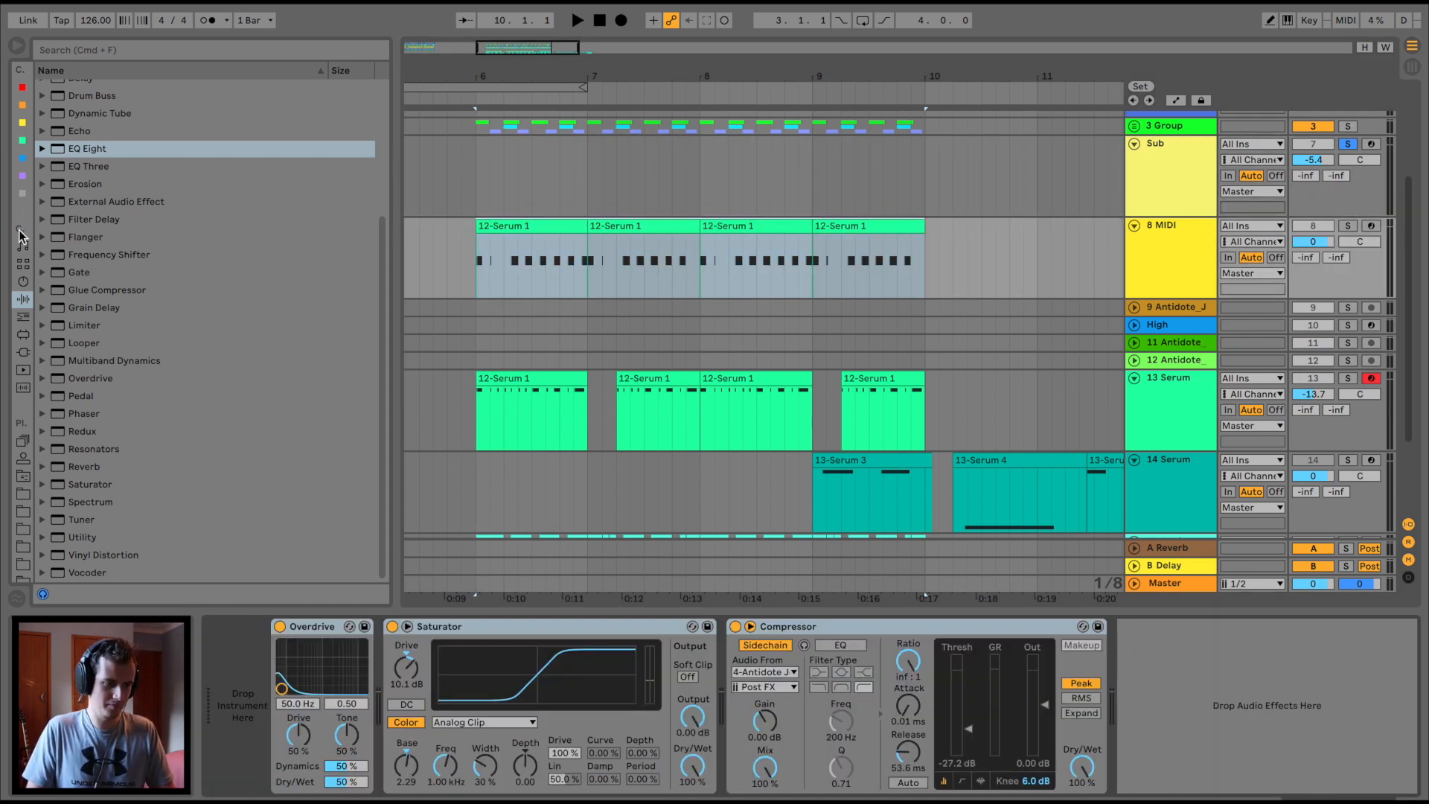
# Load Analog on the new MIDI track with Osc1 as a sine, Osc2 off, amp sustain 1.00 and release 5 ms.
pyautogui.click(23, 279)
pyautogui.moveTo(92, 93); pyautogui.dragTo(629, 259)
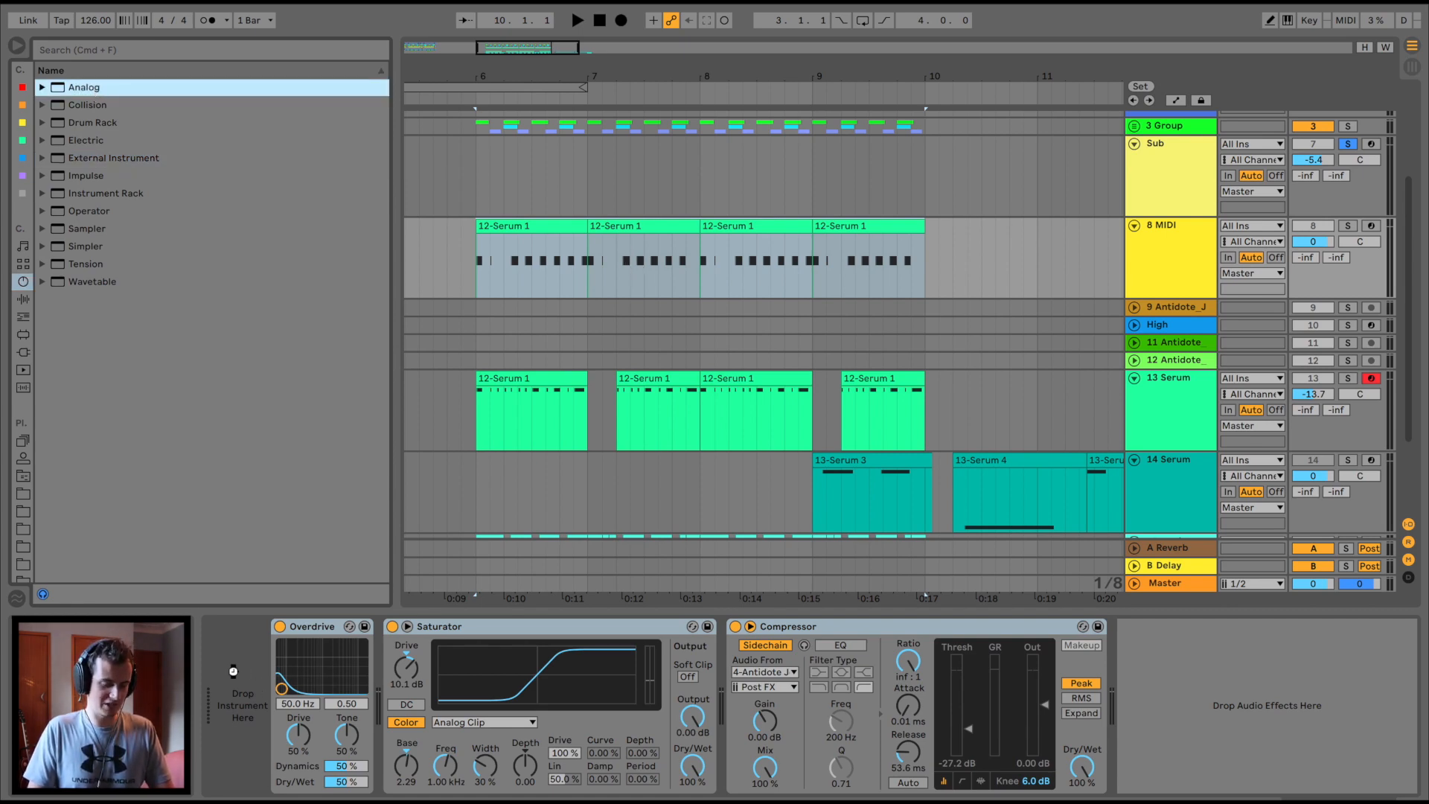
pyautogui.moveTo(233, 671); pyautogui.dragTo(234, 673)
pyautogui.click(305, 655)
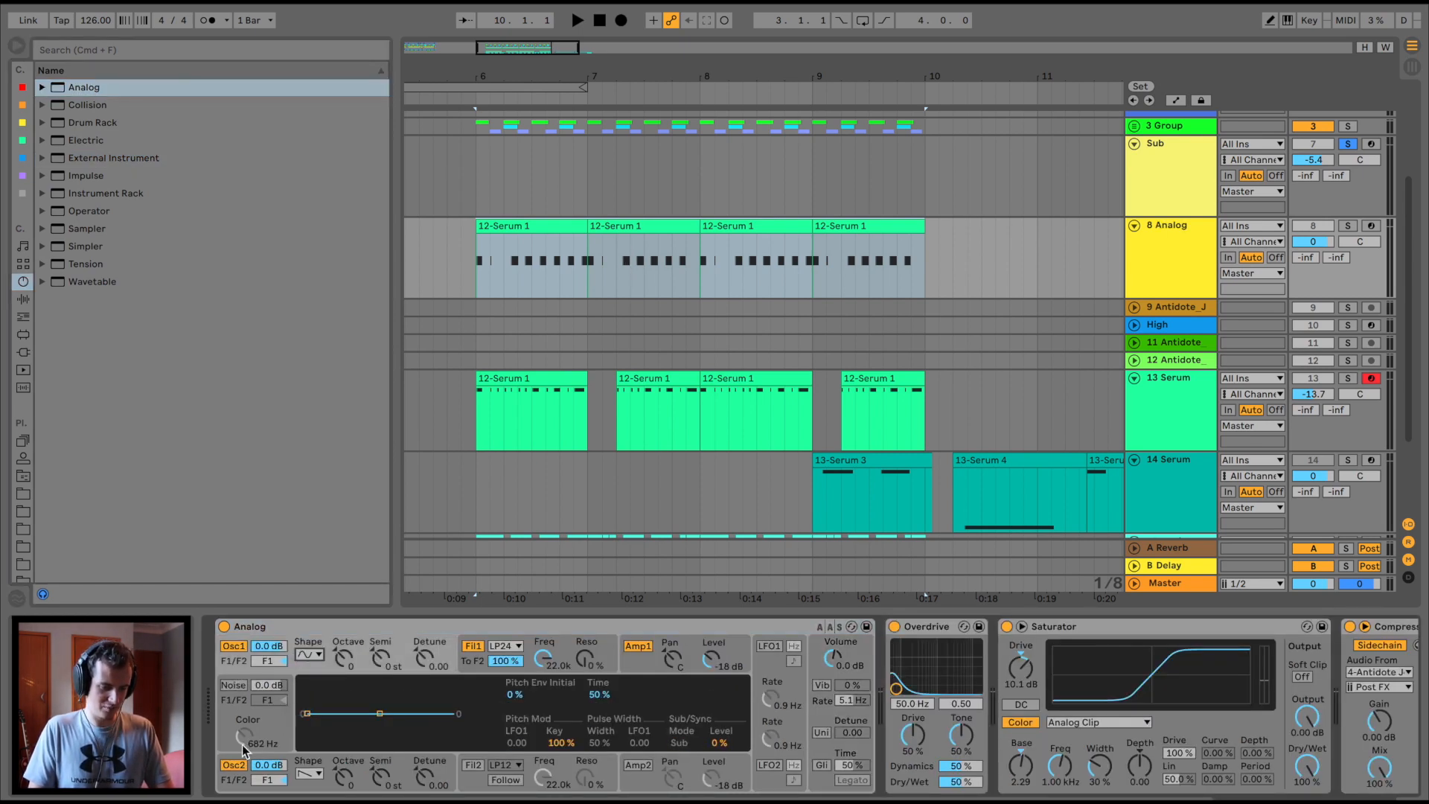
pyautogui.click(666, 667)
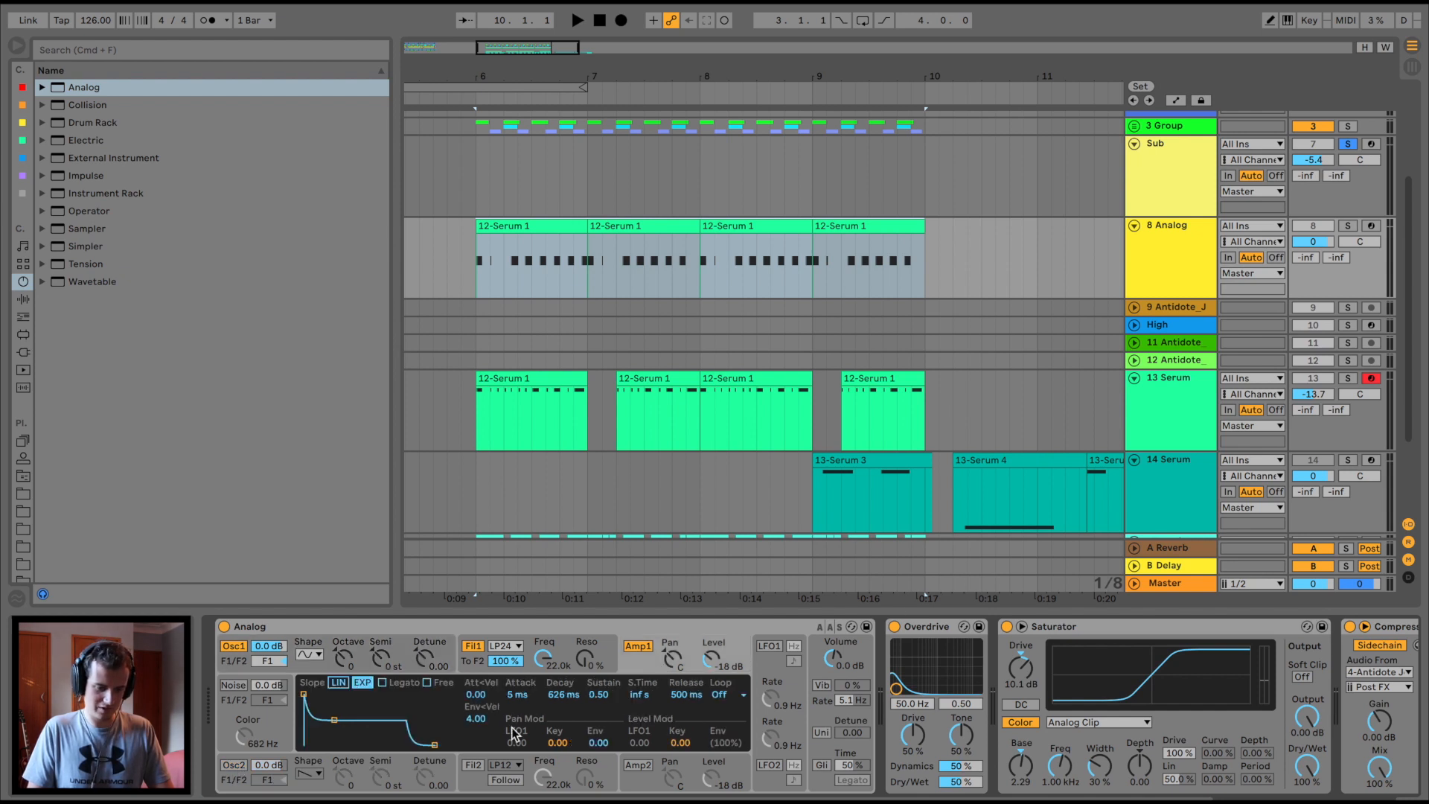
# Audition the 8 Analog track, setting Osc1's octave to -2 and the track volume to -3.8 dB.
pyautogui.press('space')
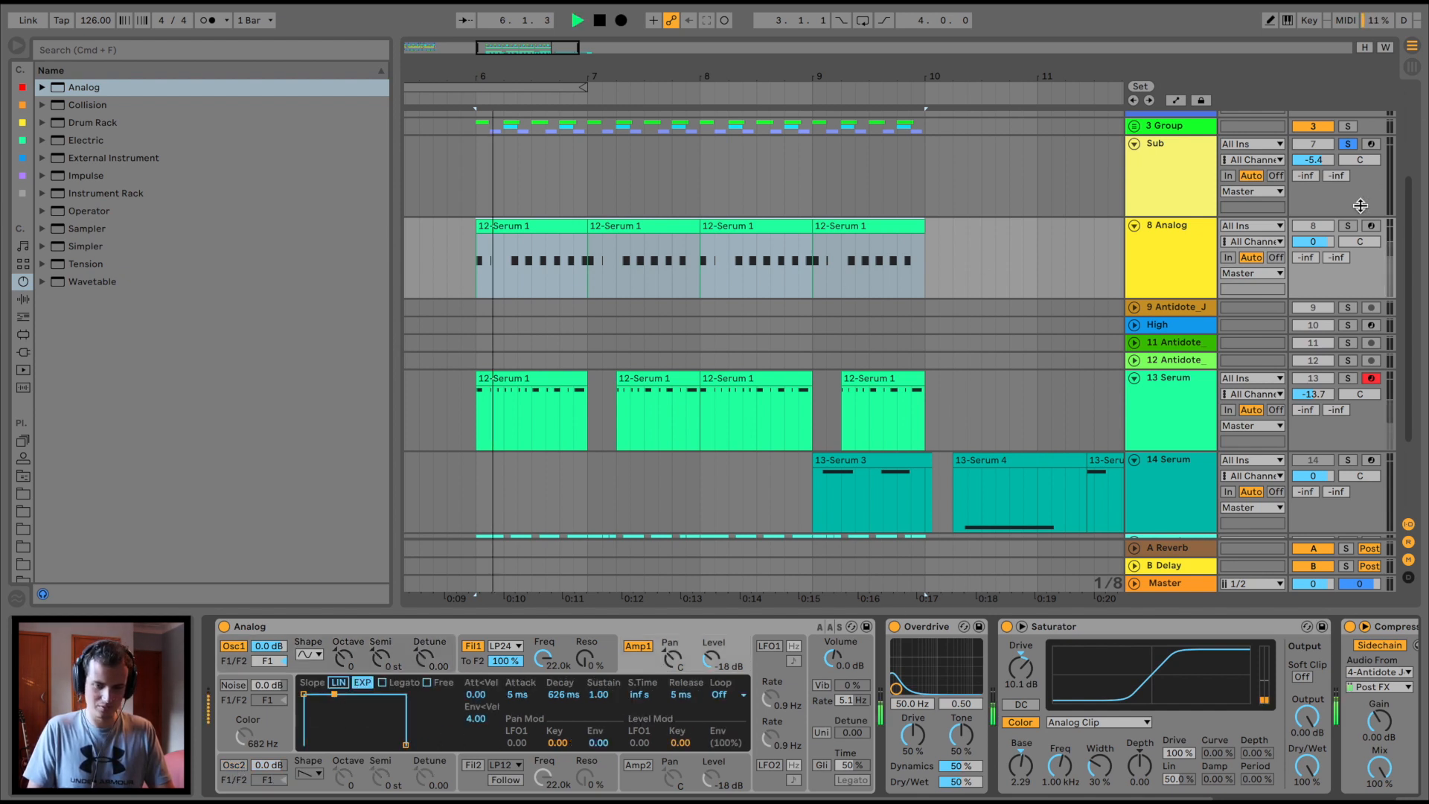
pyautogui.click(1349, 227)
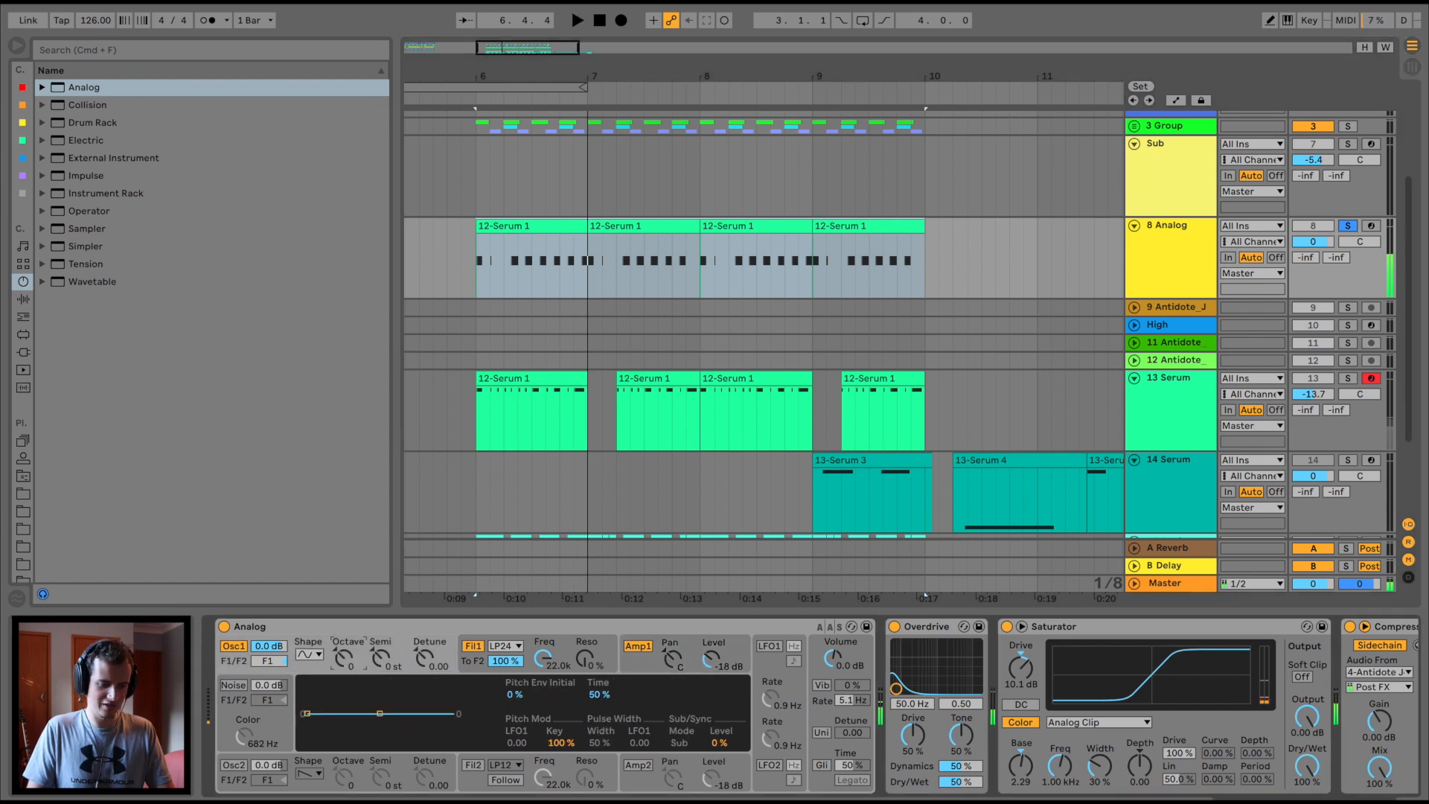
pyautogui.moveTo(343, 659); pyautogui.dragTo(343, 658)
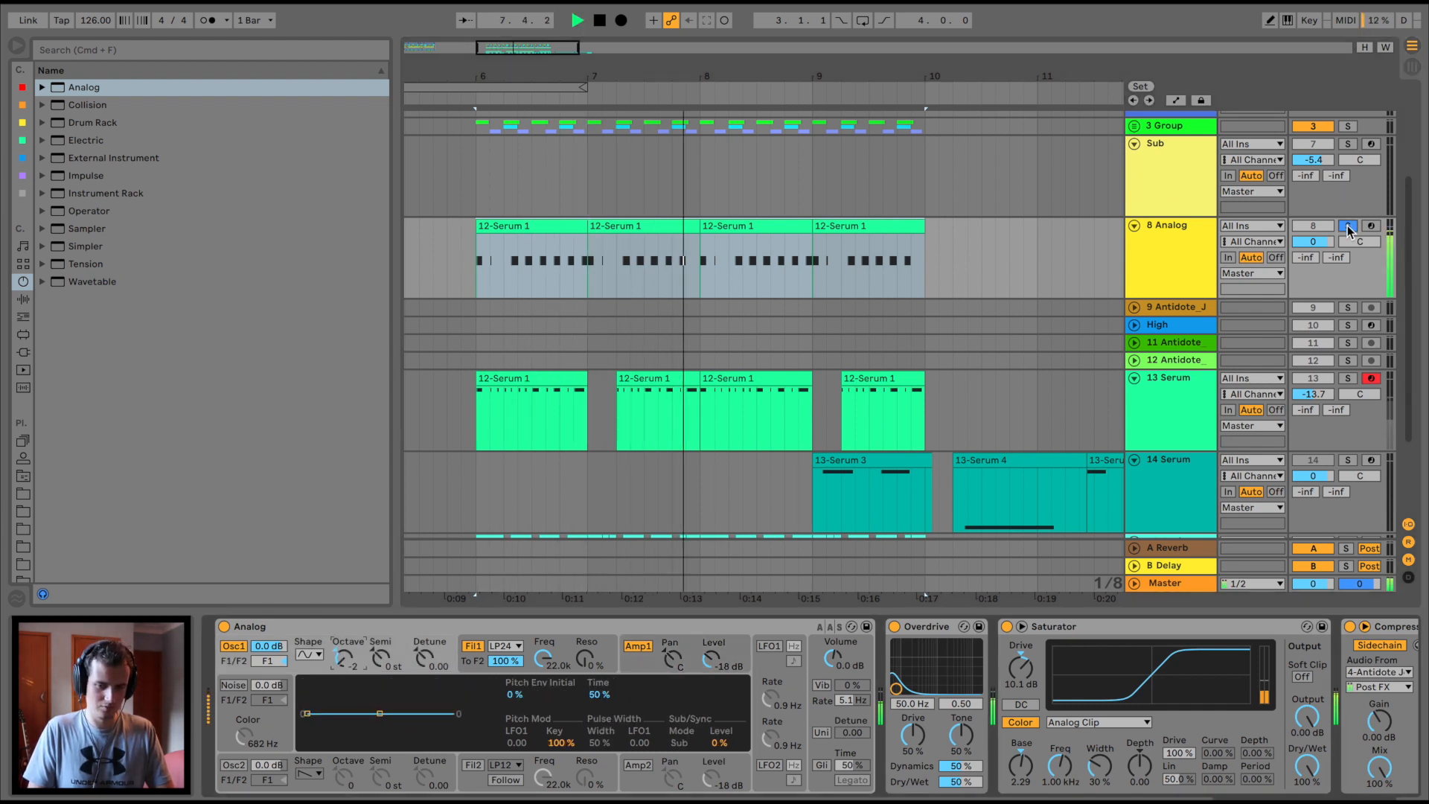
pyautogui.click(1347, 226)
pyautogui.moveTo(1296, 250); pyautogui.dragTo(1297, 268)
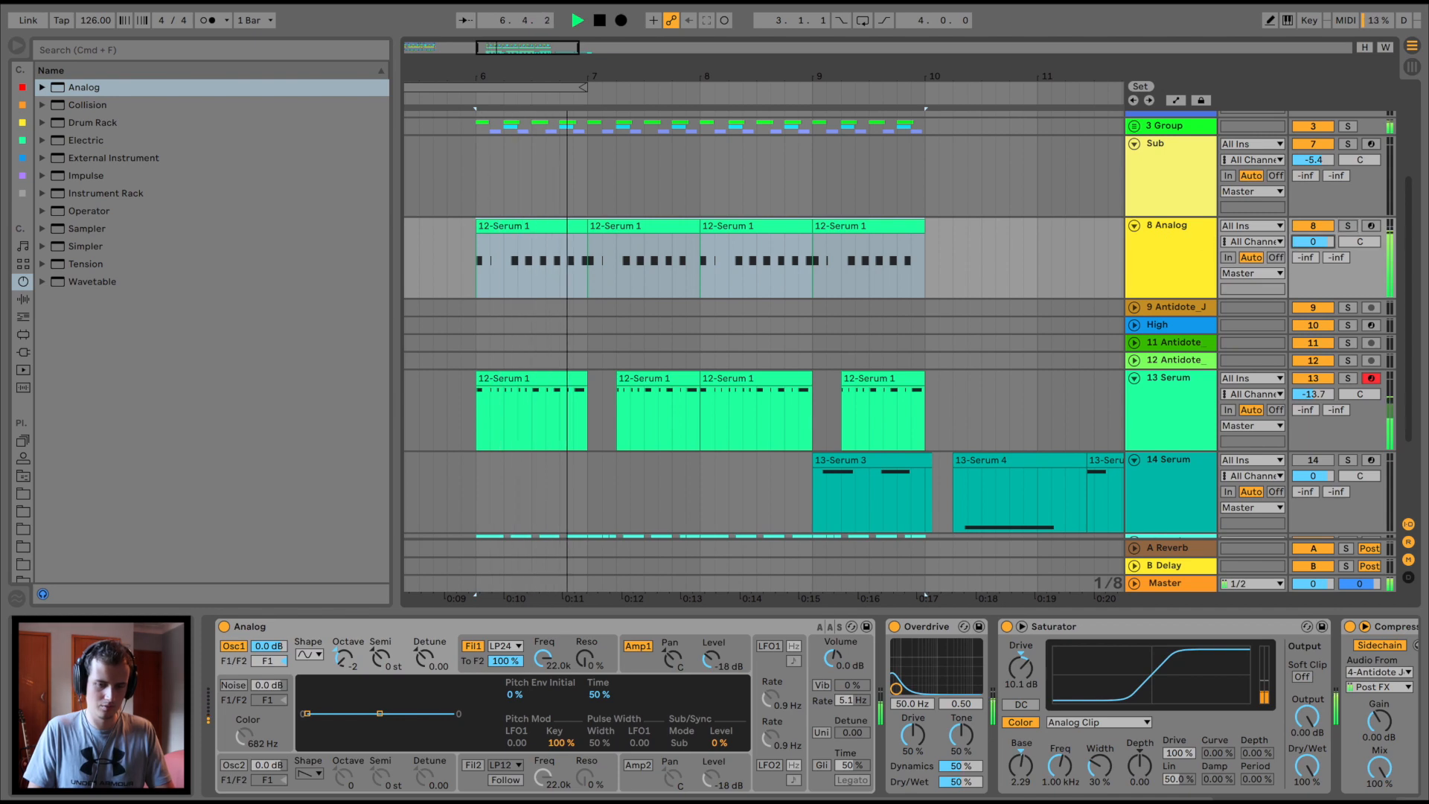
# Rework the F2 note rhythm in the bar 6 clip on 8 Analog by shortening, shifting and adding notes across beats 2 and 3.
pyautogui.scroll(-2, 713, 260)
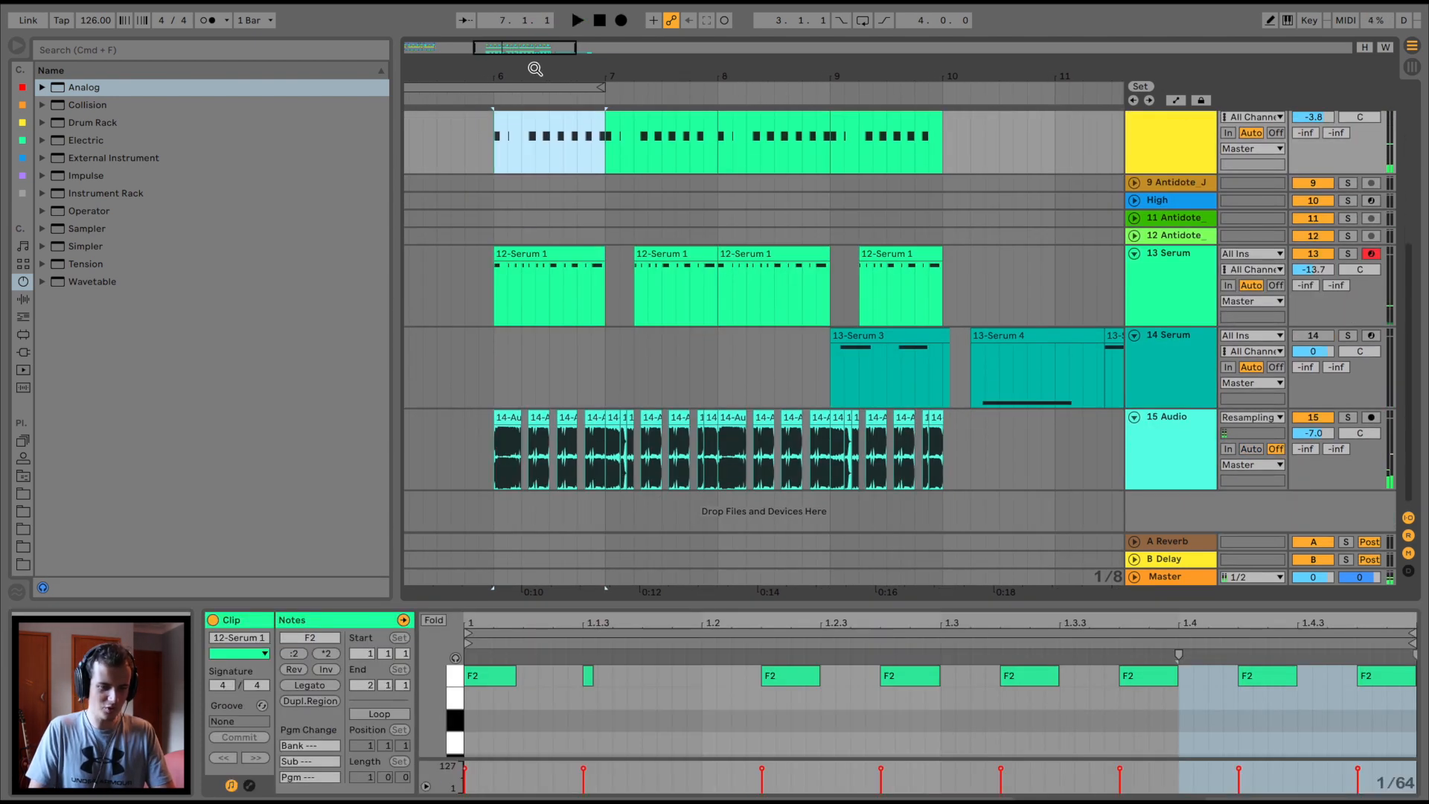
pyautogui.moveTo(535, 68); pyautogui.dragTo(523, 69)
pyautogui.scroll(1, 602, 351)
pyautogui.scroll(2, 602, 350)
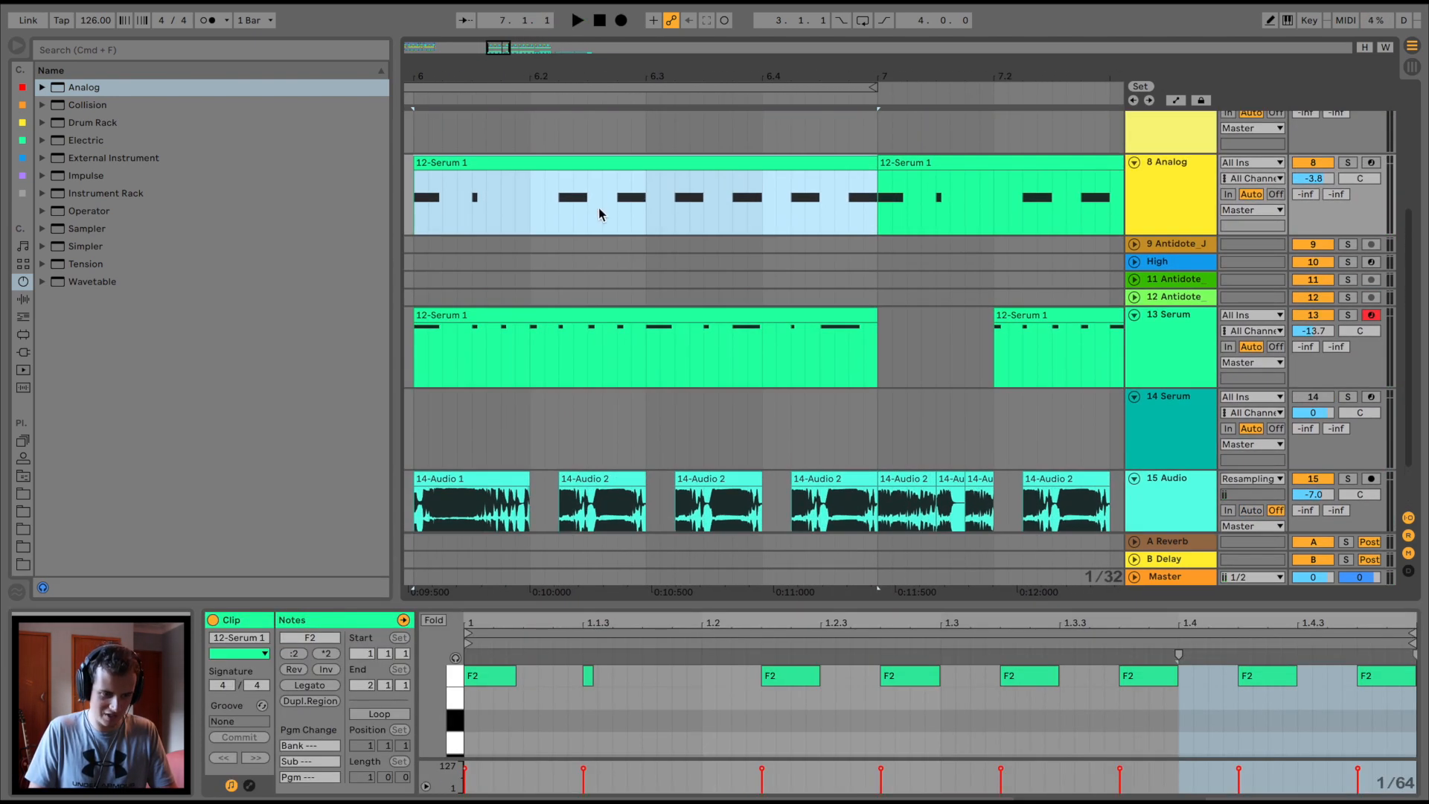
pyautogui.doubleClick(590, 166)
pyautogui.press('space')
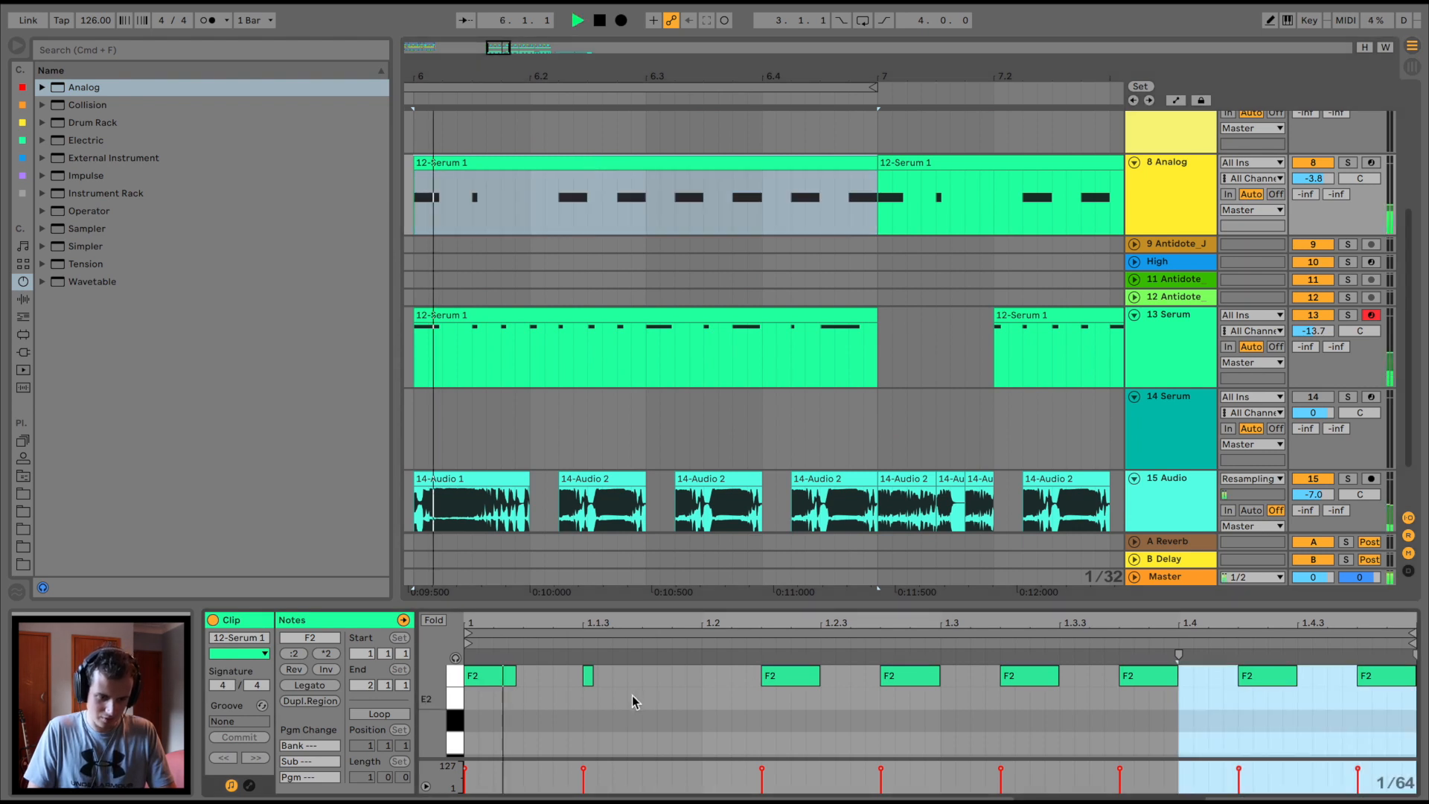
pyautogui.click(817, 679)
pyautogui.press('space')
pyautogui.moveTo(790, 676); pyautogui.dragTo(894, 678)
pyautogui.press('space')
pyautogui.doubleClick(1066, 676)
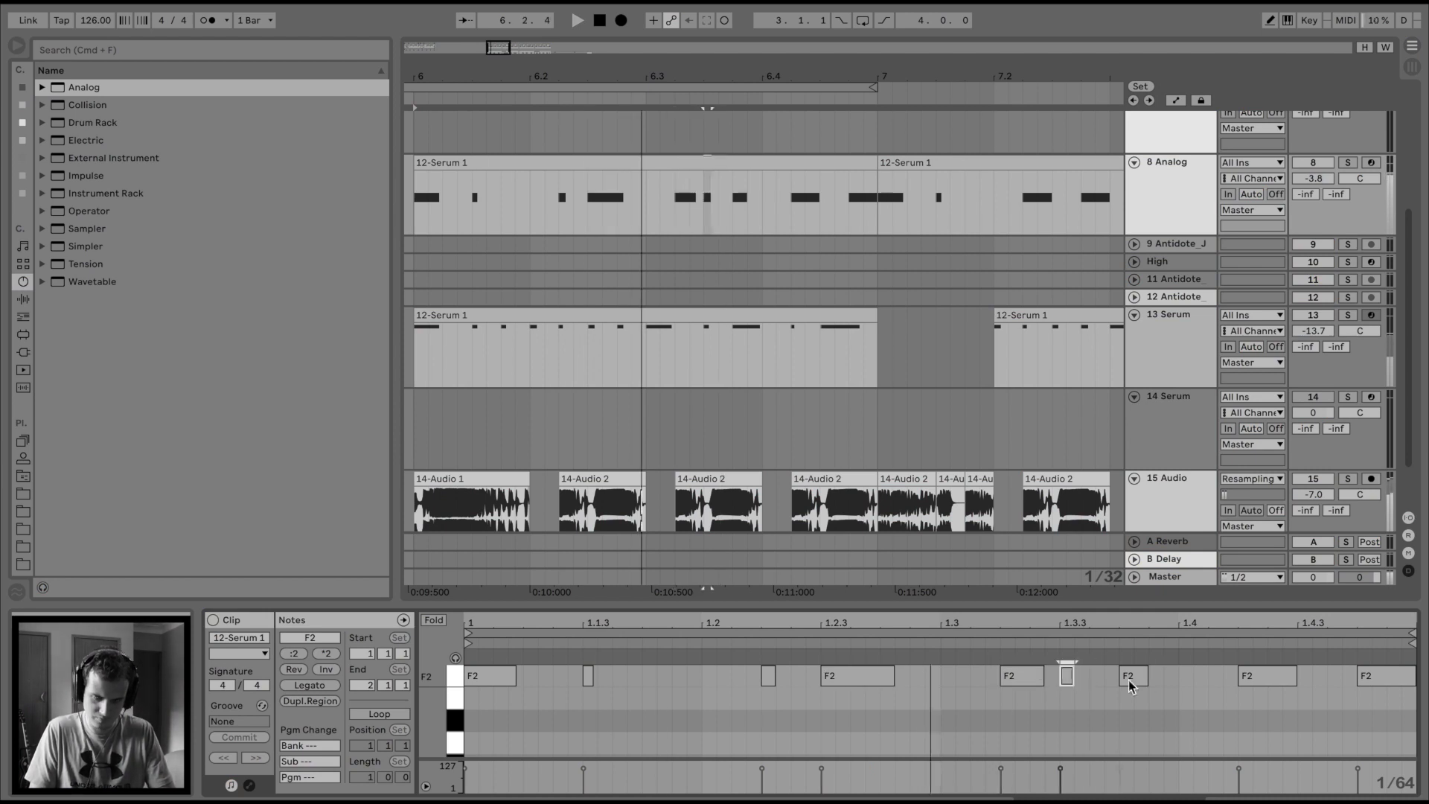
pyautogui.moveTo(1057, 677); pyautogui.dragTo(1038, 681)
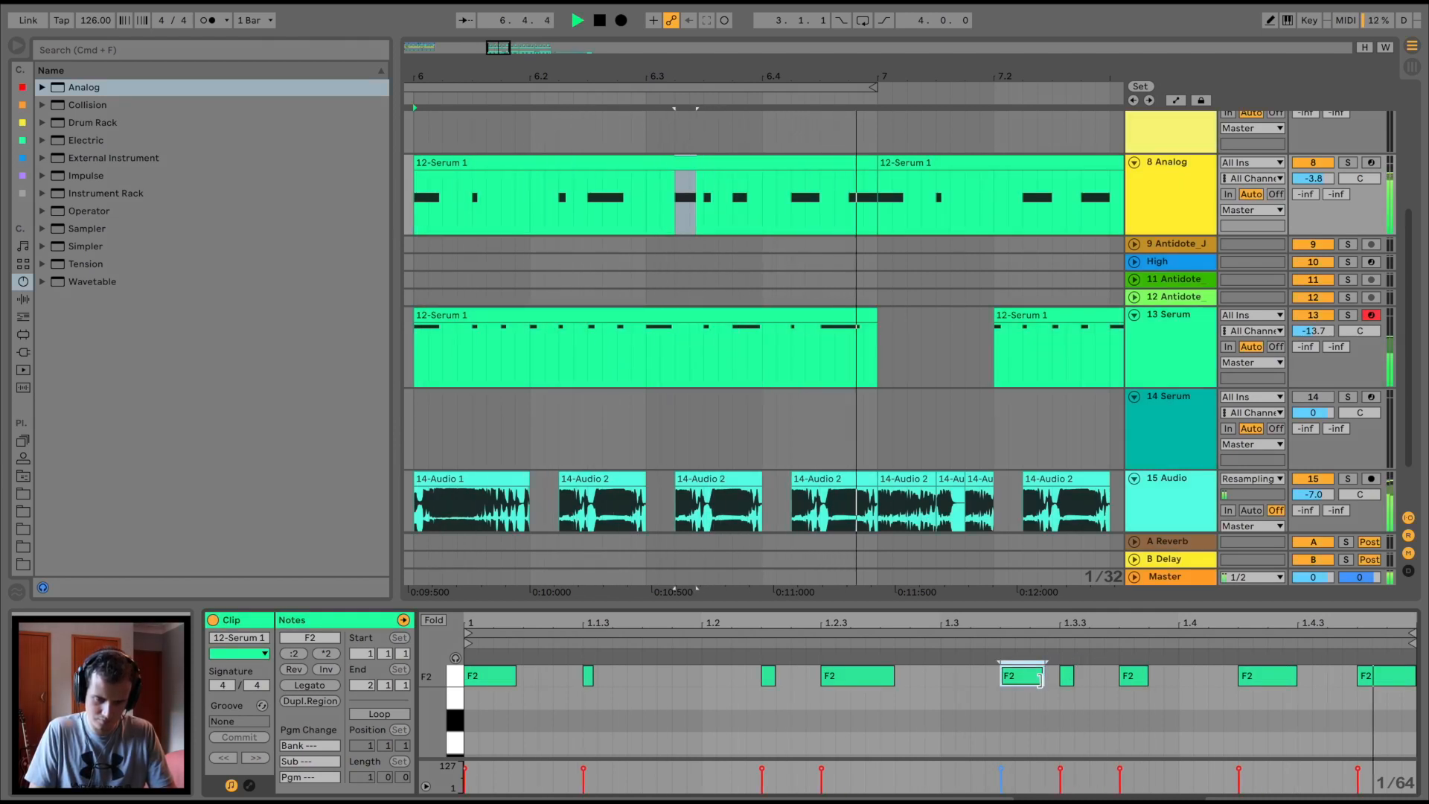
# Duplicate the edited bar 6 clip on the 8 Analog track over bars 7 to 9.
pyautogui.click(778, 163)
pyautogui.press('space')
pyautogui.press('super+d')
pyautogui.moveTo(807, 75); pyautogui.dragTo(806, 67)
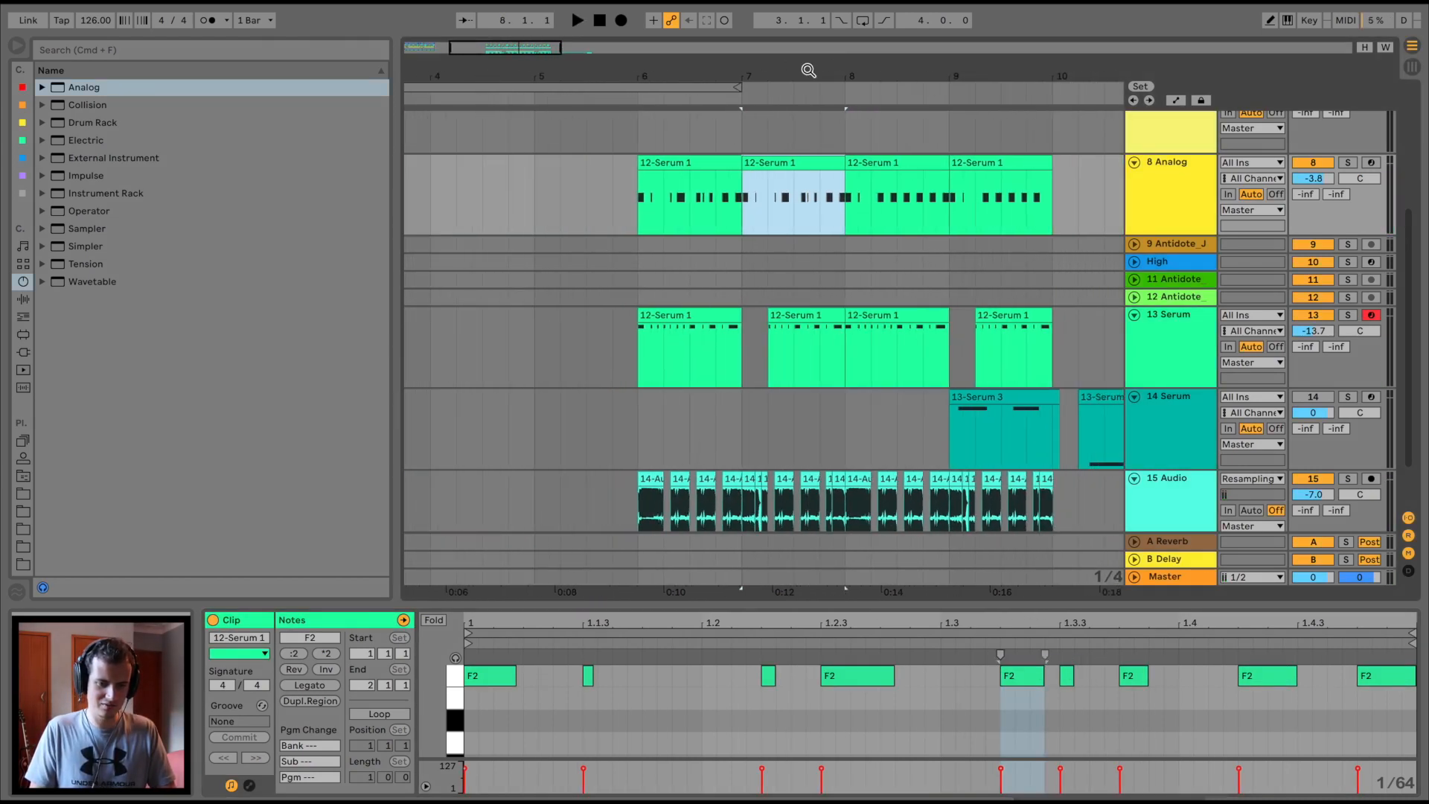
pyautogui.press('super+d')
pyautogui.press('super+d')
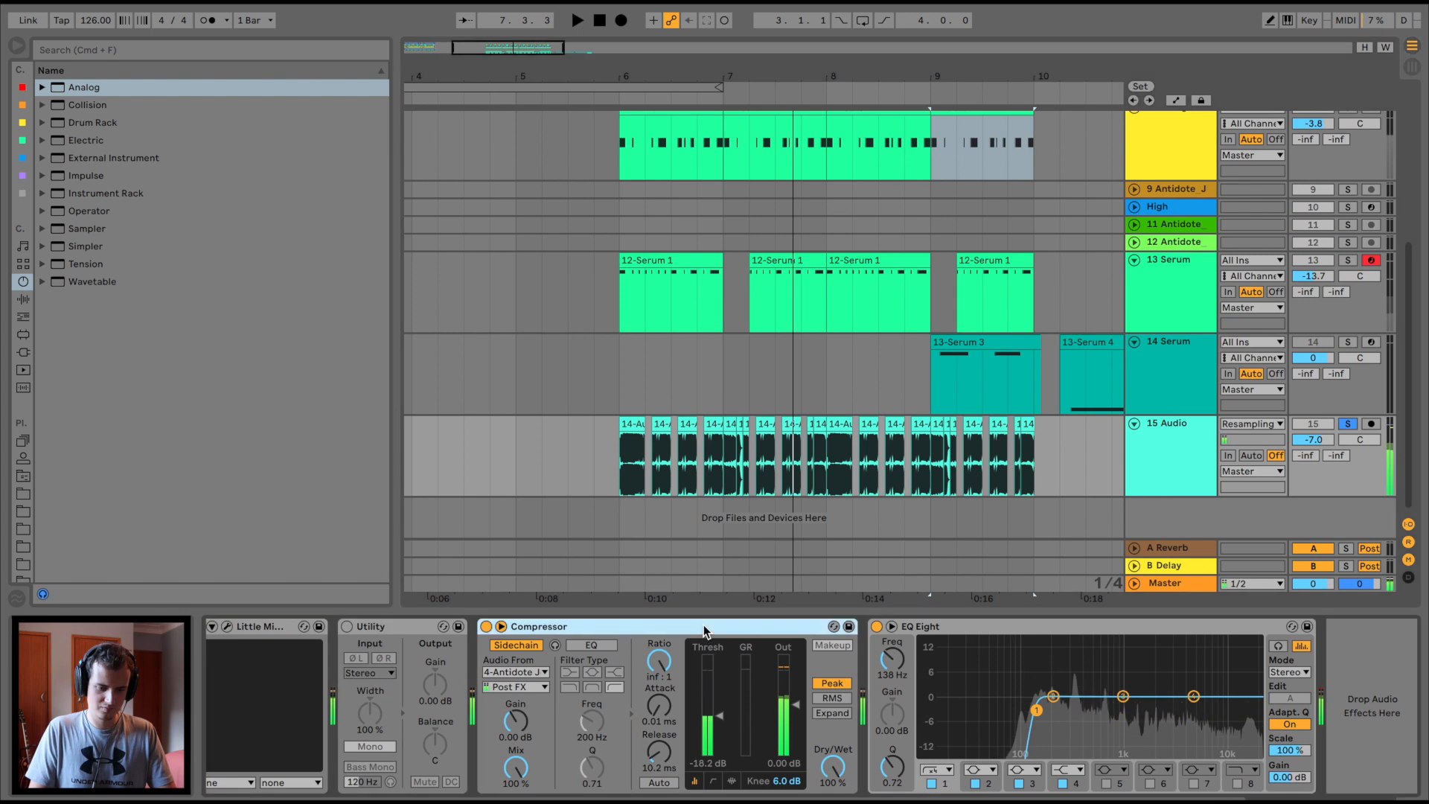
# Move the Compressor after EQ Eight on the 15 Audio track and insert a Saturator with Soft Clip on between them.
pyautogui.moveTo(703, 625); pyautogui.dragTo(1403, 696)
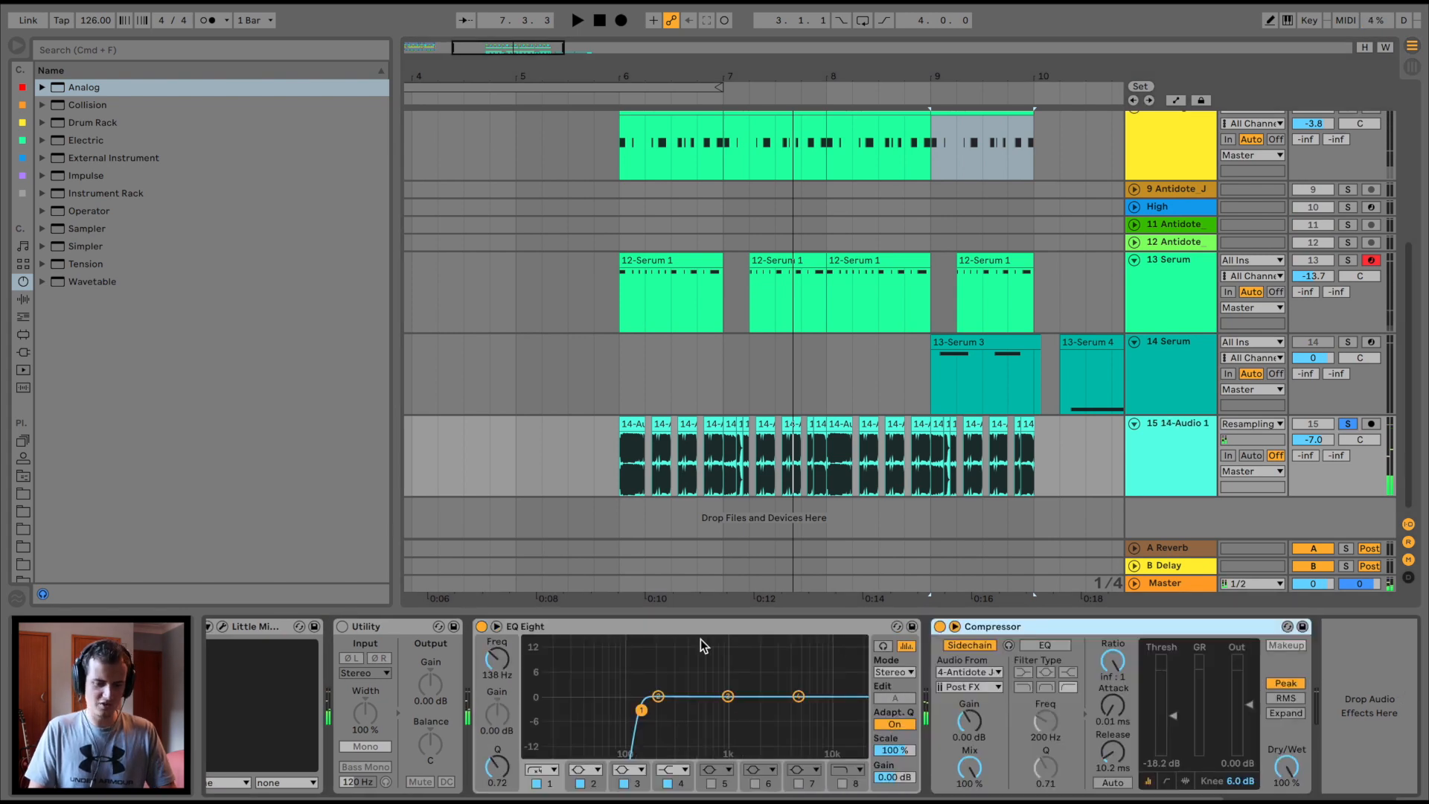
pyautogui.click(23, 298)
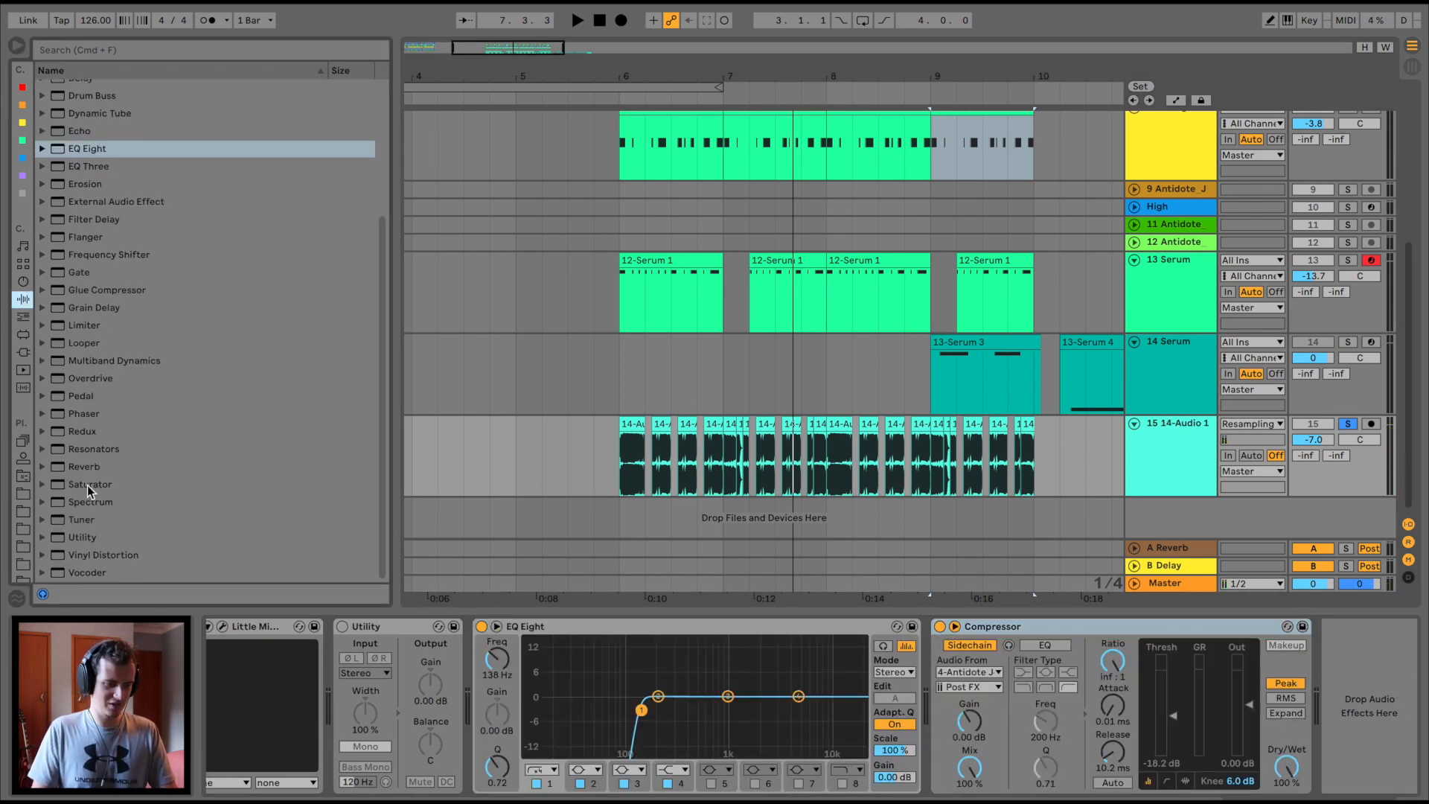
pyautogui.moveTo(88, 484); pyautogui.dragTo(981, 692)
pyautogui.click(1236, 677)
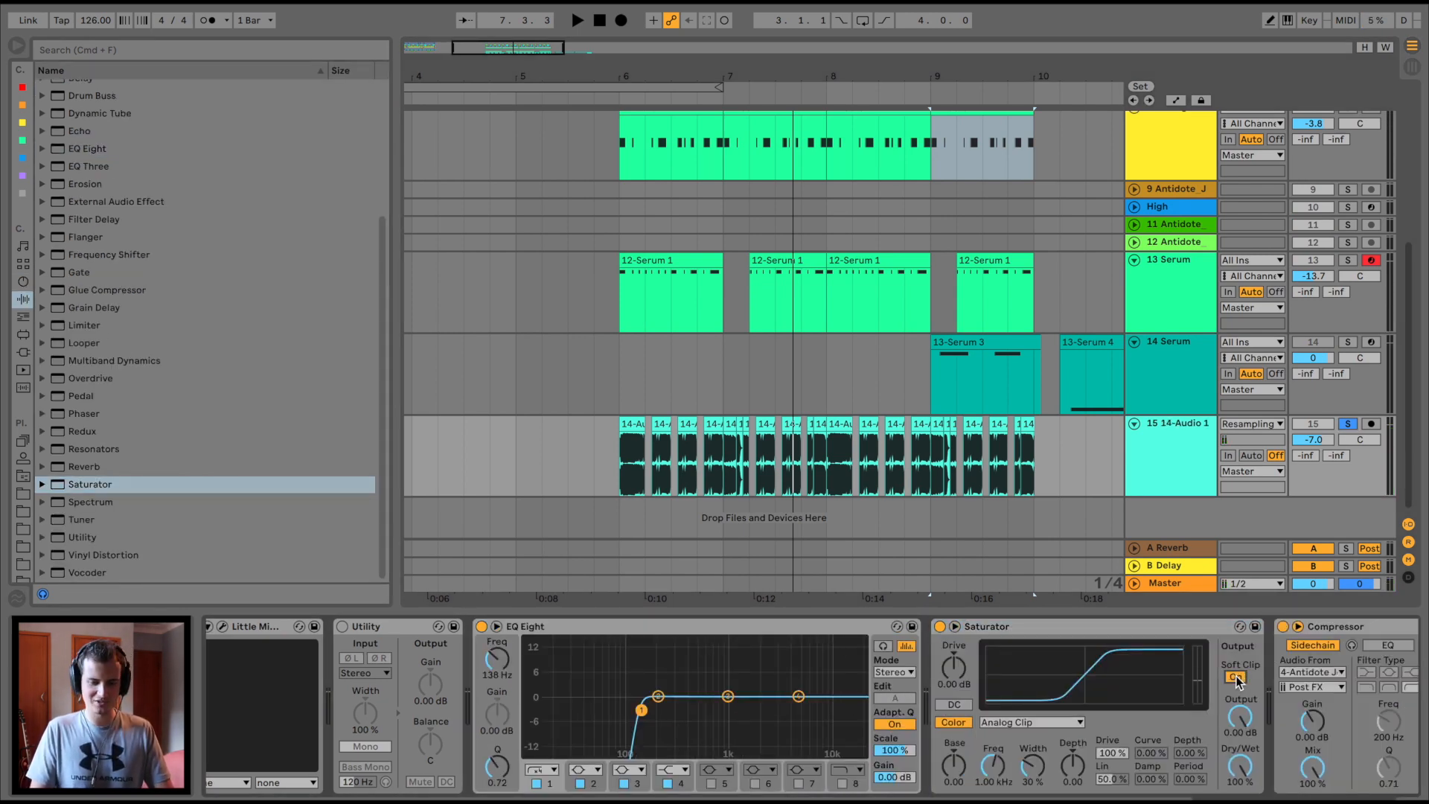
# Add Erosion between EQ Eight and Saturator, setting it to 1.37 kHz and amount 86.1 while playing from bar 6.
pyautogui.click(618, 452)
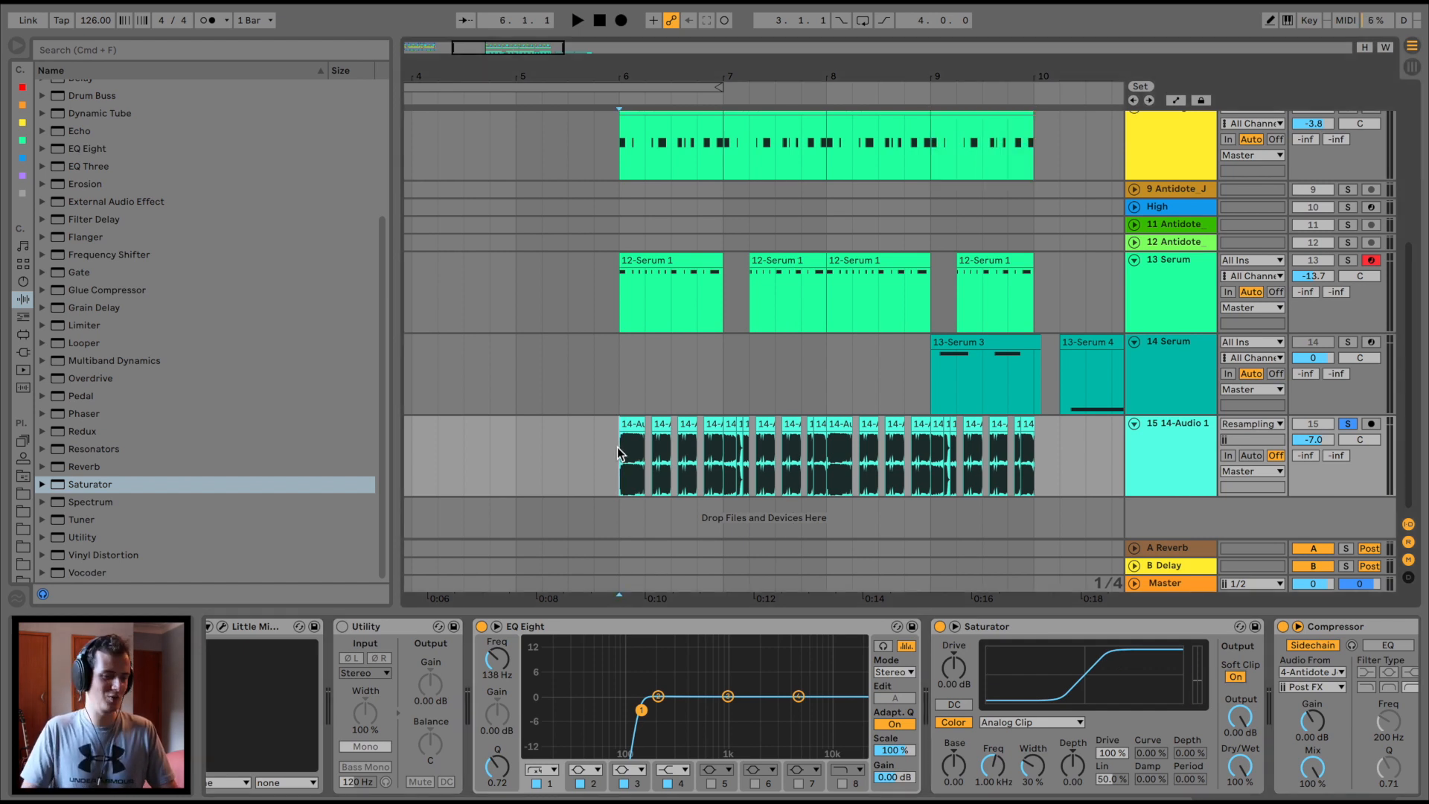
pyautogui.press('space')
pyautogui.scroll(3, 84, 289)
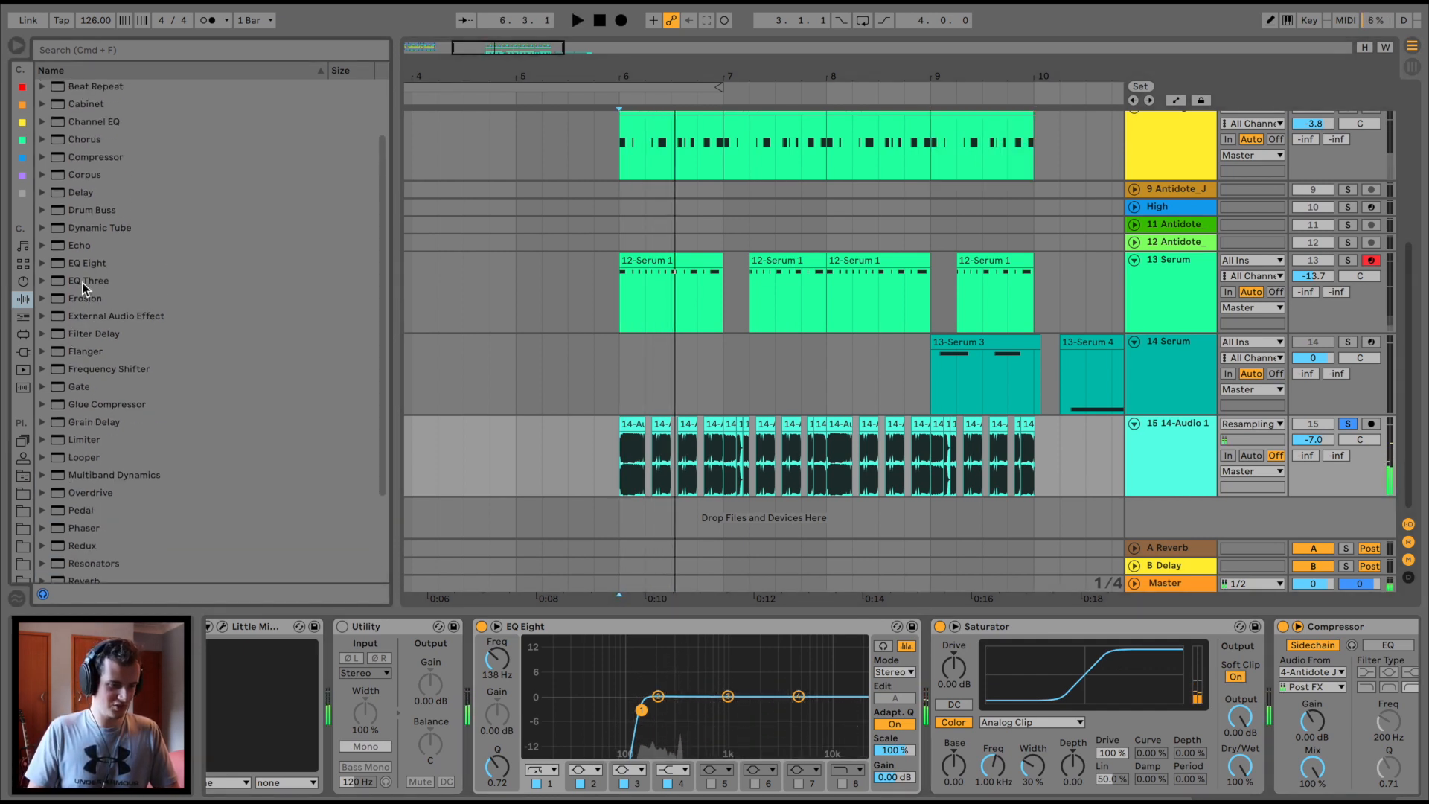
pyautogui.moveTo(84, 292)
pyautogui.mouseDown()
pyautogui.moveTo(65, 299)
pyautogui.moveTo(989, 704)
pyautogui.mouseUp()
pyautogui.moveTo(895, 728); pyautogui.dragTo(895, 728)
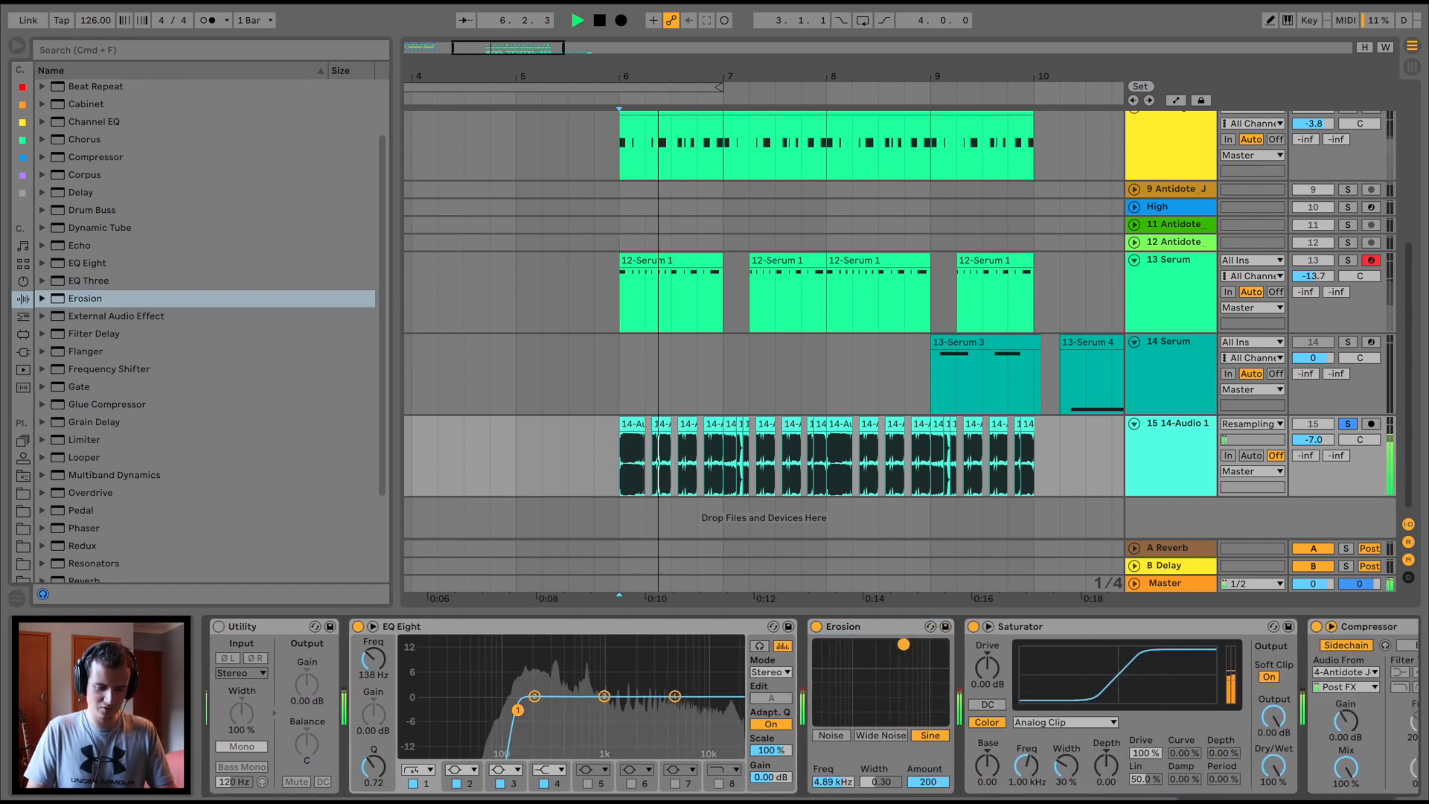
pyautogui.moveTo(905, 644); pyautogui.dragTo(864, 669)
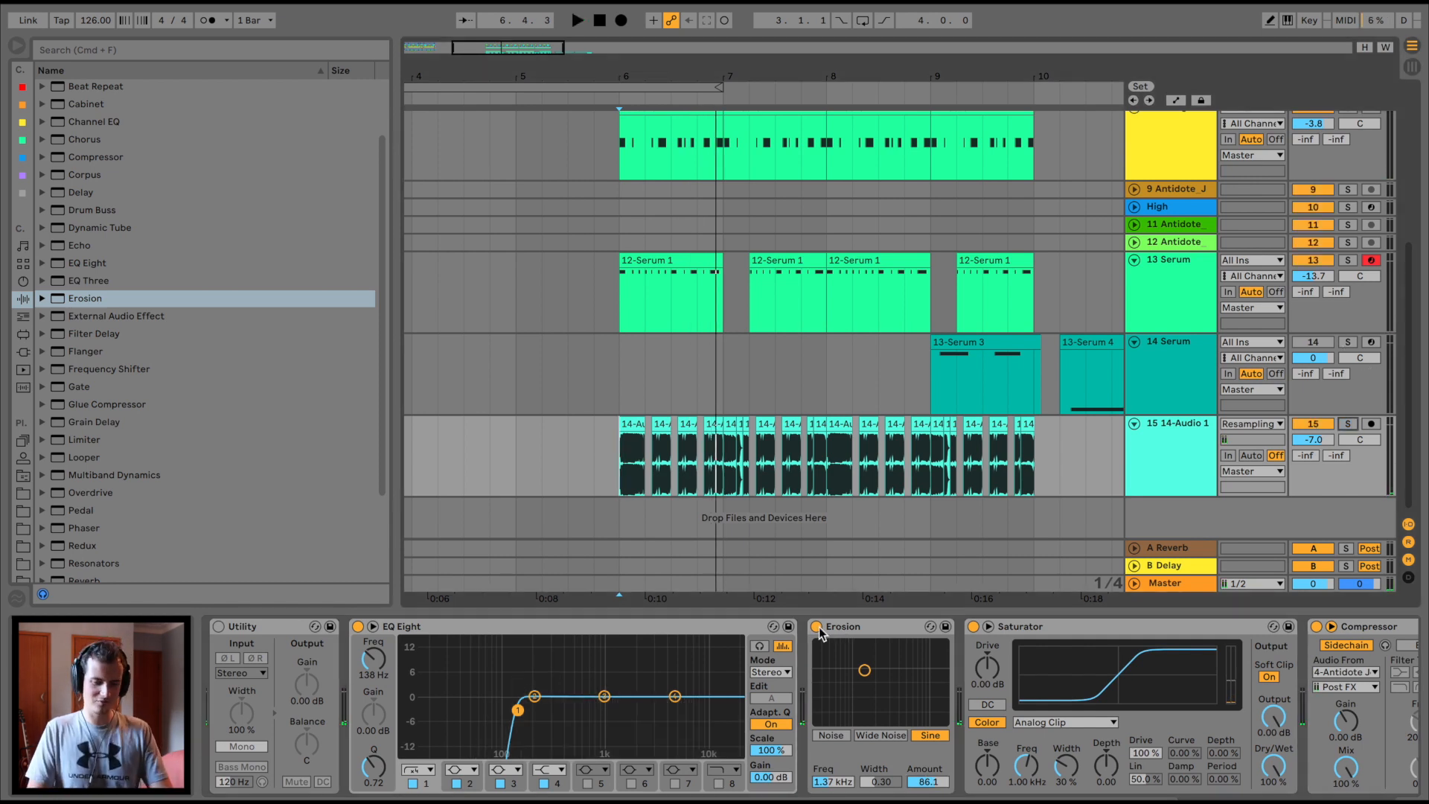
# Play the arrangement from bar 6 and compare the sound with Erosion bypassed and enabled.
pyautogui.click(817, 627)
pyautogui.press('space')
pyautogui.click(817, 628)
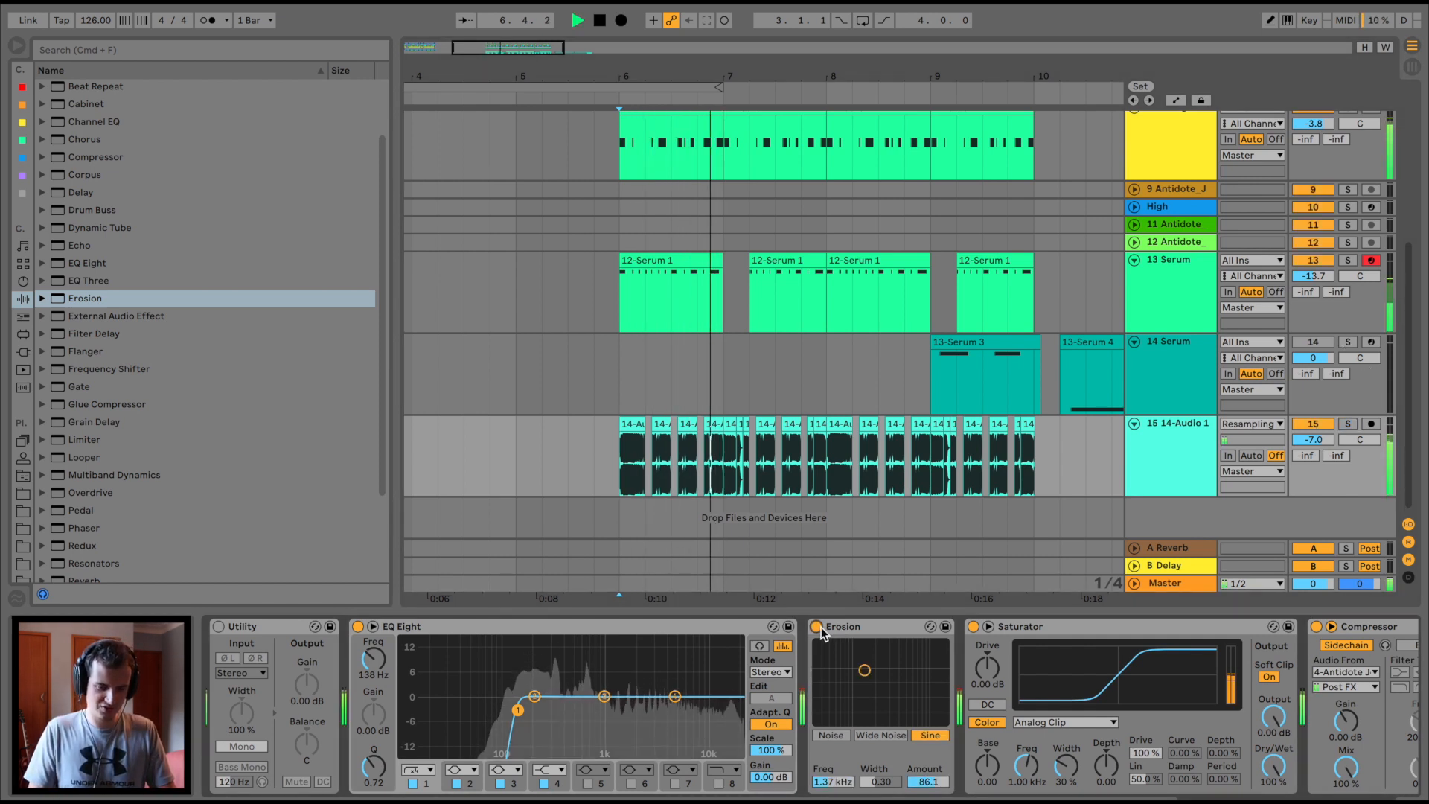
pyautogui.click(817, 627)
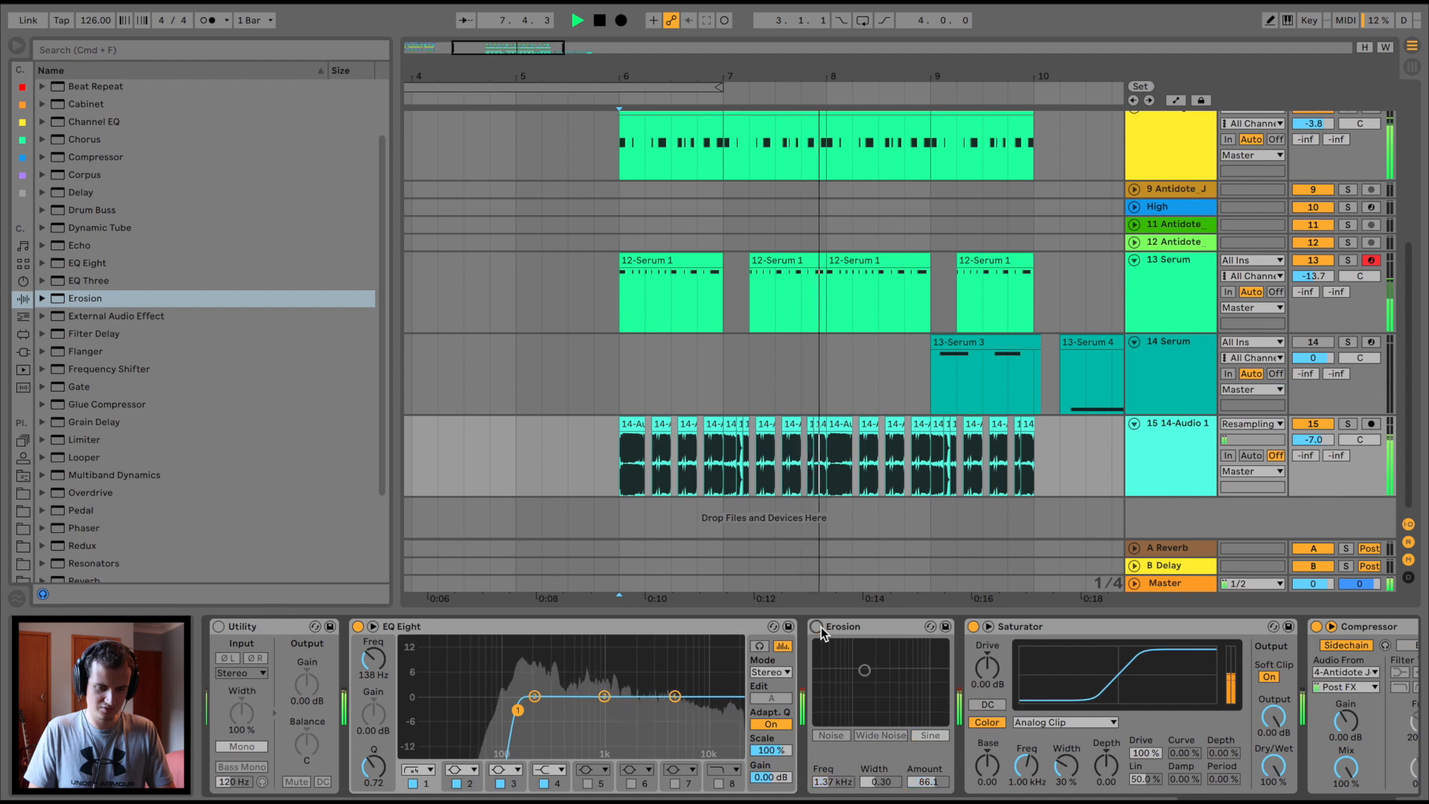
pyautogui.click(817, 627)
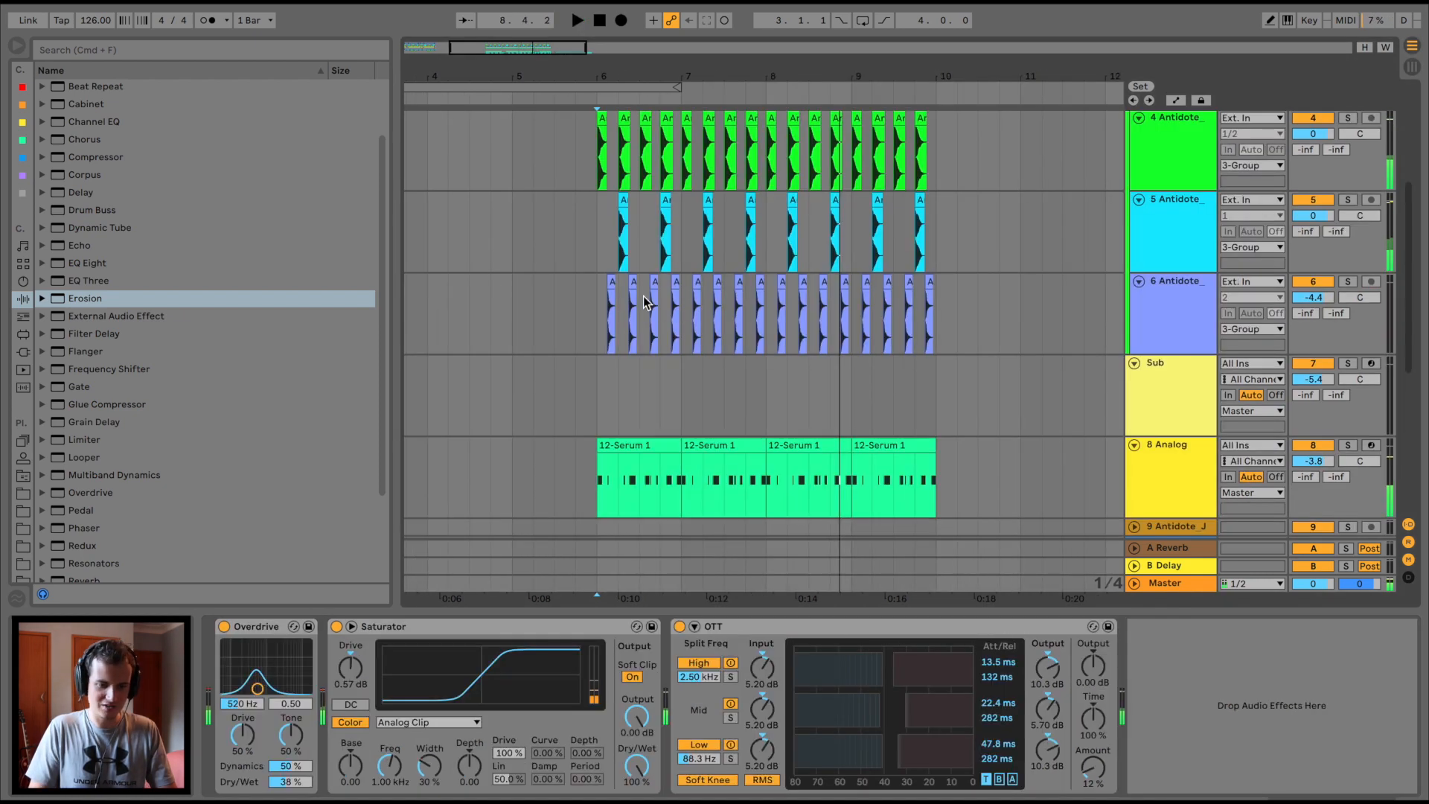
# Add Erosion to the 6 Antidote drum track and set it to 3.83 kHz with amount 68.5 during playback.
pyautogui.click(1190, 284)
pyautogui.doubleClick(77, 305)
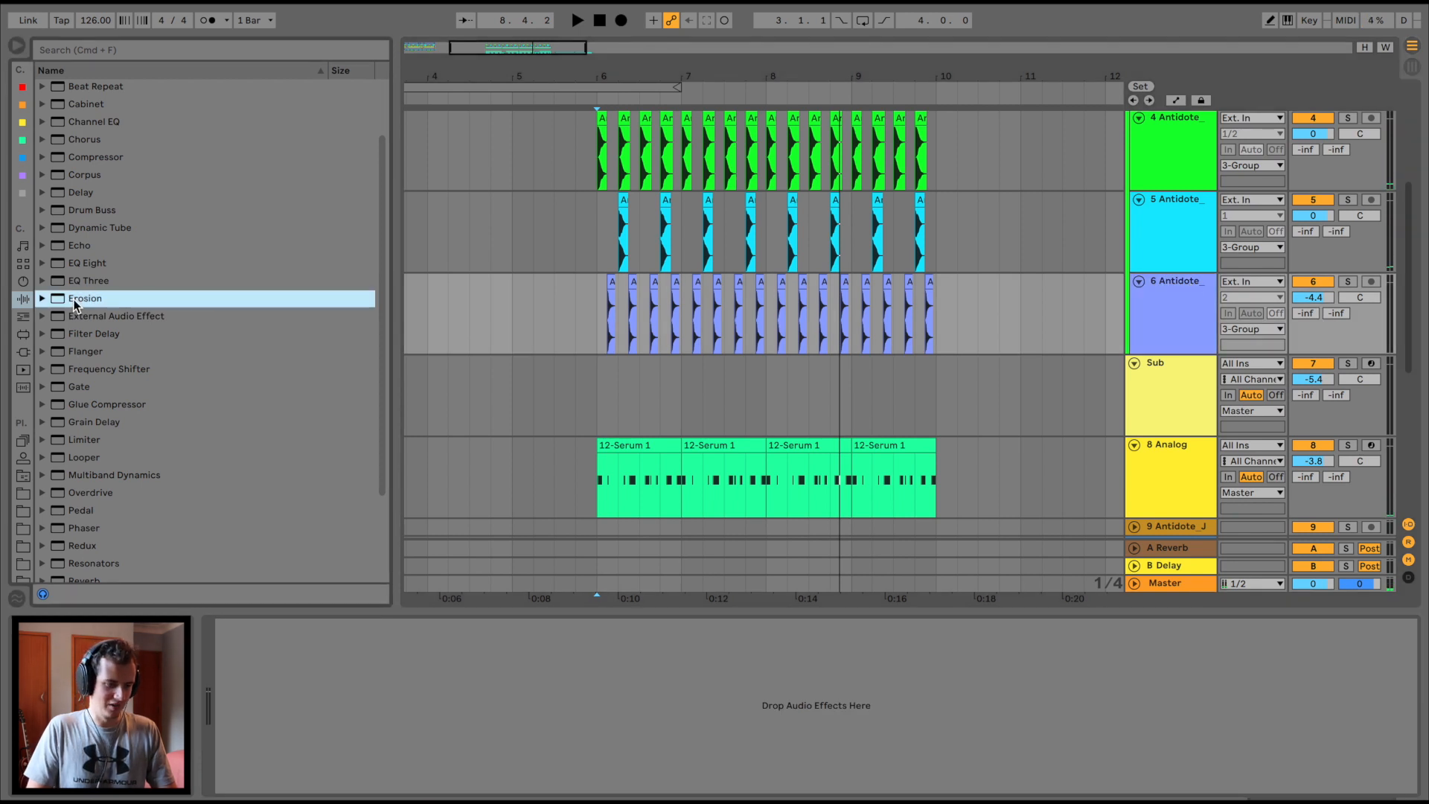
pyautogui.press('space')
pyautogui.moveTo(315, 720); pyautogui.dragTo(305, 679)
pyautogui.moveTo(490, 46); pyautogui.dragTo(406, 46)
pyautogui.press('space')
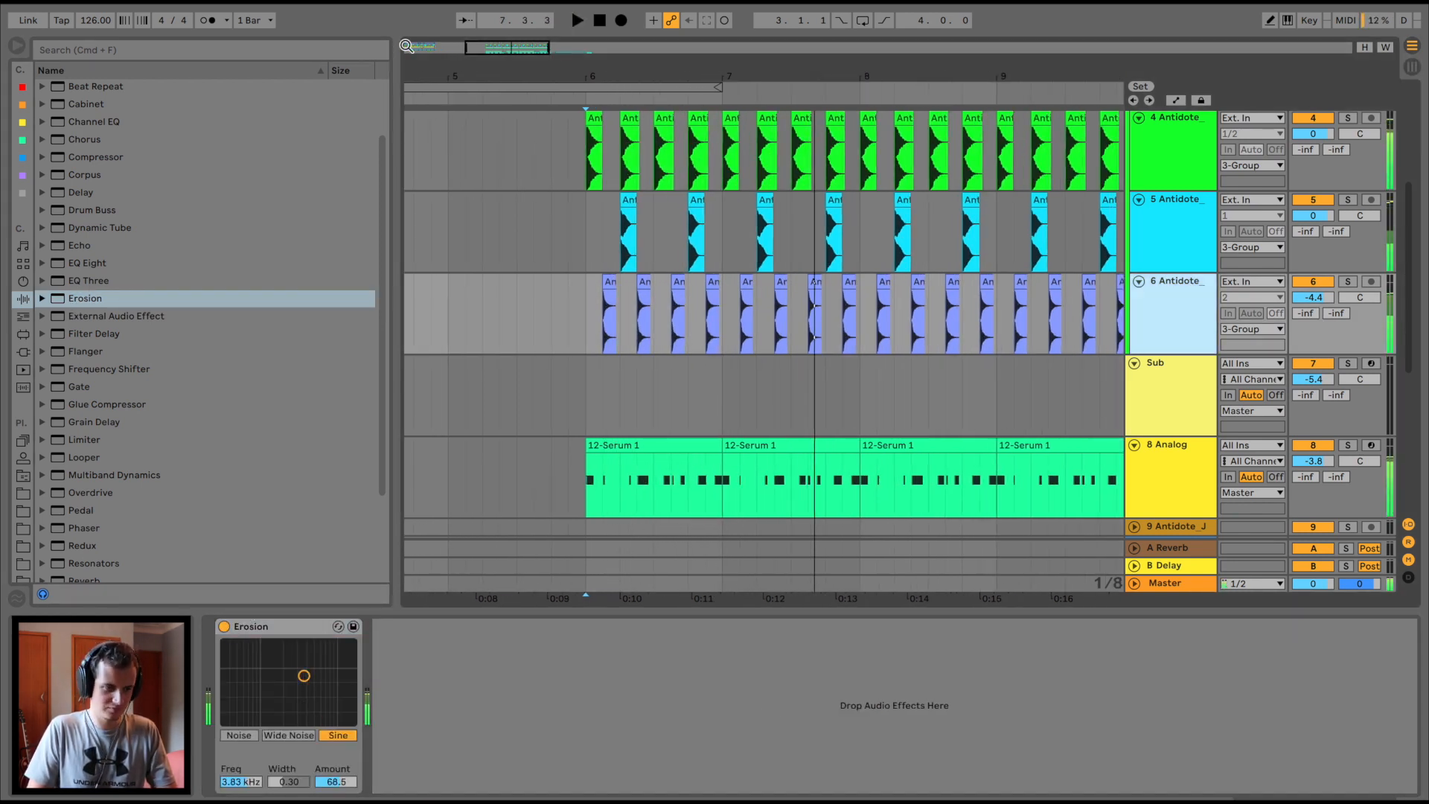
# Set the tempo to 130 BPM and play the arrangement from the first 15 Audio chop in bar 6.
pyautogui.click(94, 20)
pyautogui.write('1')
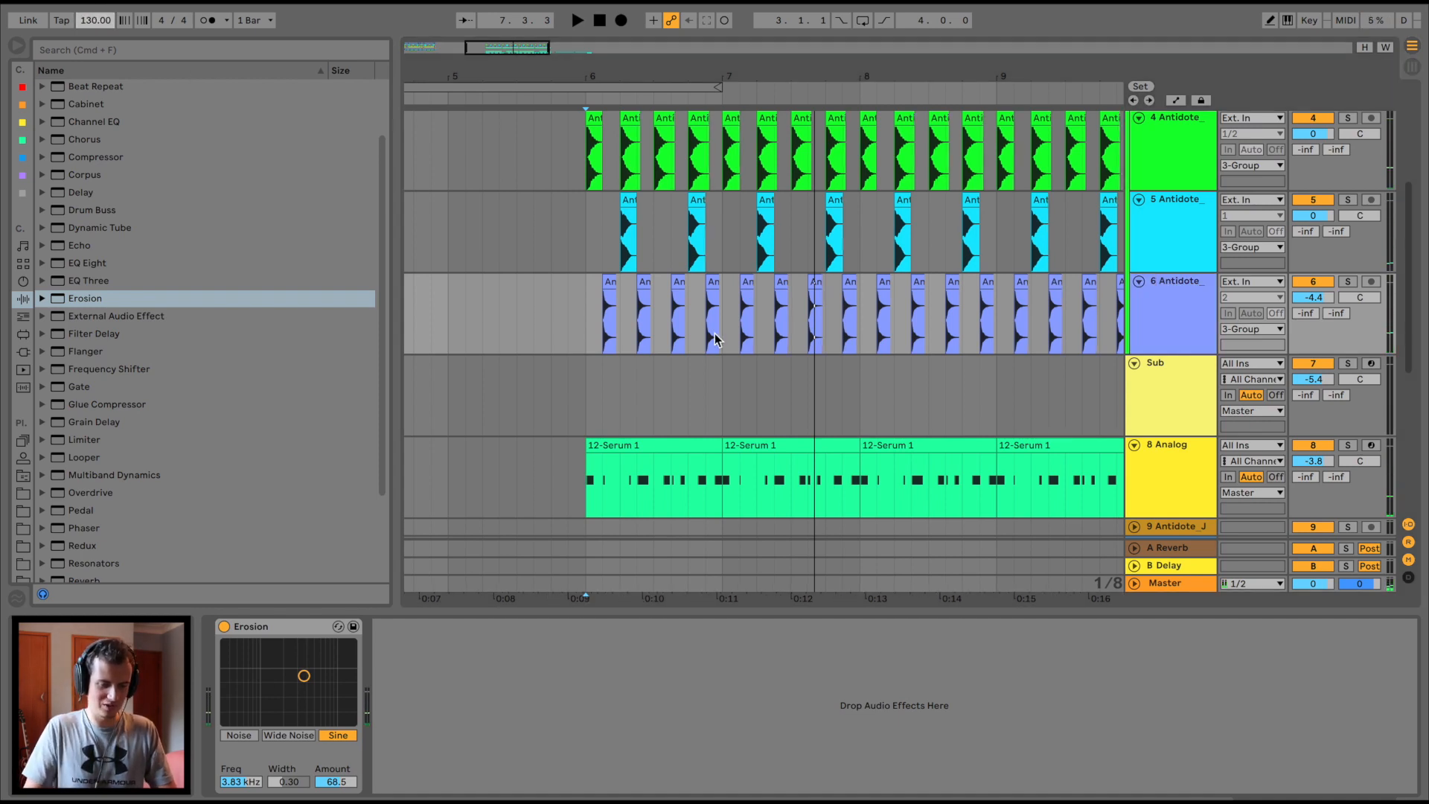
pyautogui.scroll(-5, 718, 350)
pyautogui.click(614, 424)
pyautogui.press('space')
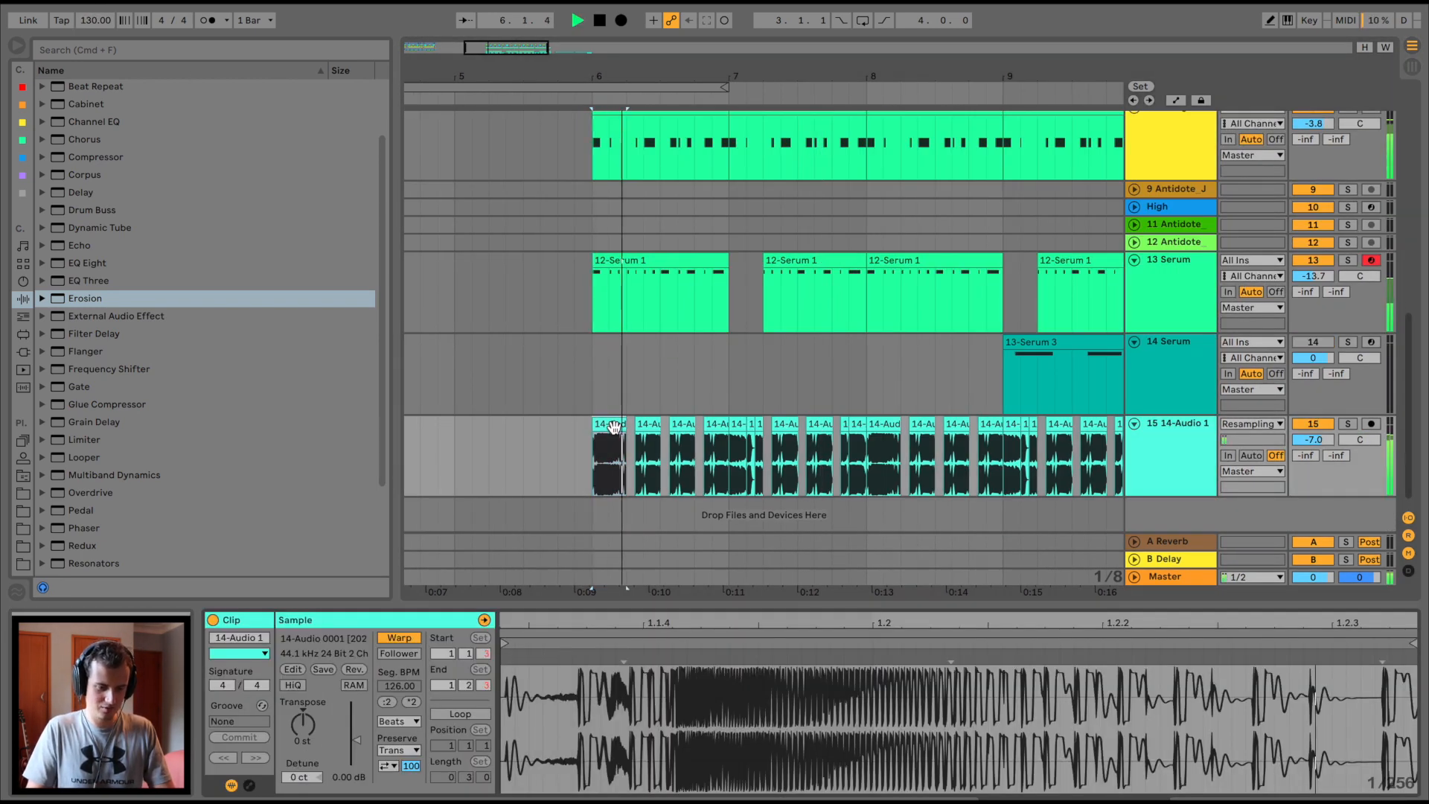
# Place Antidote Medallion Closed Hat 5.wav from the Medallion Hats folder on the 7 Audio track at beat 6.2 and play it.
pyautogui.scroll(1, 614, 430)
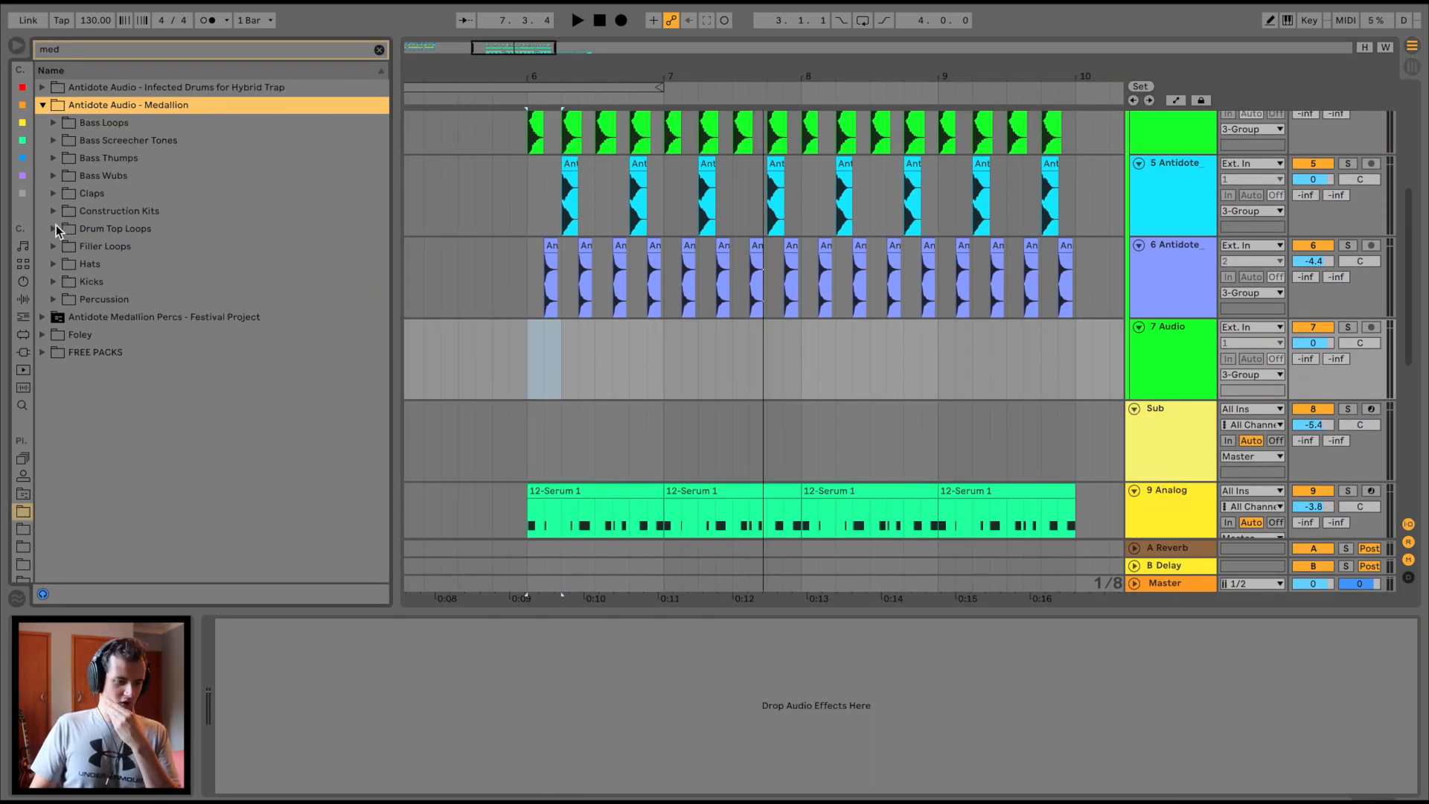
pyautogui.click(54, 263)
pyautogui.click(105, 354)
pyautogui.scroll(-1, 119, 327)
pyautogui.moveTo(128, 307); pyautogui.dragTo(563, 344)
pyautogui.moveTo(591, 67); pyautogui.dragTo(572, 77)
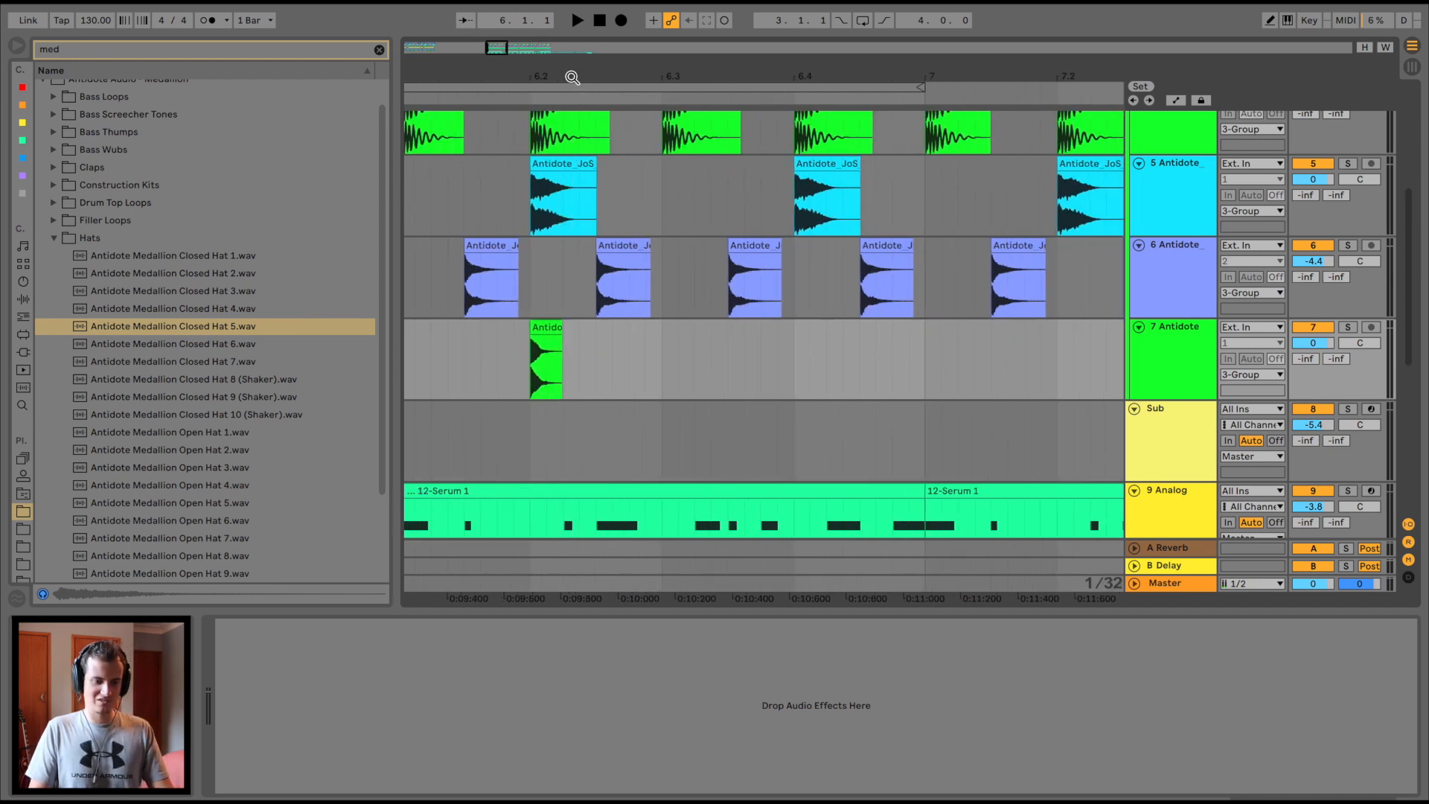
pyautogui.press('space')
# Duplicate short closed-hat hits into a rhythm from beat 6.2, remove a surplus hit, and repeat the pattern through bar 9.
pyautogui.moveTo(578, 371); pyautogui.dragTo(530, 340)
pyautogui.press('super+d')
pyautogui.press('super+d')
pyautogui.press('super+z')
pyautogui.press('space')
pyautogui.click(559, 331)
pyautogui.press('super+d')
pyautogui.press('super+d')
pyautogui.press('super+d')
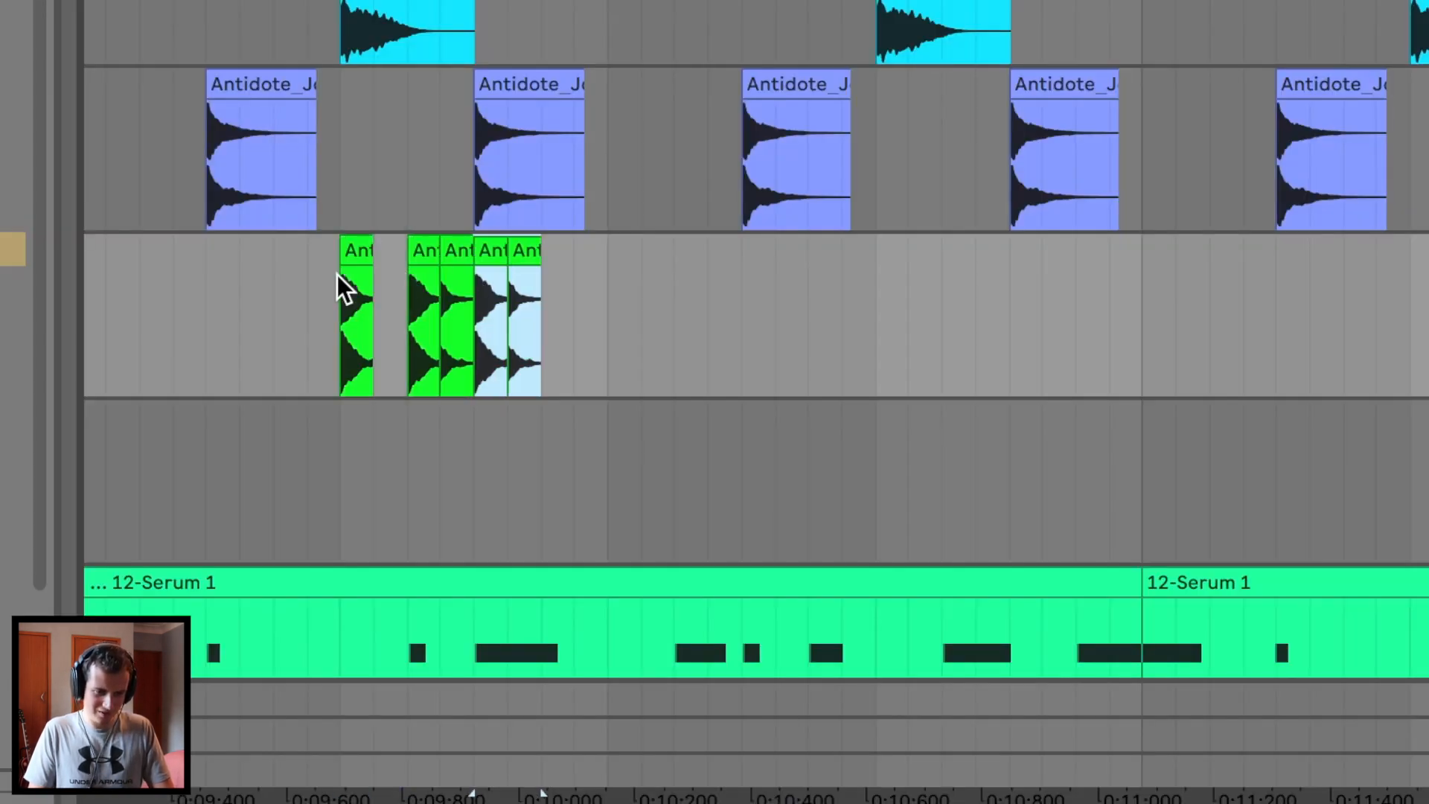
pyautogui.click(450, 251)
pyautogui.press('Delete')
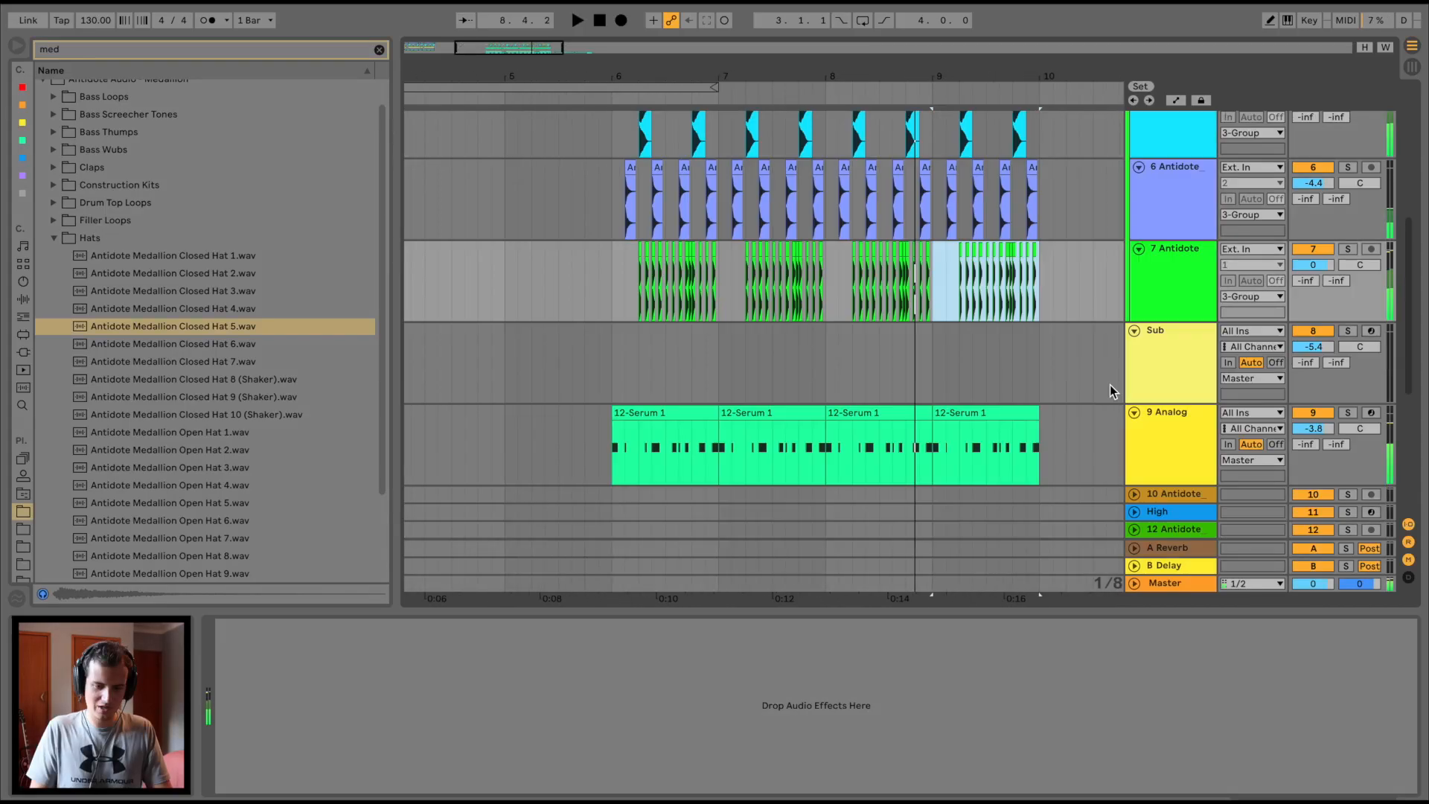
# Copy the sidechain Compressor from the 9 Analog track to the 7 Antidote hat track.
pyautogui.click(1168, 409)
pyautogui.hscroll(5, 922, 679)
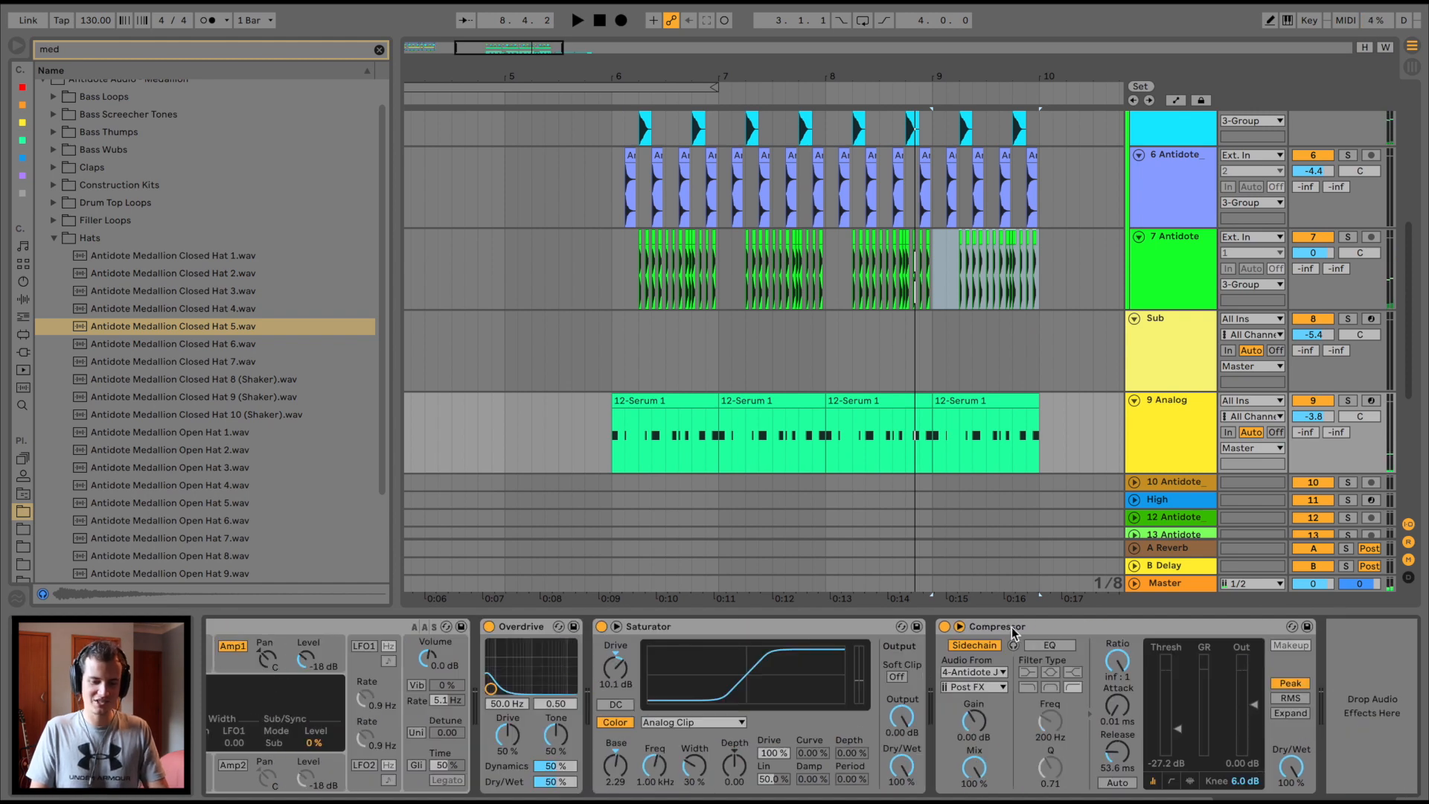
pyautogui.moveTo(1015, 628); pyautogui.dragTo(965, 403)
pyautogui.moveTo(965, 288); pyautogui.dragTo(892, 272)
# Add EQ Eight to the hat track with a low cut near 1 kHz and band 4 at 4.45 kHz and -3.60 dB.
pyautogui.click(30, 299)
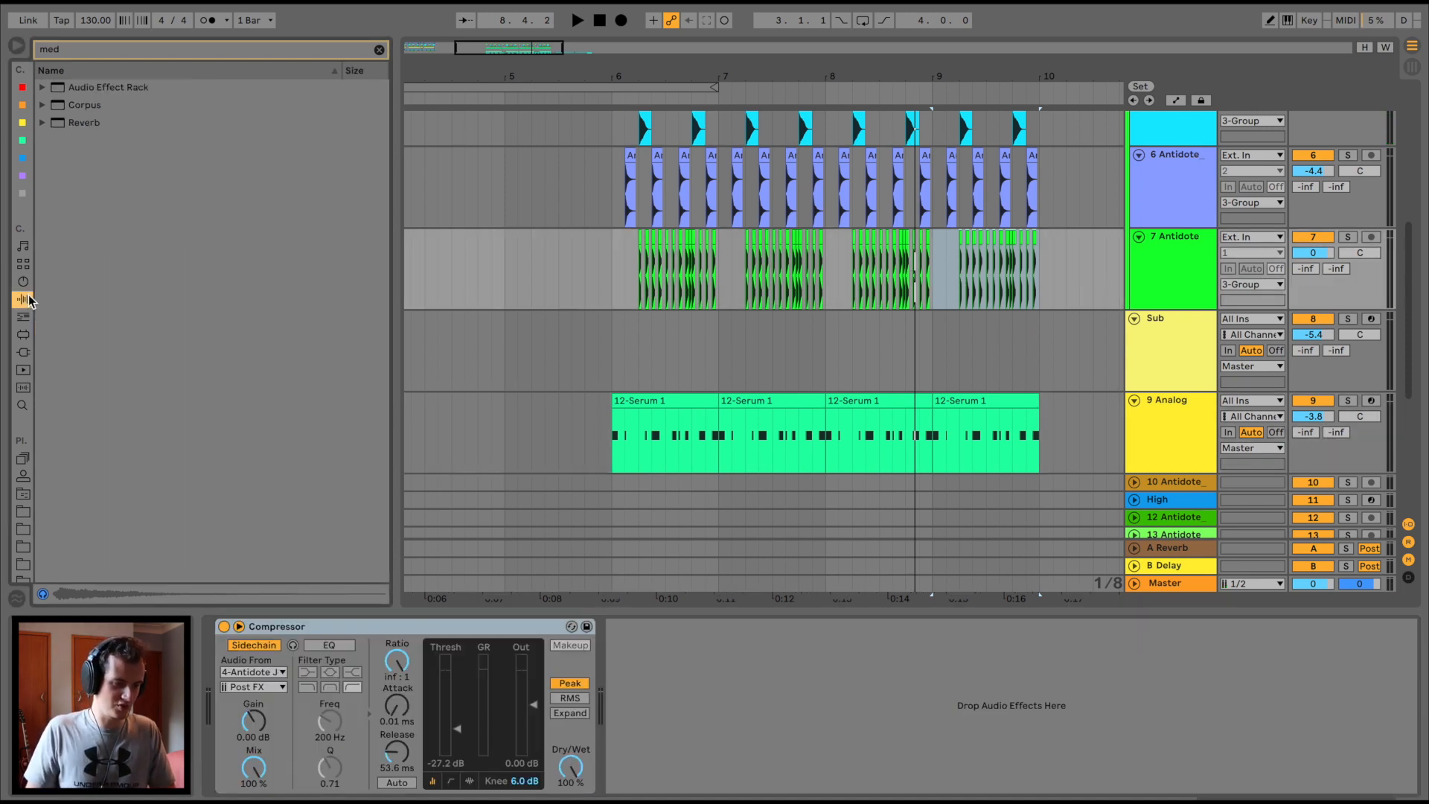
pyautogui.click(380, 49)
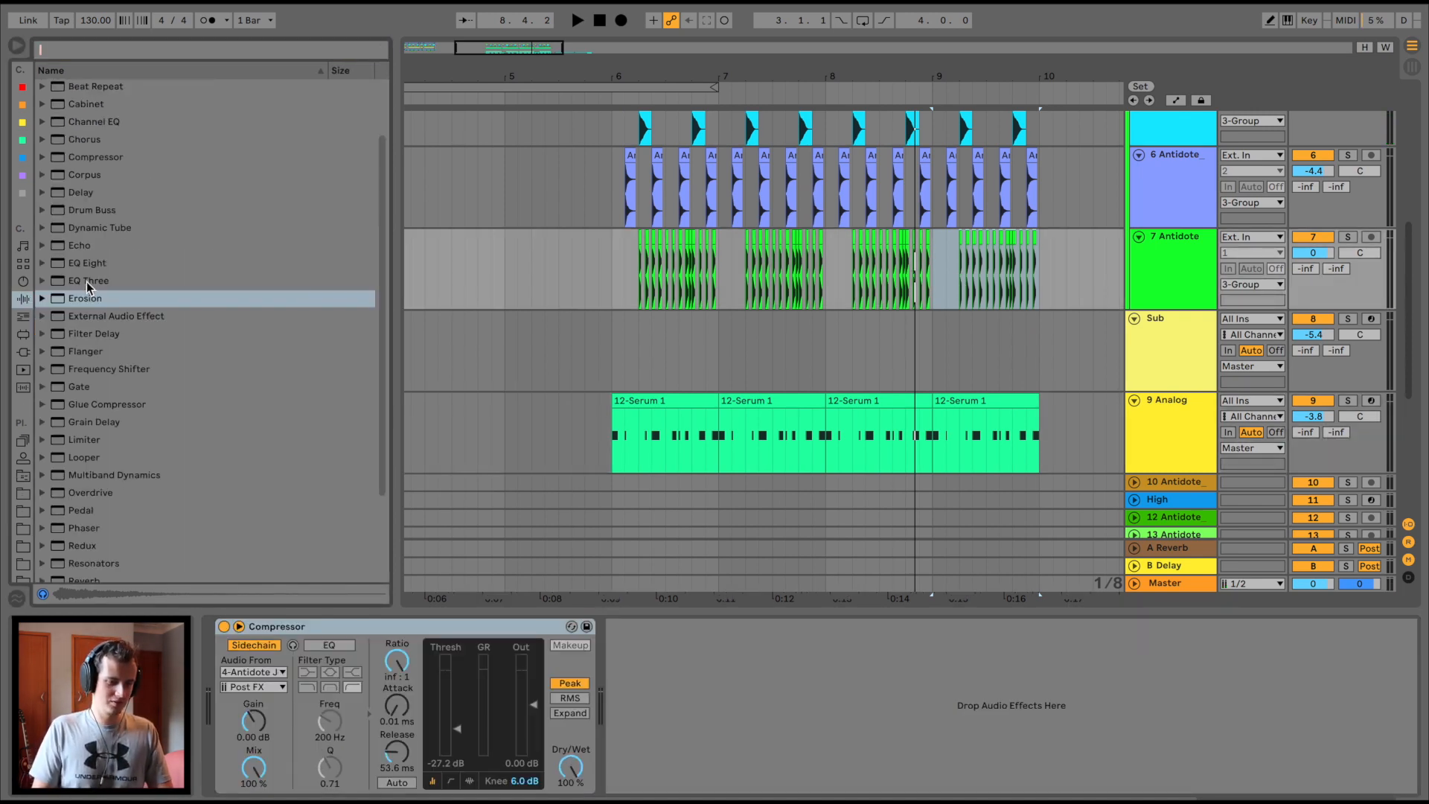
pyautogui.moveTo(88, 263); pyautogui.dragTo(678, 759)
pyautogui.click(709, 696)
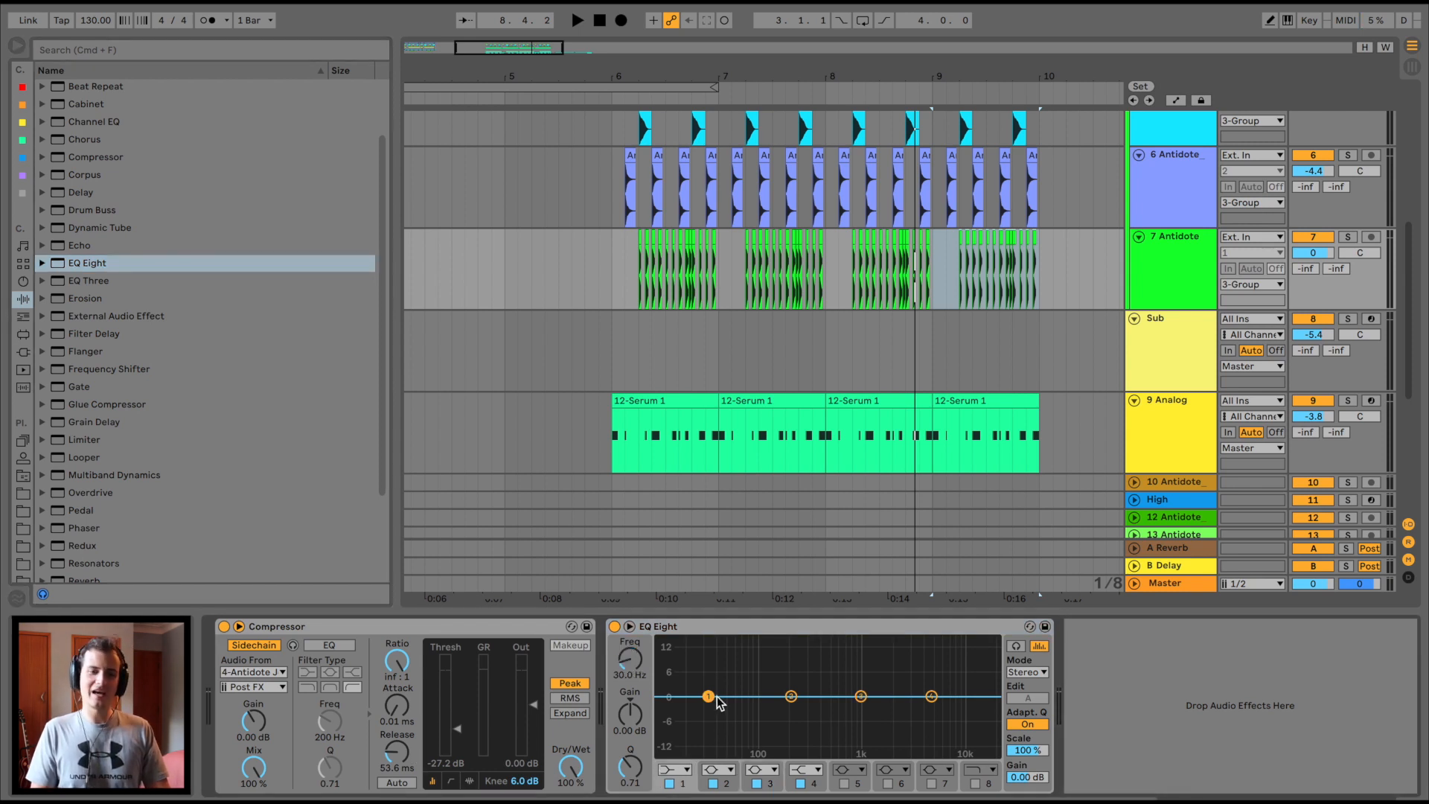
pyautogui.click(685, 769)
pyautogui.click(697, 724)
pyautogui.press('space')
pyautogui.moveTo(708, 707); pyautogui.dragTo(860, 725)
pyautogui.moveTo(931, 697); pyautogui.dragTo(925, 709)
pyautogui.press('space')
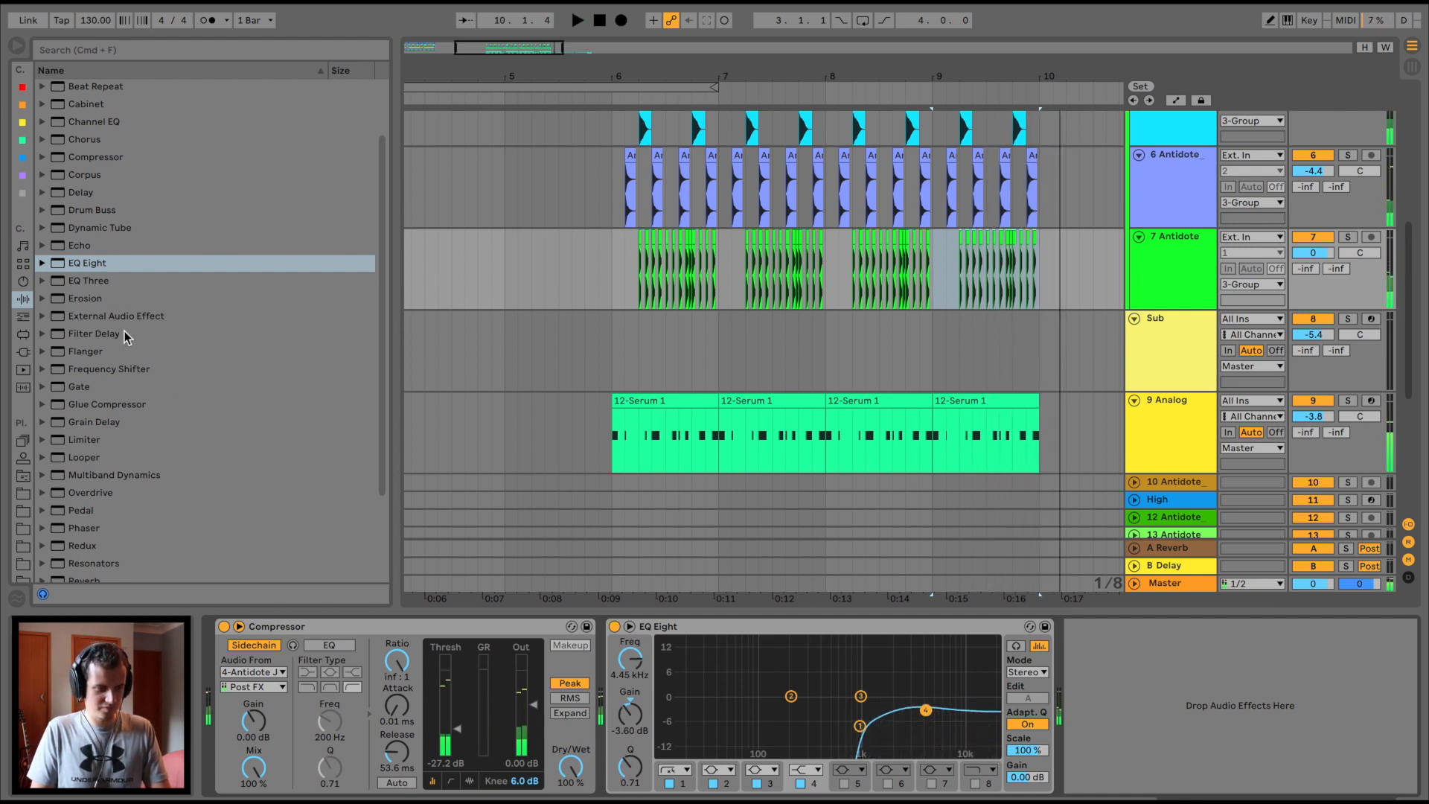
# Add Erosion to the 7 Antidote hat track and set it to 3.50 kHz with amount 38.5 during playback.
pyautogui.click(93, 299)
pyautogui.doubleClick(90, 298)
pyautogui.press('space')
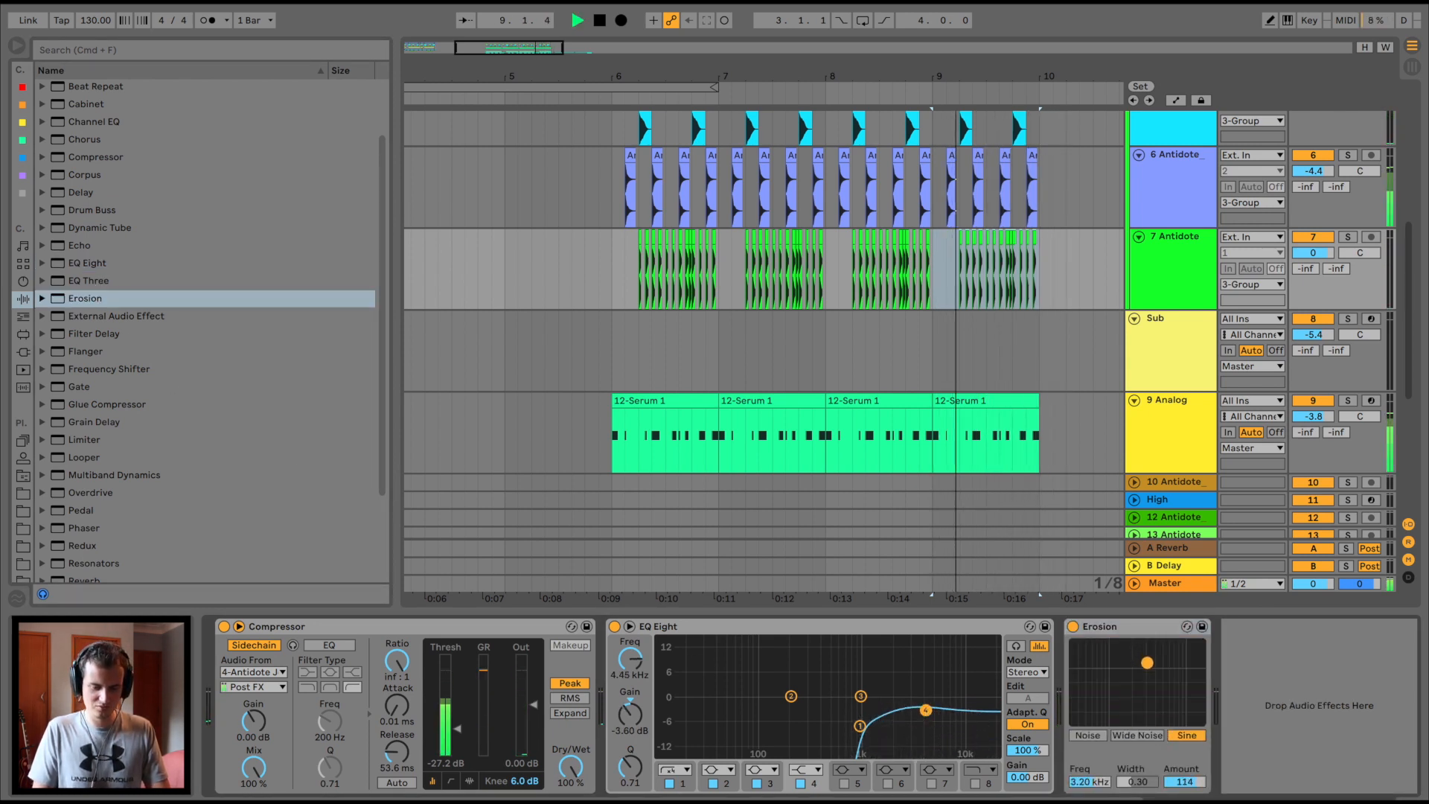
pyautogui.moveTo(1150, 673); pyautogui.dragTo(1149, 686)
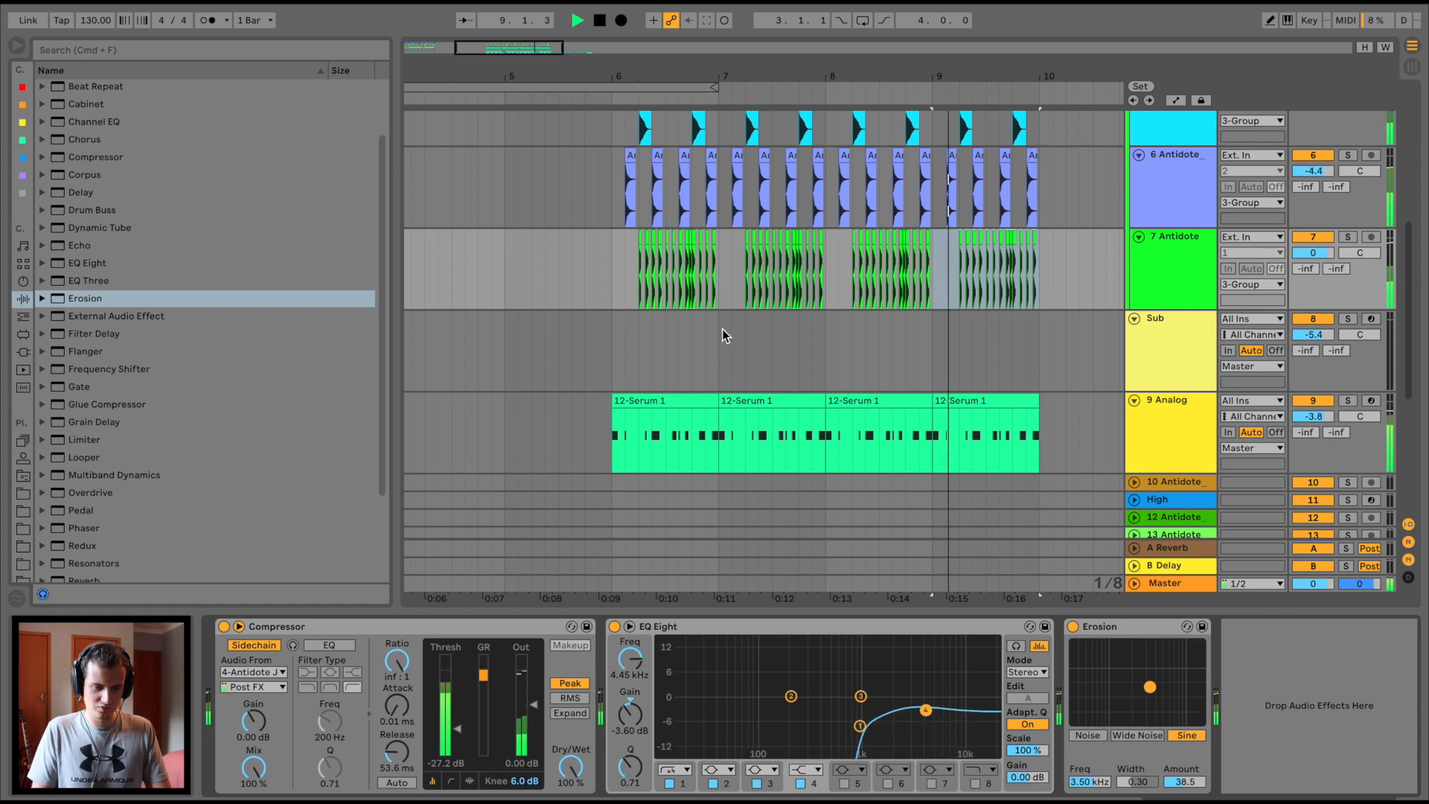
# Play the arrangement from bar 6 and set the 14 Serum track's volume to -15.3 dB.
pyautogui.click(622, 342)
pyautogui.scroll(-4, 619, 341)
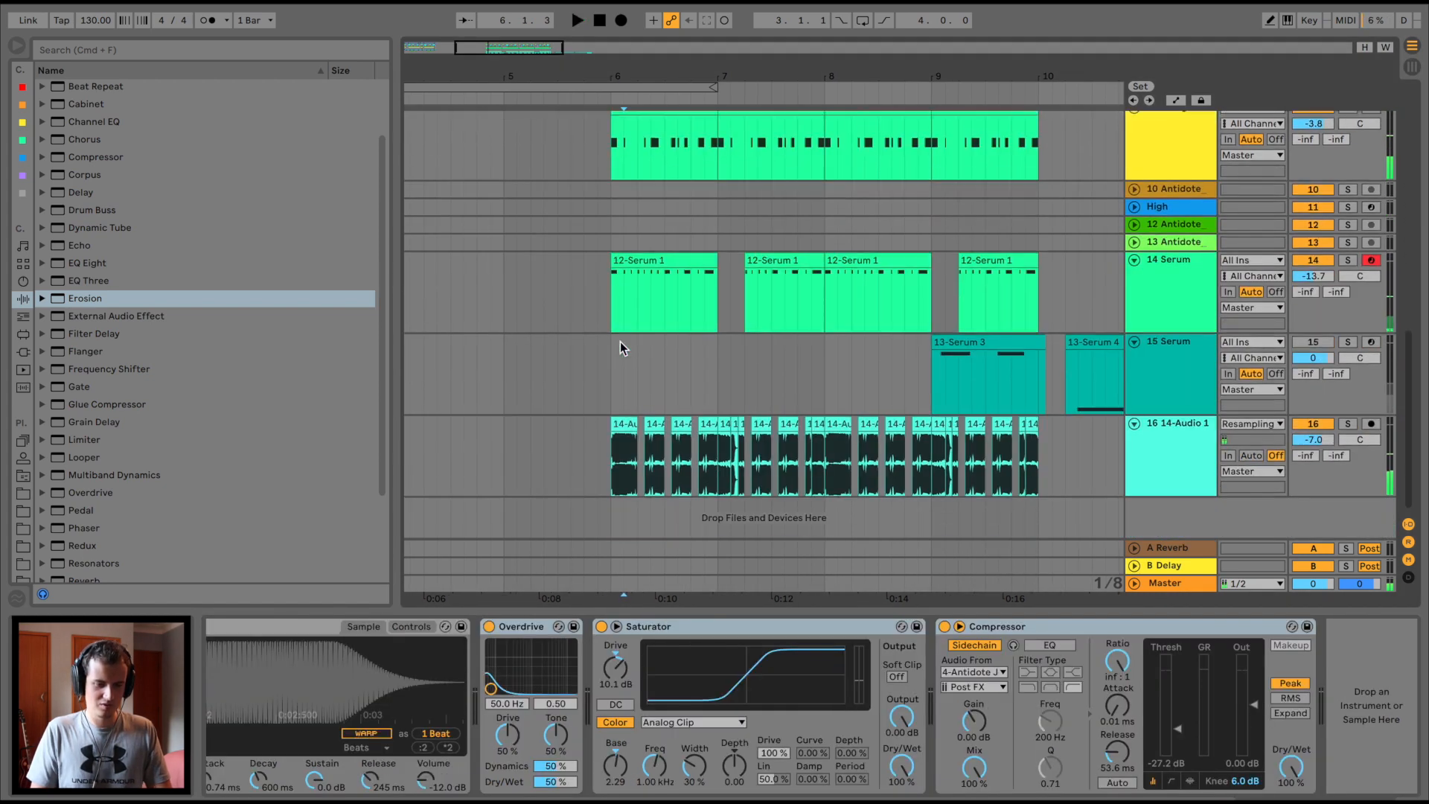
pyautogui.click(666, 305)
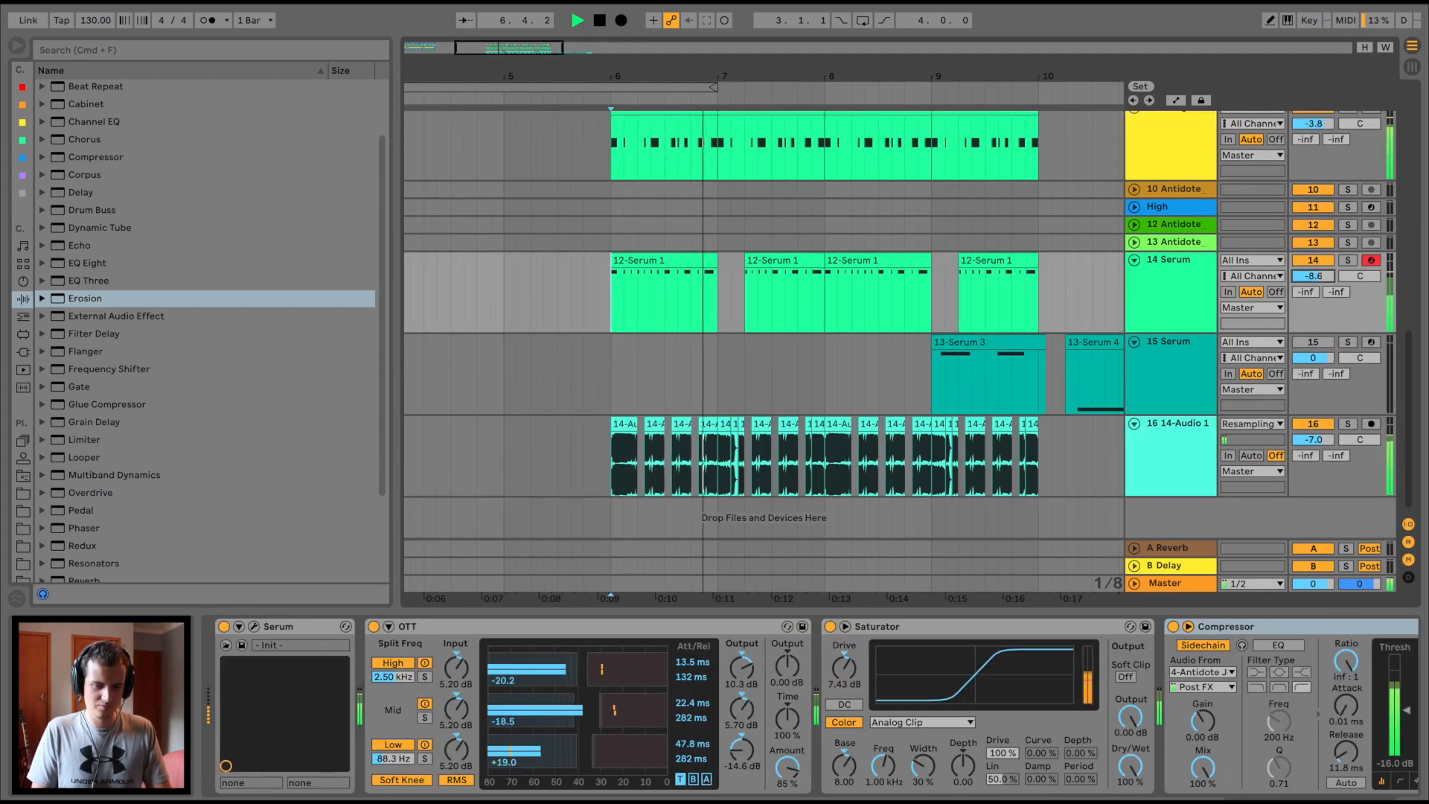
pyautogui.scroll(5, 833, 280)
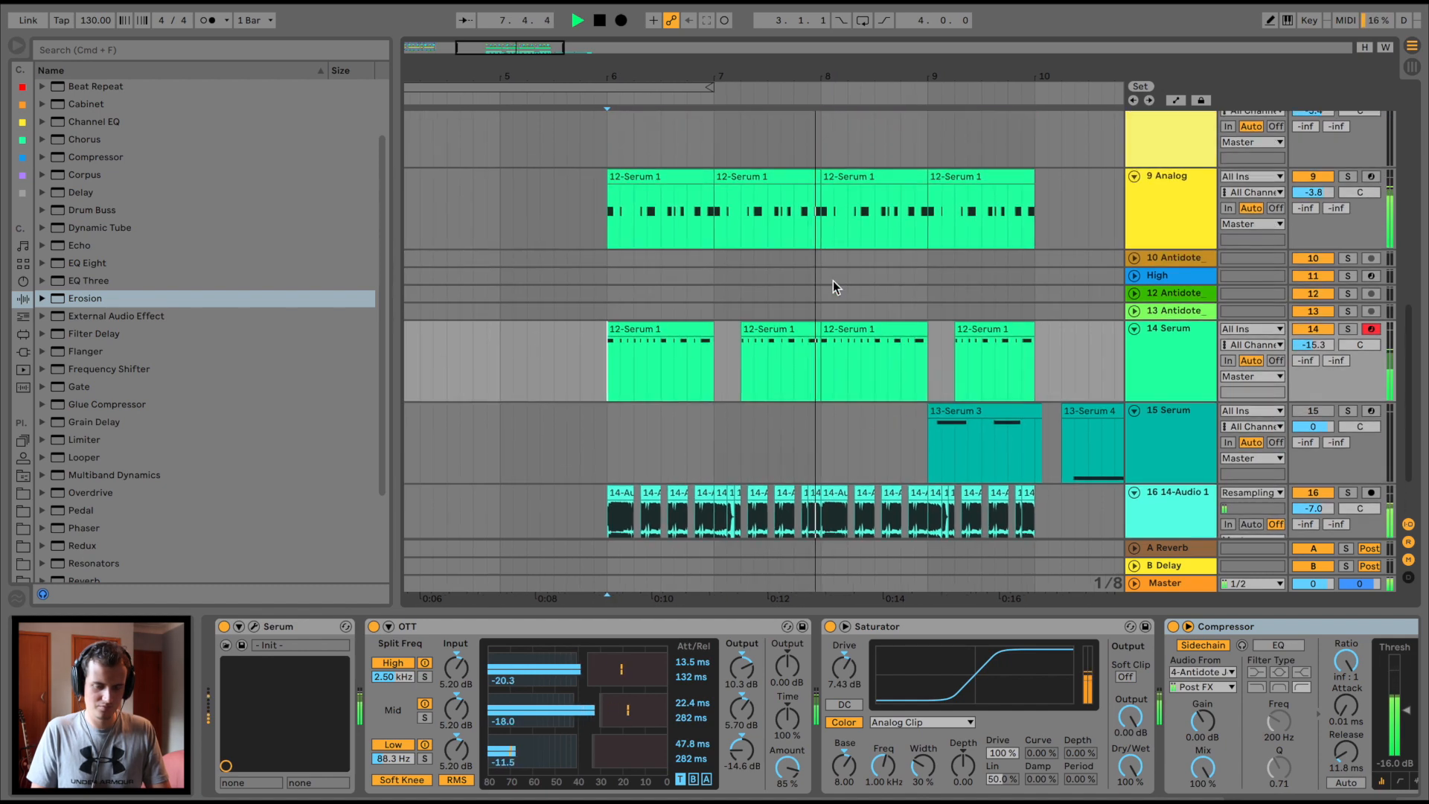
pyautogui.press('space')
# Move EQ Eight after Erosion on the 7 Antidote hat track and raise its low-cut frequency between playbacks.
pyautogui.hscroll(3, 1024, 704)
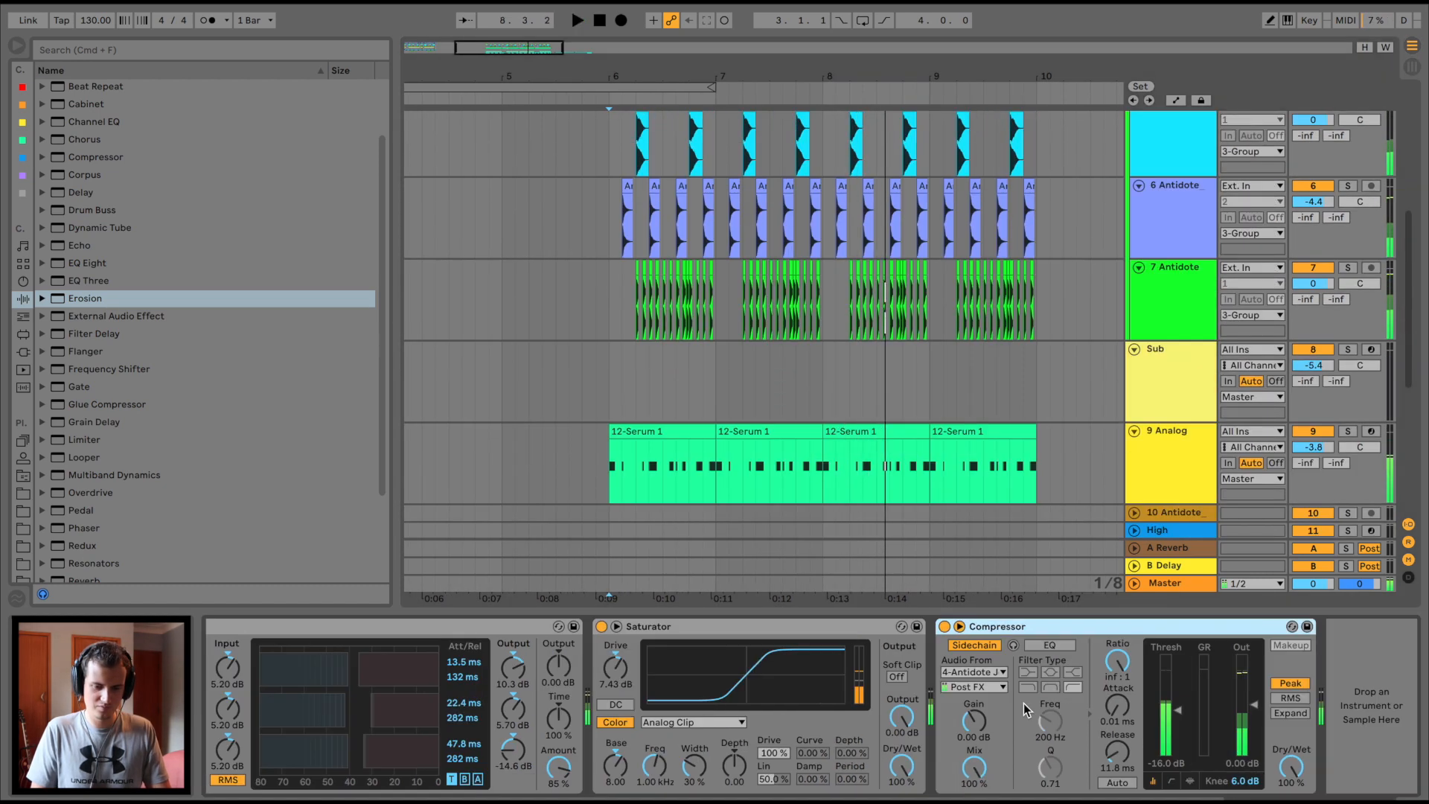
pyautogui.click(1184, 282)
pyautogui.moveTo(788, 626); pyautogui.dragTo(1263, 670)
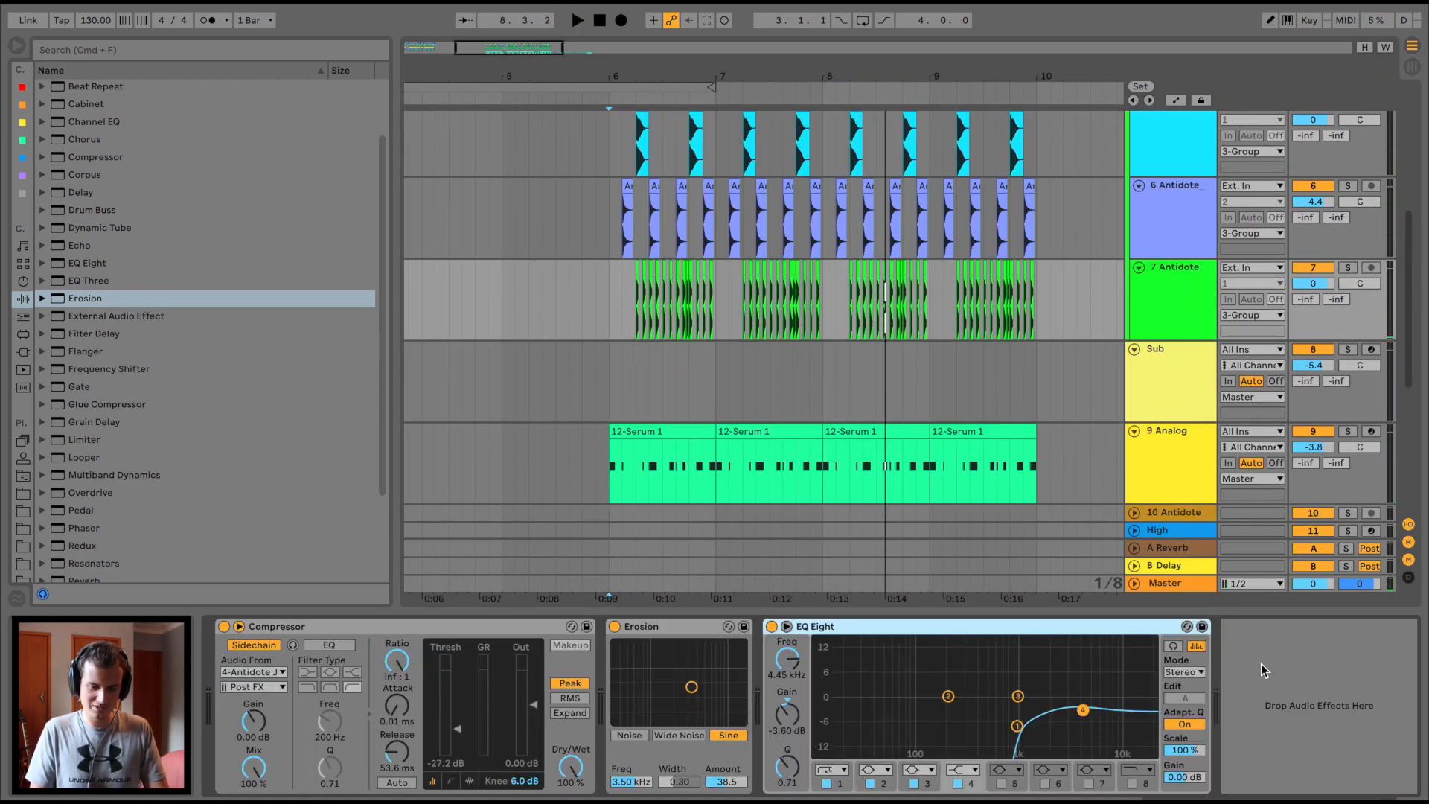
pyautogui.press('space')
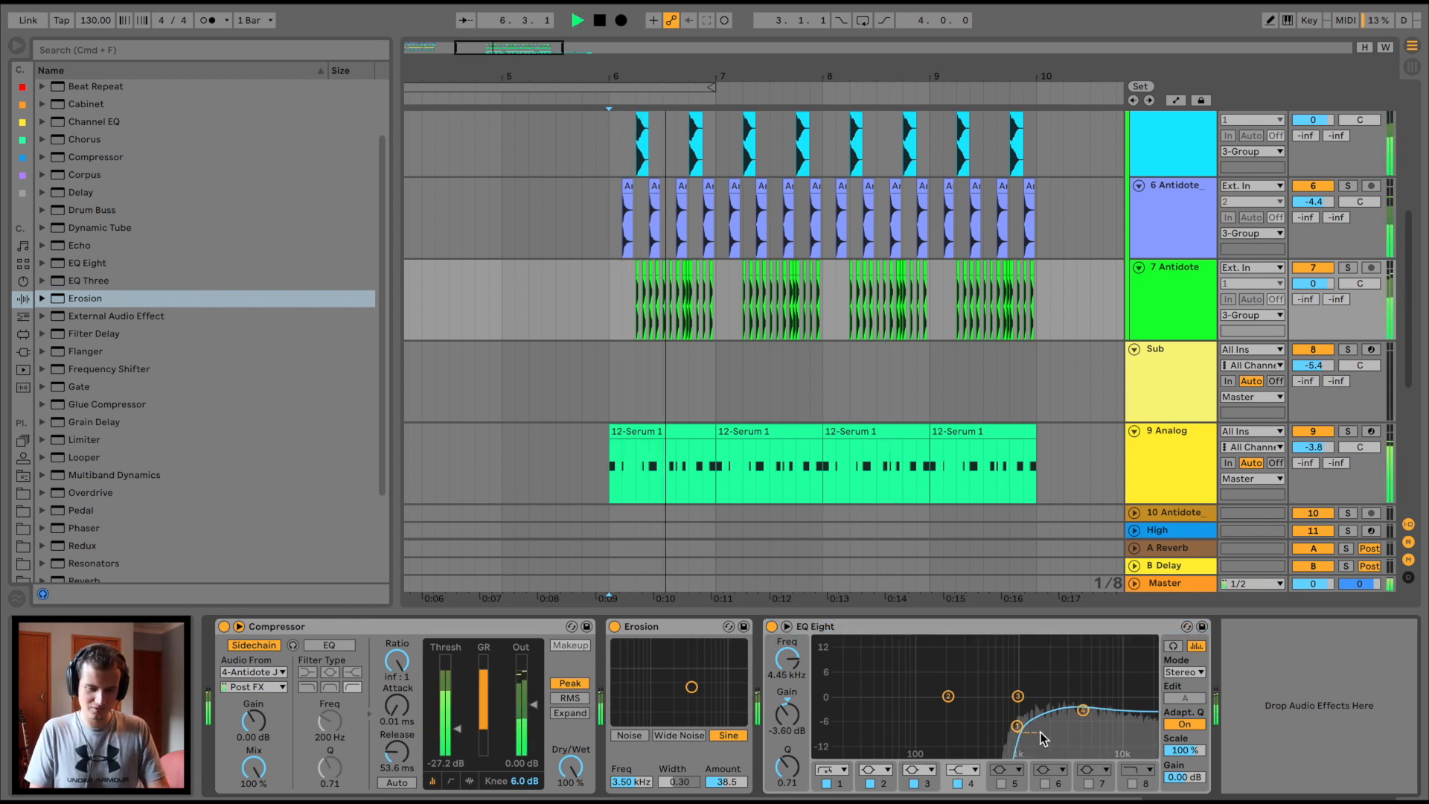
pyautogui.press('space')
pyautogui.moveTo(1016, 727); pyautogui.dragTo(1079, 727)
pyautogui.press('space')
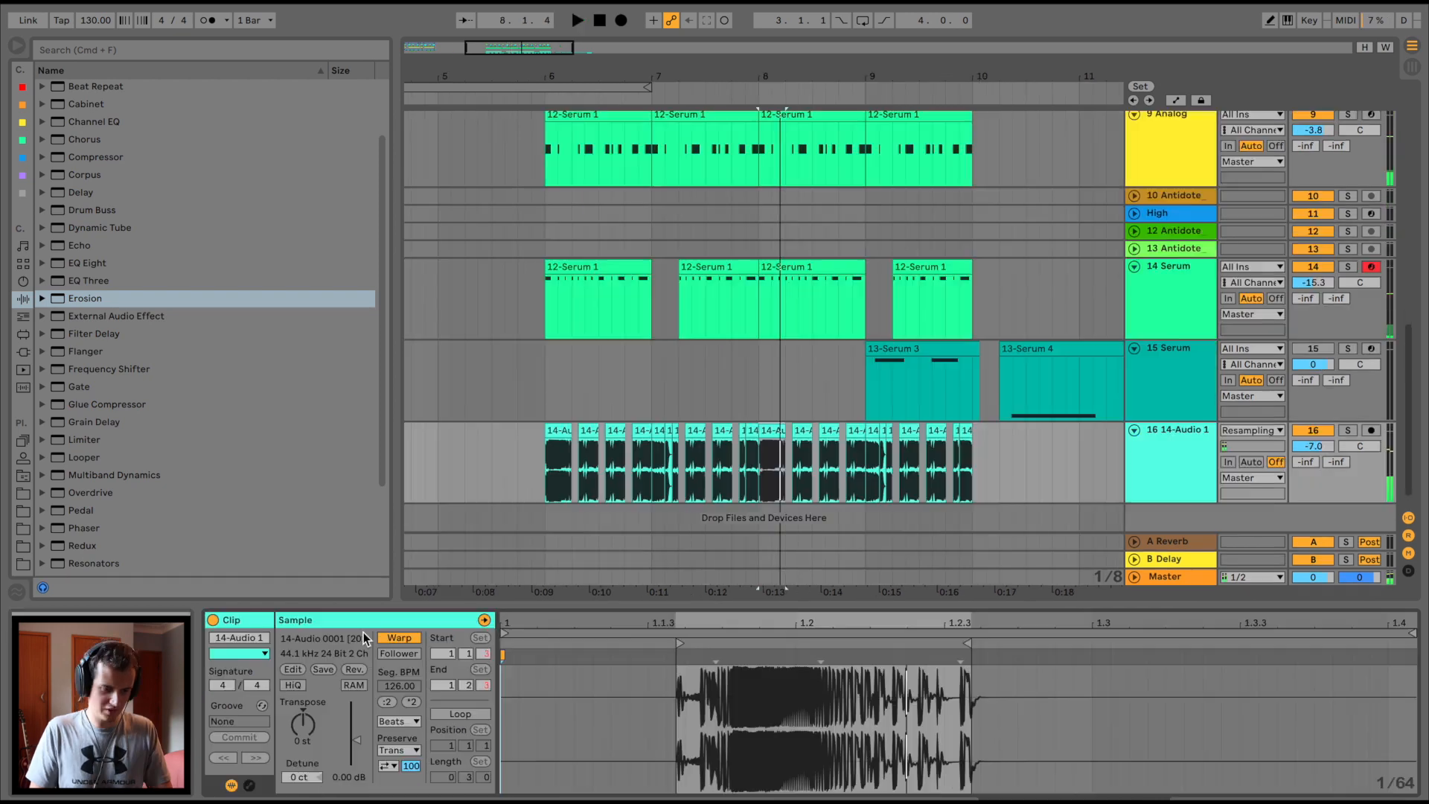
pyautogui.click(346, 639)
pyautogui.click(222, 267)
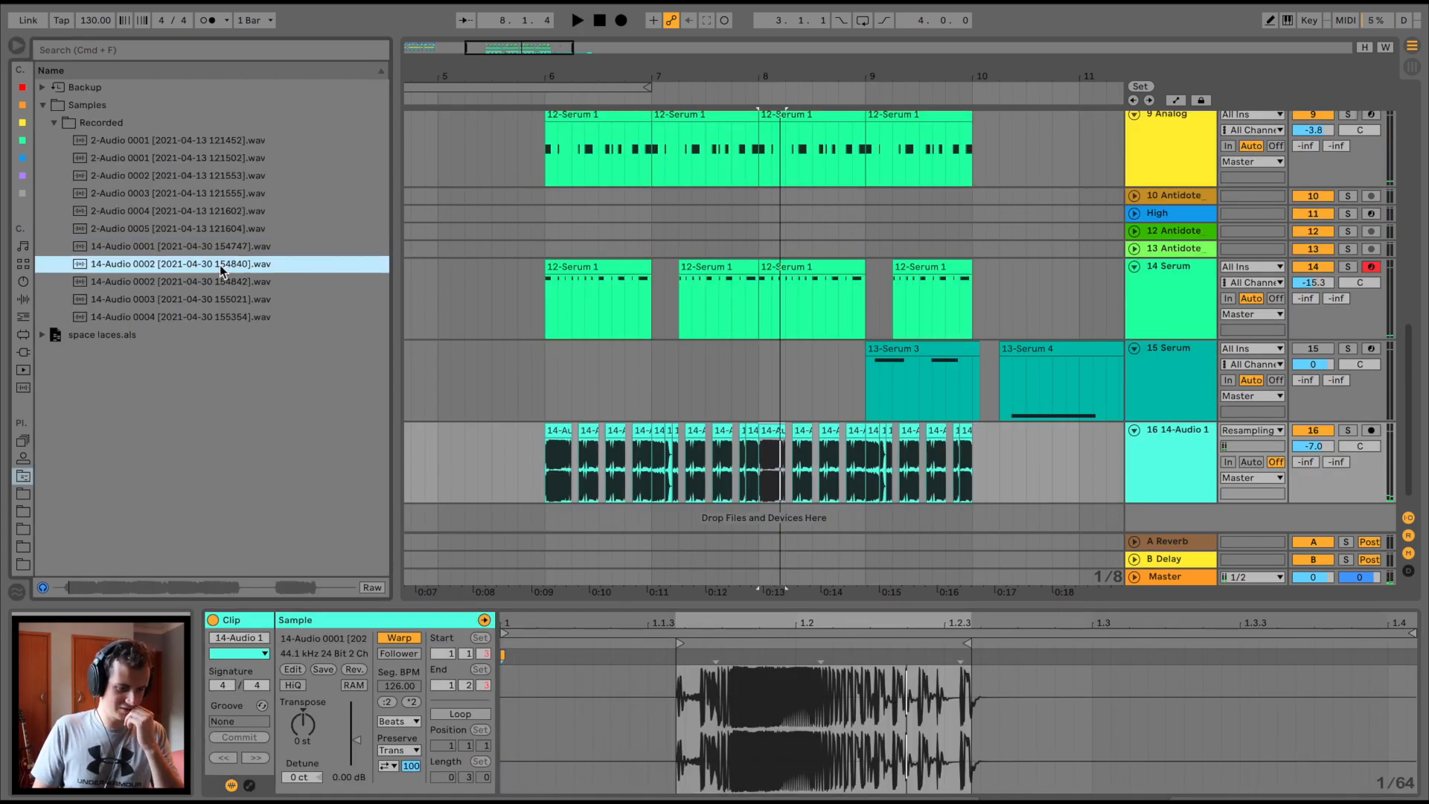
pyautogui.click(221, 280)
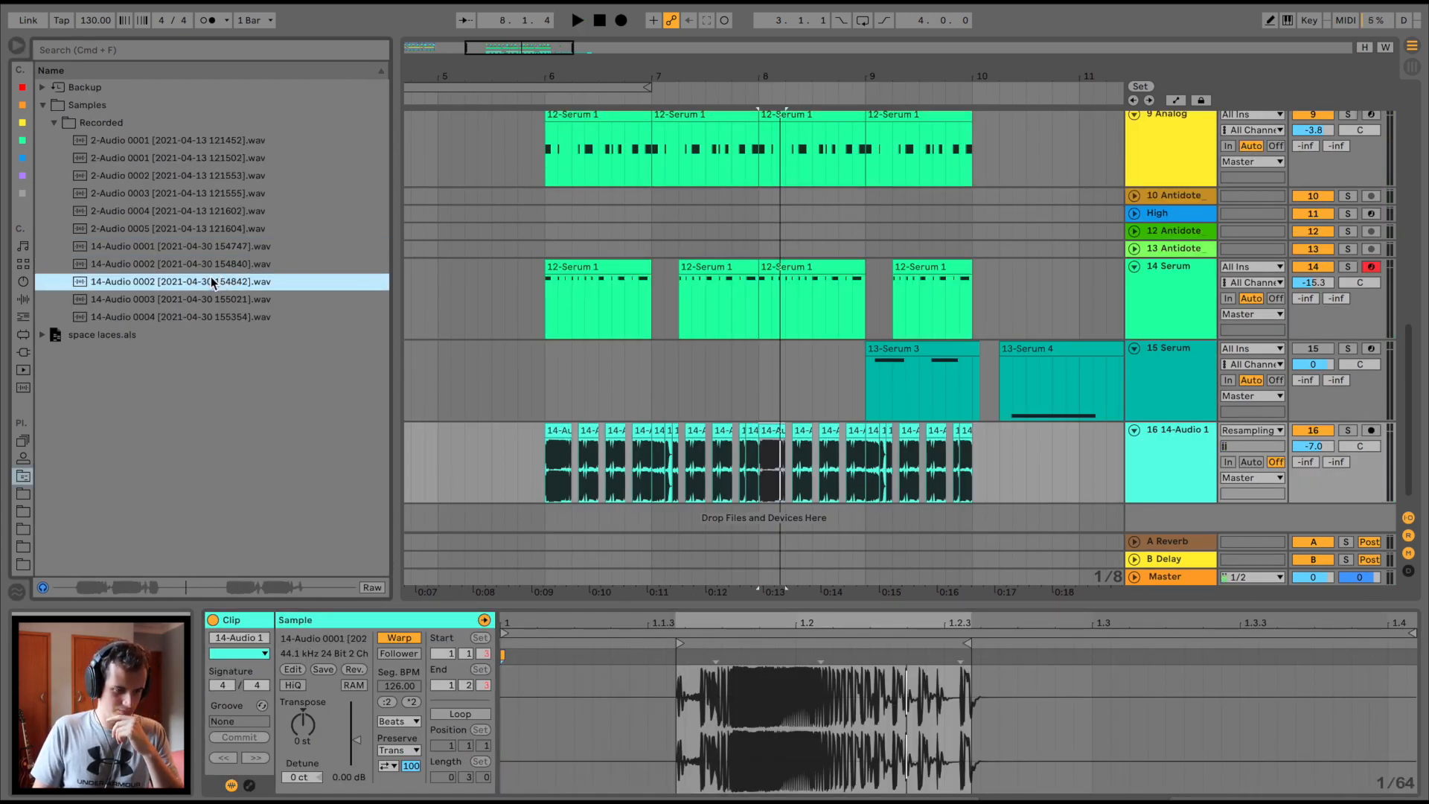
pyautogui.moveTo(214, 283); pyautogui.dragTo(747, 694)
# Set the bar 8 chop's start marker to 1.1.3, auditioning the clip repeatedly from bar 8.
pyautogui.press('space')
pyautogui.press('space')
pyautogui.press('space')
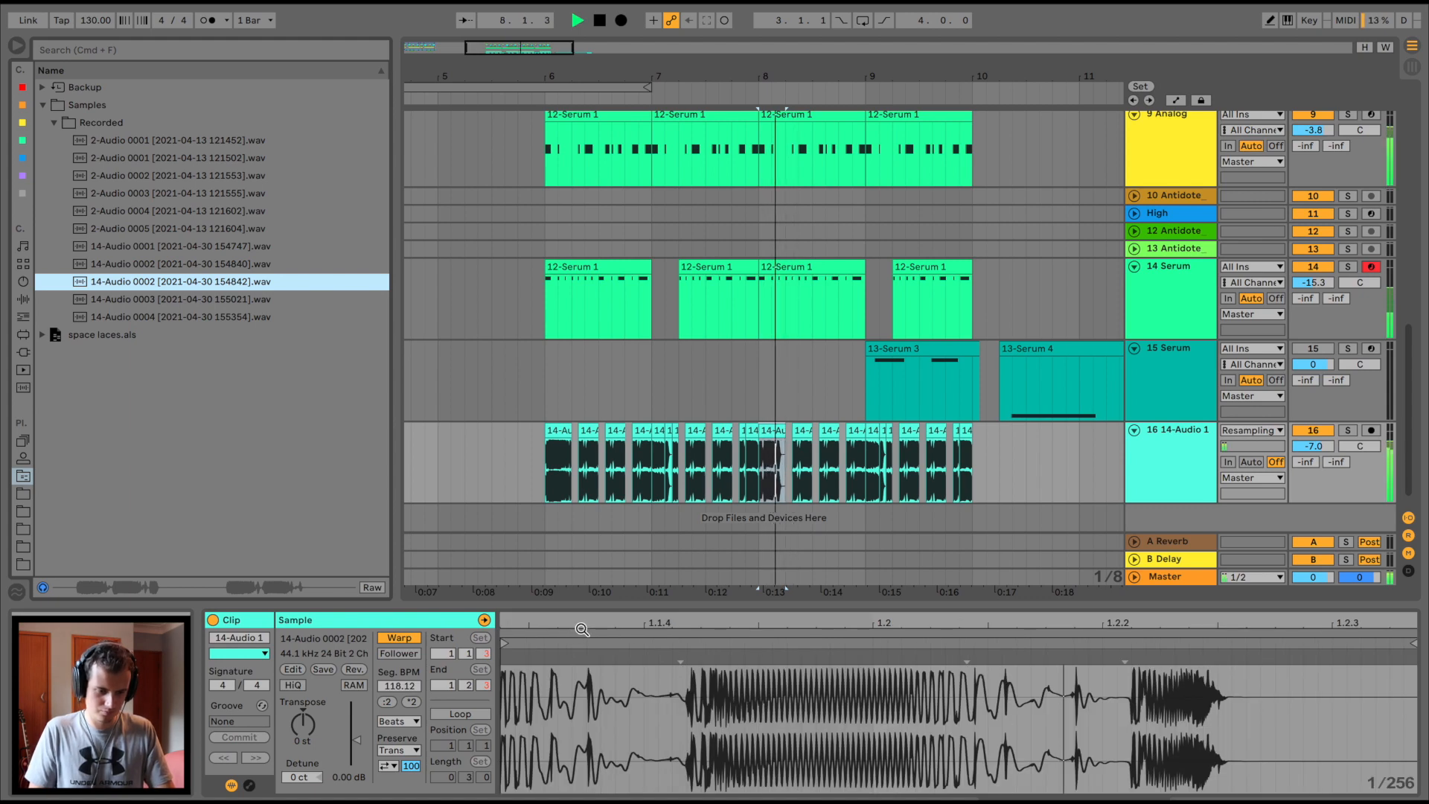
pyautogui.press('space')
pyautogui.doubleClick(582, 629)
pyautogui.press('space')
pyautogui.press('space')
pyautogui.press('space')
pyautogui.moveTo(641, 645)
pyautogui.mouseDown()
pyautogui.moveTo(590, 644)
pyautogui.moveTo(656, 645)
pyautogui.moveTo(621, 650)
pyautogui.mouseUp()
pyautogui.press('space')
pyautogui.press('space')
pyautogui.press('space')
pyautogui.press('space')
pyautogui.press('space')
pyautogui.press('space')
pyautogui.press('space')
pyautogui.press('space')
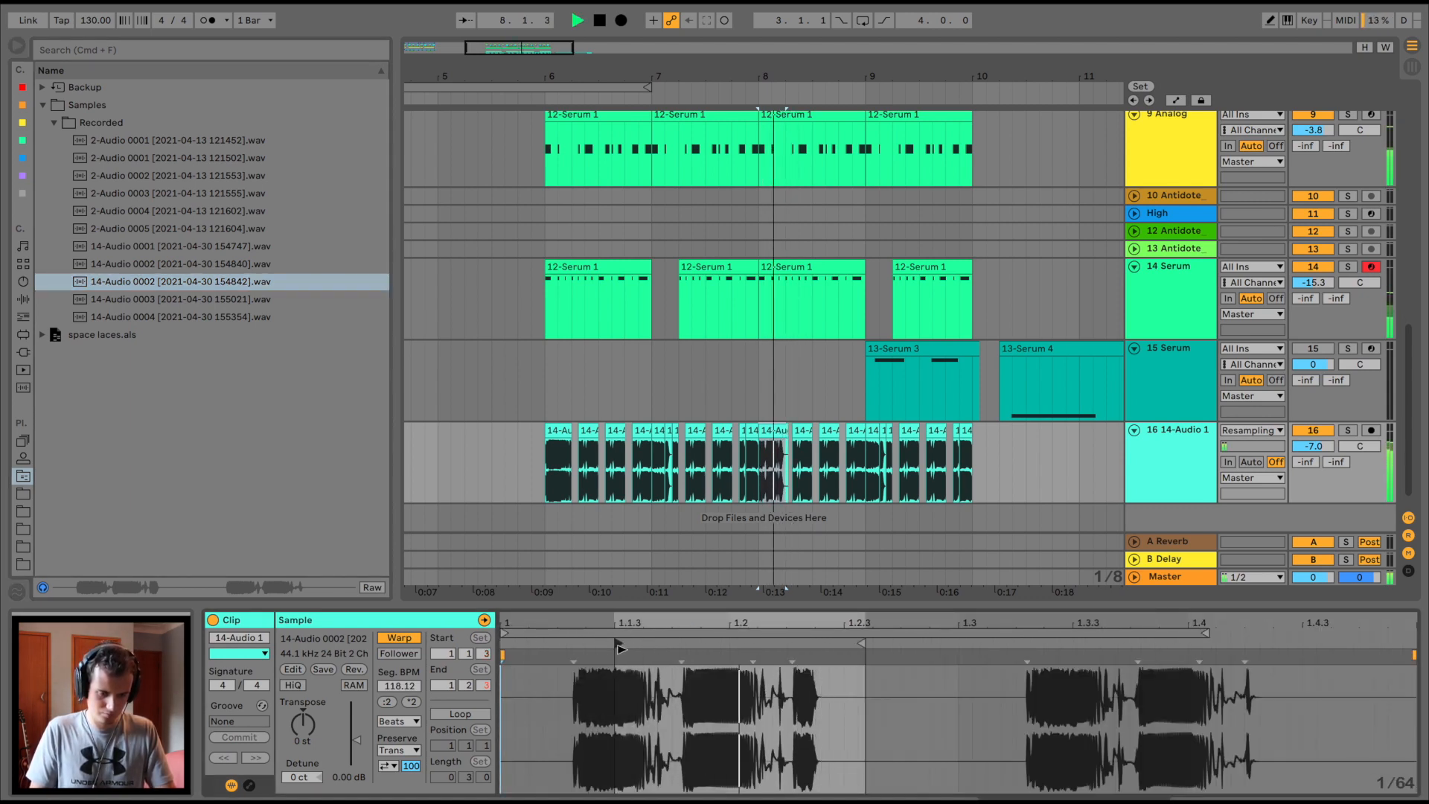
# Transpose the bar 8 chop to -12 st and play the arrangement from just before bar 6.
pyautogui.moveTo(303, 719); pyautogui.dragTo(302, 700)
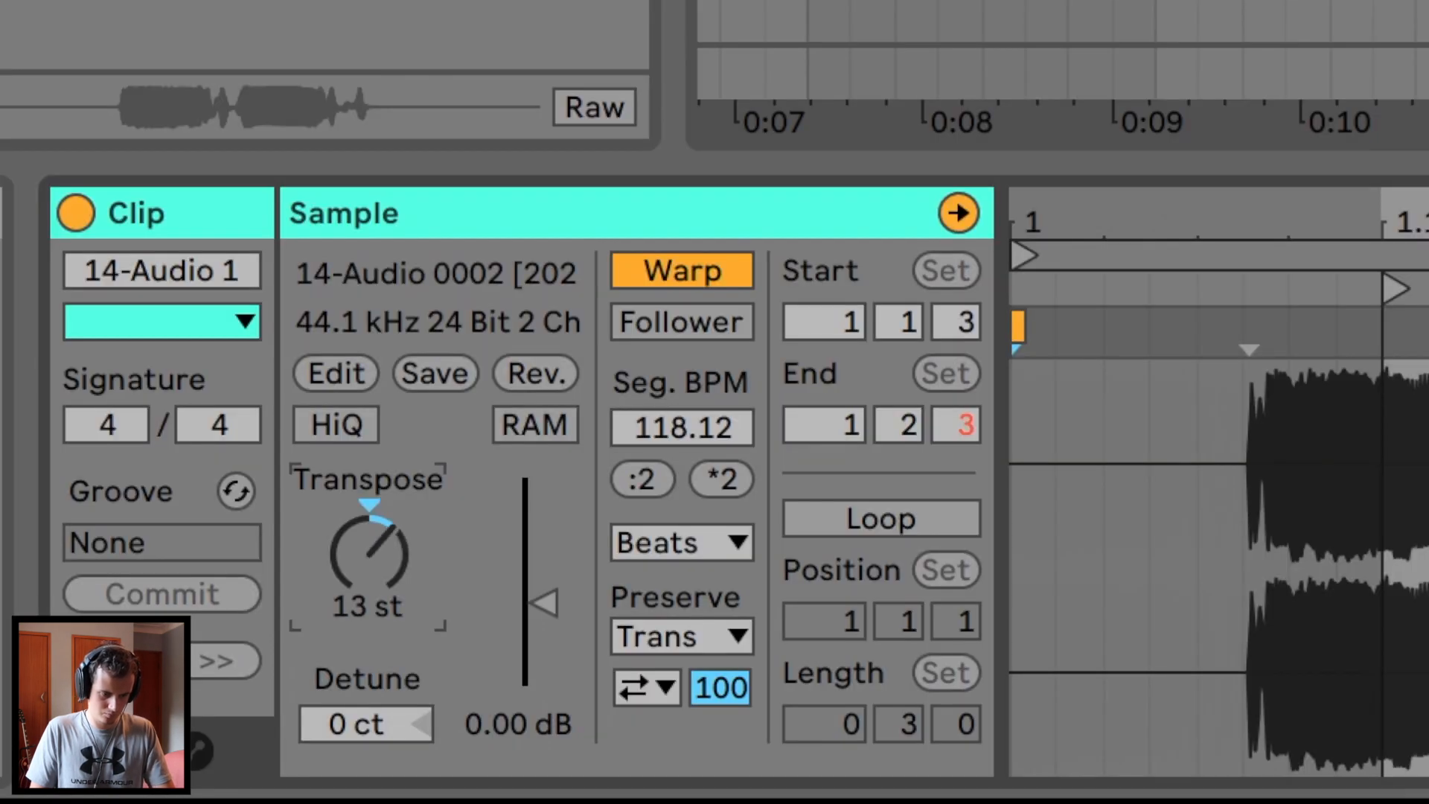
pyautogui.moveTo(369, 554); pyautogui.dragTo(369, 647)
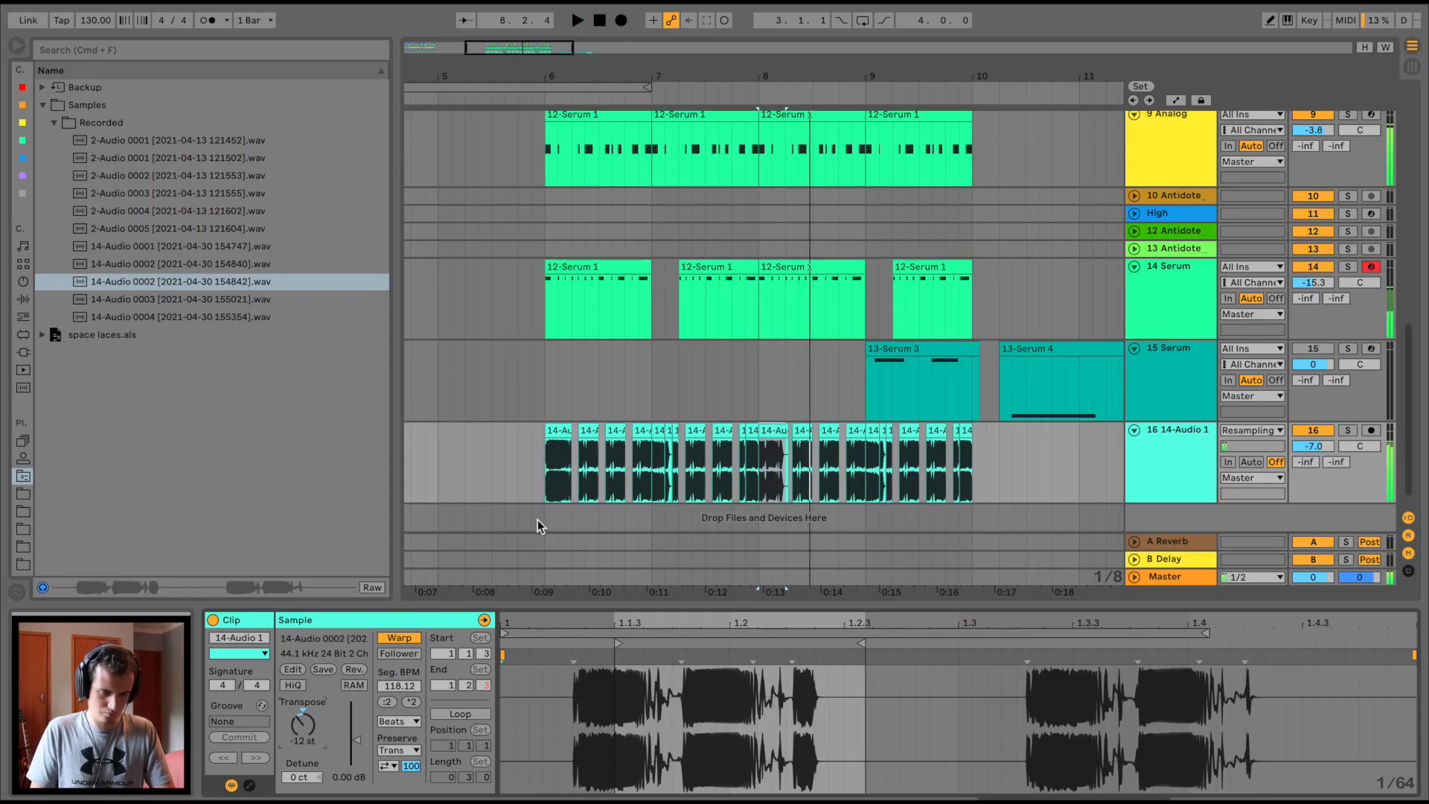
pyautogui.click(532, 450)
pyautogui.press('space')
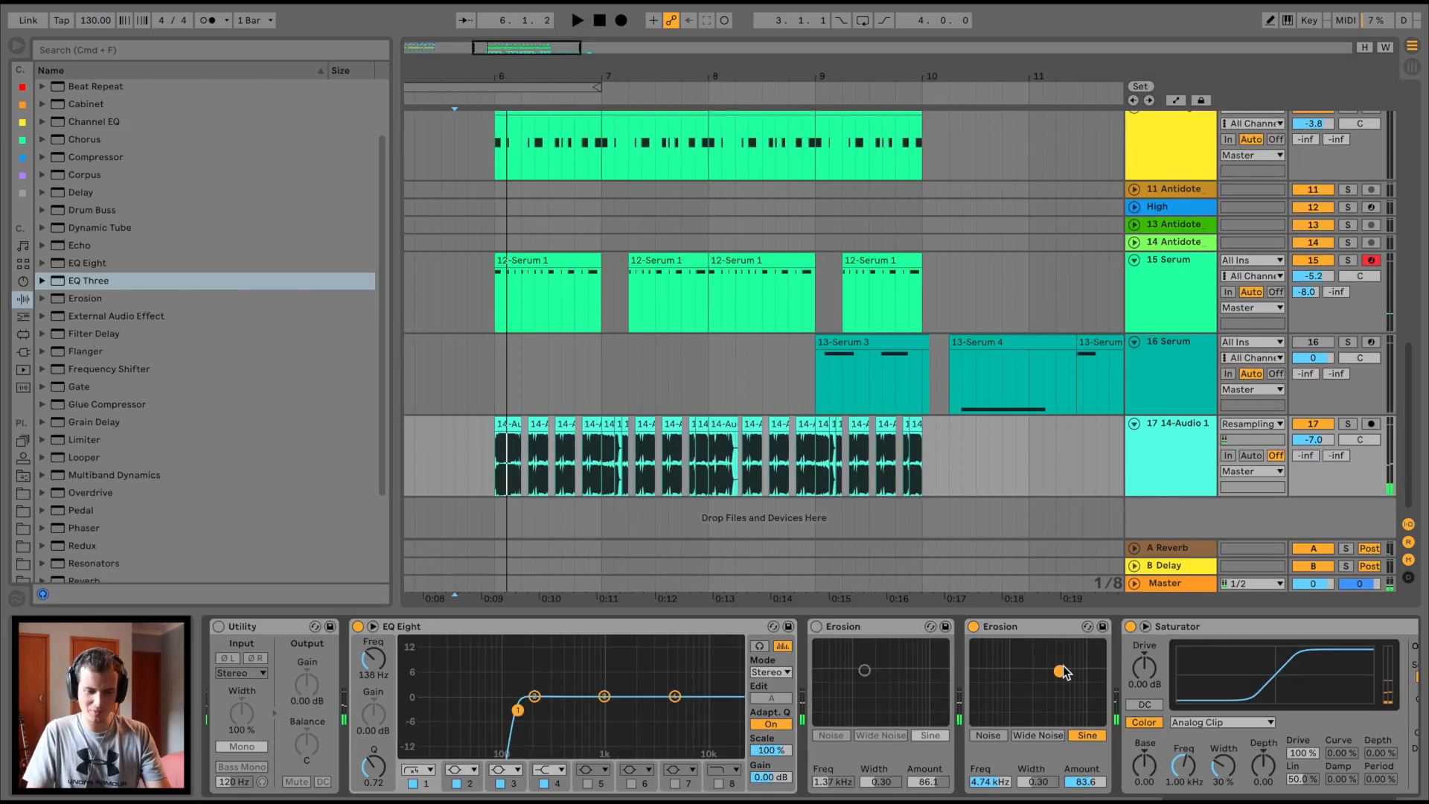
# Set the second Erosion on 17 14-Audio 1 to 11.8 kHz with amount 20.5, and enable the first Erosion with a lower amount.
pyautogui.moveTo(1045, 672); pyautogui.dragTo(1052, 644)
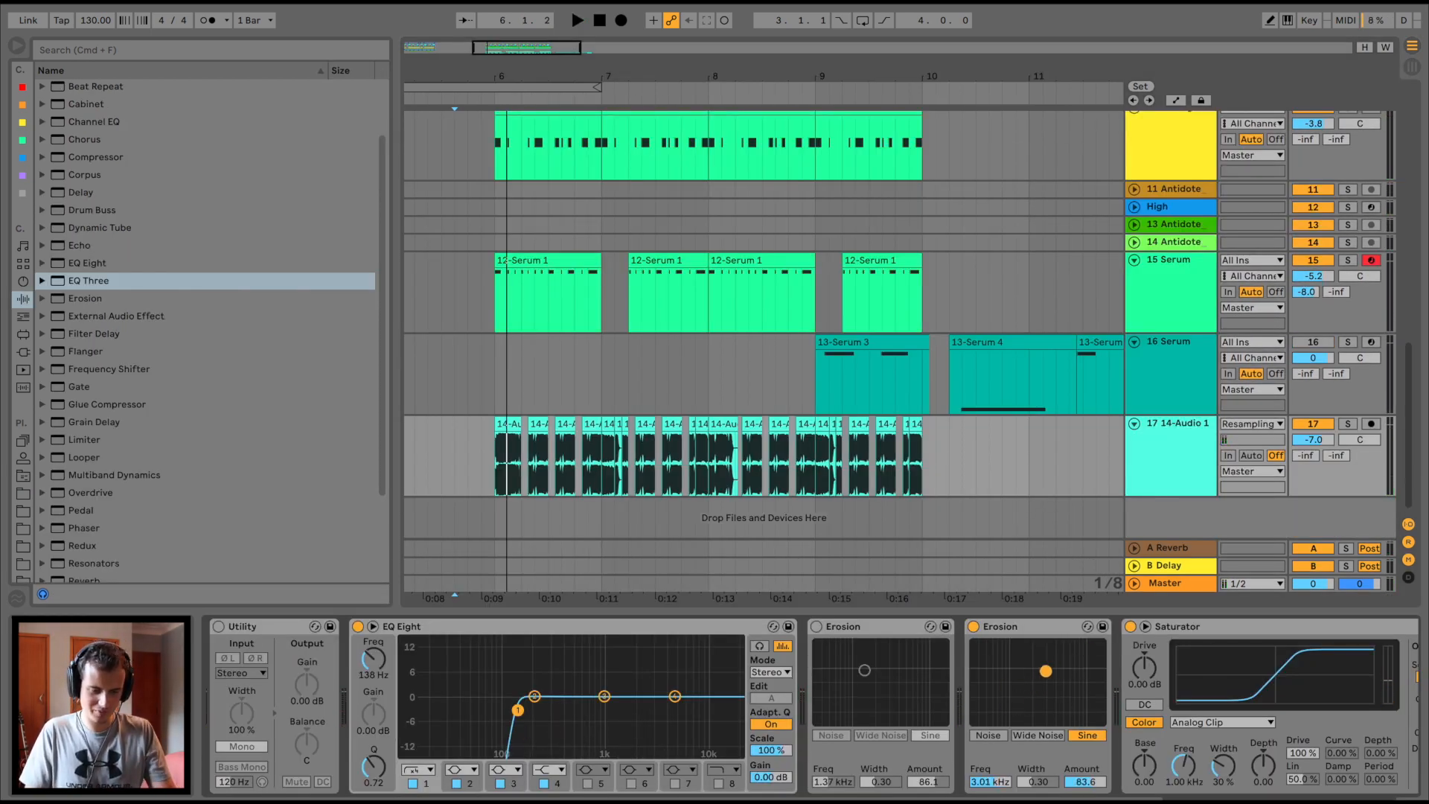
pyautogui.press('space')
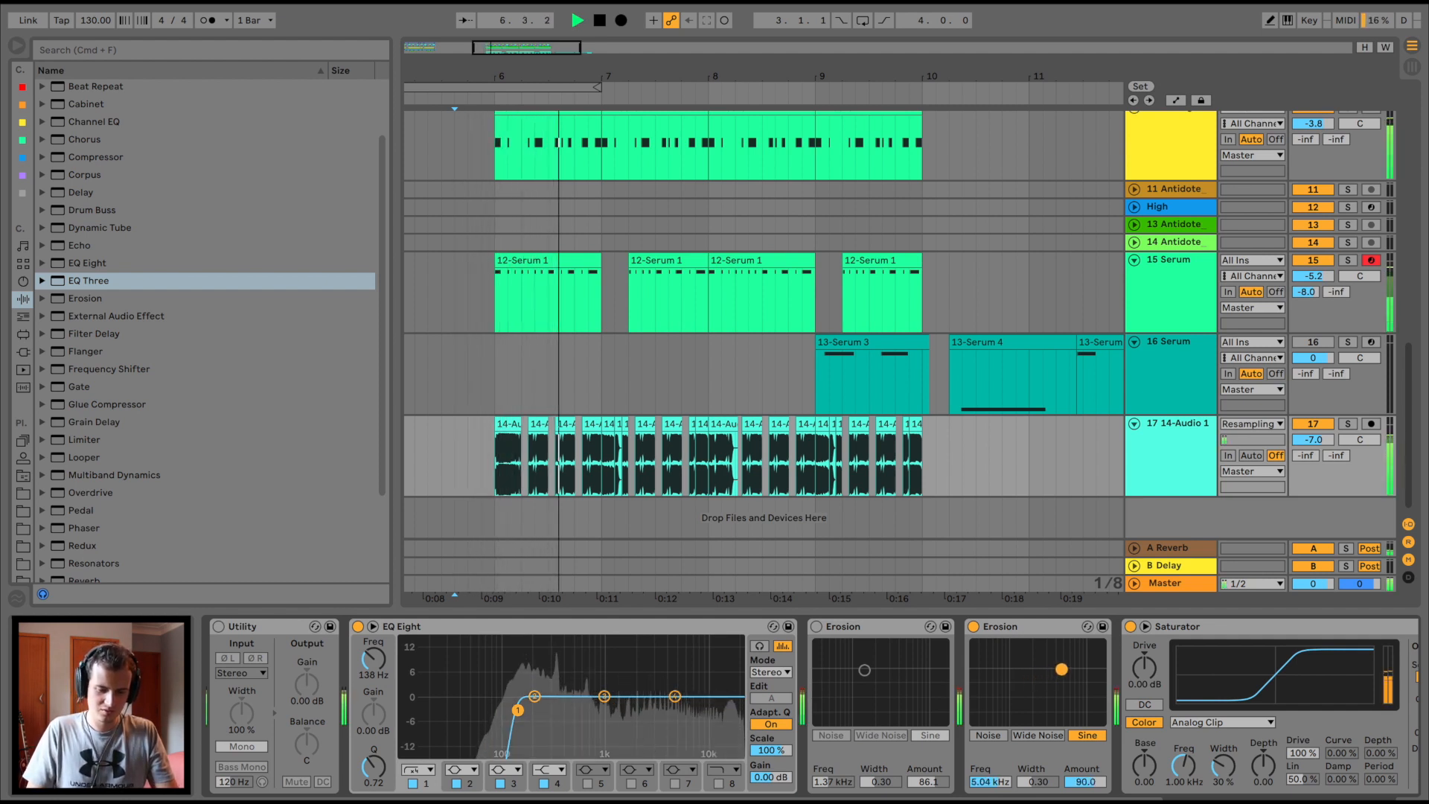
pyautogui.moveTo(1061, 669); pyautogui.dragTo(1087, 686)
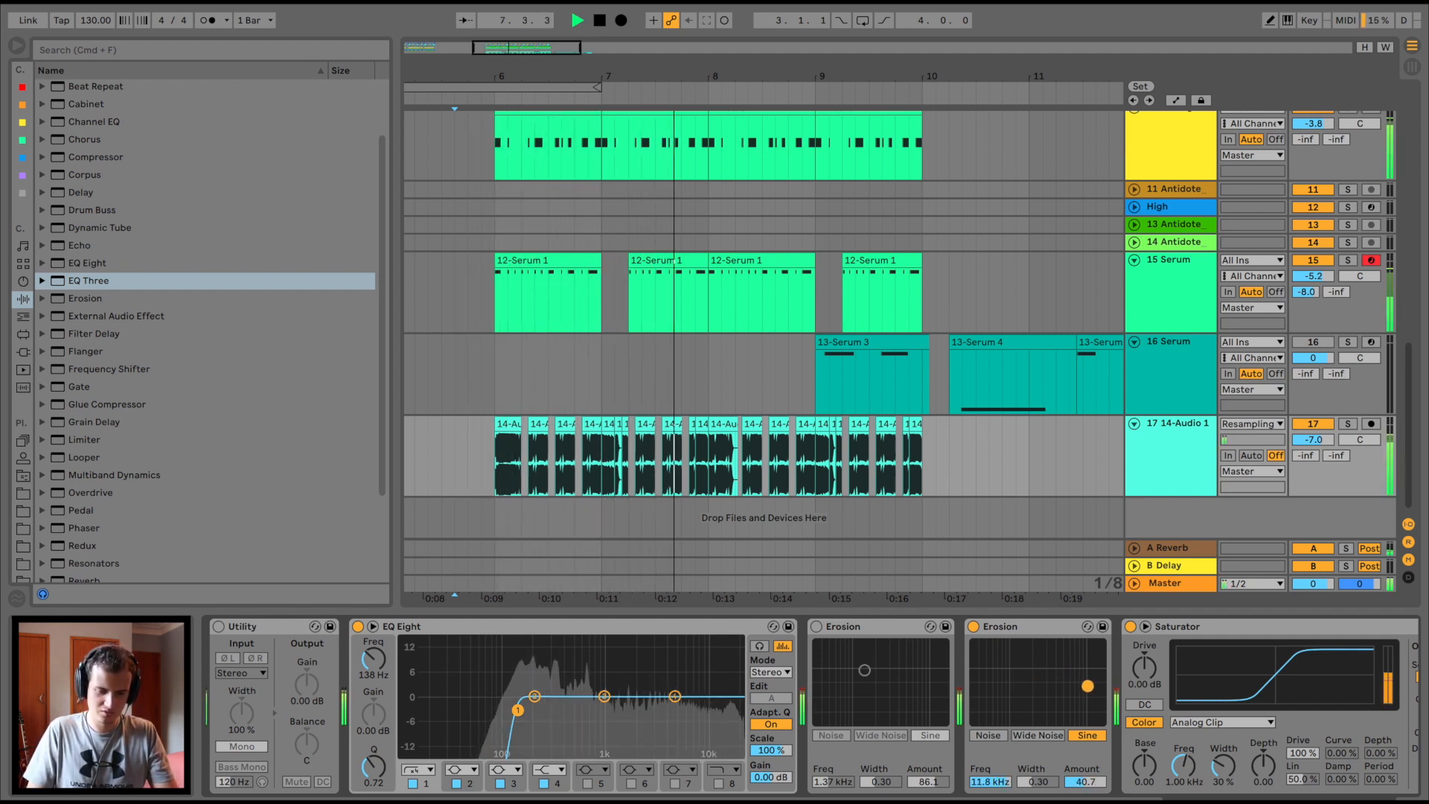
pyautogui.moveTo(1080, 777); pyautogui.dragTo(1079, 795)
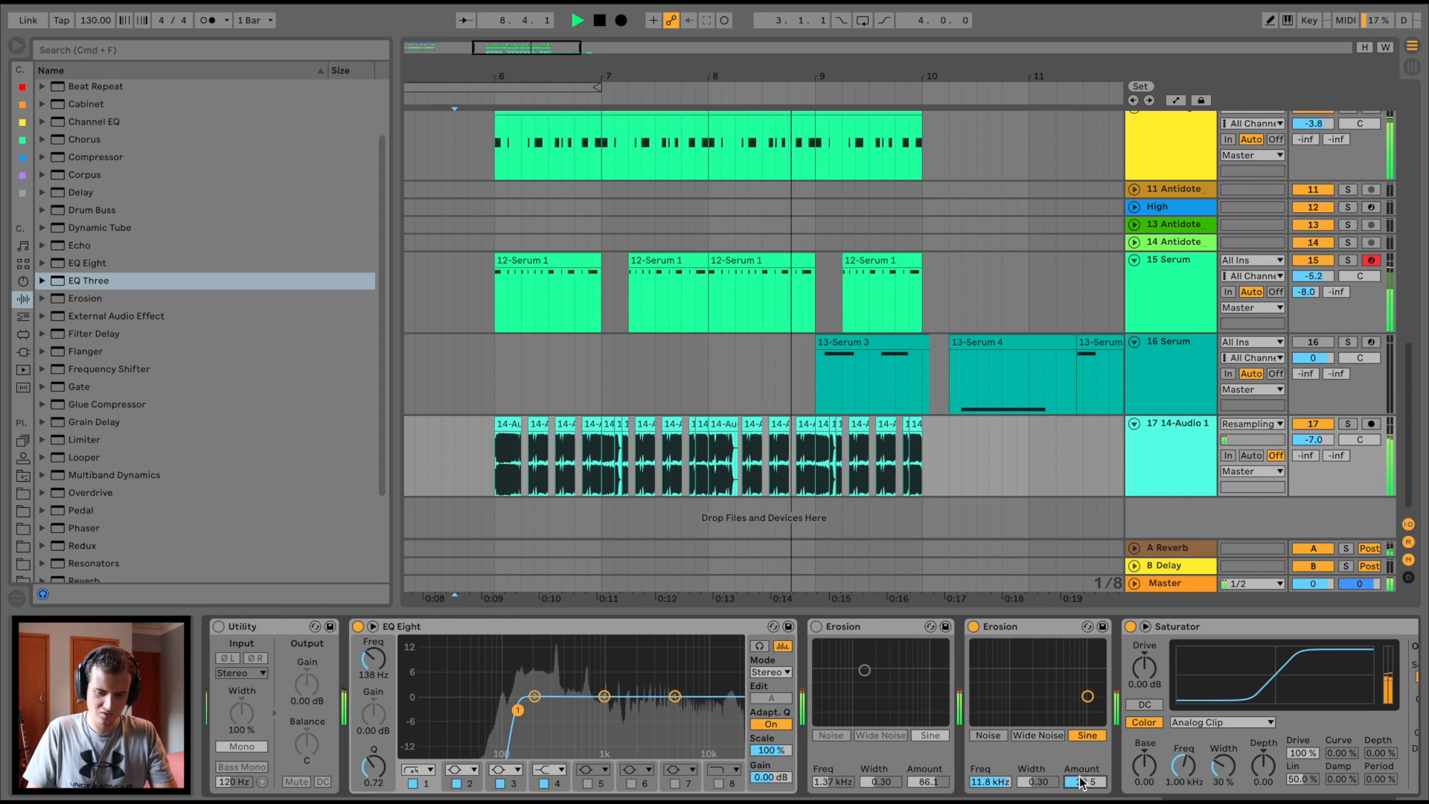
pyautogui.click(816, 626)
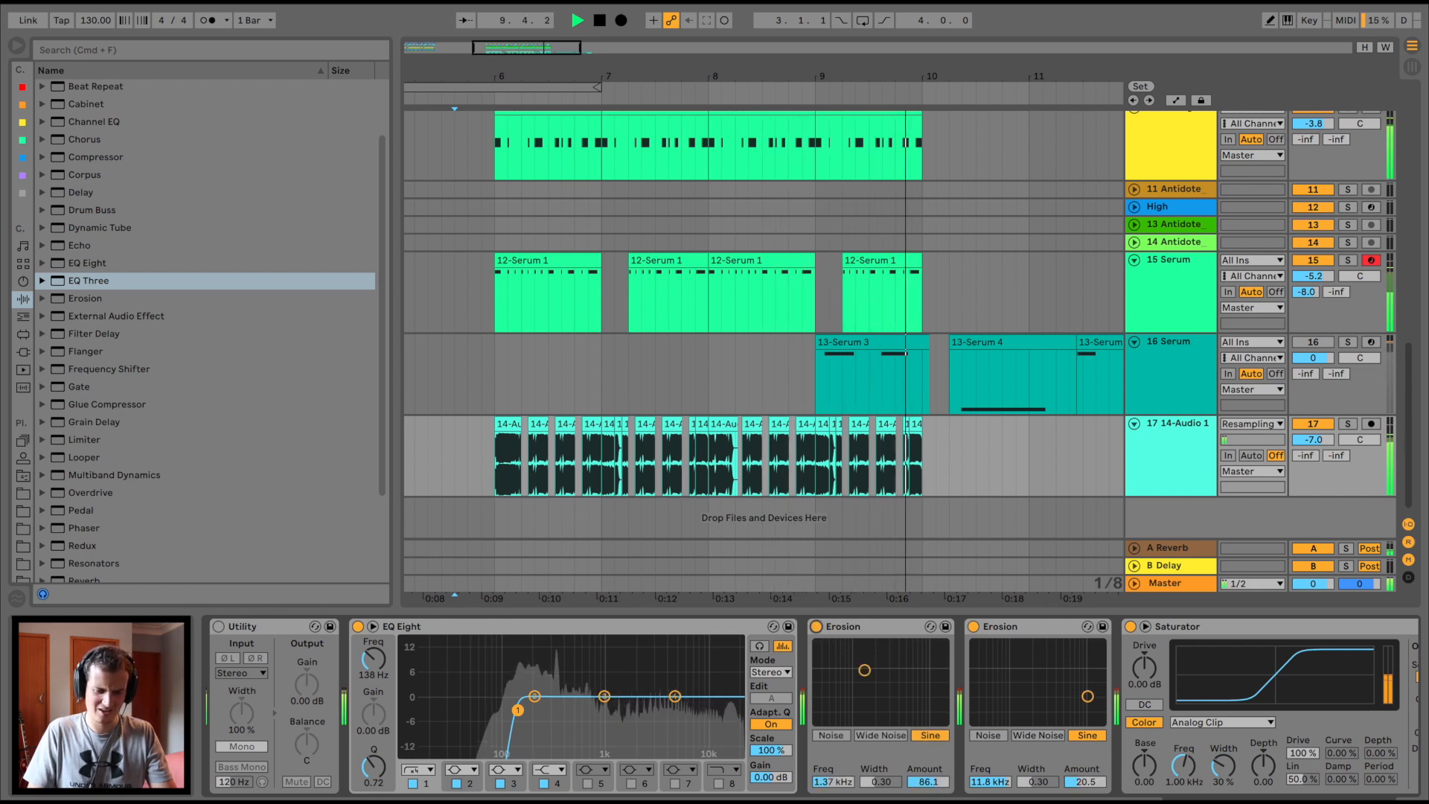
pyautogui.moveTo(933, 782); pyautogui.dragTo(934, 801)
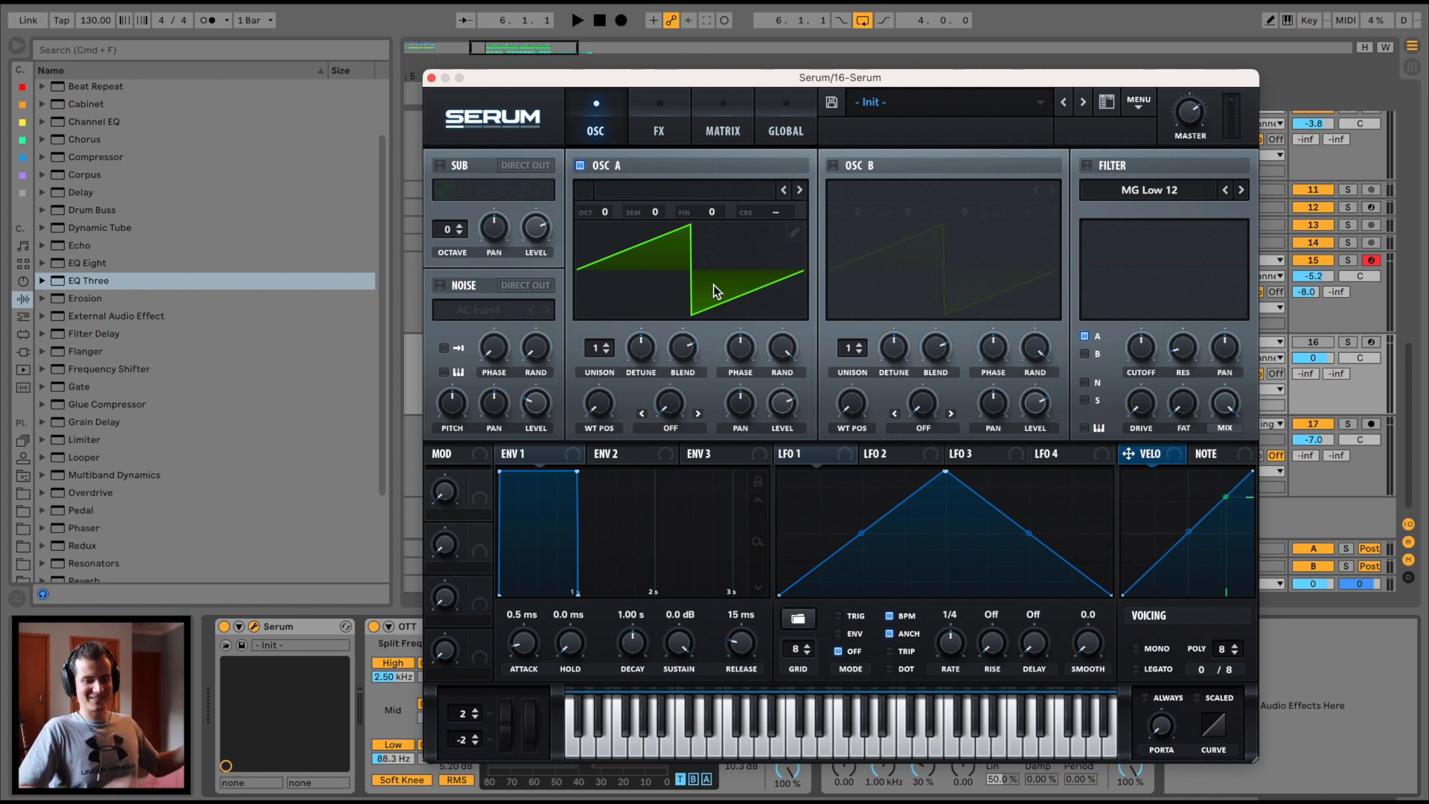
# Review the FX and oscillator pages of Serum on the 16 Serum track and close the plug-in window.
pyautogui.click(659, 128)
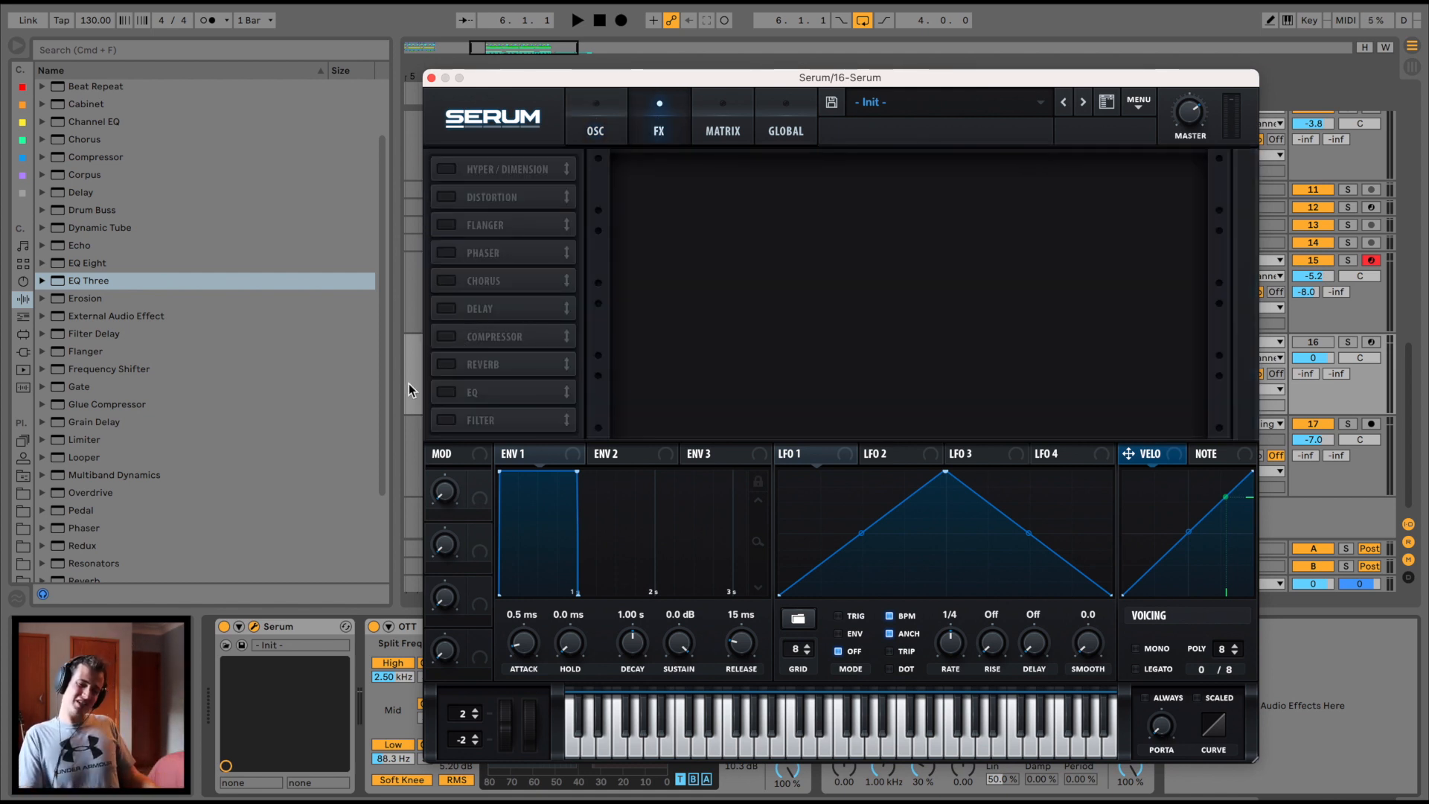
pyautogui.click(600, 110)
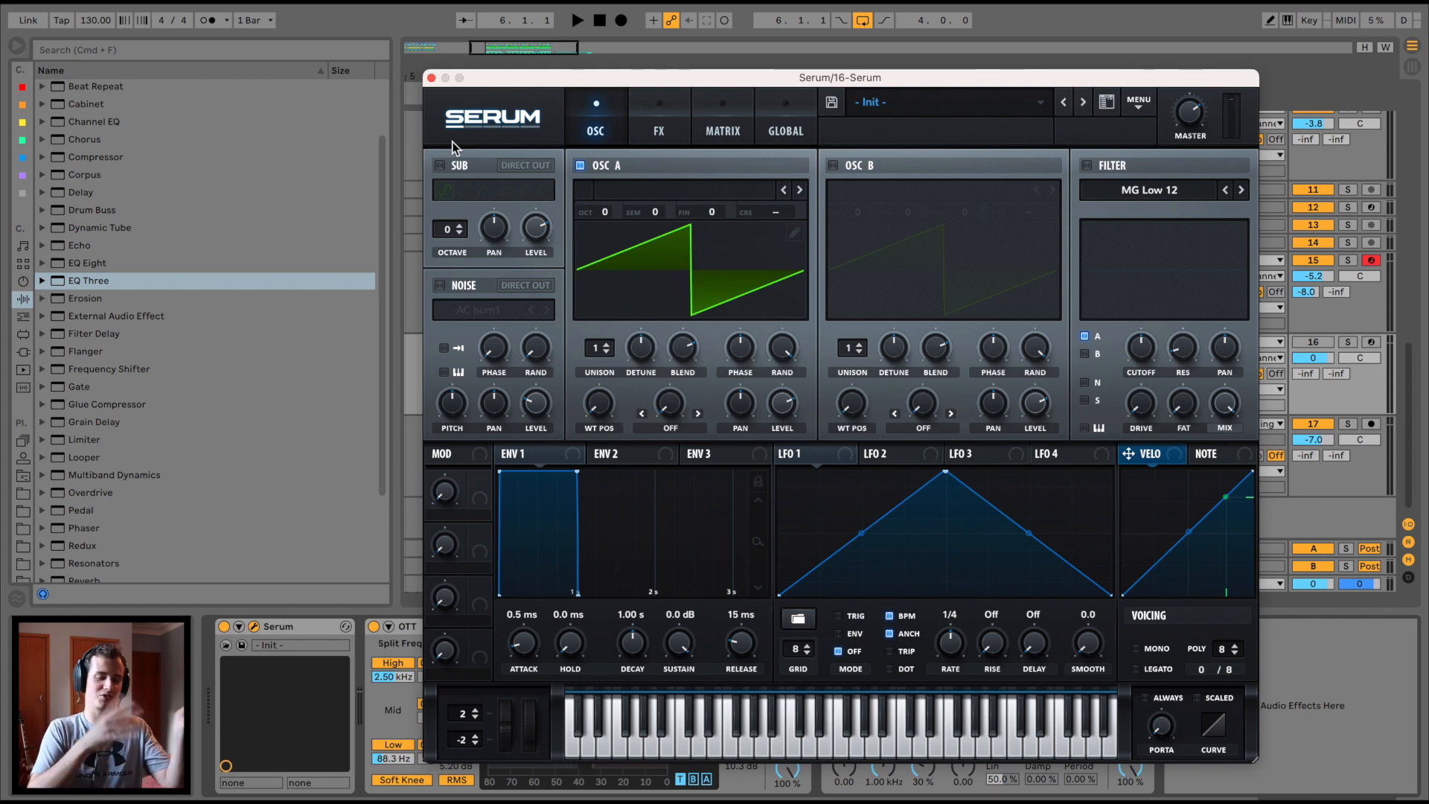
pyautogui.click(431, 77)
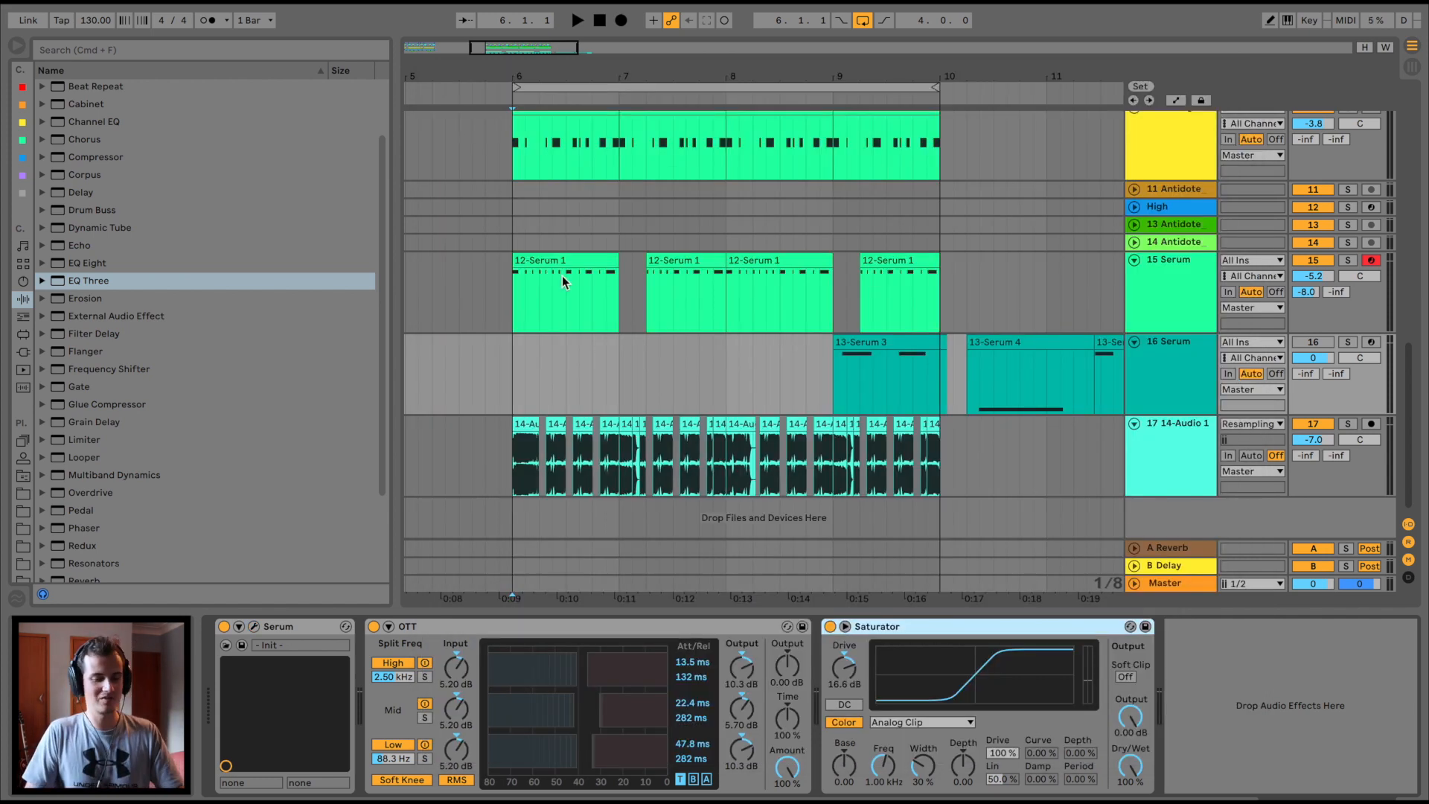
# Show the effect chain of the 10 Analog track by selecting its first clip in bar 6.
pyautogui.scroll(2, 563, 279)
pyautogui.click(567, 200)
pyautogui.scroll(5, 566, 180)
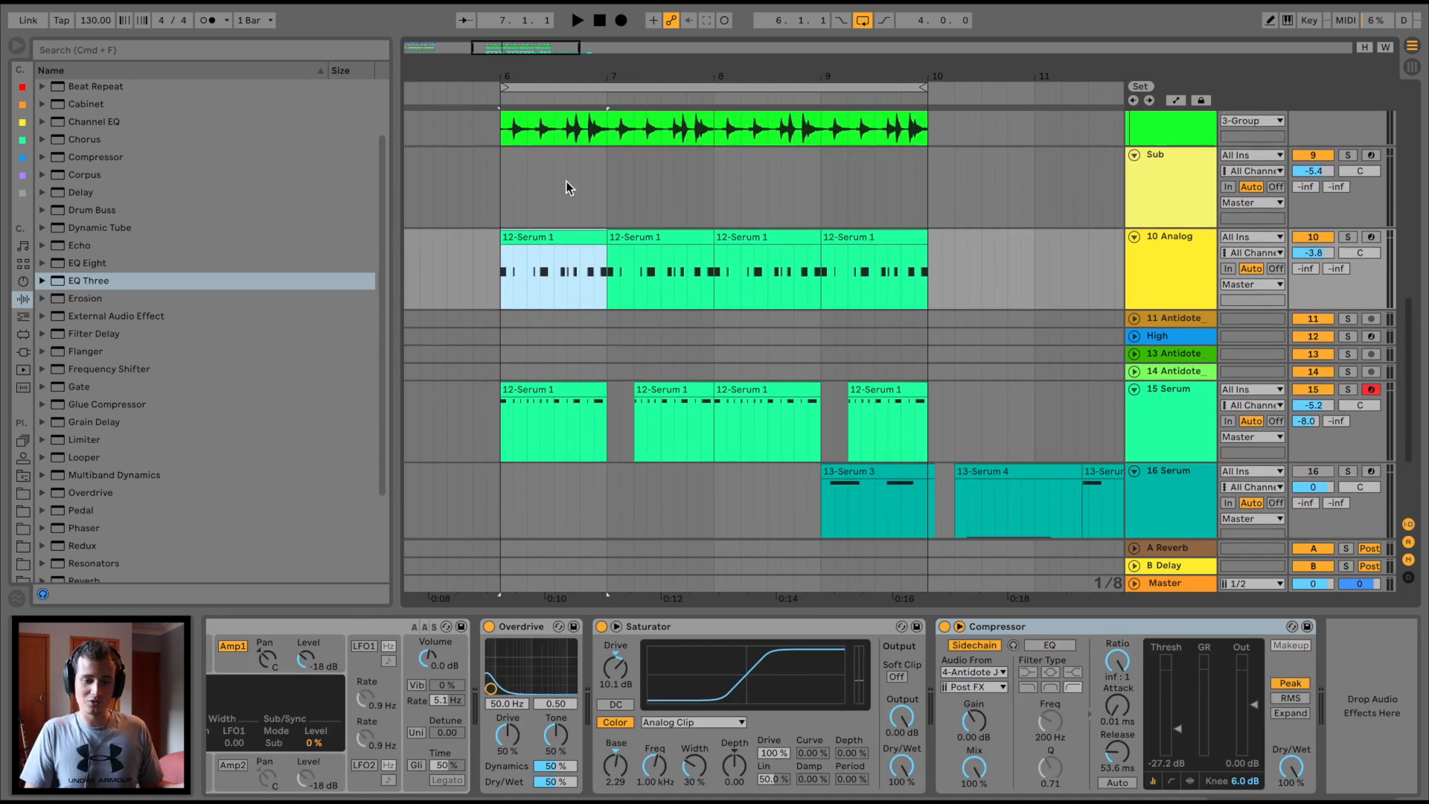
# Review the effect chain of the 17 14-Audio 1 track from the EQ Eight through to the sidechained Compressor.
pyautogui.click(1165, 291)
pyautogui.scroll(-6, 770, 380)
pyautogui.click(565, 495)
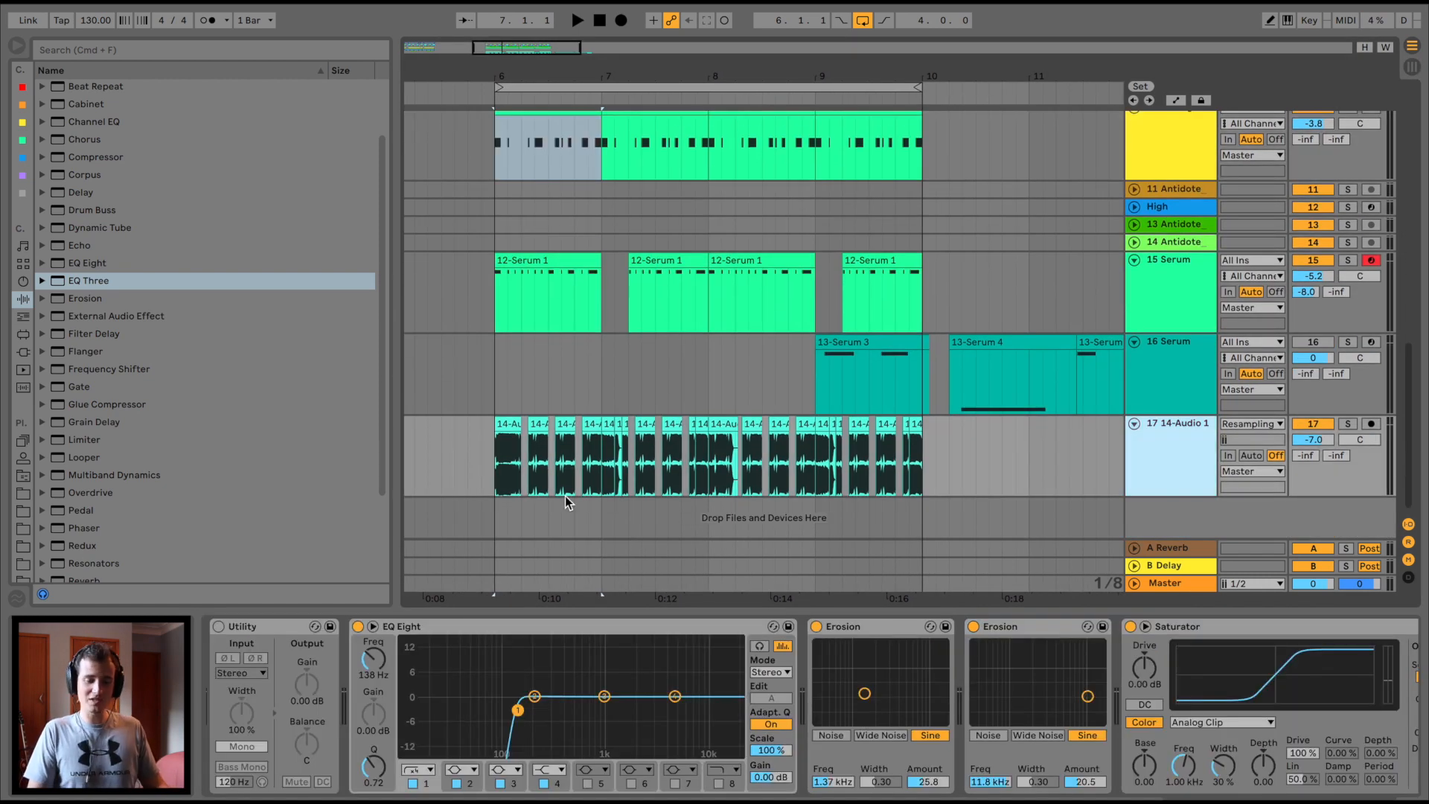
pyautogui.hscroll(2, 639, 705)
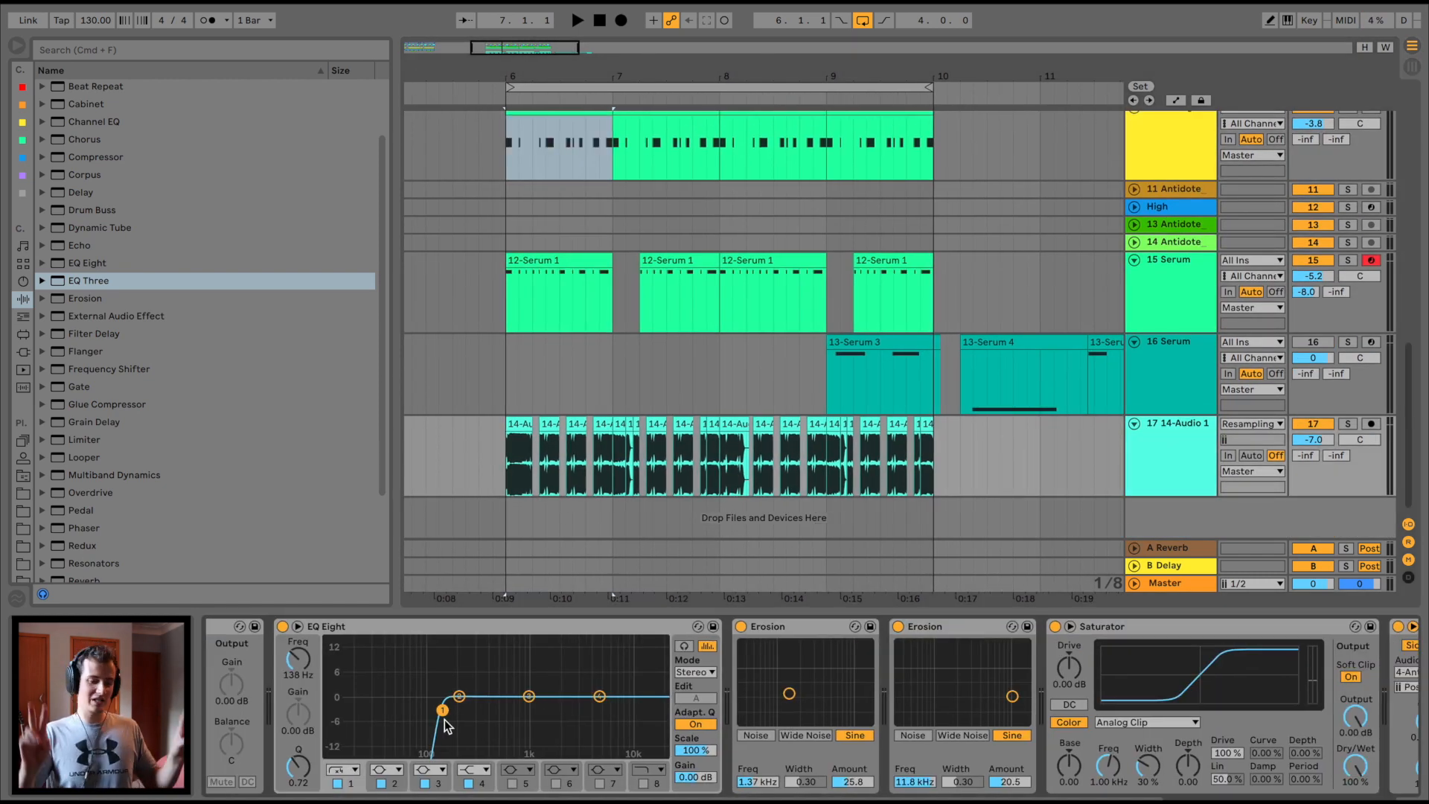
pyautogui.hscroll(10, 447, 718)
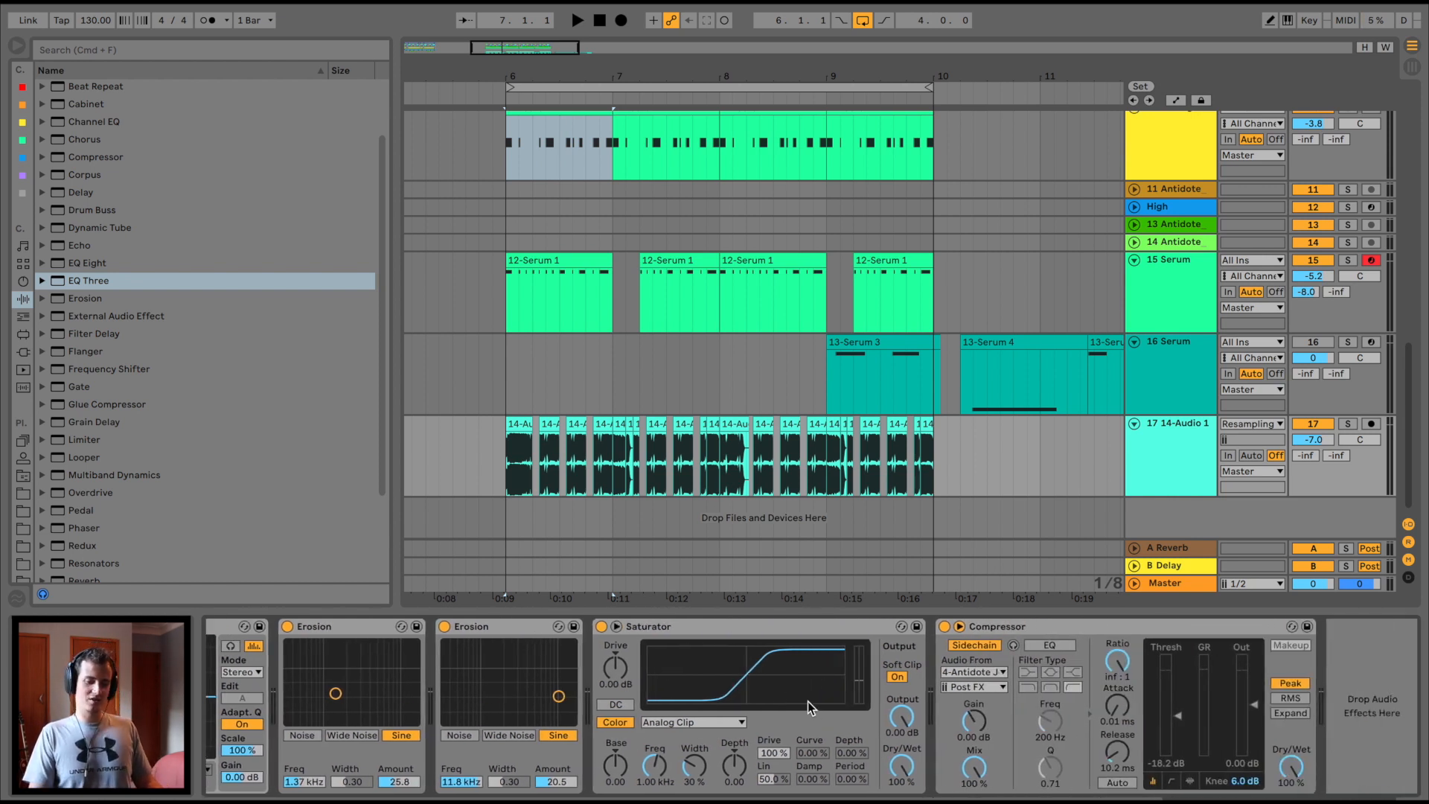
# Solo the 3 Group drum track and play it from bar 6.
pyautogui.click(505, 456)
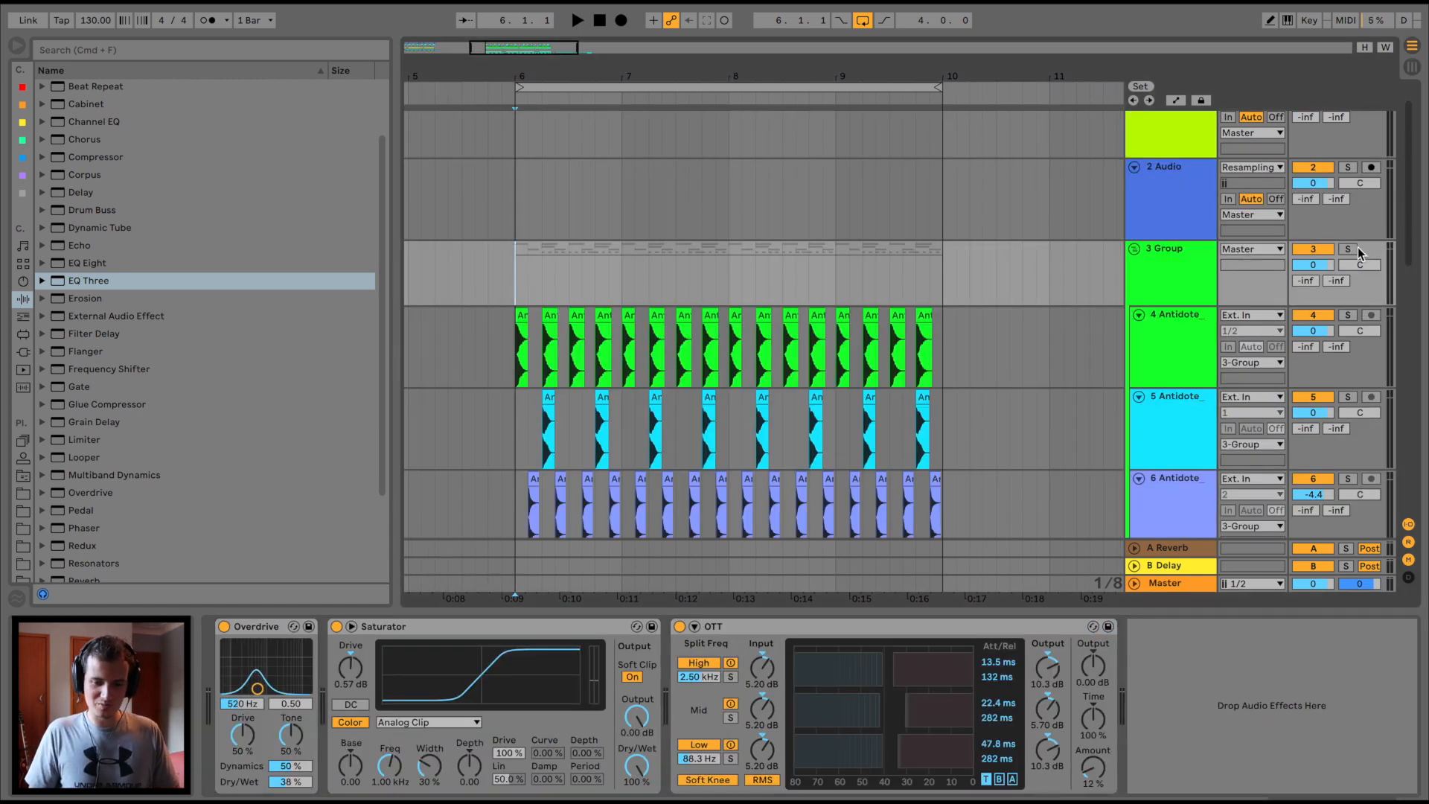
pyautogui.click(1348, 249)
pyautogui.press('space')
# Group the Overdrive, Saturator and OTT on 3 Group into one effect rack and toggle the rack off and on to compare.
pyautogui.press('super+g')
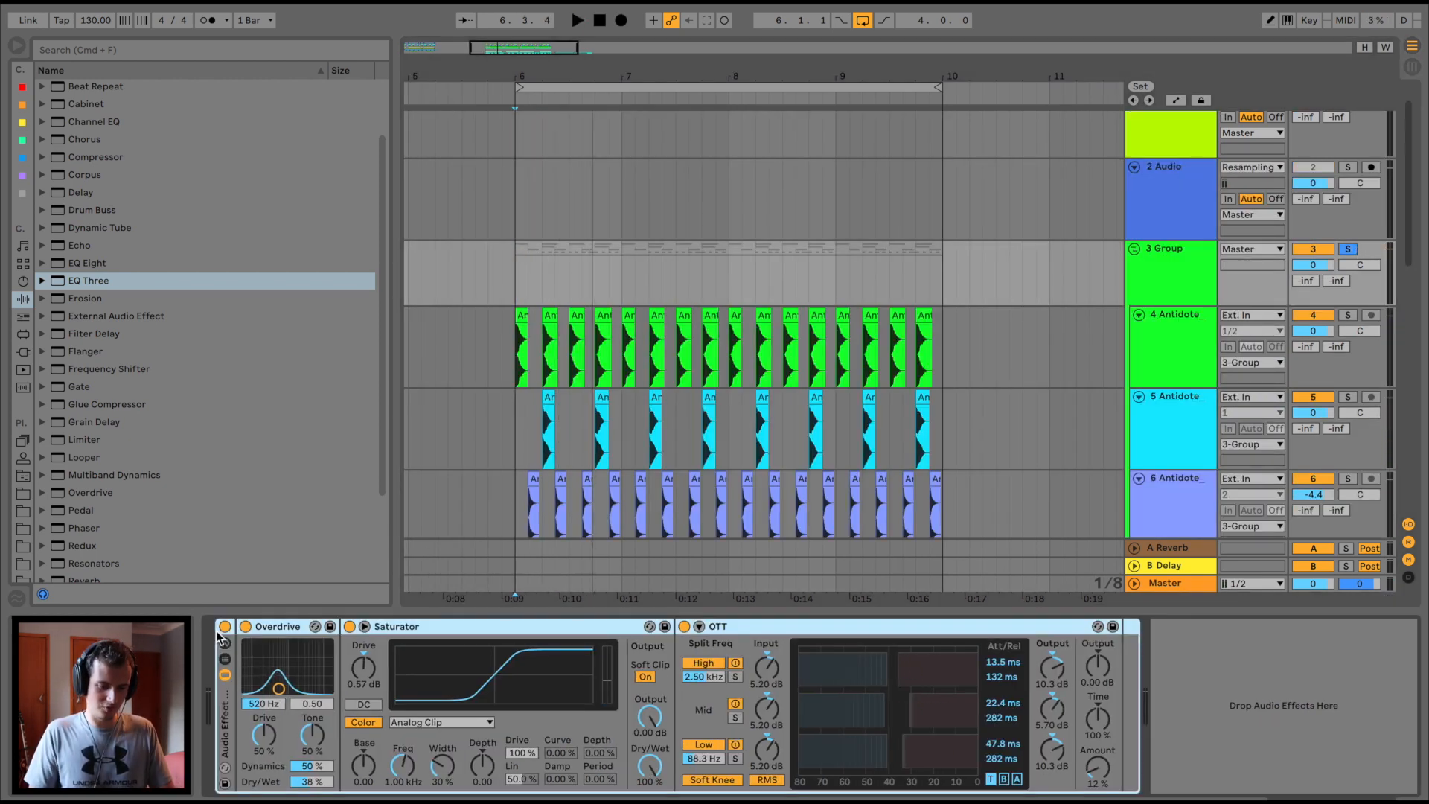
pyautogui.click(224, 627)
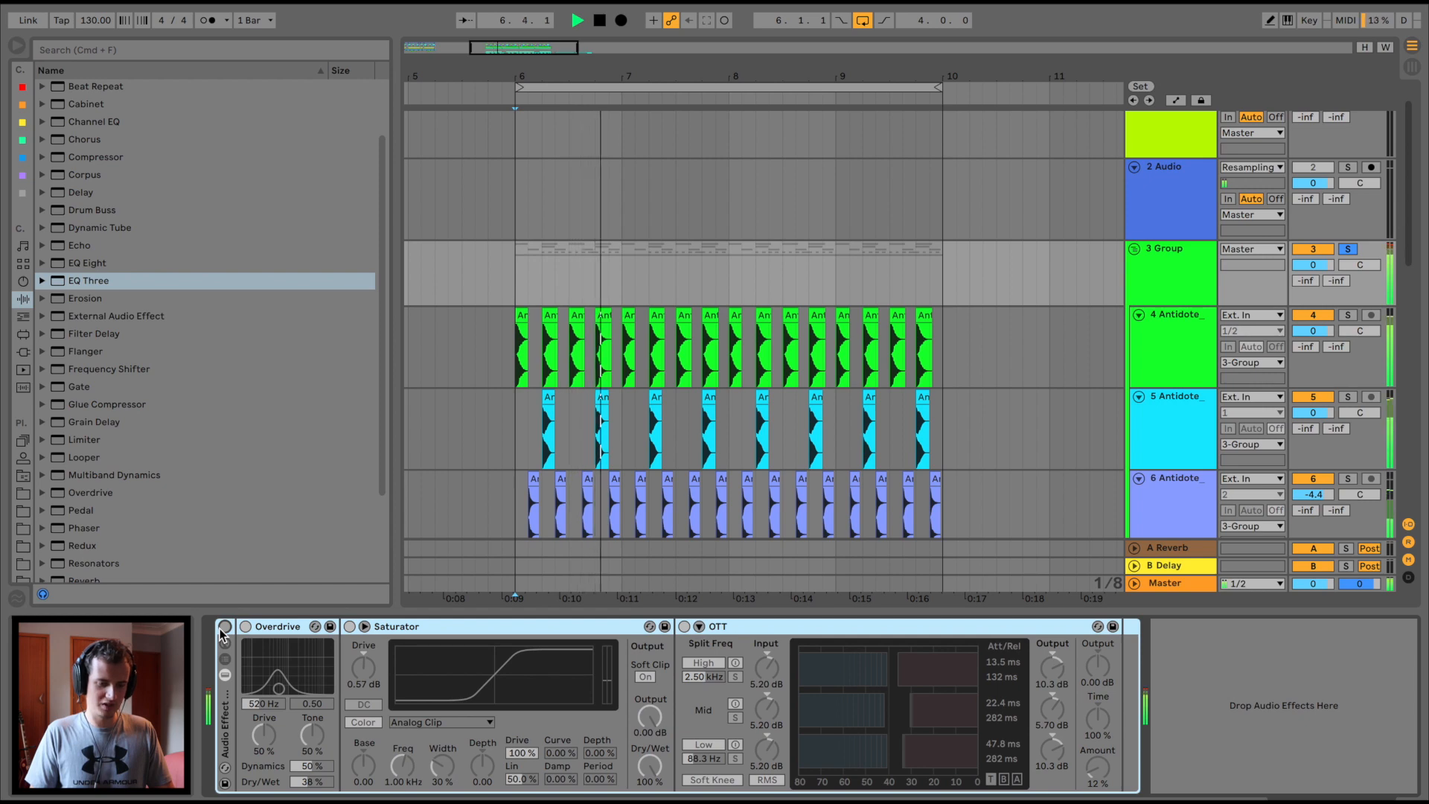
pyautogui.click(224, 628)
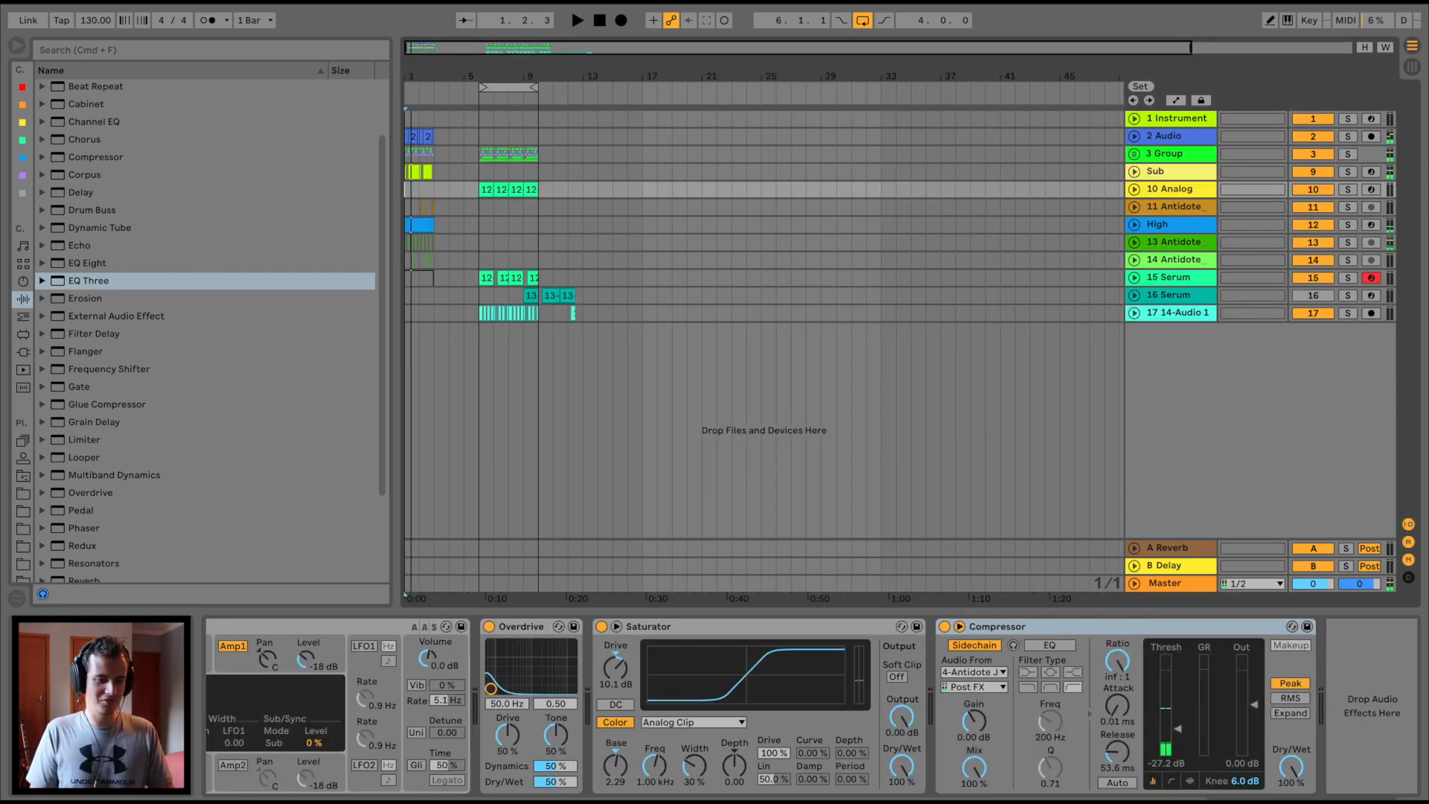
# Play the opening section from bar 1 and the bass arrangement from bar 6 to compare them.
pyautogui.press('space')
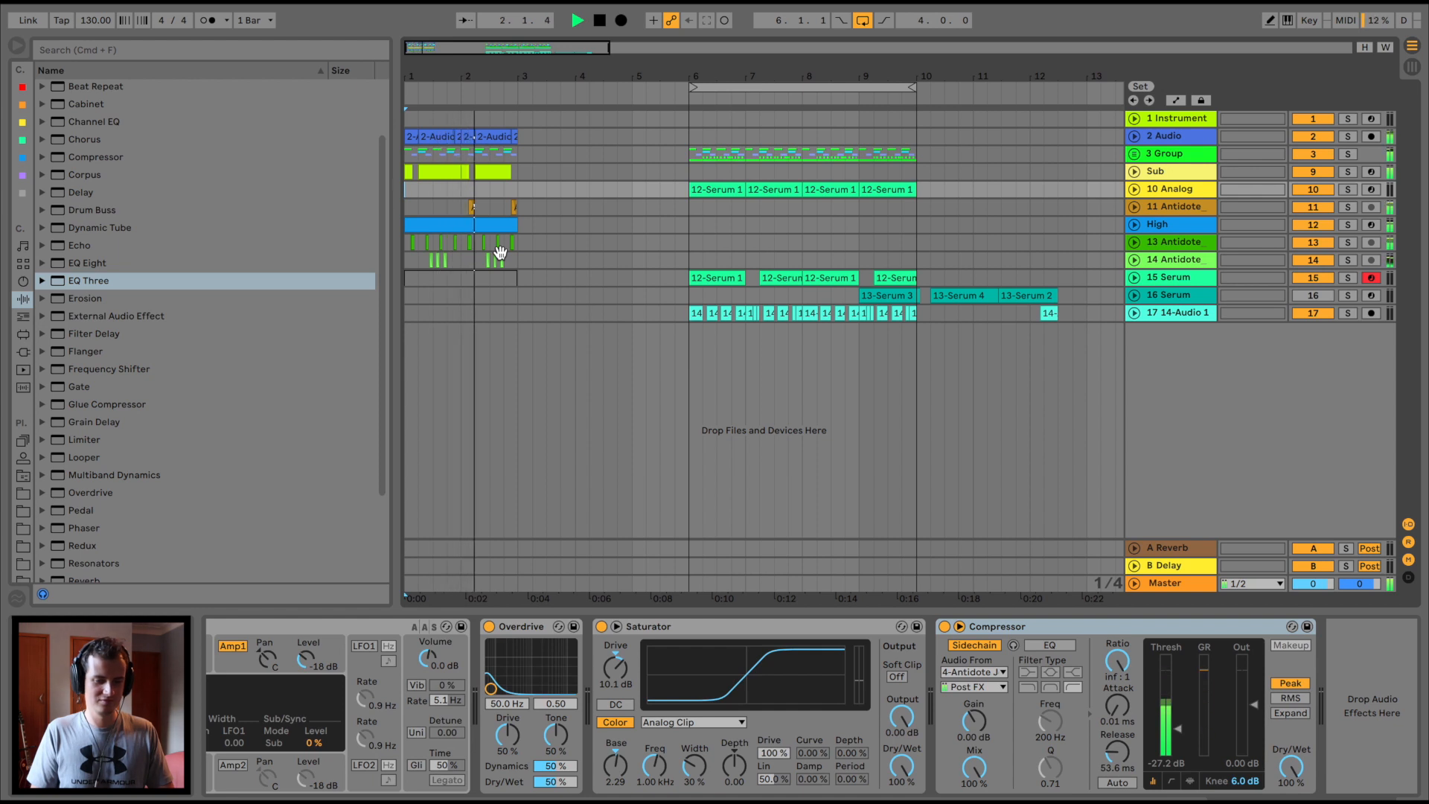
pyautogui.press('space')
pyautogui.click(696, 220)
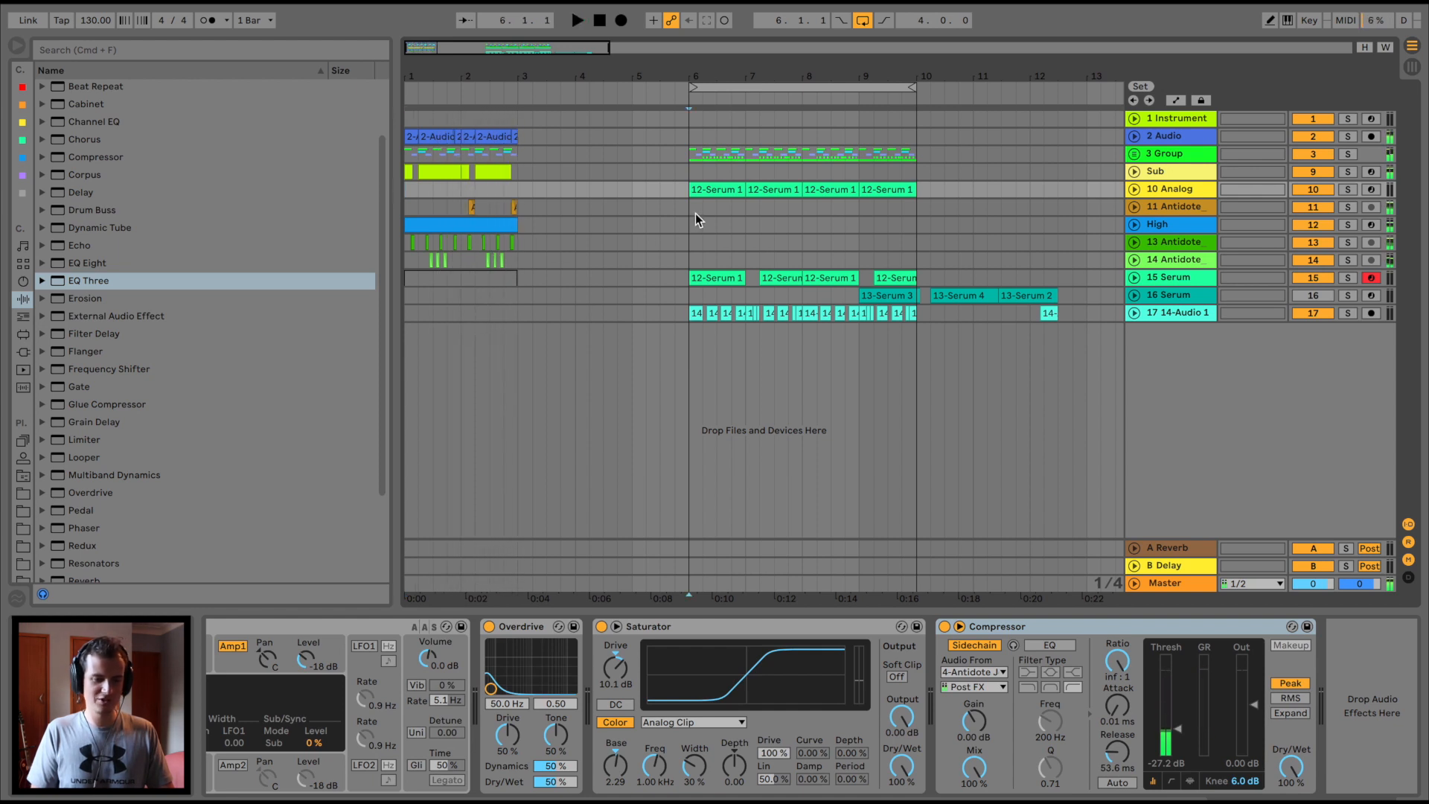
pyautogui.click(694, 212)
pyautogui.press('space')
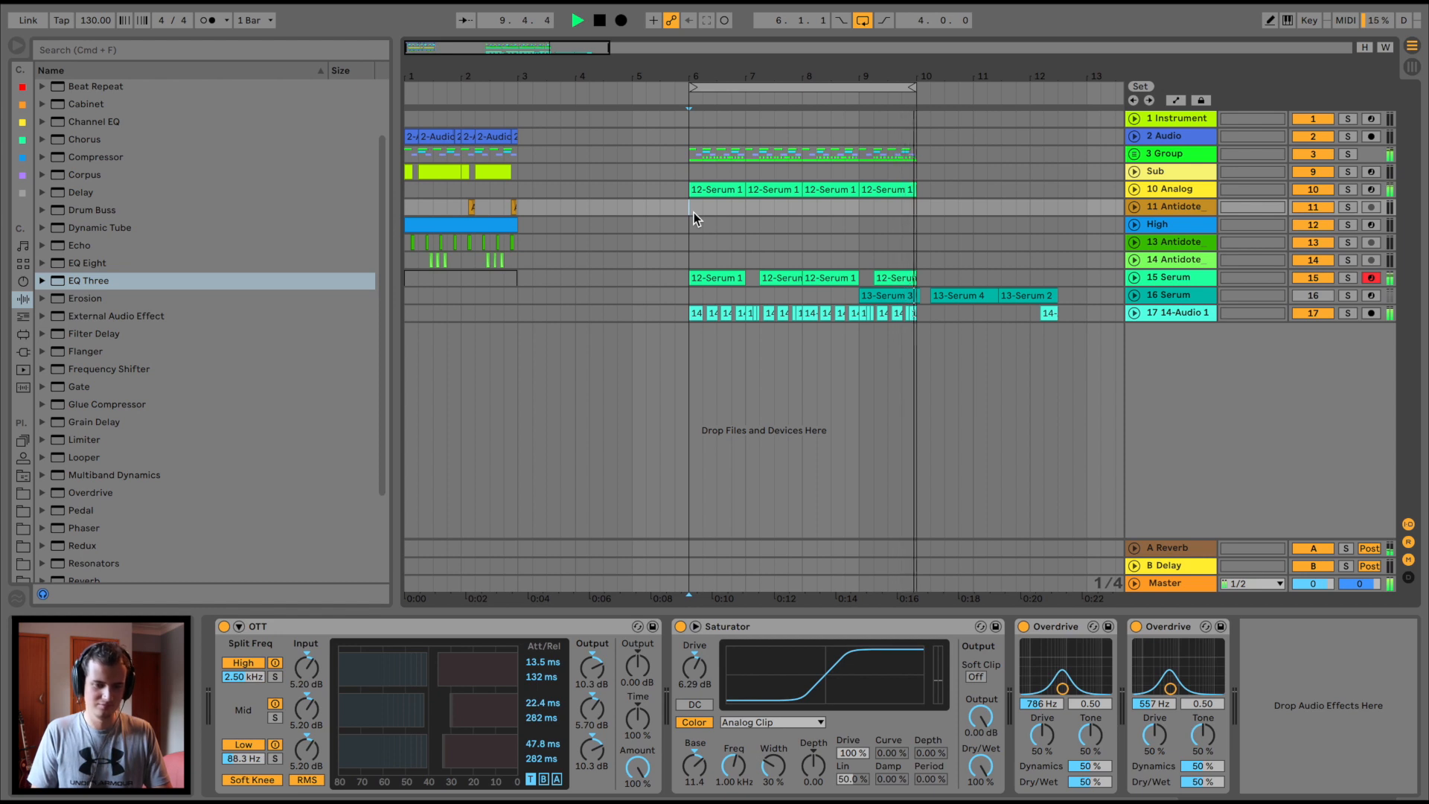
pyautogui.press('space')
# Solo and unfold the 17 14-Audio 1 track while playing its resampled chops from bar 6, and stop playback.
pyautogui.press('space')
pyautogui.click(1347, 313)
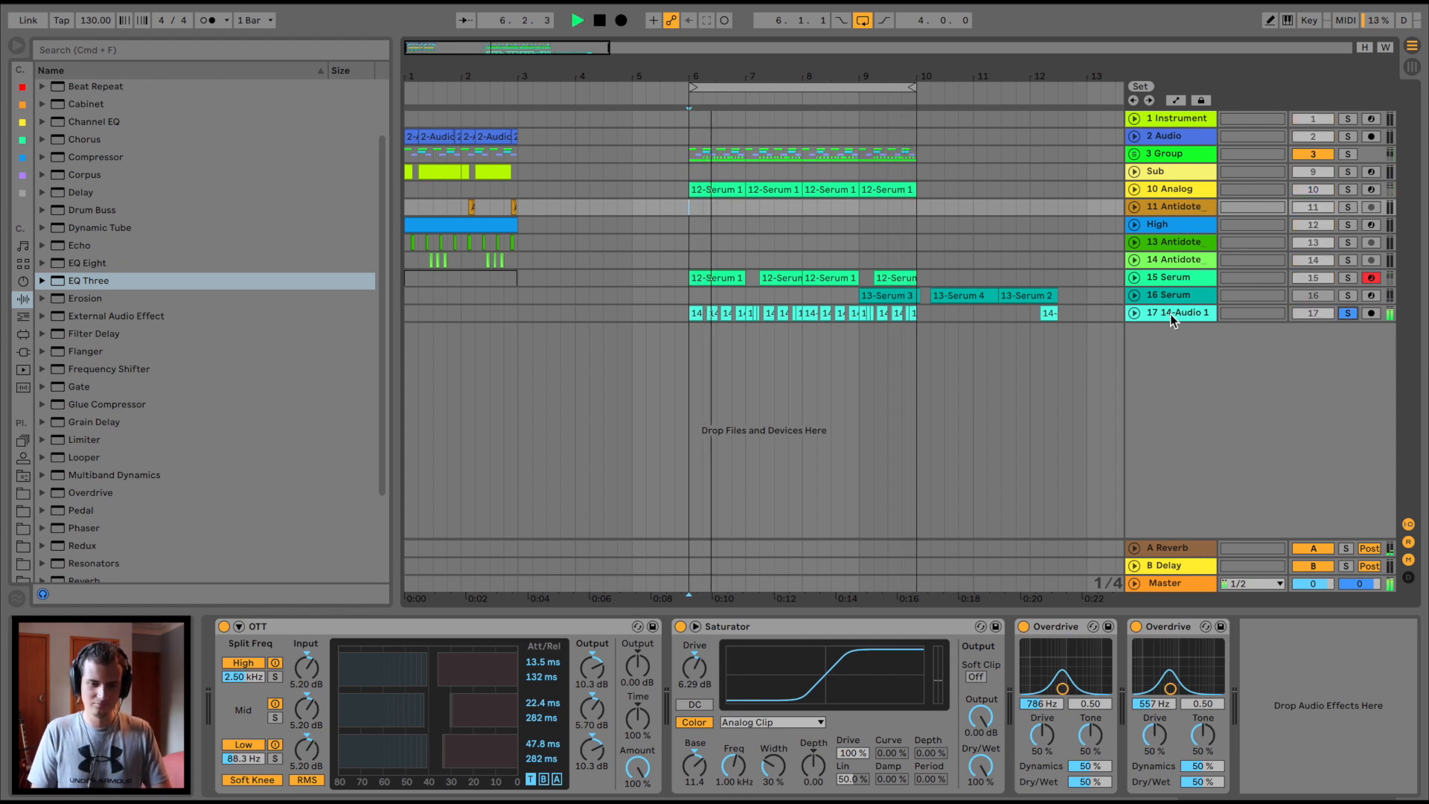
pyautogui.click(1137, 314)
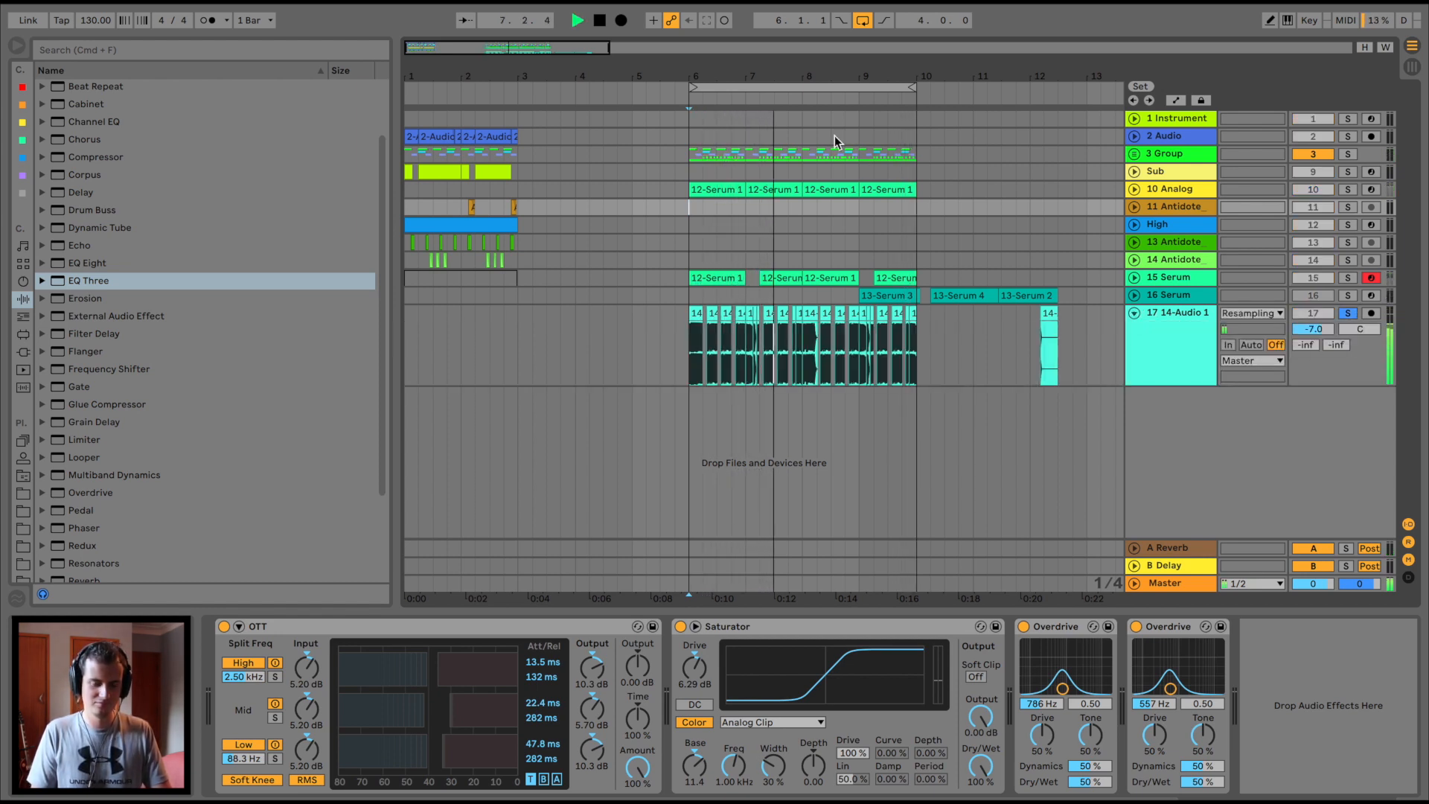
pyautogui.scroll(3, 831, 77)
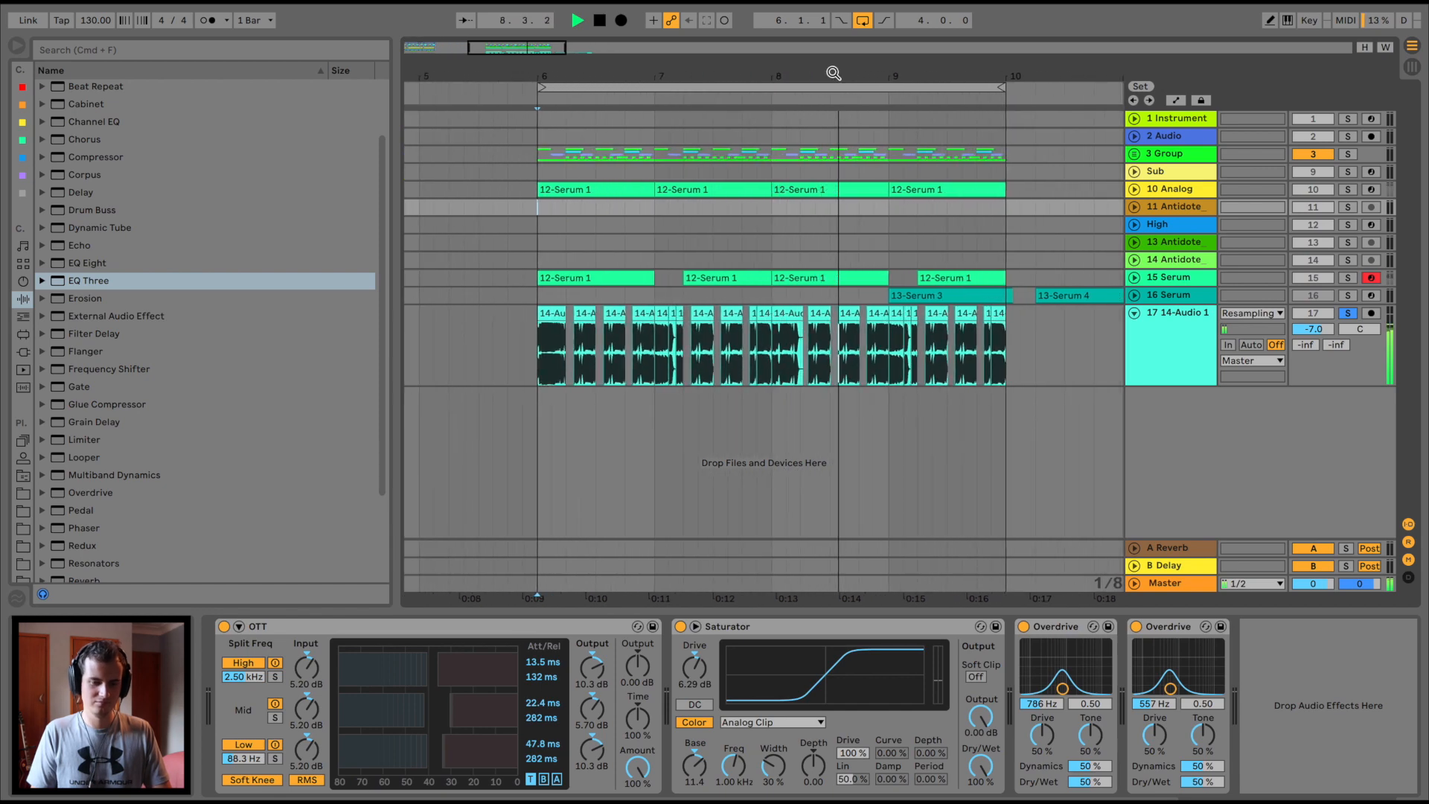
pyautogui.scroll(-3, 833, 73)
pyautogui.press('space')
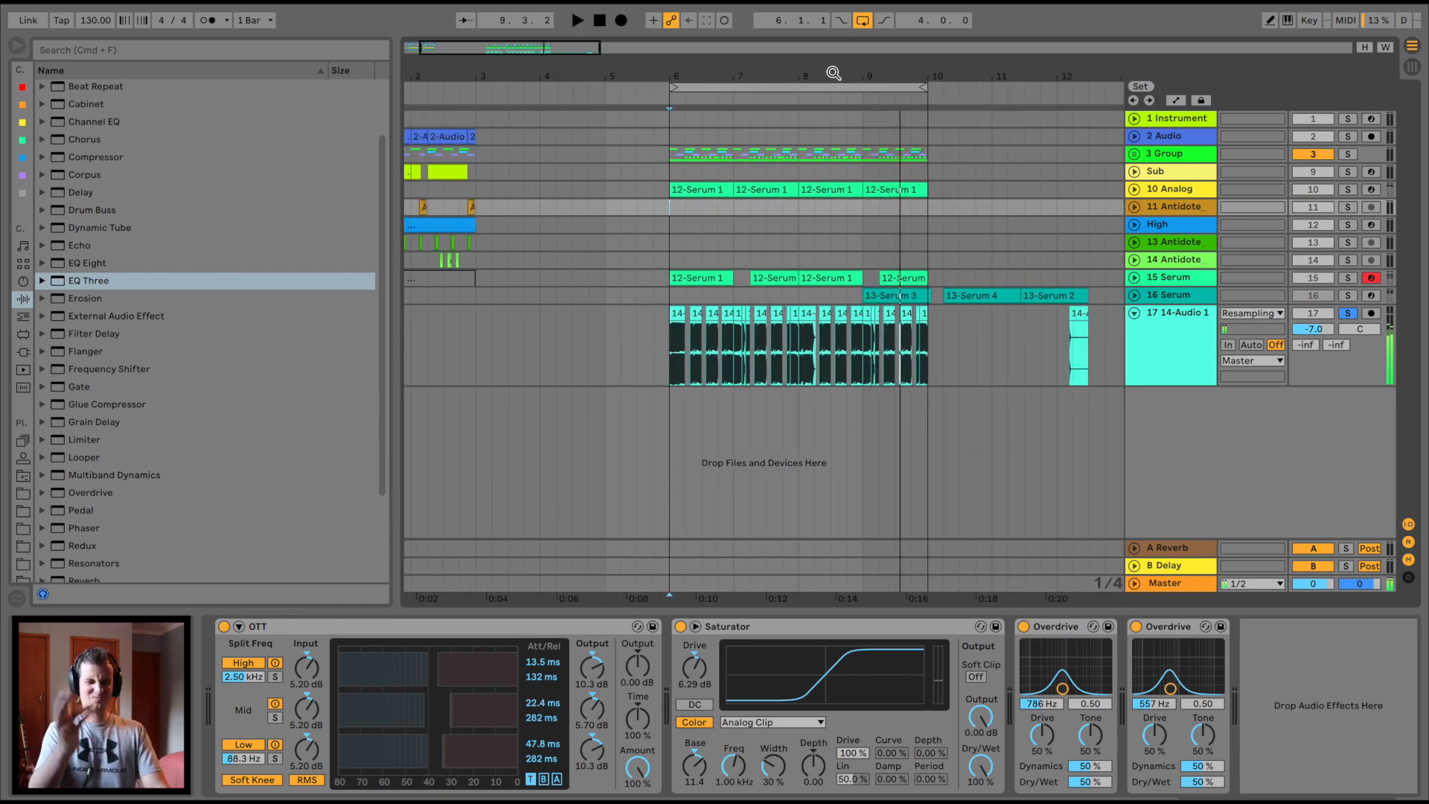